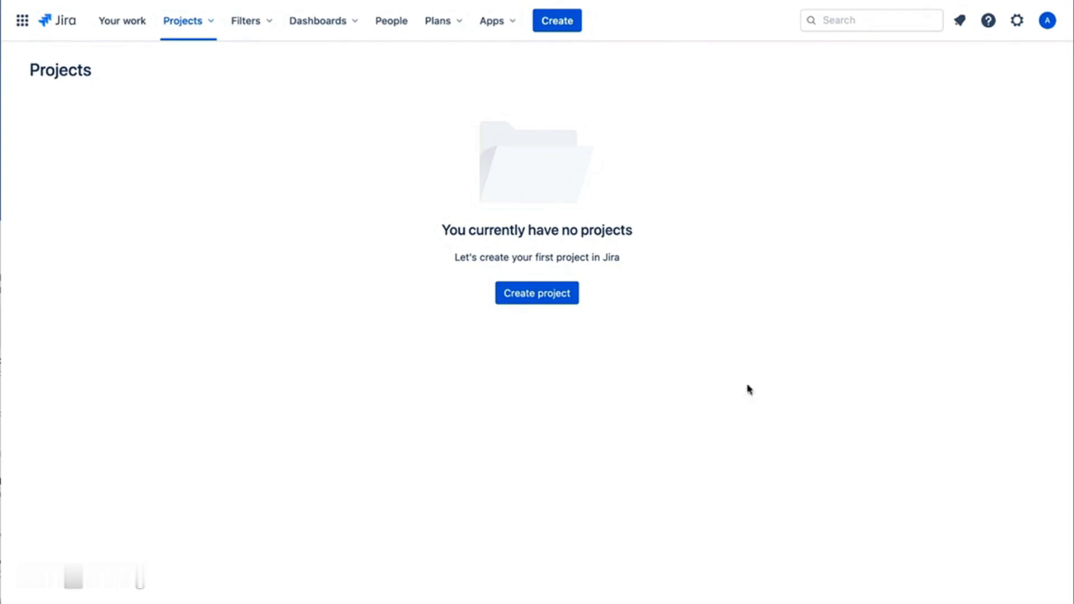
- Create the Kanban project 'projectA' with key PROJ
left_click(569, 302)
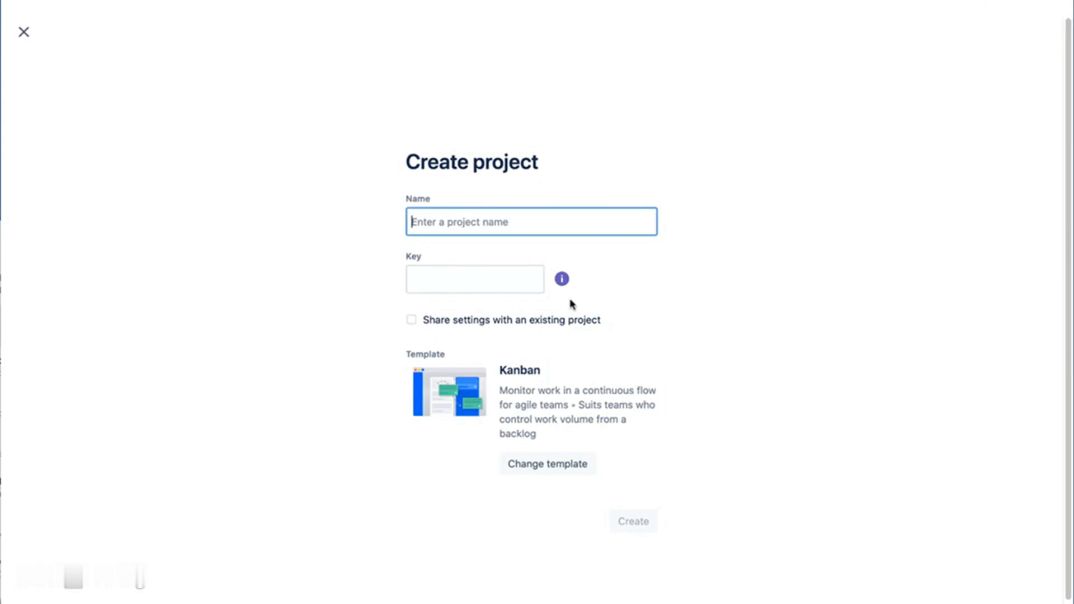
type("project")
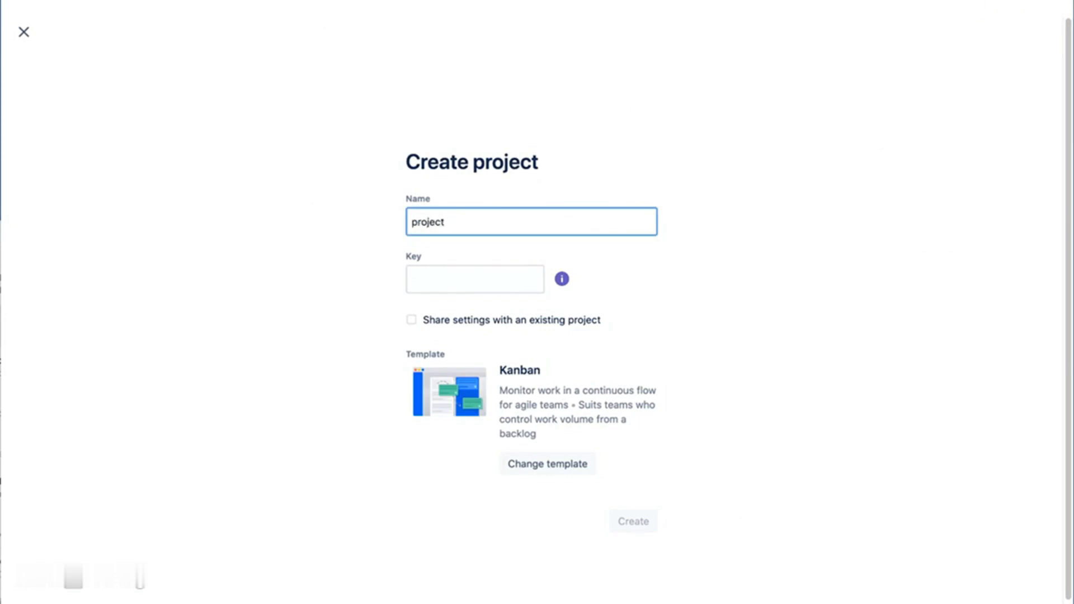
type("A")
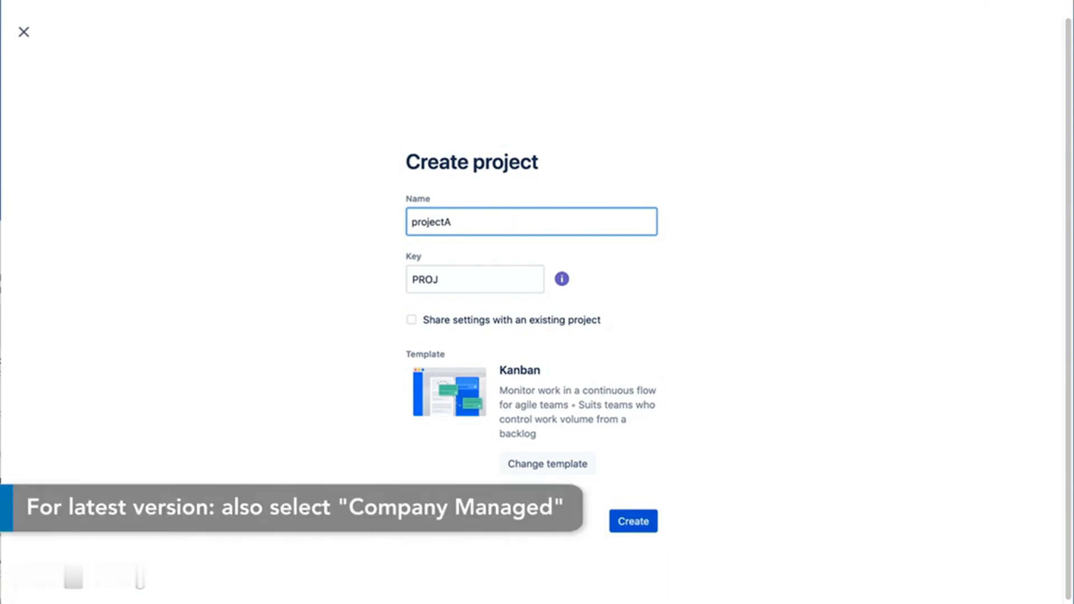
left_click(637, 522)
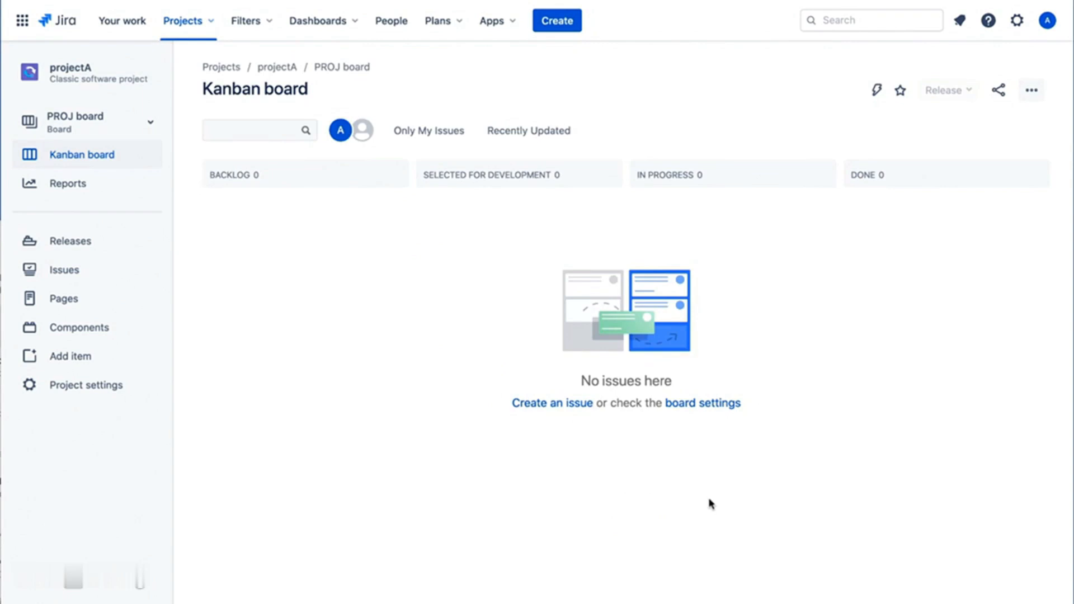
- Add the chosen user to projectA's people with the Administrators role, then return to Details
left_click(103, 385)
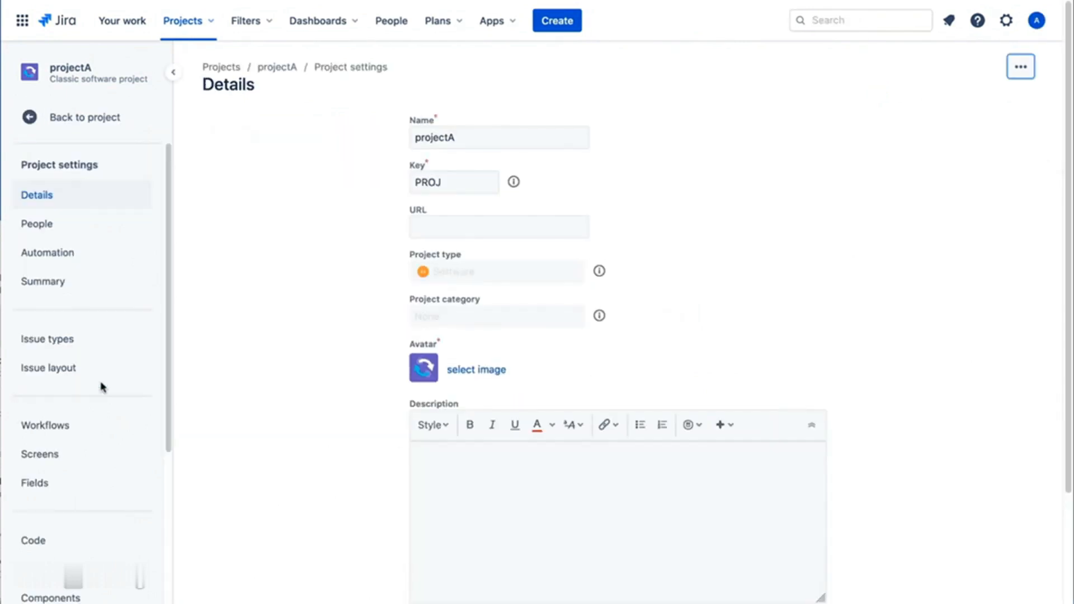
left_click(84, 227)
left_click(943, 136)
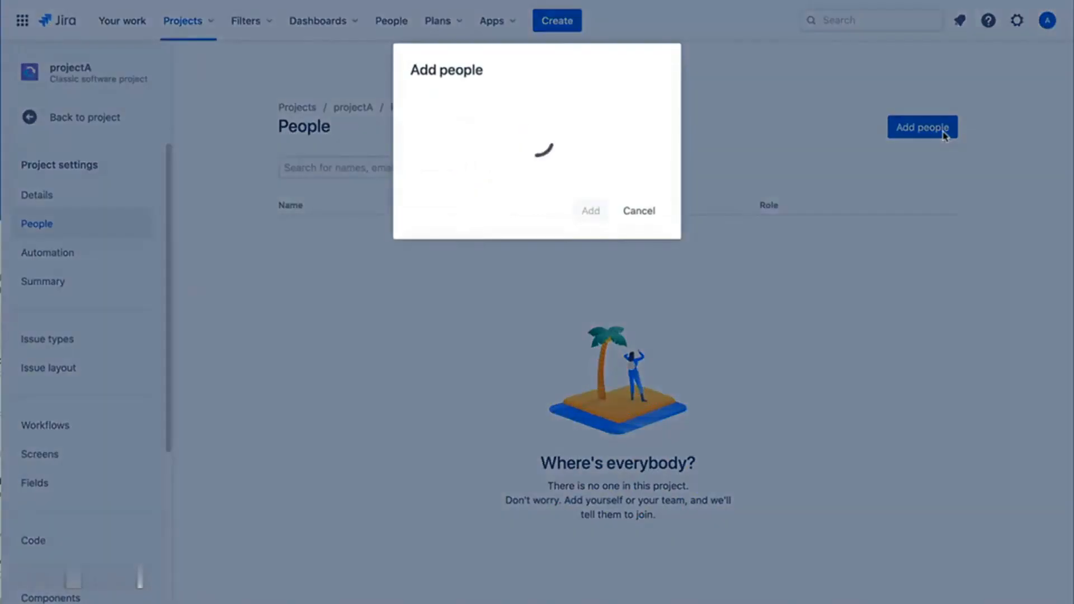
type("ala")
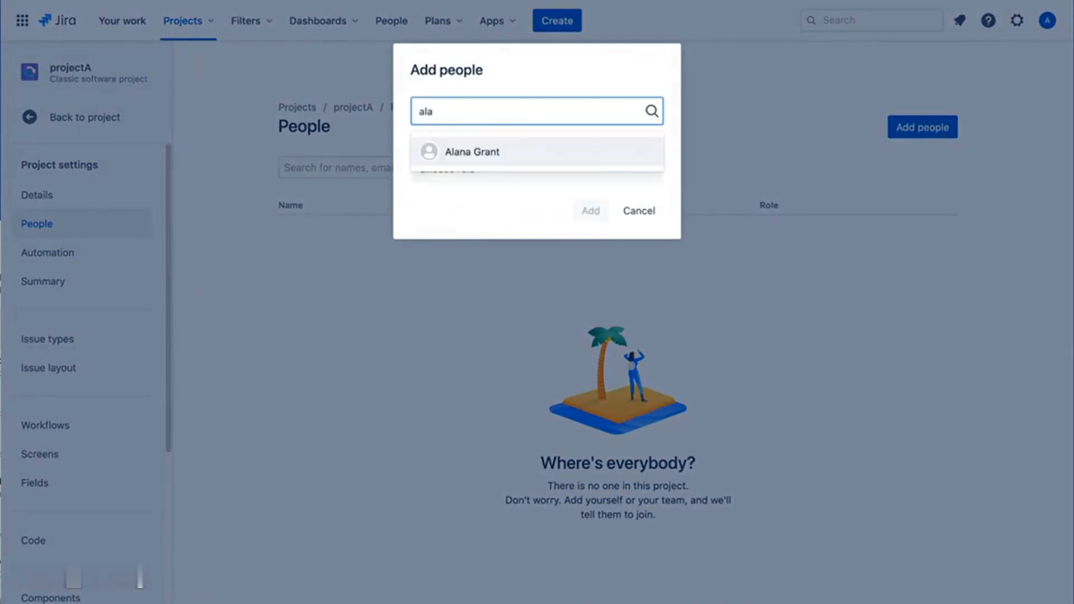
left_click(508, 153)
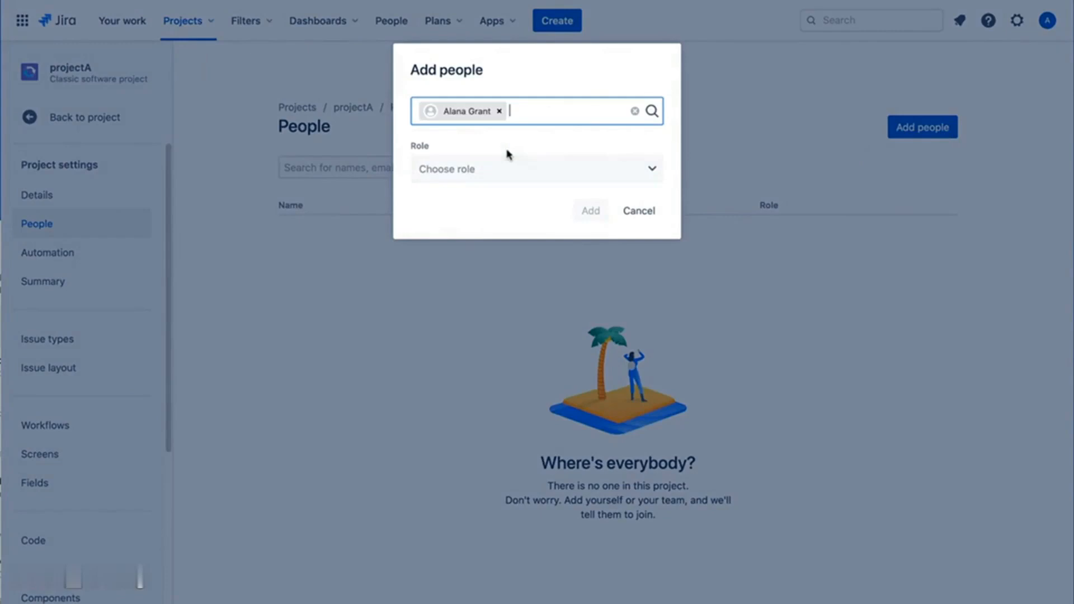
left_click(635, 174)
left_click(561, 210)
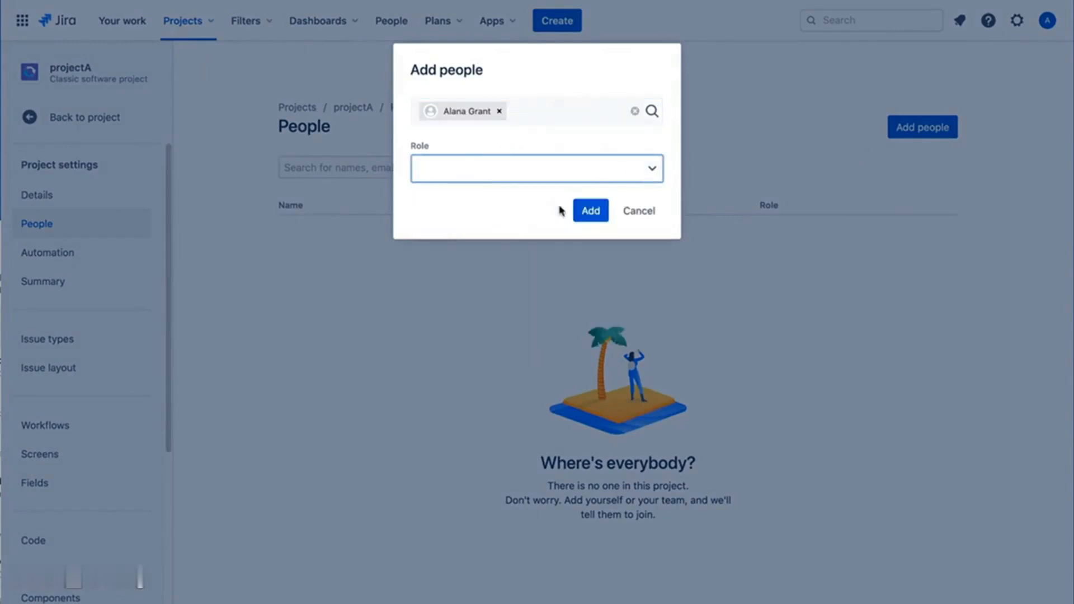
left_click(590, 212)
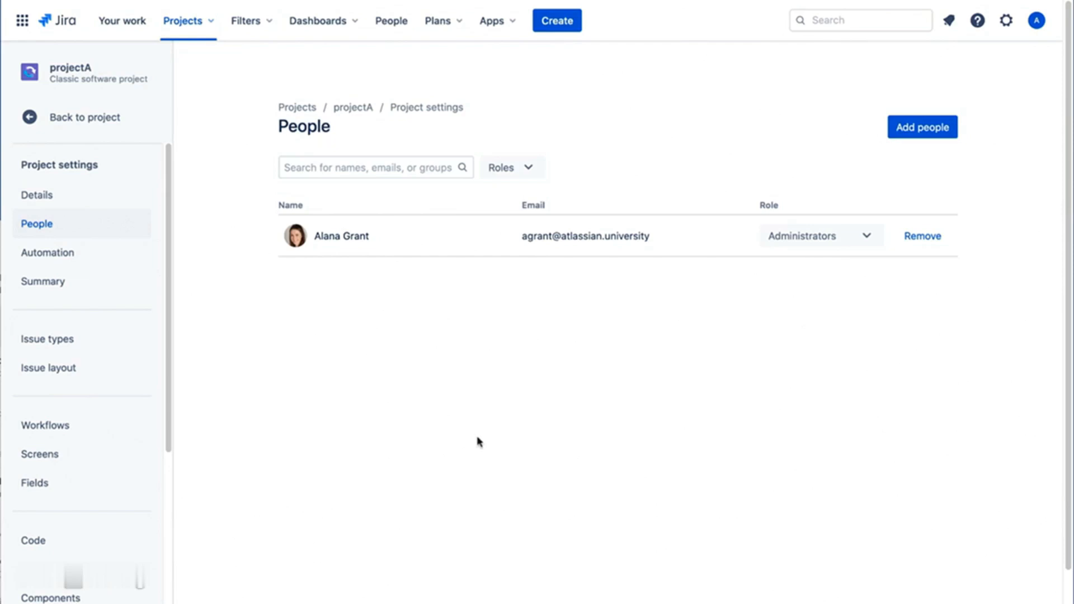
left_click(88, 195)
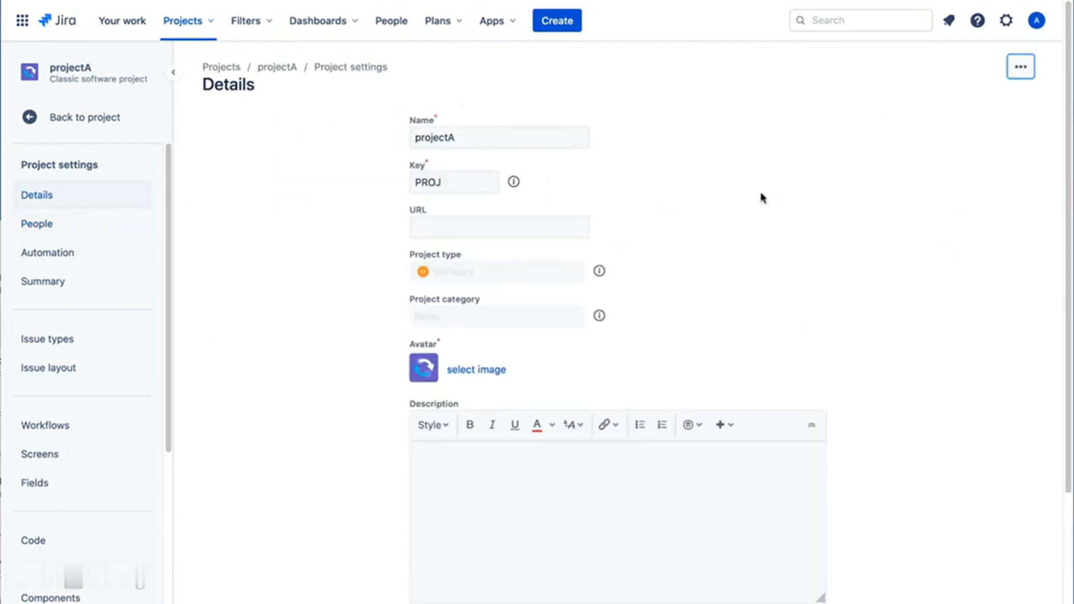
- Make the new administrator projectA's project lead, save the details, and log out
scroll(618, 324, "down", 3)
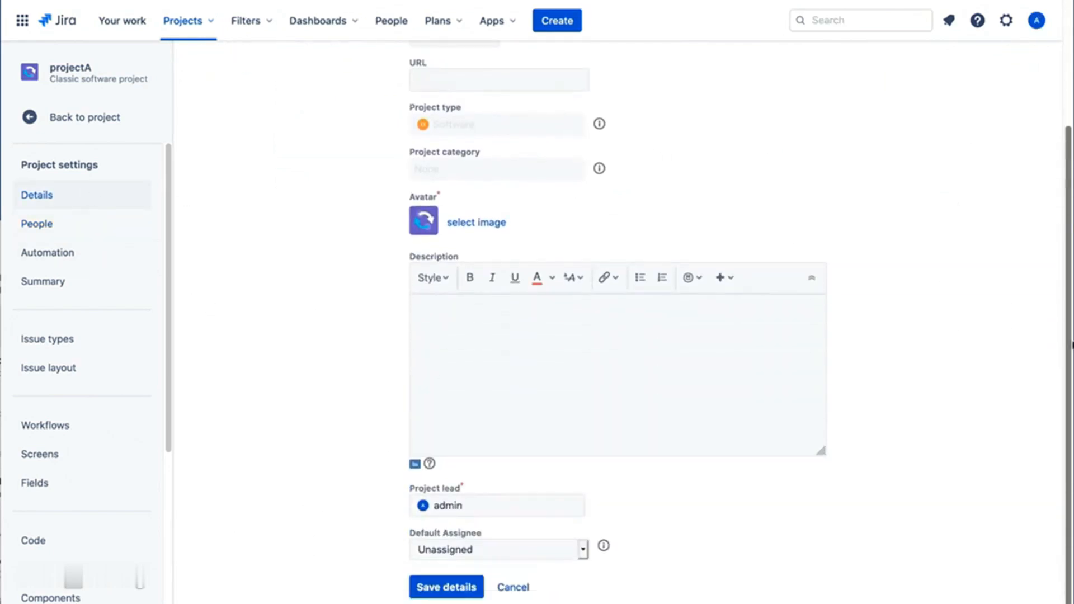
left_click(494, 507)
type("ala")
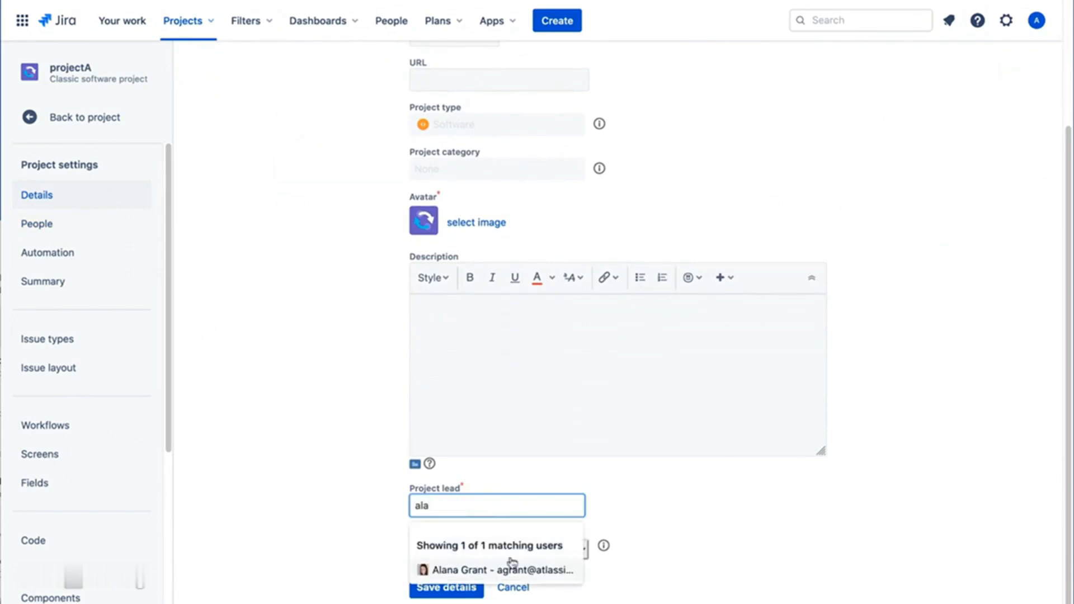
left_click(509, 568)
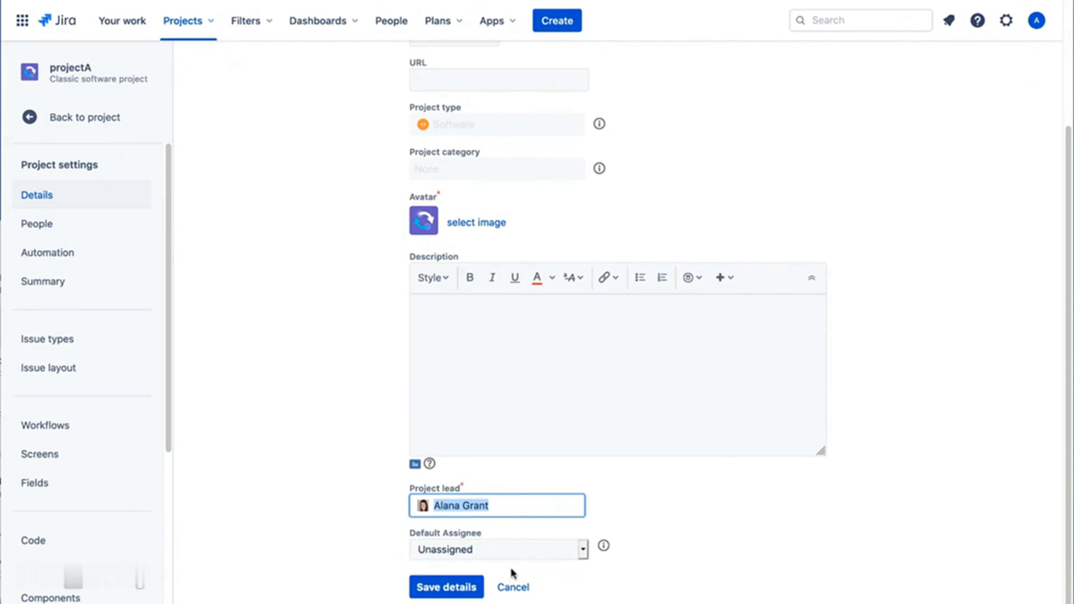
left_click(512, 572)
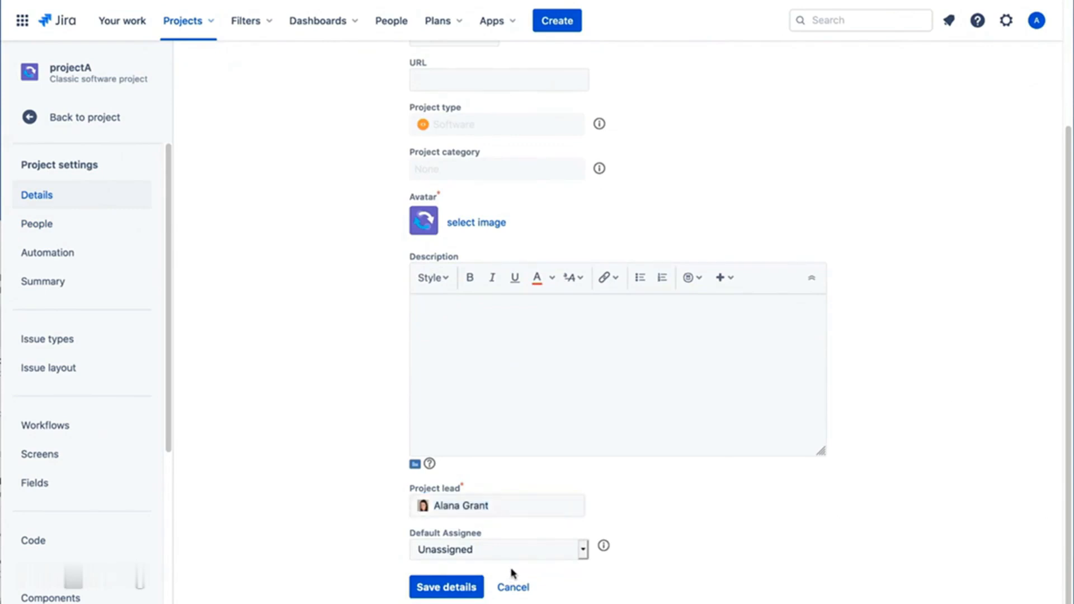
left_click(460, 587)
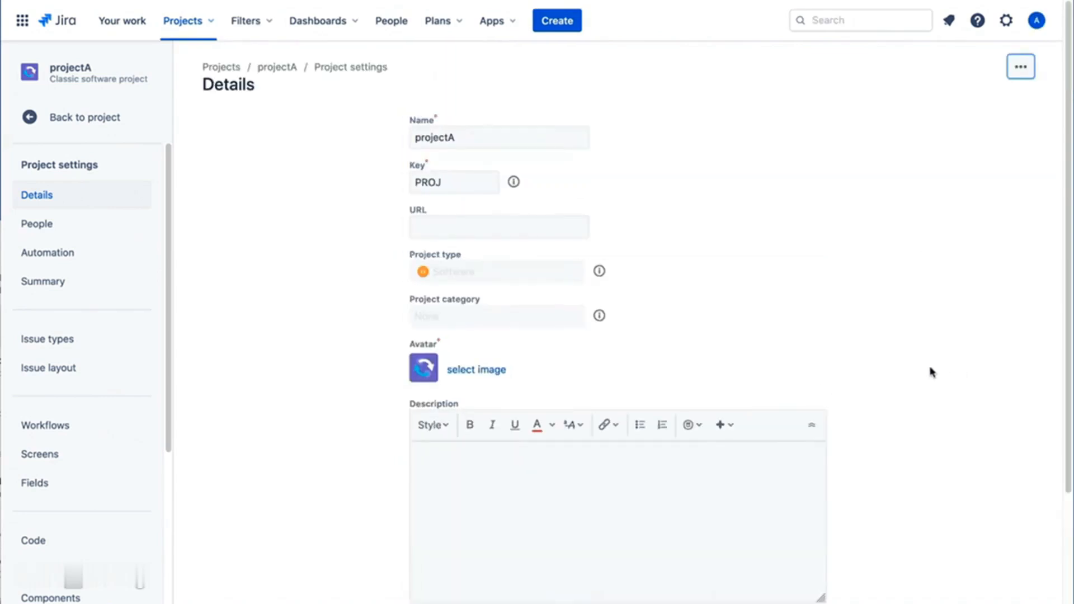
left_click(1035, 20)
left_click(958, 287)
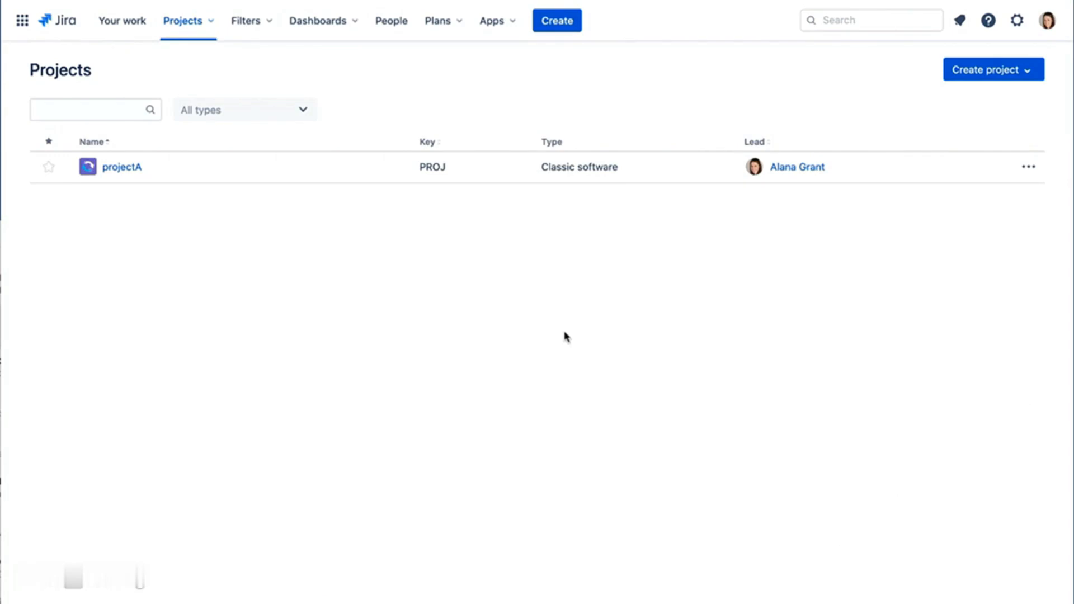
- In projectA, create the story 'add item 1' with Create another ticked
left_click(120, 168)
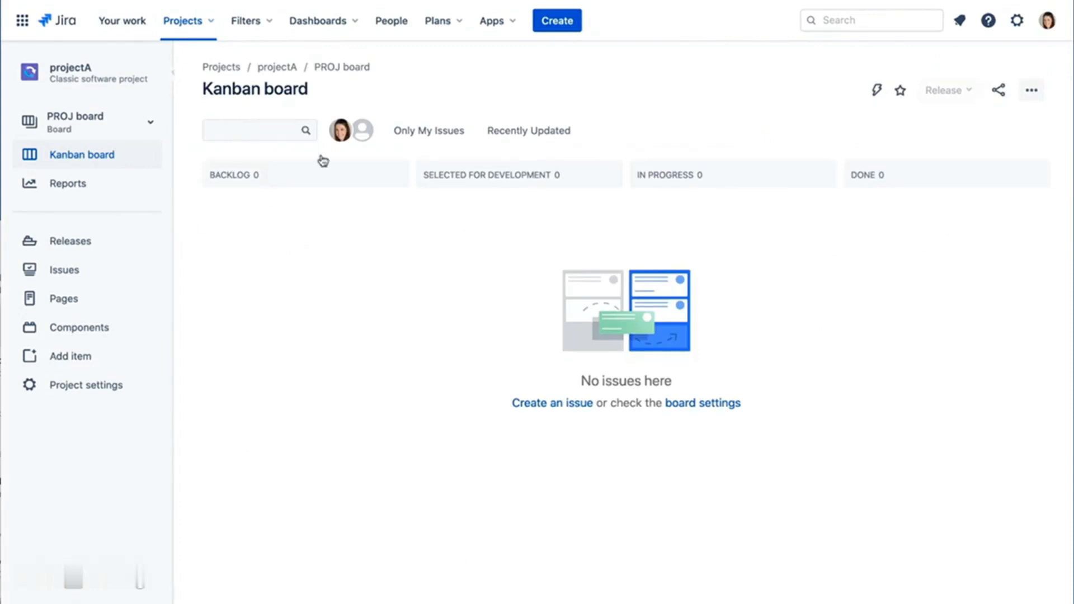
left_click(560, 25)
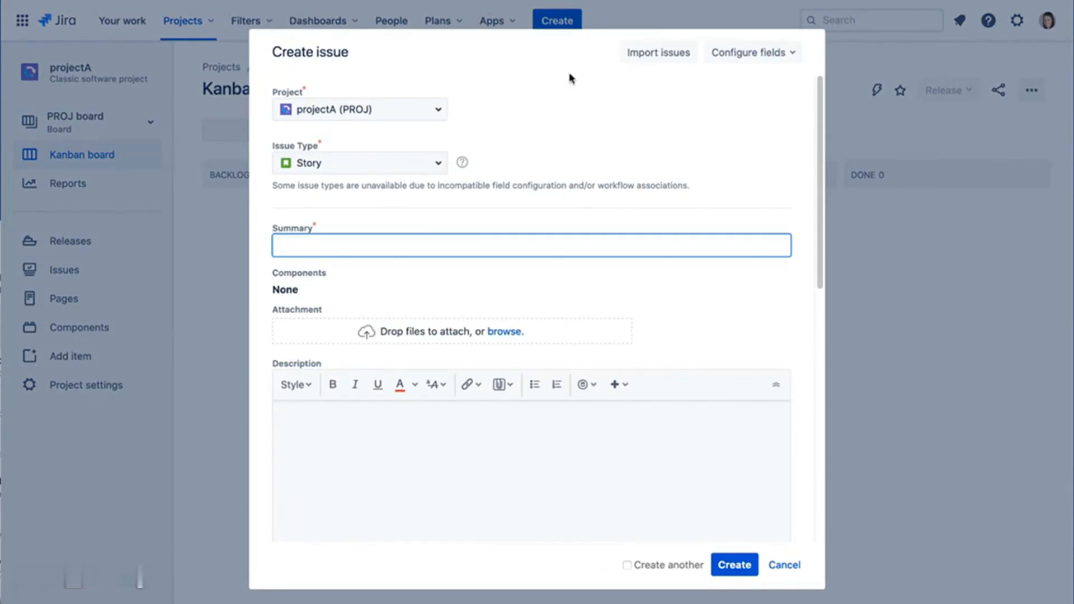
type("add item 1")
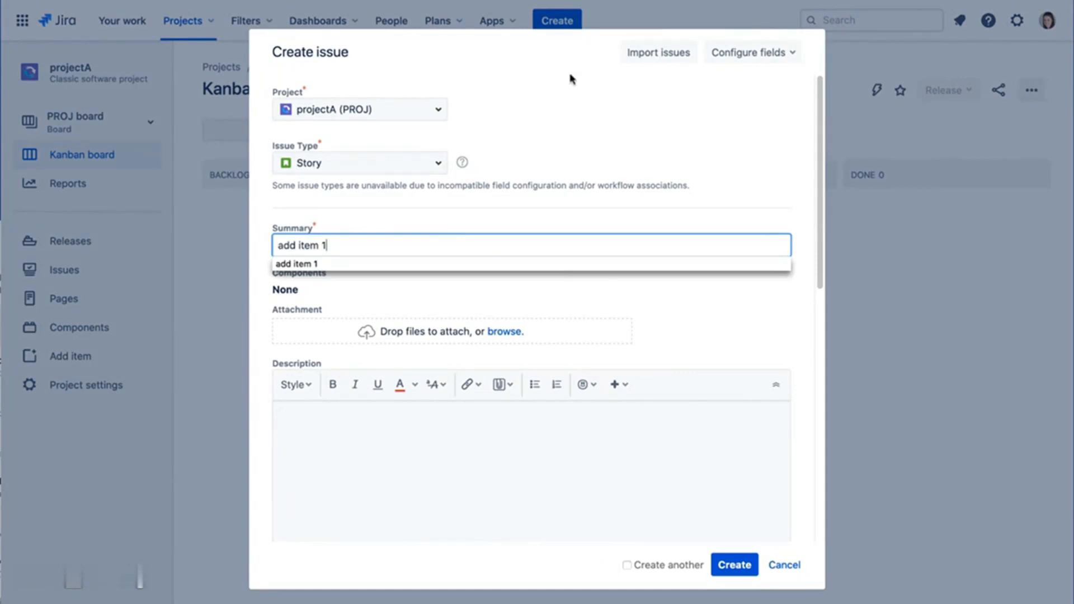
left_click(606, 296)
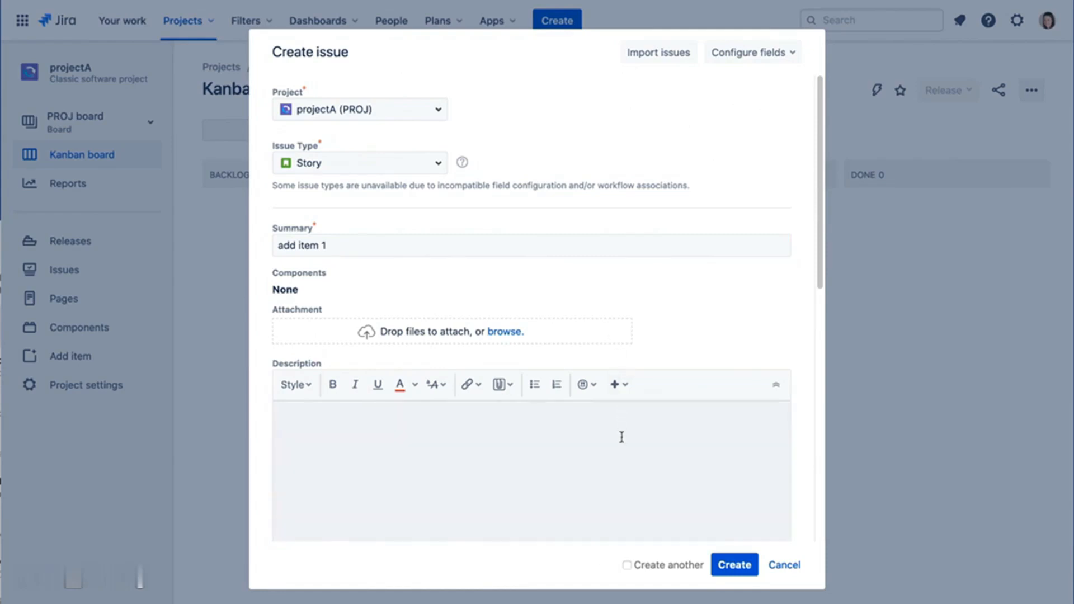
left_click(627, 565)
left_click(735, 566)
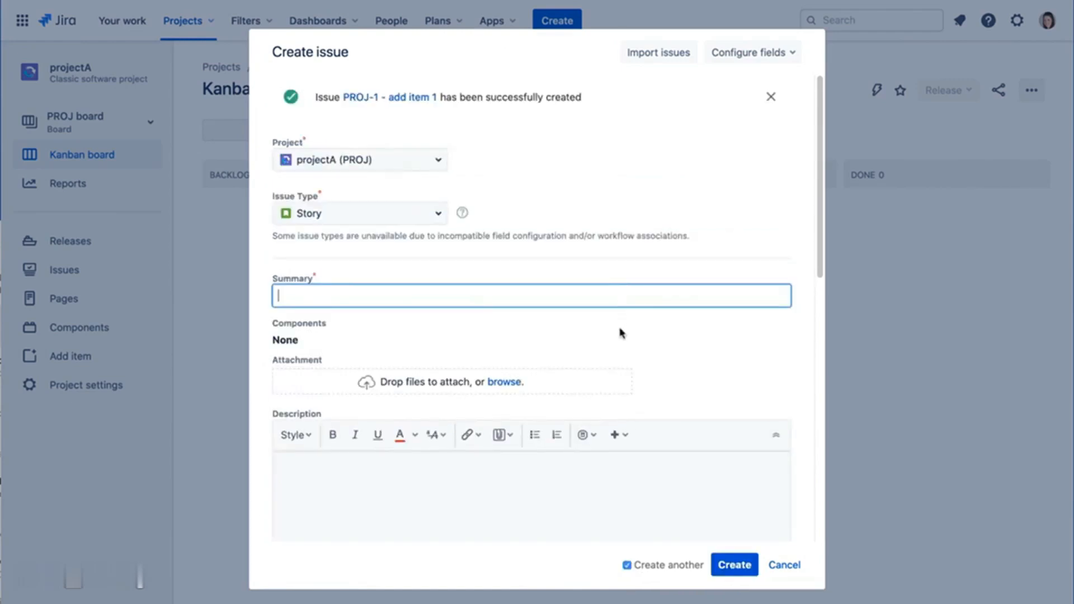
- Create stories 'add item 2' and 'add item 3', closing the form after the last
type("add item 2")
left_click(722, 565)
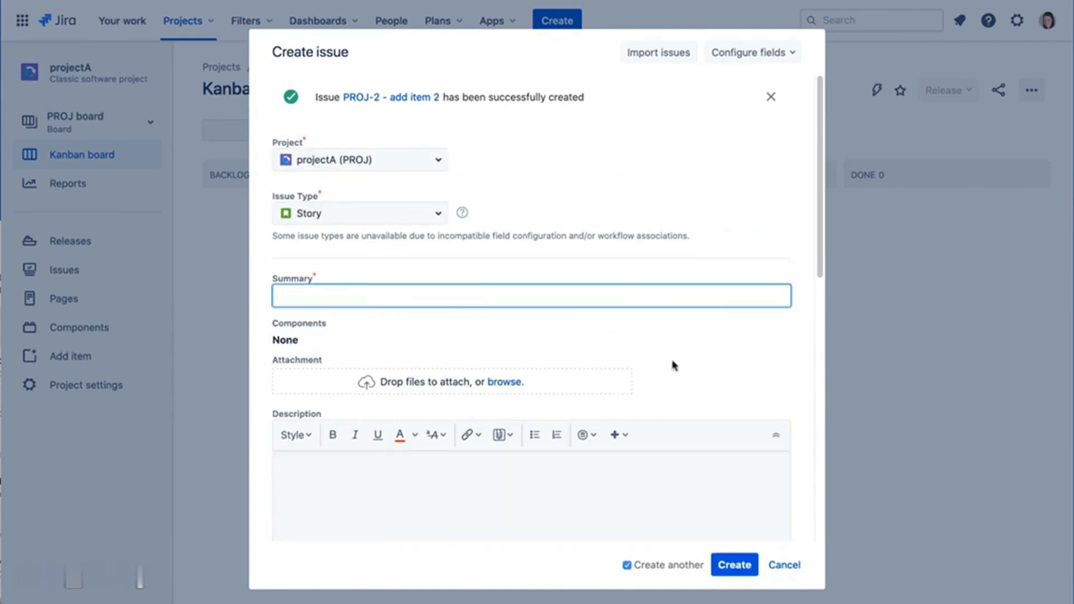
type("add item 3")
left_click(626, 565)
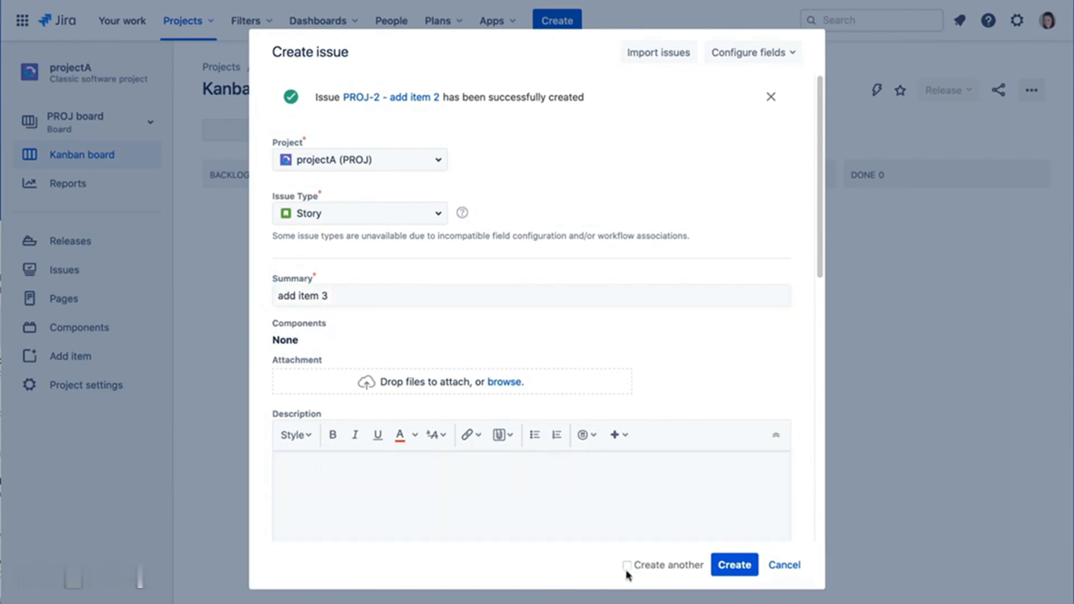
left_click(736, 565)
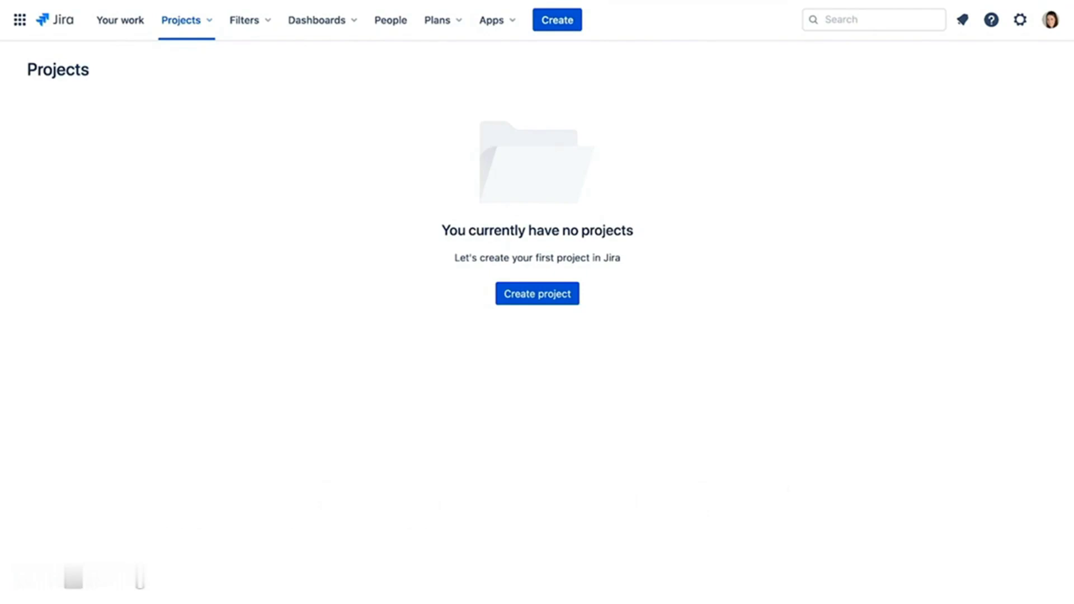
- Create a Kanban-template project 'projectA' (key PROJ) with Open access
left_click(541, 298)
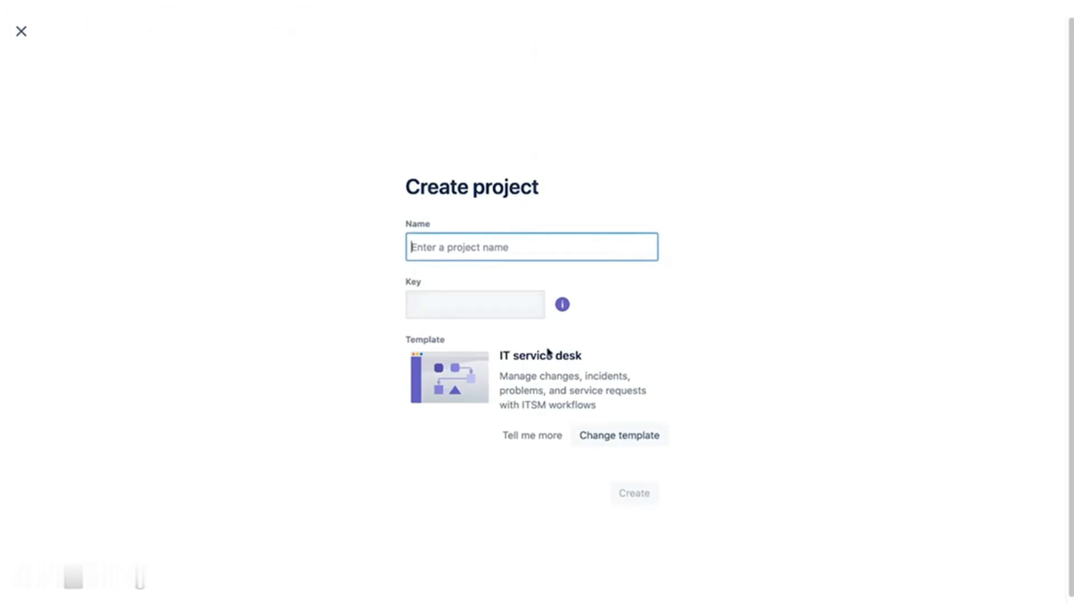
left_click(616, 442)
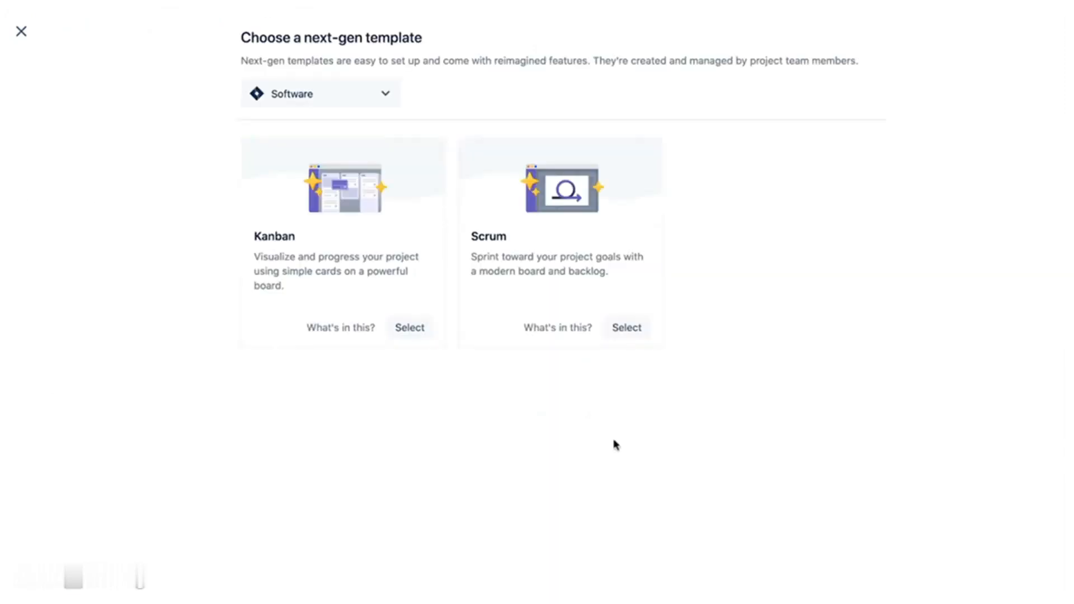
left_click(414, 329)
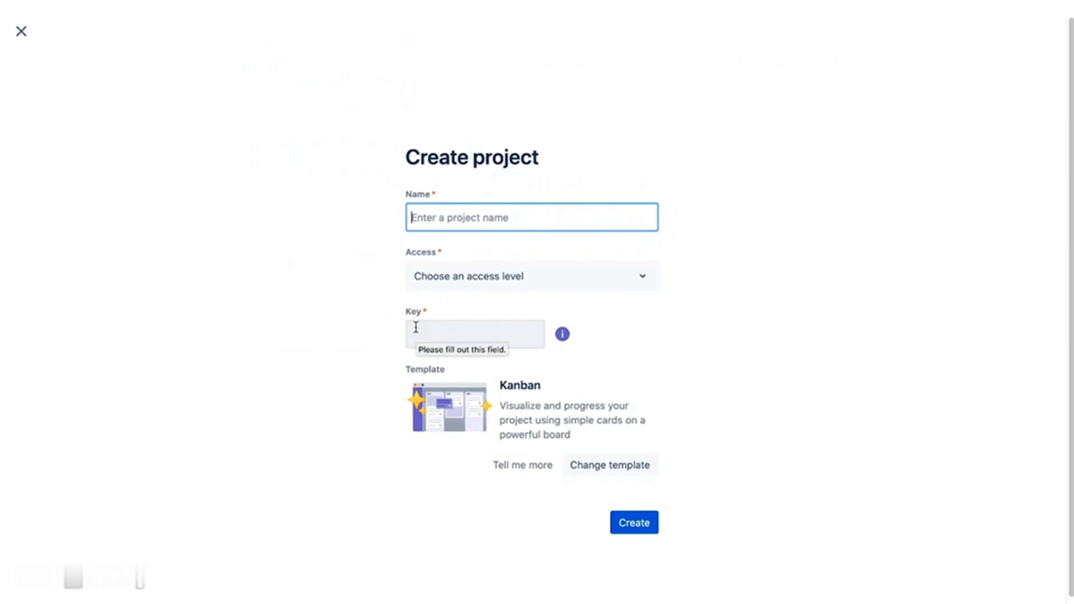
type("projectA")
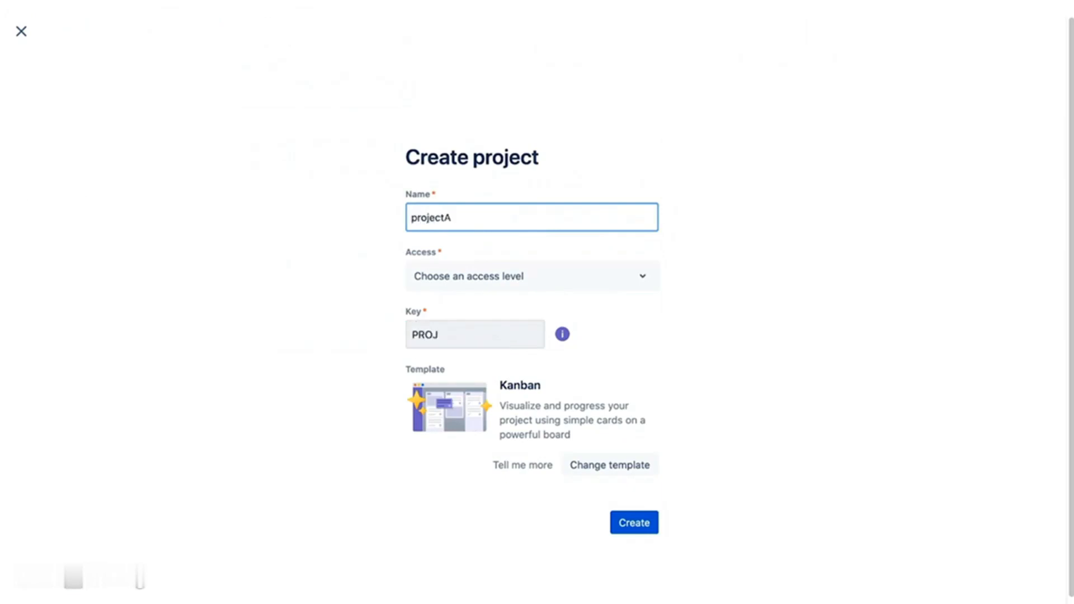
left_click(647, 281)
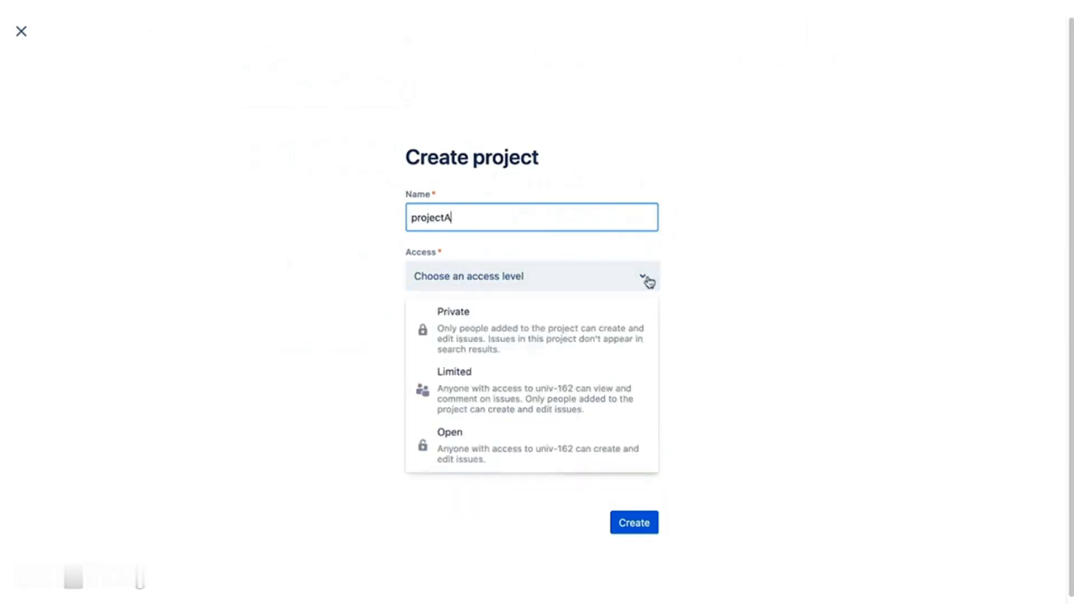
left_click(609, 448)
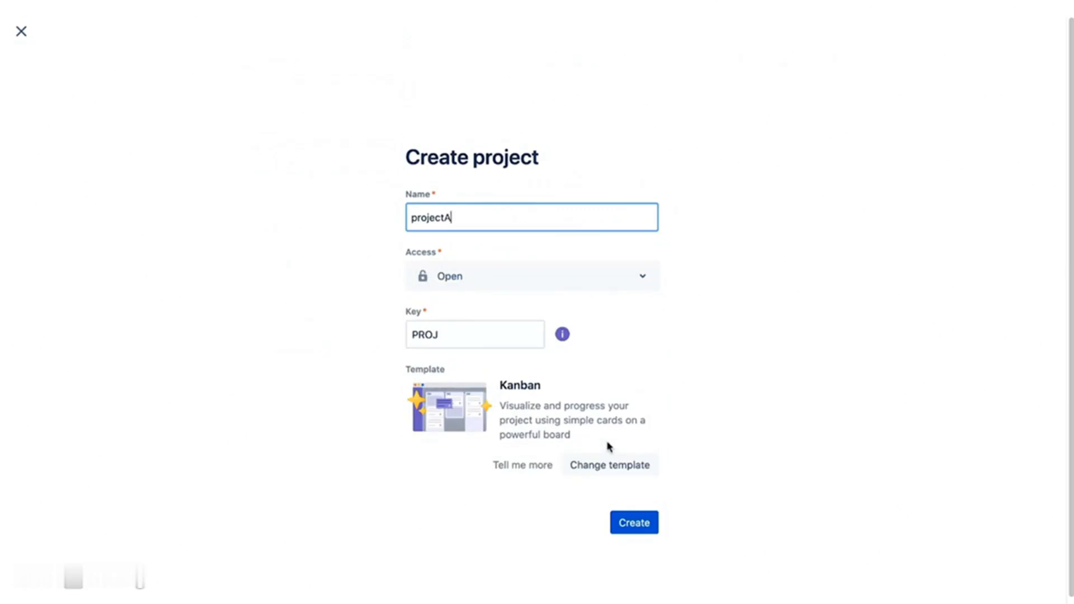
left_click(622, 526)
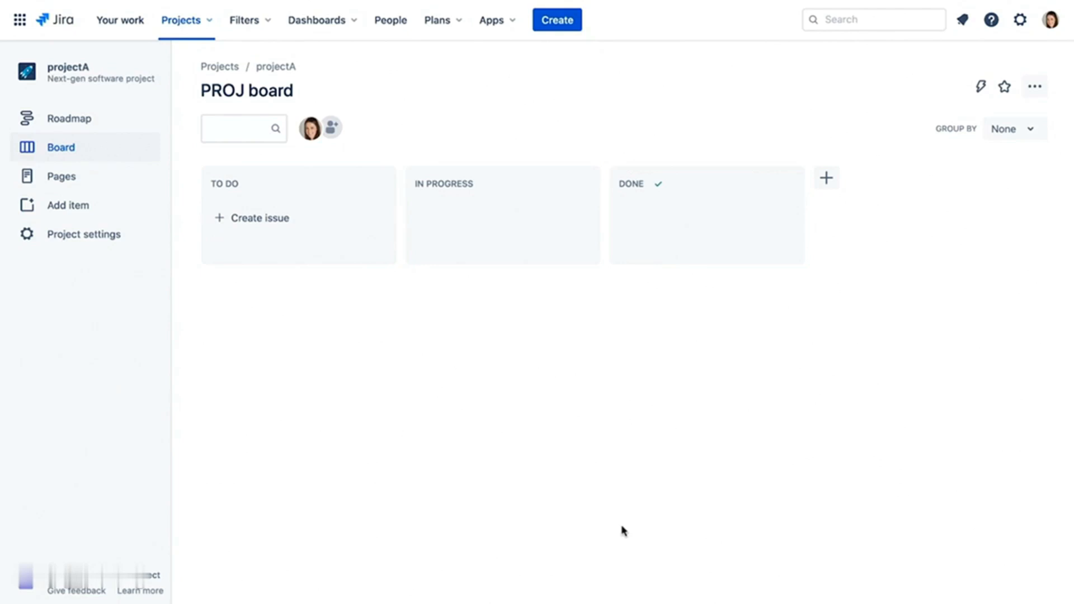
- Create tasks 'add item 1', 'add item 2' and 'add item 3' in one run
left_click(571, 28)
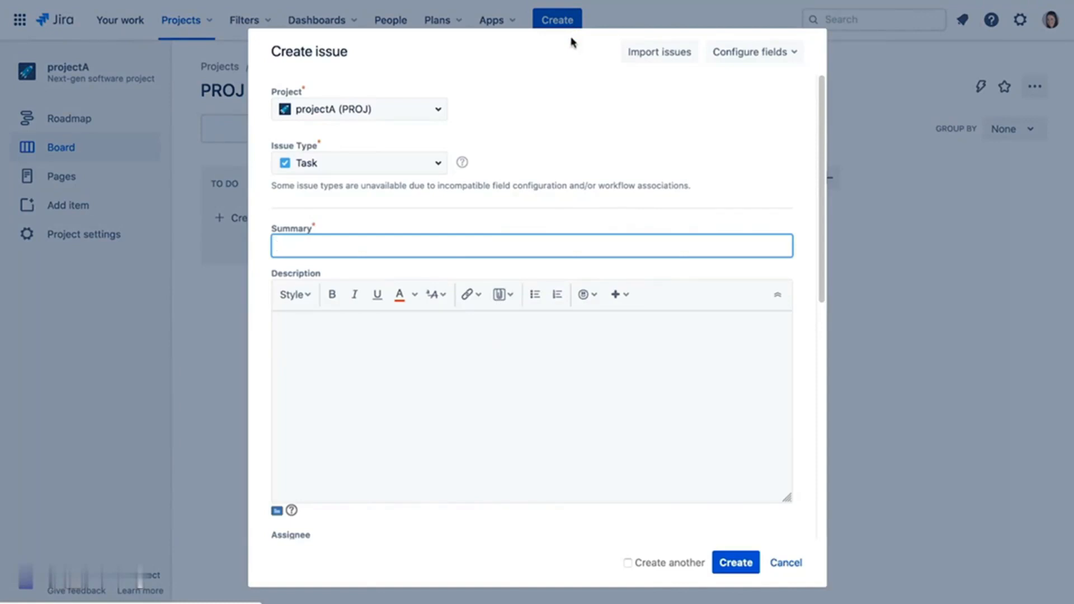
type("add item 1")
left_click(632, 563)
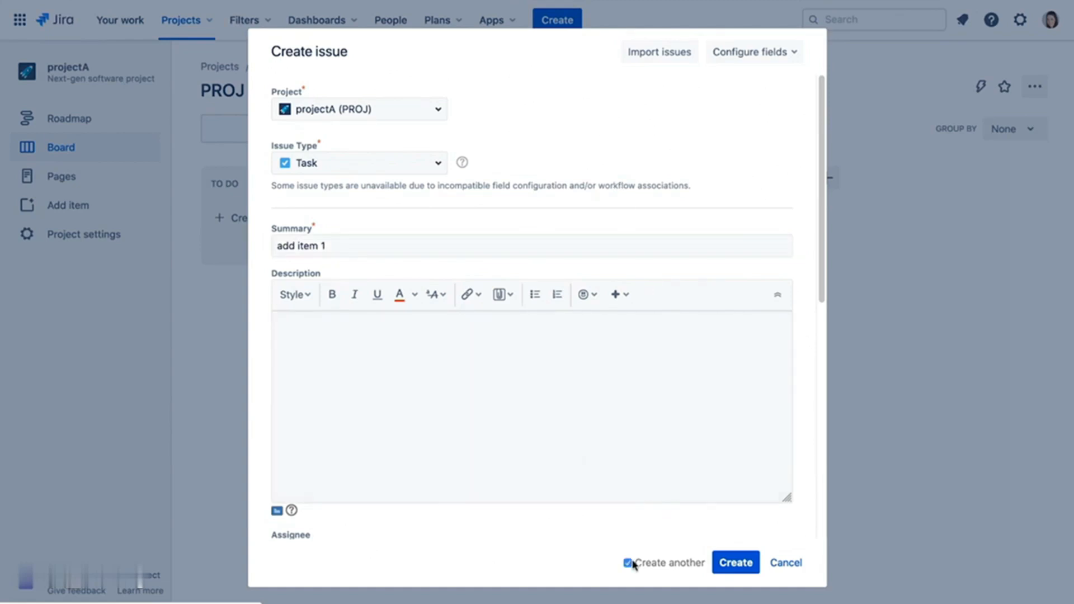
left_click(740, 564)
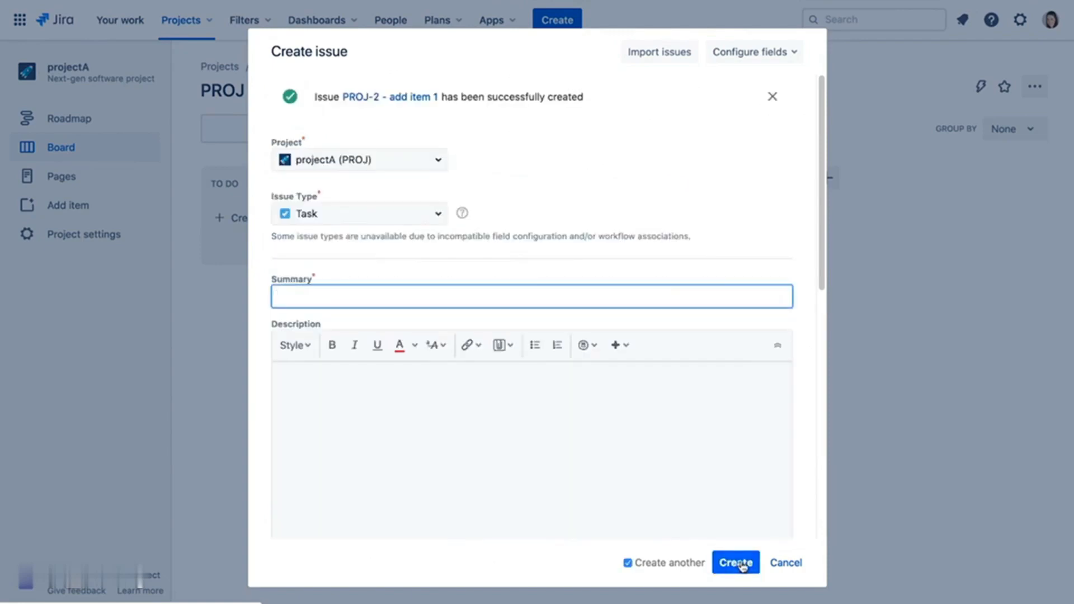
type("add item 2")
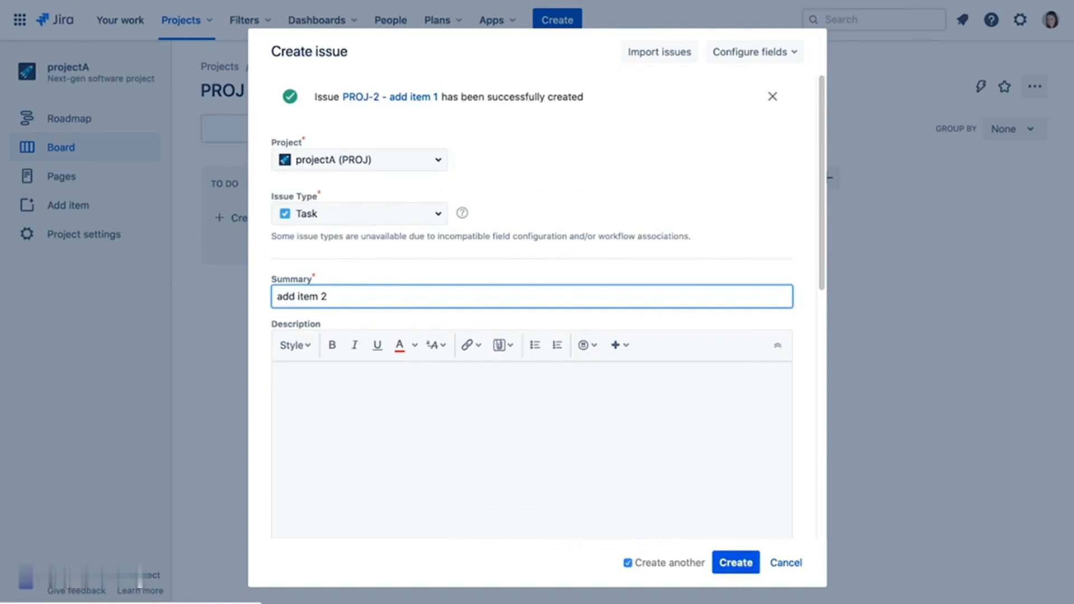
left_click(740, 564)
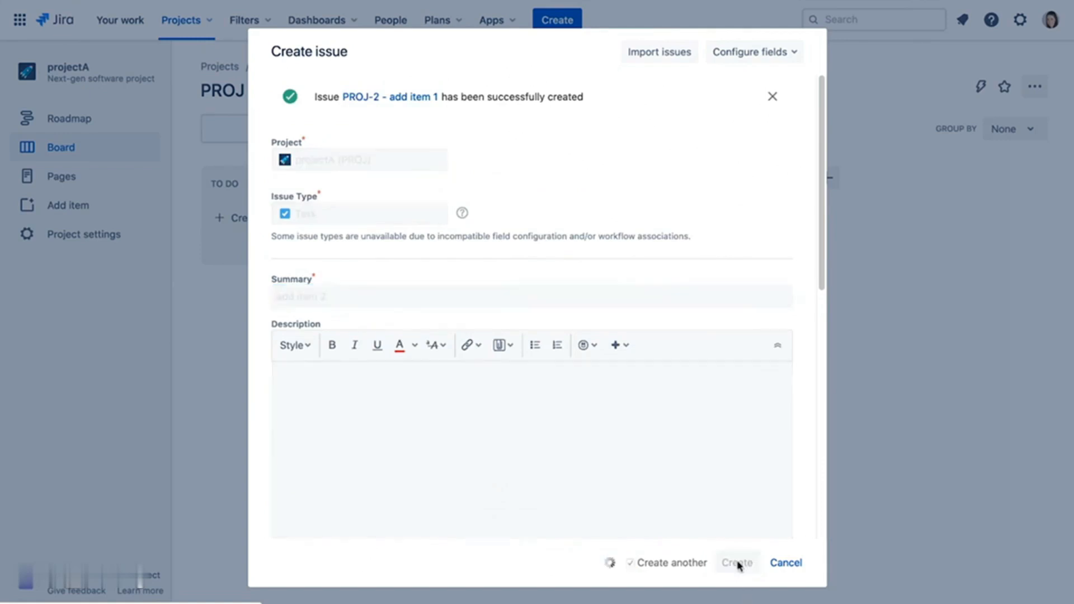
type("add item 3")
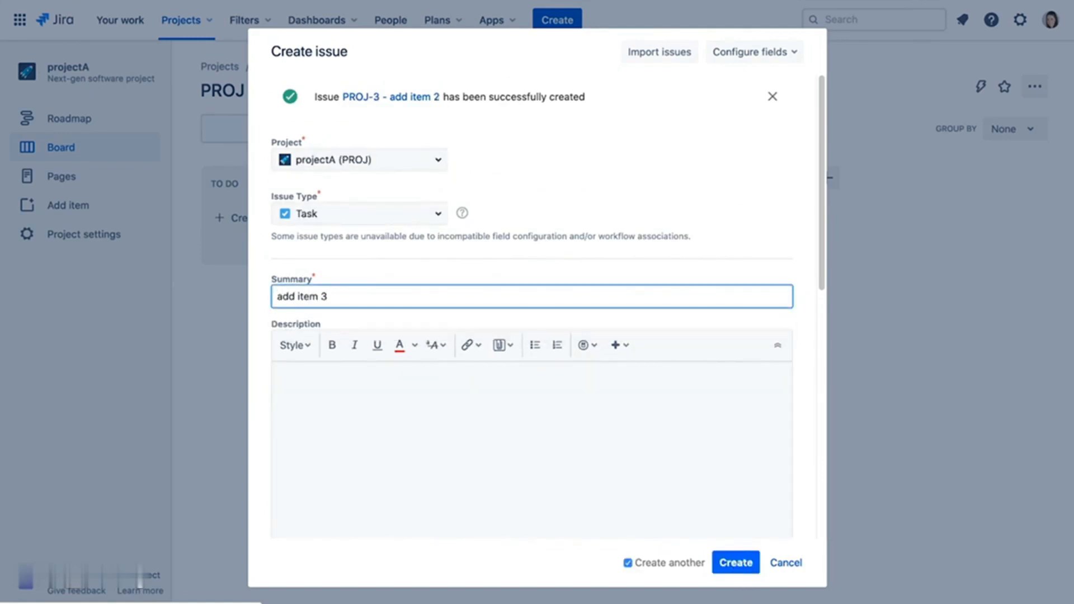
left_click(627, 562)
left_click(737, 563)
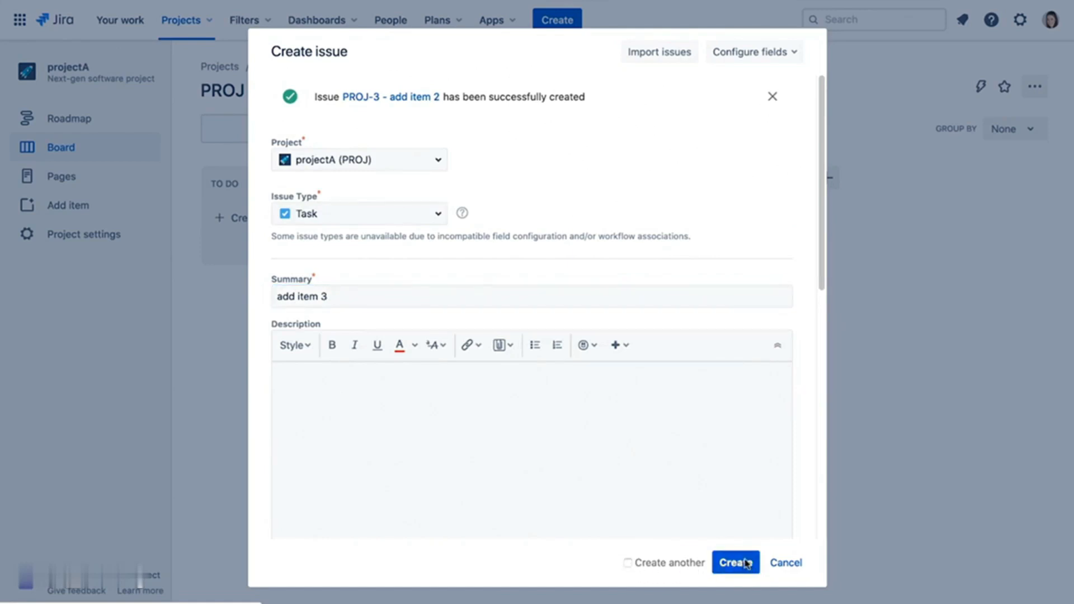
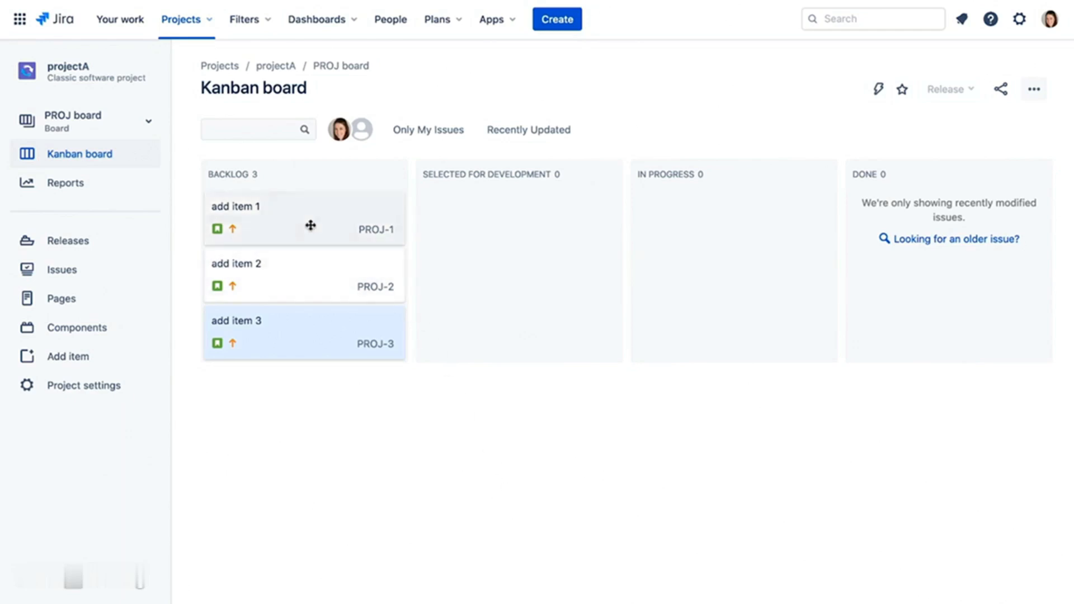
left_click_drag(311, 225, 531, 226)
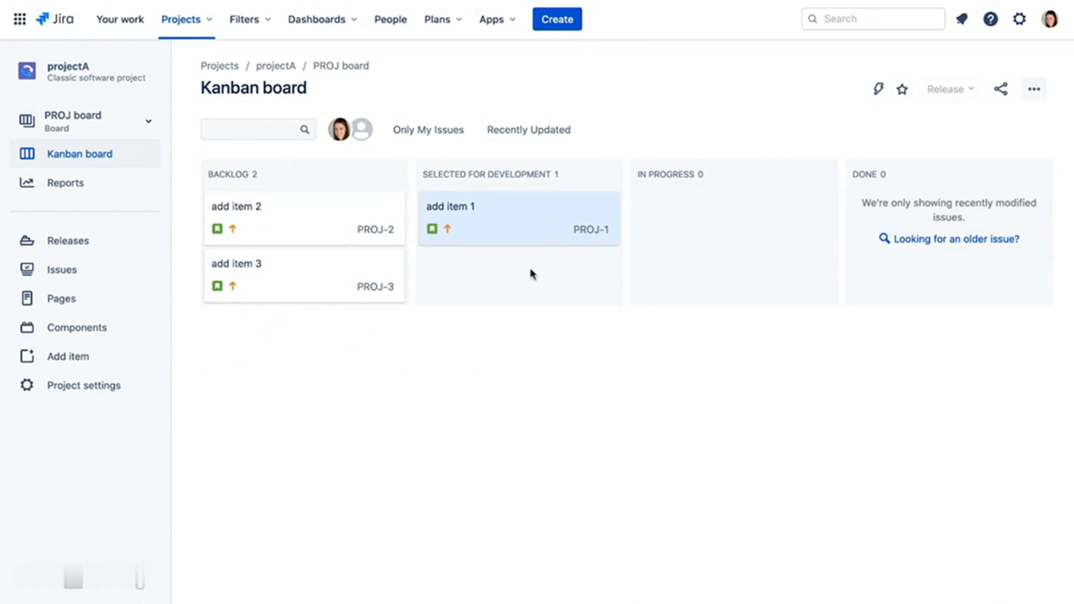
left_click(509, 229)
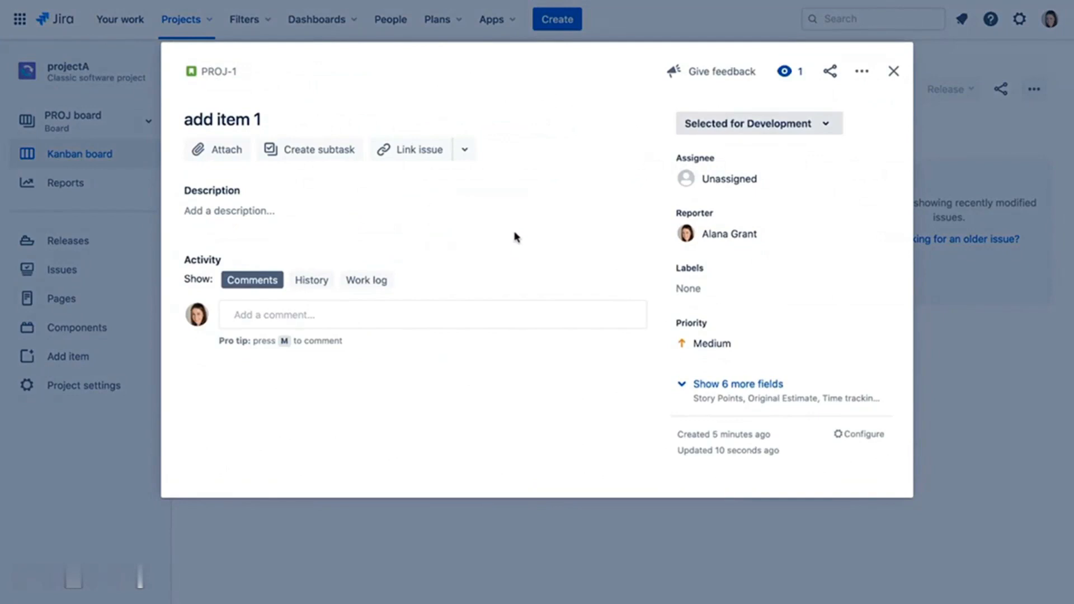
left_click(823, 126)
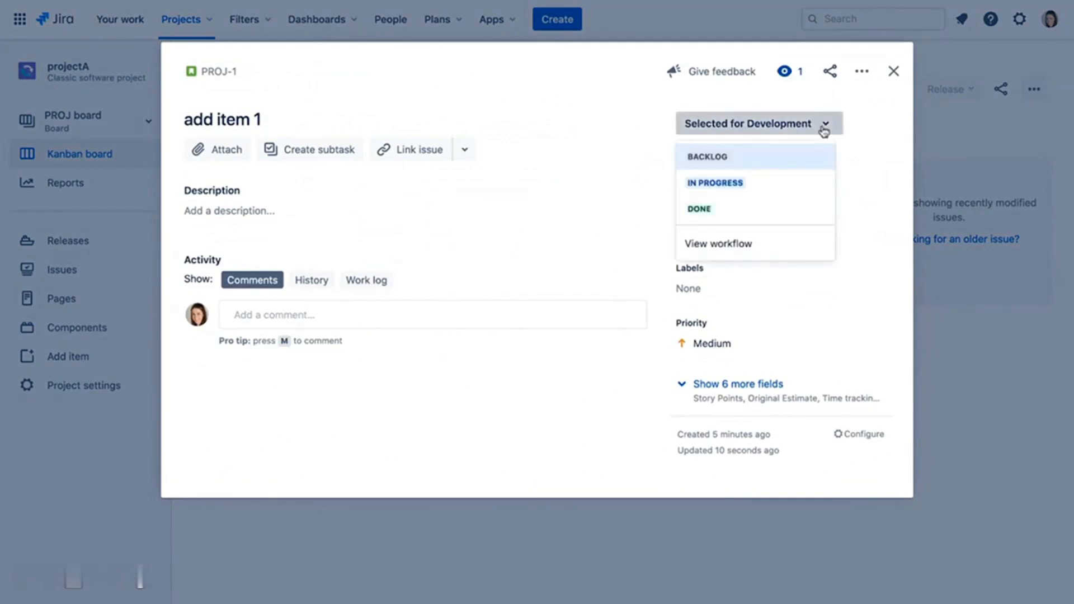
left_click(779, 159)
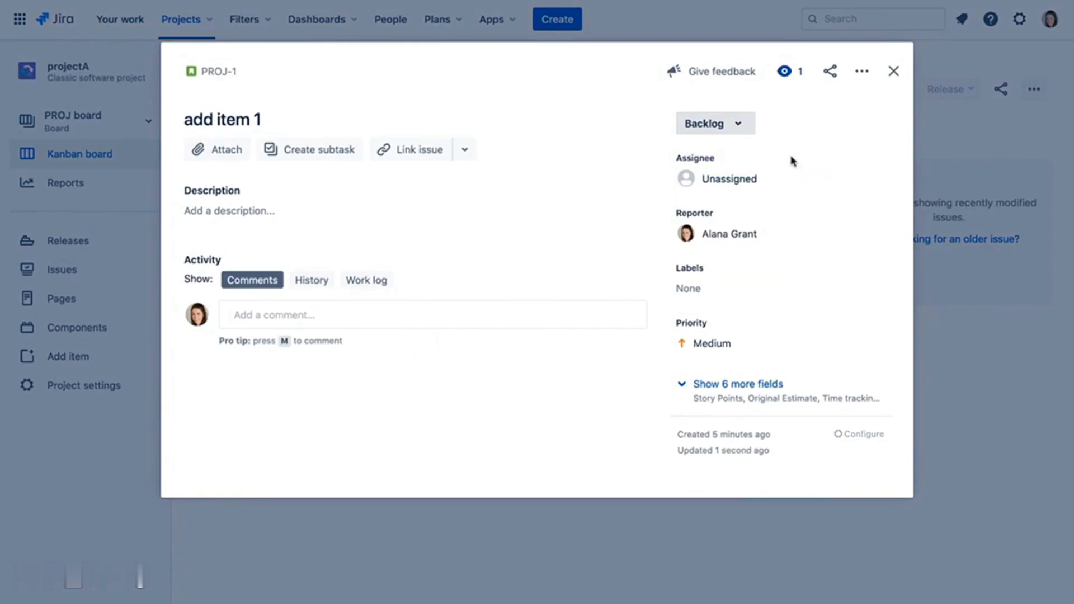
left_click(893, 72)
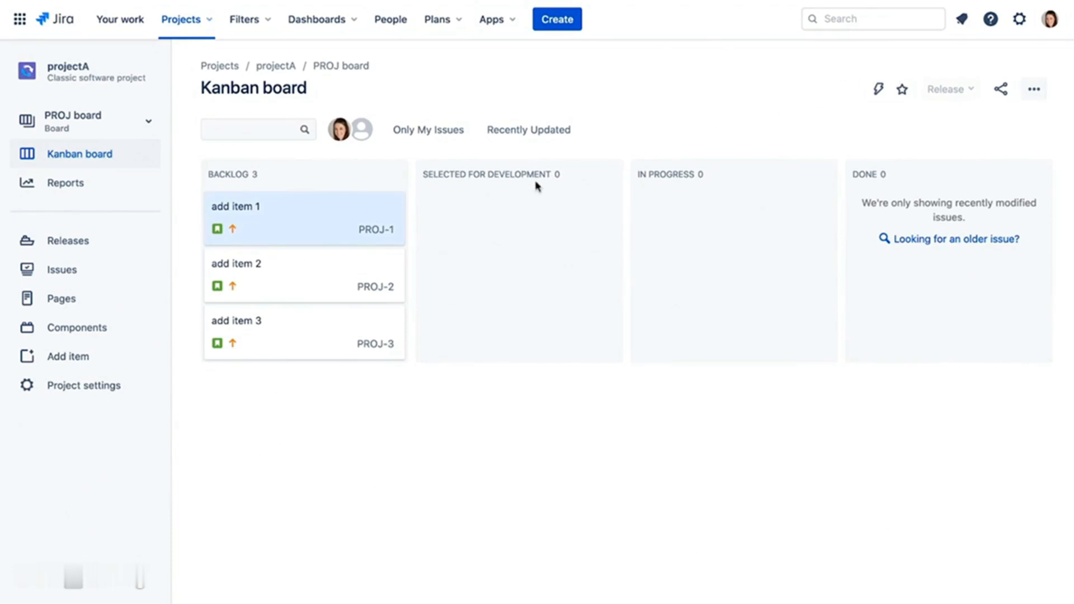
- Assign PROJ-1 'add item 1' to yourself and close the issue details
left_click(323, 219)
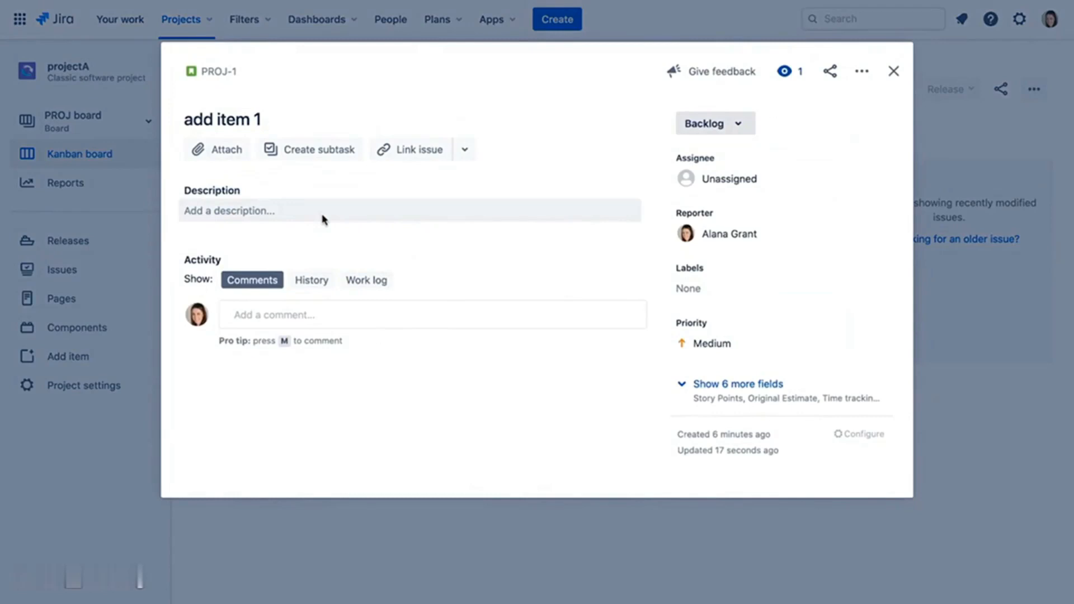
left_click(742, 180)
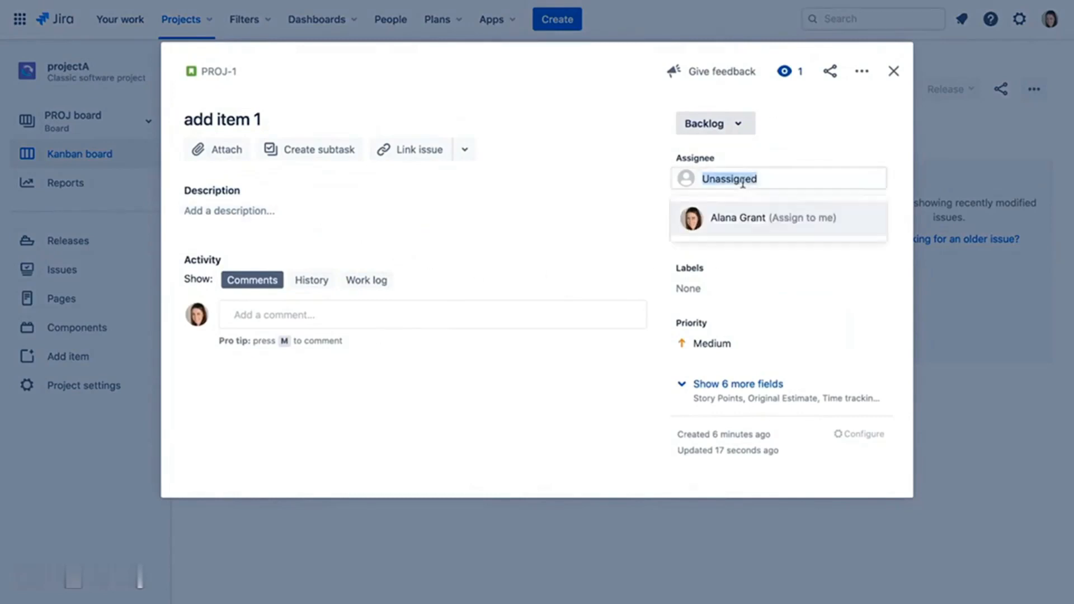
left_click(750, 224)
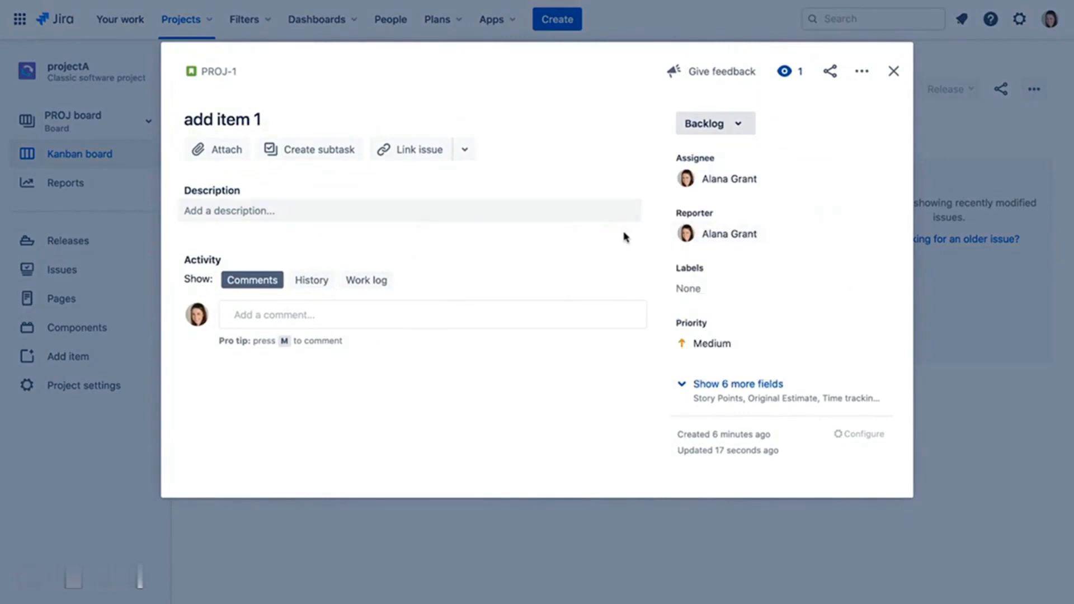
left_click(891, 73)
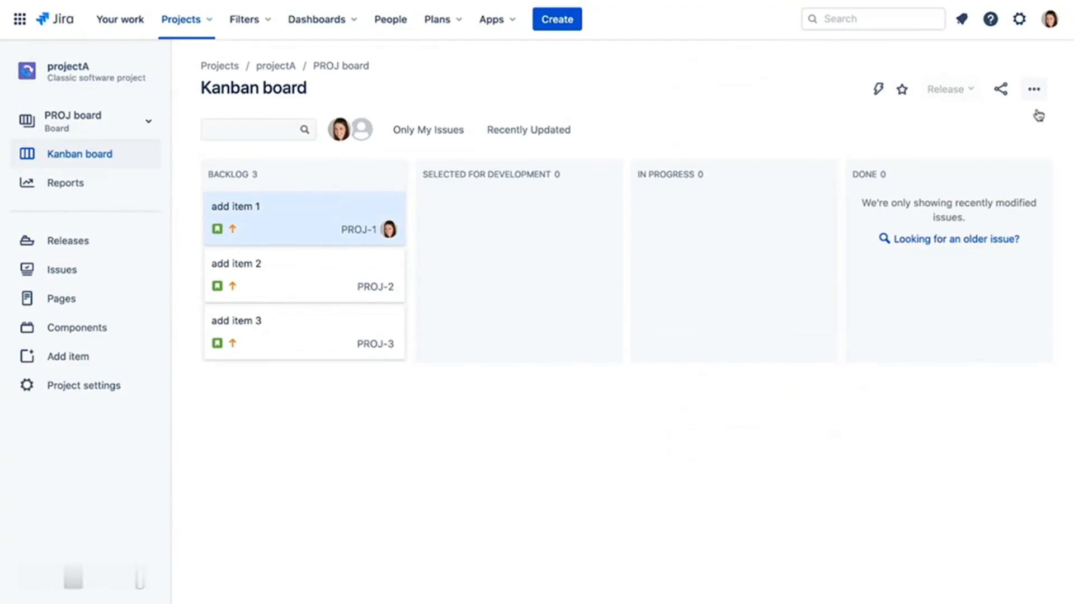
- Open the PROJ board's Columns settings and begin adding a new column
left_click(1035, 90)
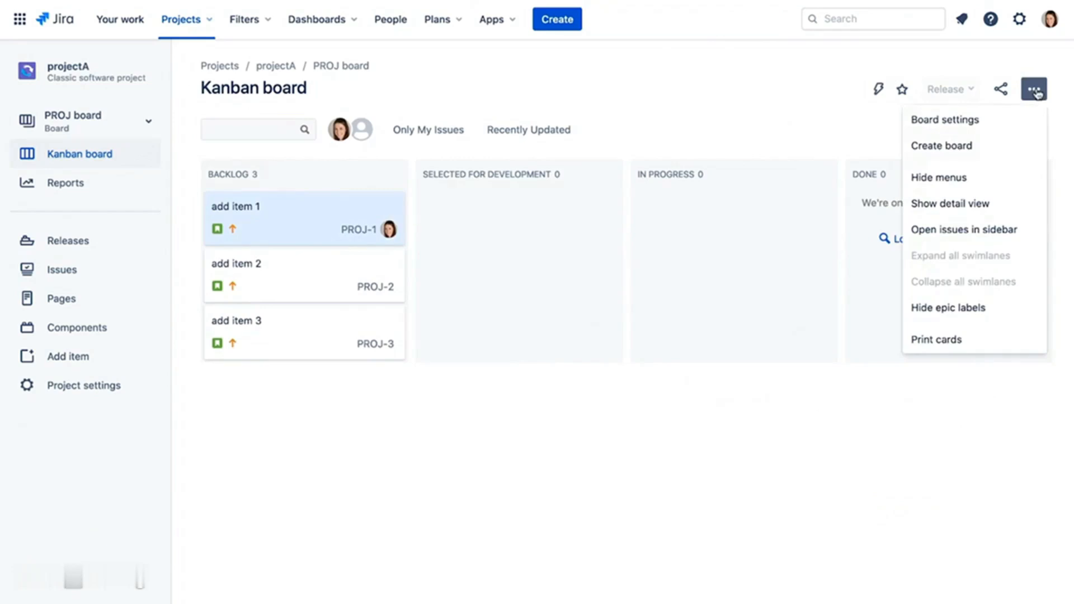
left_click(979, 119)
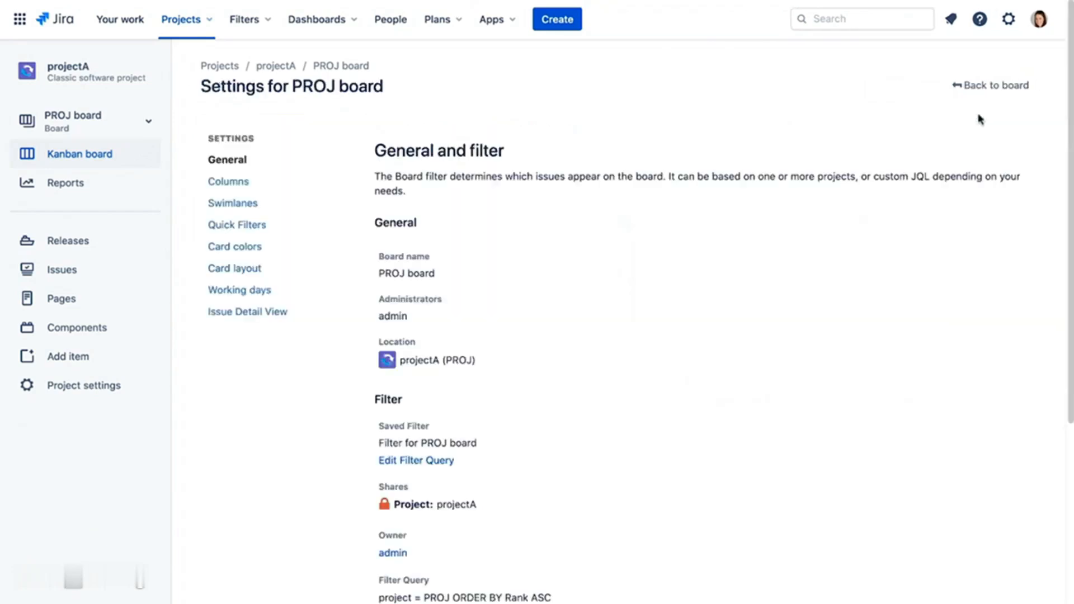
left_click(246, 182)
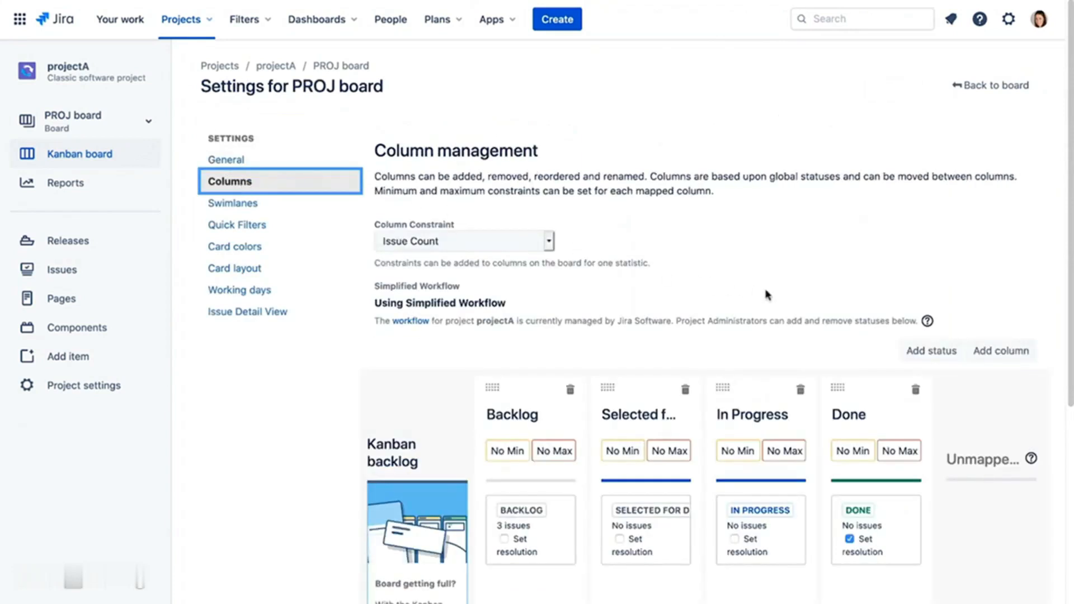
left_click(993, 355)
- Create a column named 'Review' in the In Progress category
type("Review")
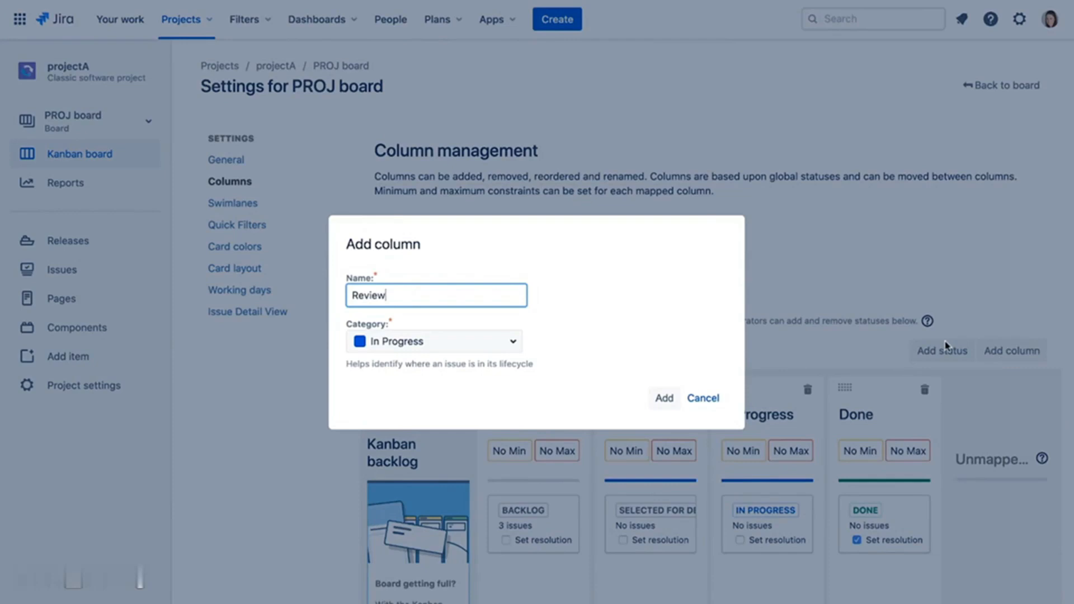
left_click(506, 337)
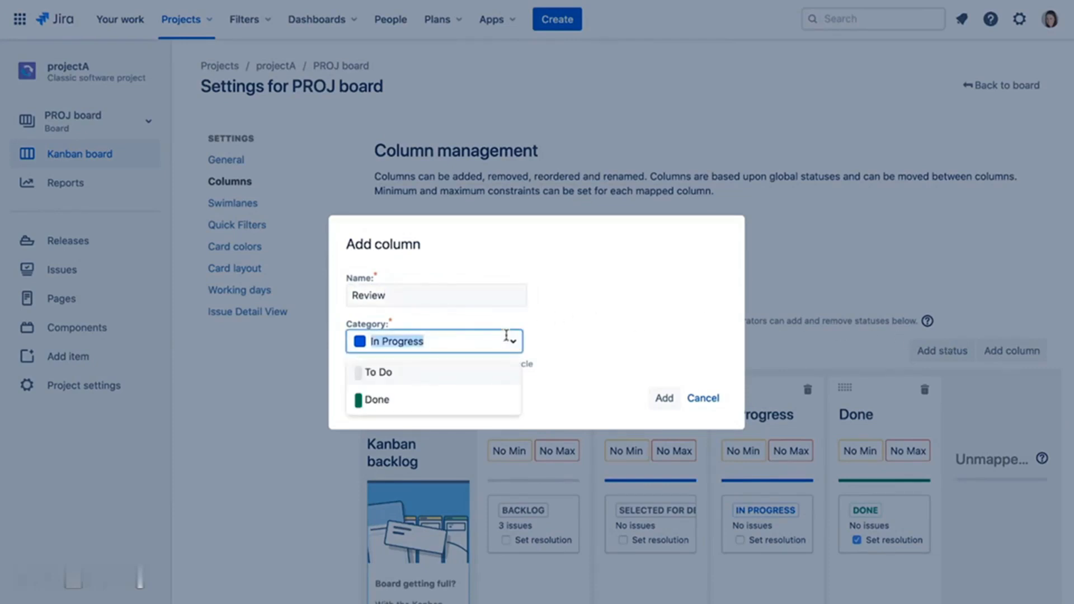
left_click(575, 340)
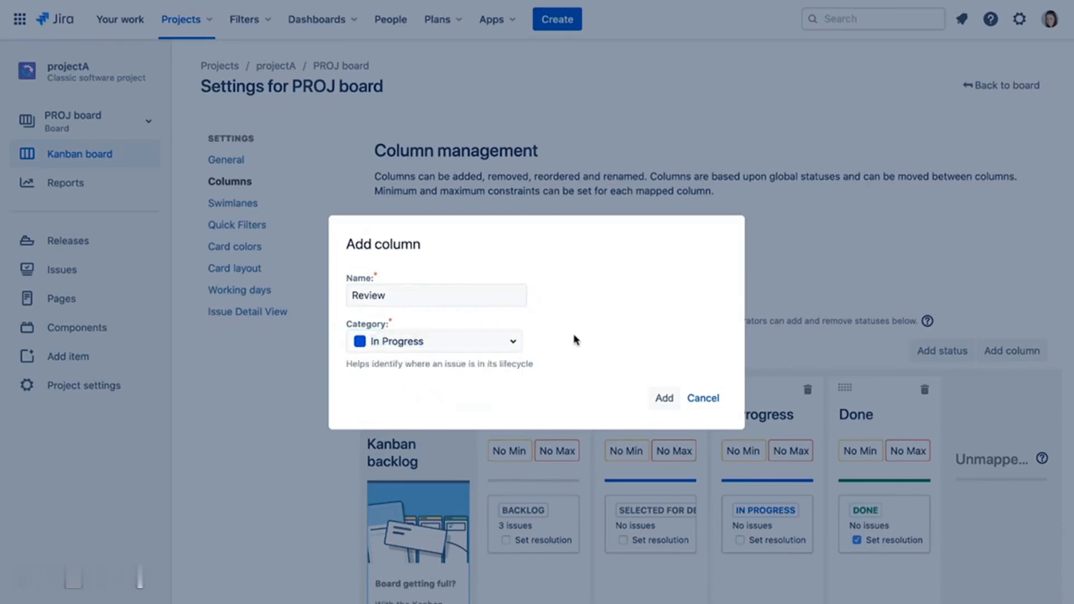
left_click(656, 399)
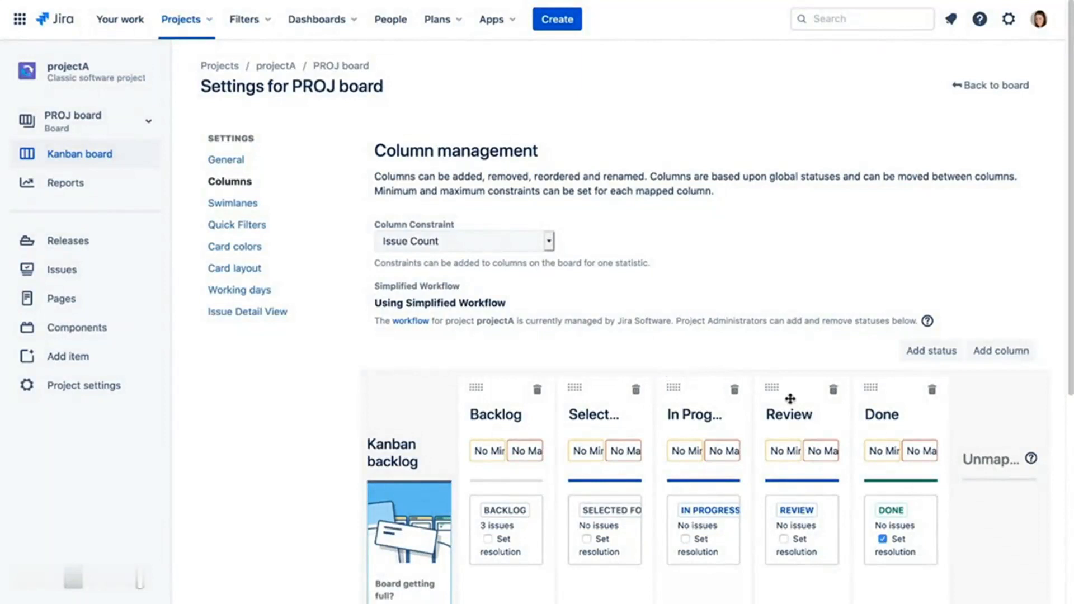
- Try repositioning the Review column, then go back to the board
mouse_move(790, 397)
left_mouse_down()
mouse_move(763, 374)
mouse_move(582, 381)
mouse_move(791, 386)
left_mouse_up()
left_click(994, 84)
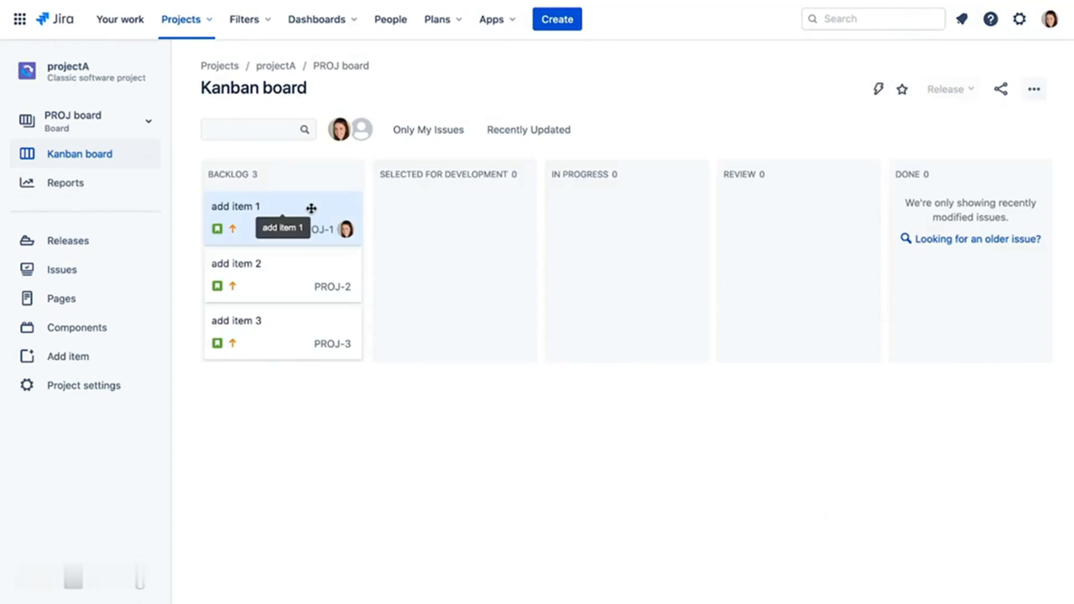
- Drag PROJ-1 into Review and set PROJ-2's status to REVIEW
left_click_drag(308, 208, 824, 216)
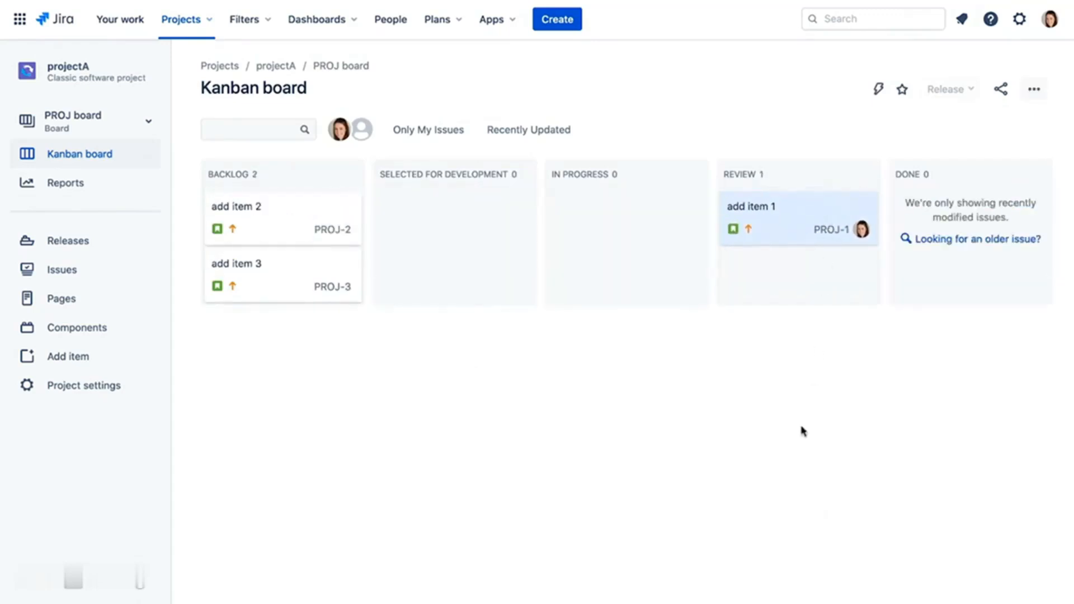
left_click(301, 212)
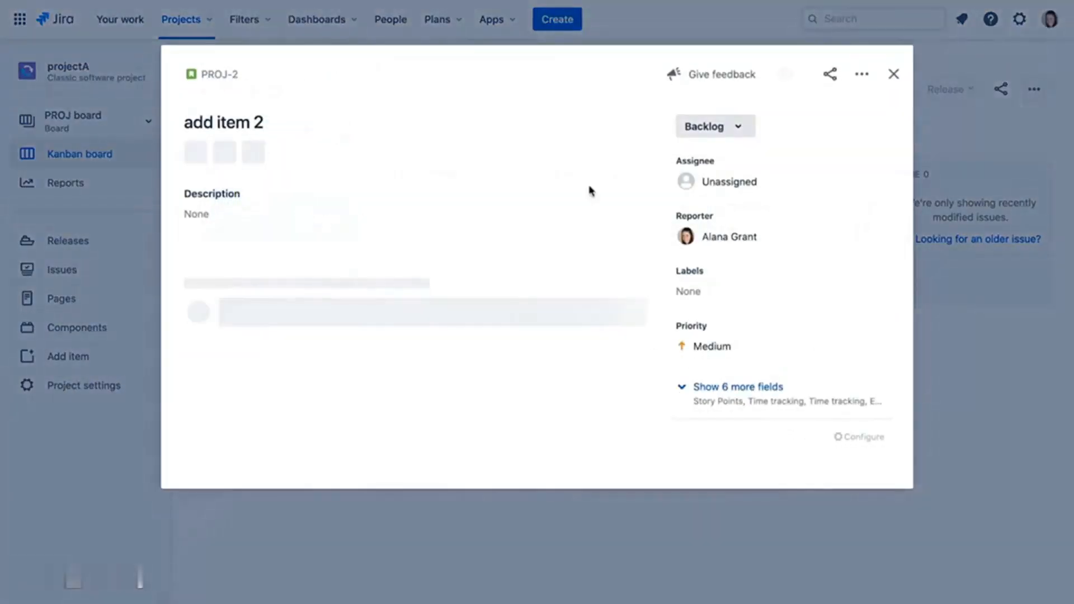
left_click(747, 129)
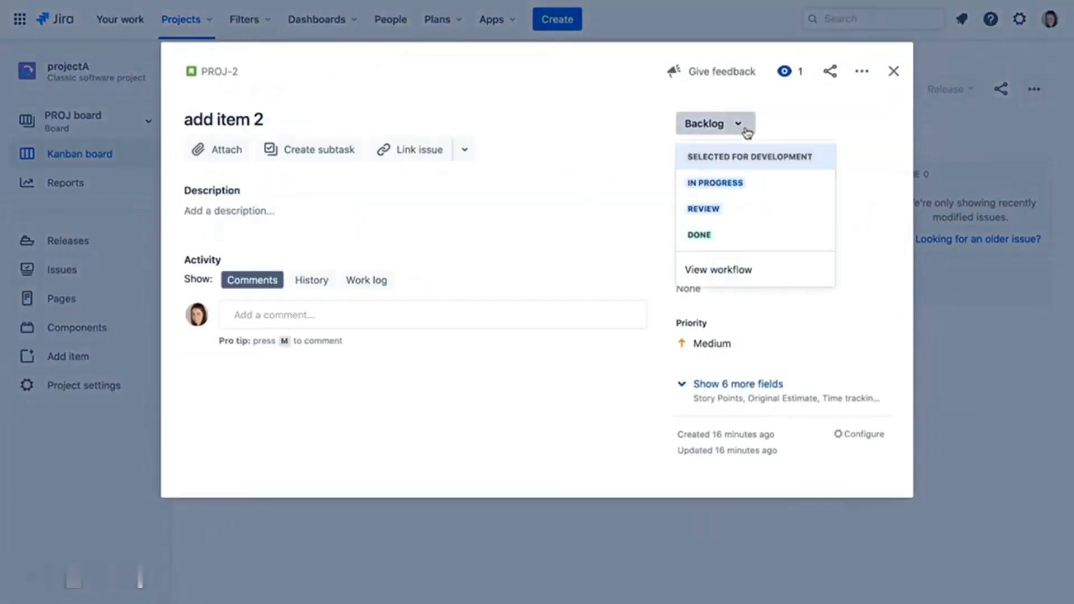
left_click(757, 207)
left_click(893, 72)
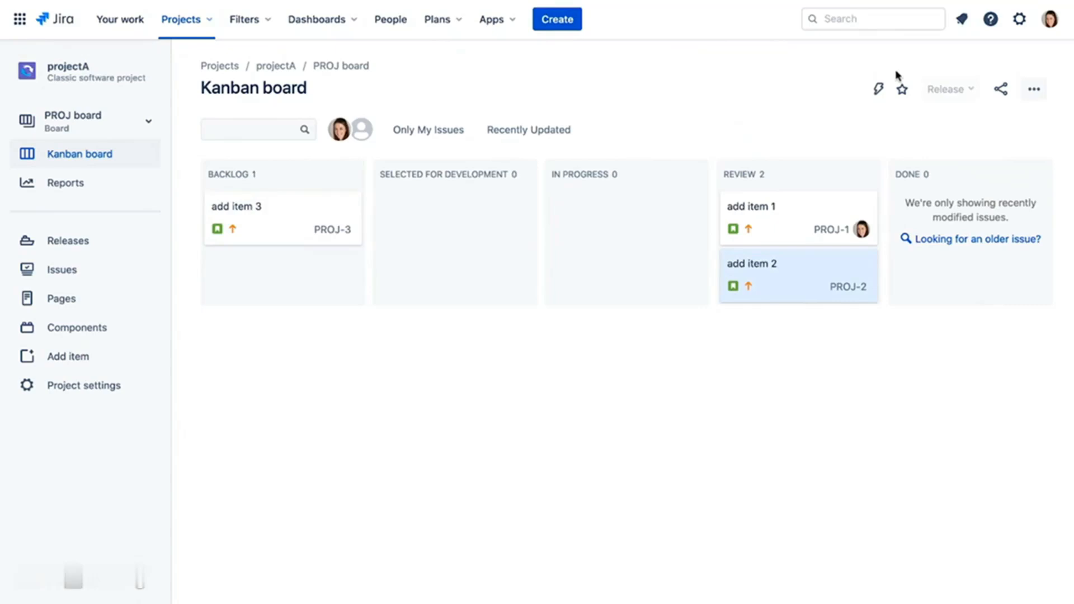
- Add the Created field to the PROJ board's card layout
left_click(1040, 97)
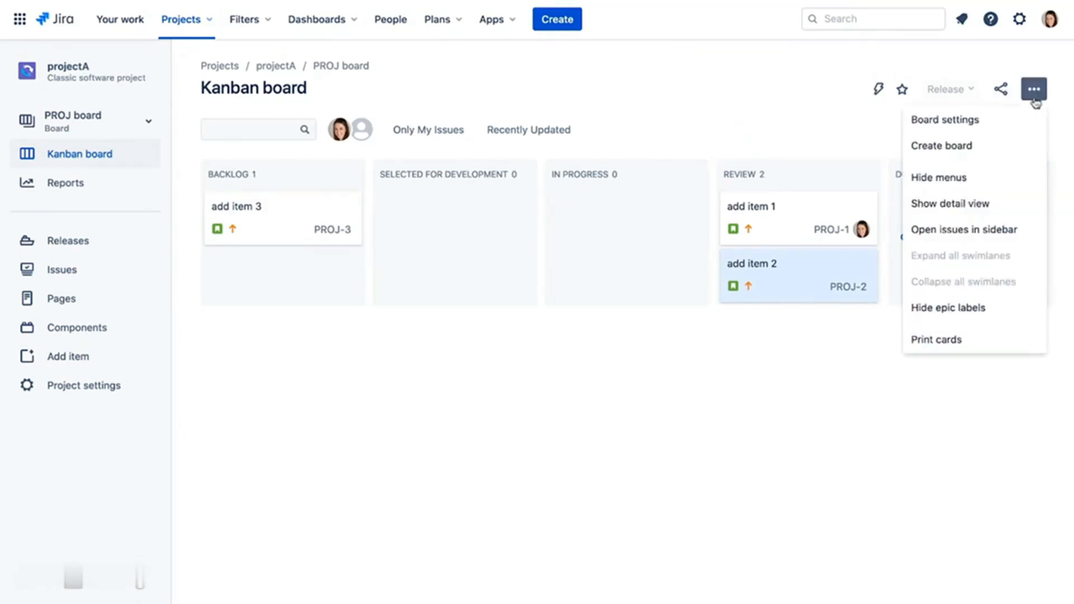
left_click(995, 122)
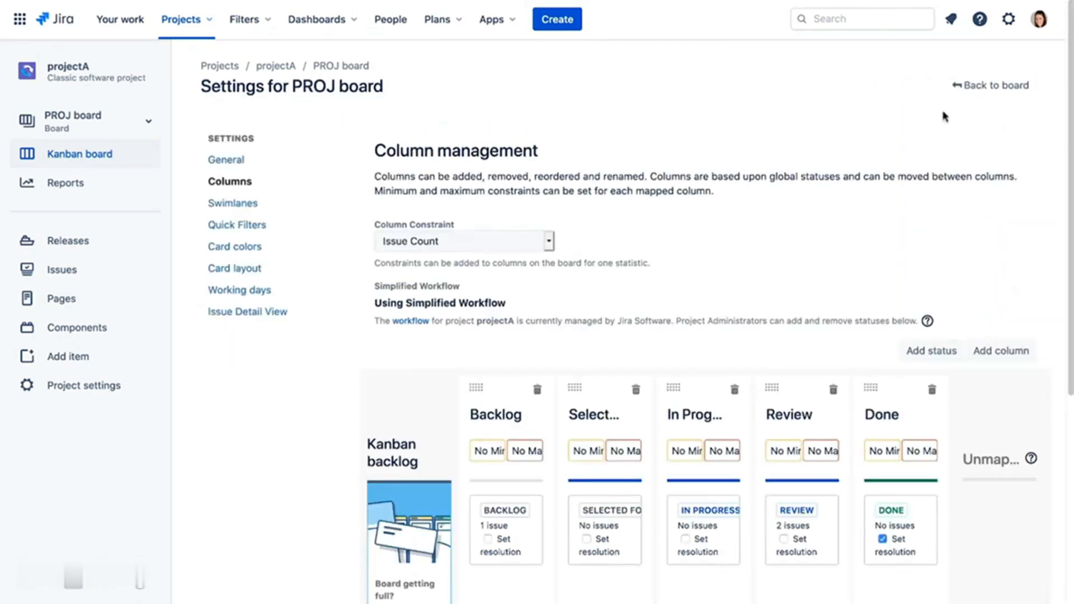
left_click(258, 269)
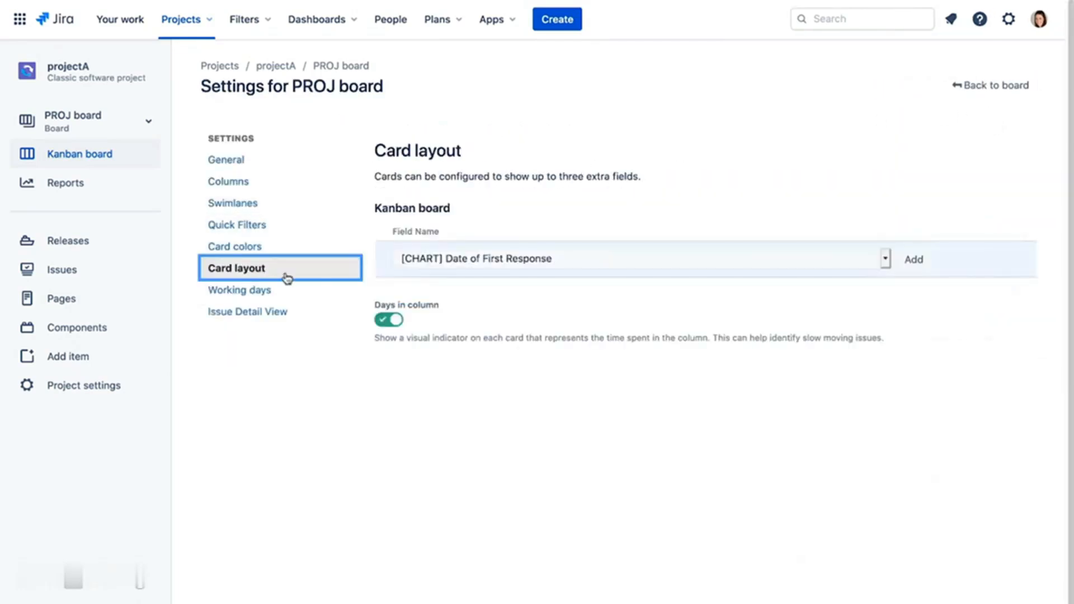
left_click(531, 259)
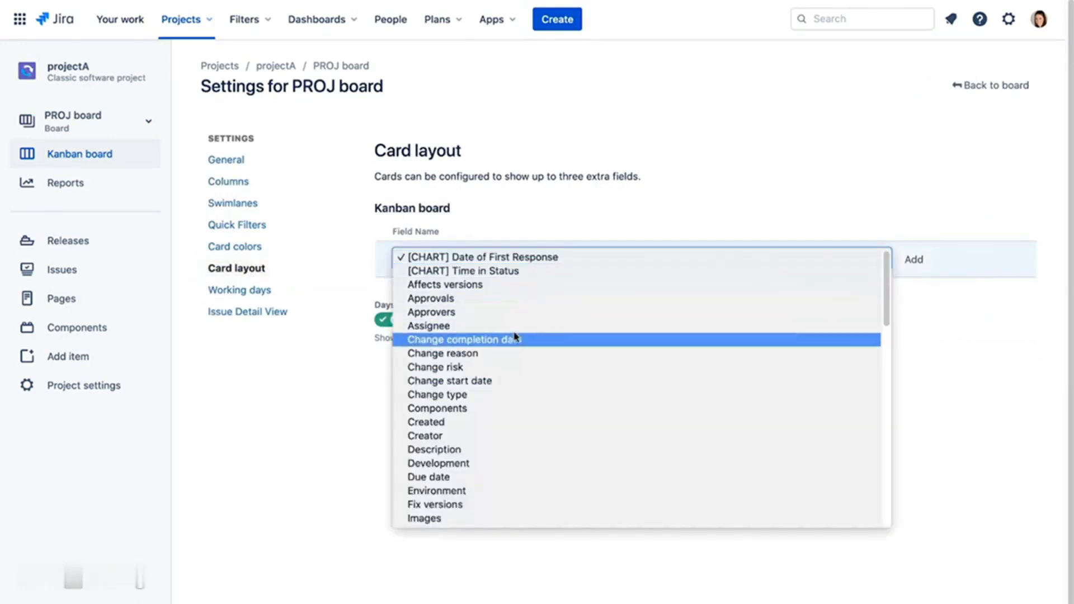
left_click(496, 422)
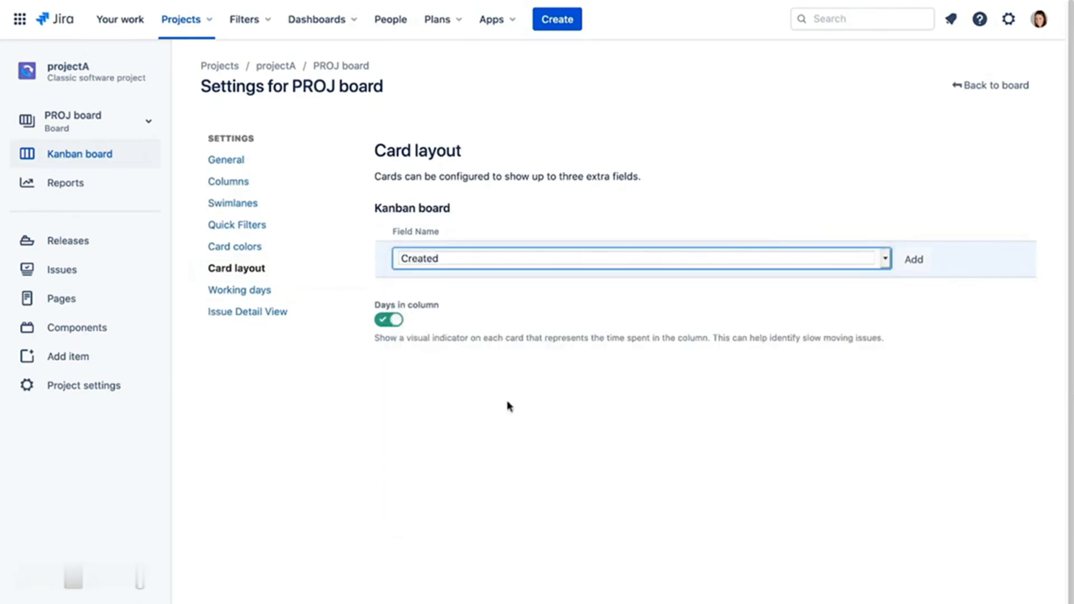
left_click(916, 261)
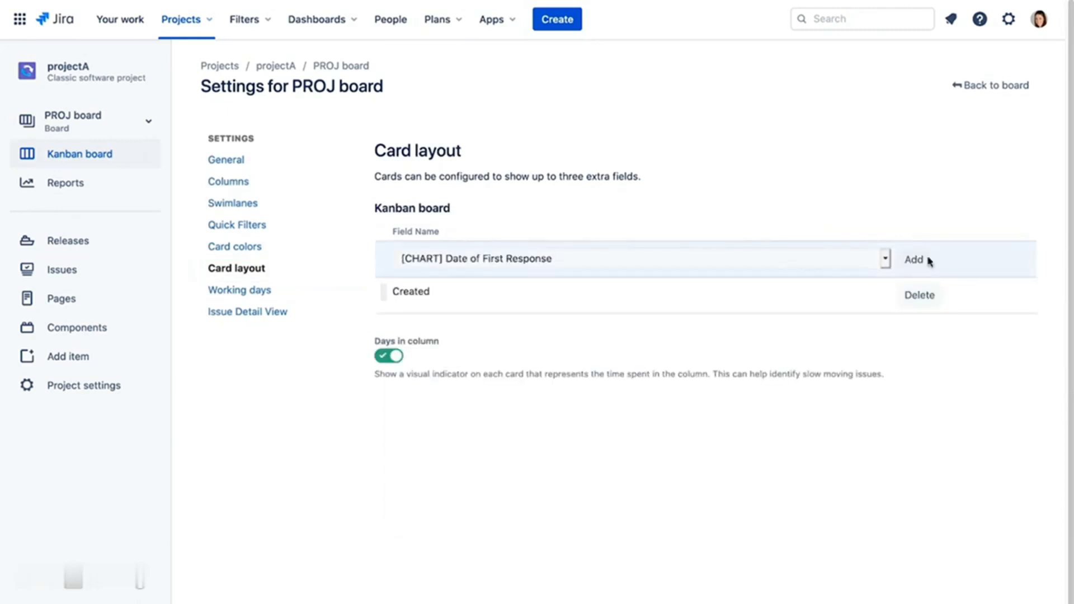
left_click(972, 87)
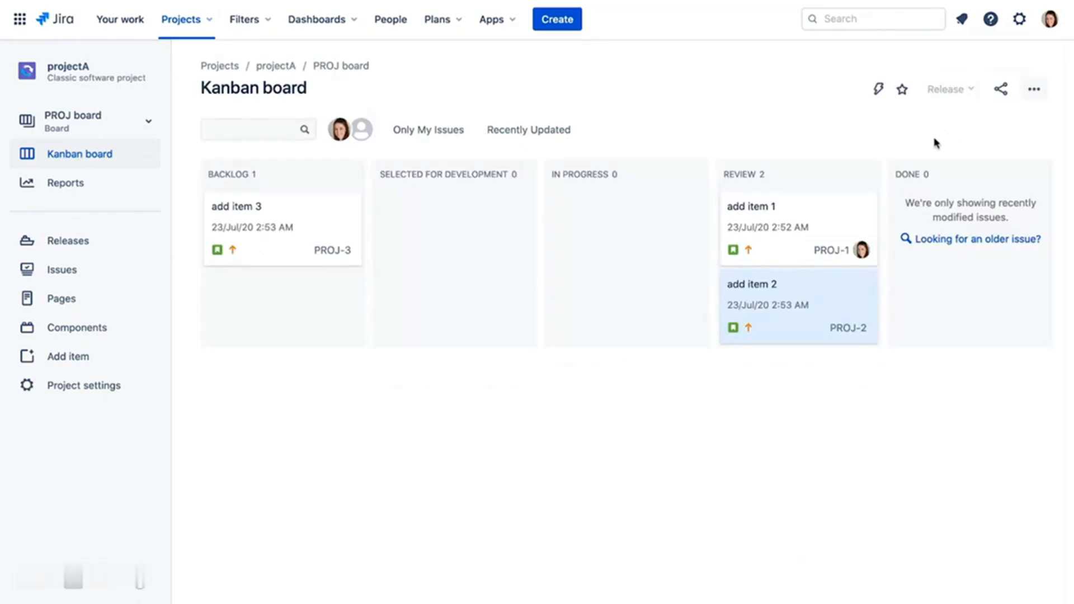
left_click(1034, 90)
- Base card colours on Assignees and set the assignee's colour to blue #008bcc
left_click(1007, 123)
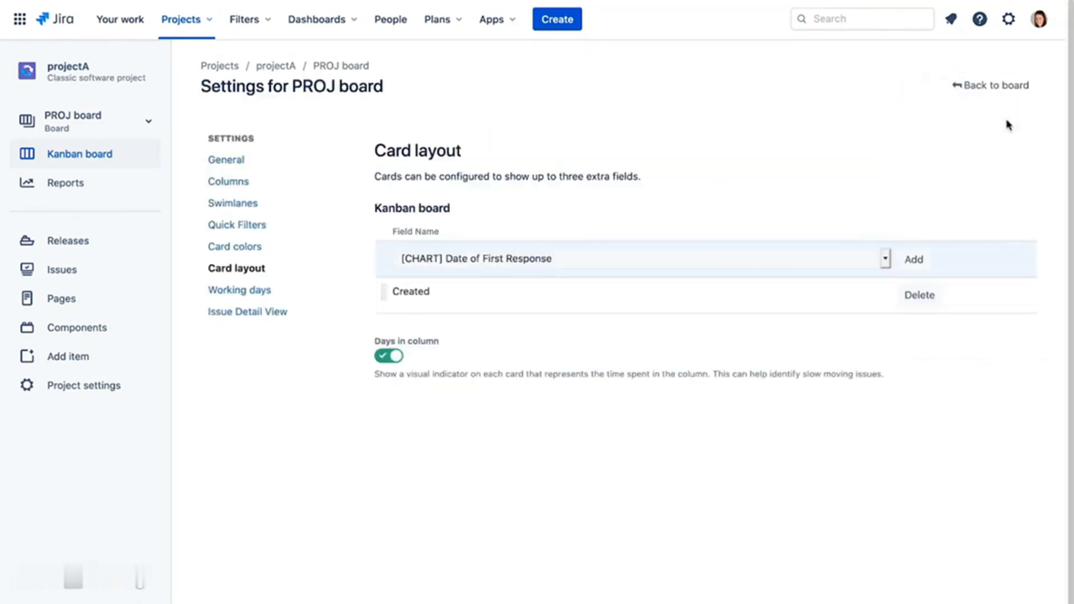
left_click(244, 250)
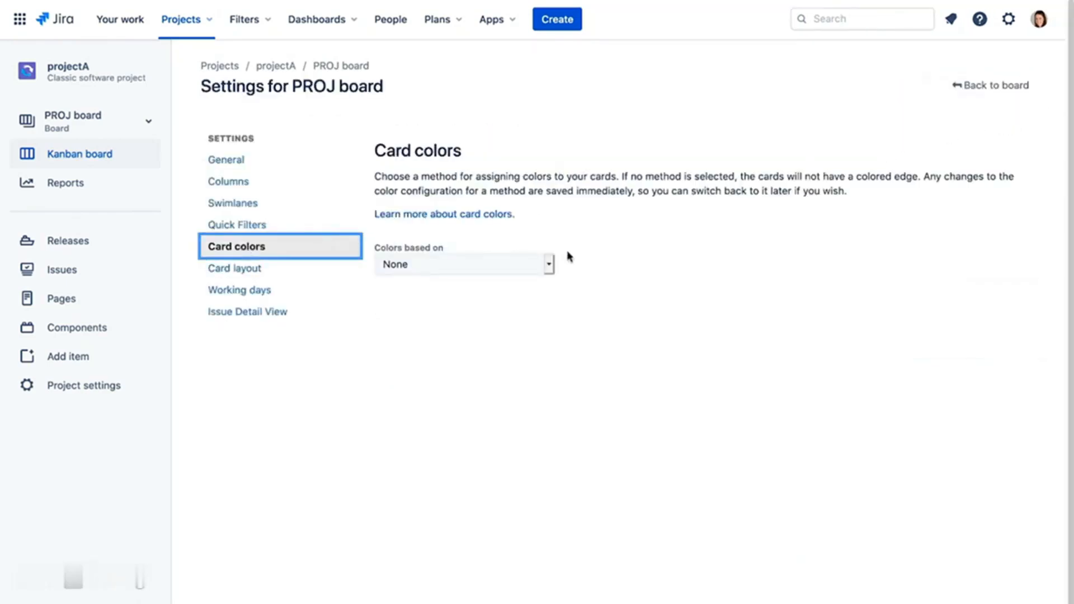
left_click(550, 264)
left_click(529, 235)
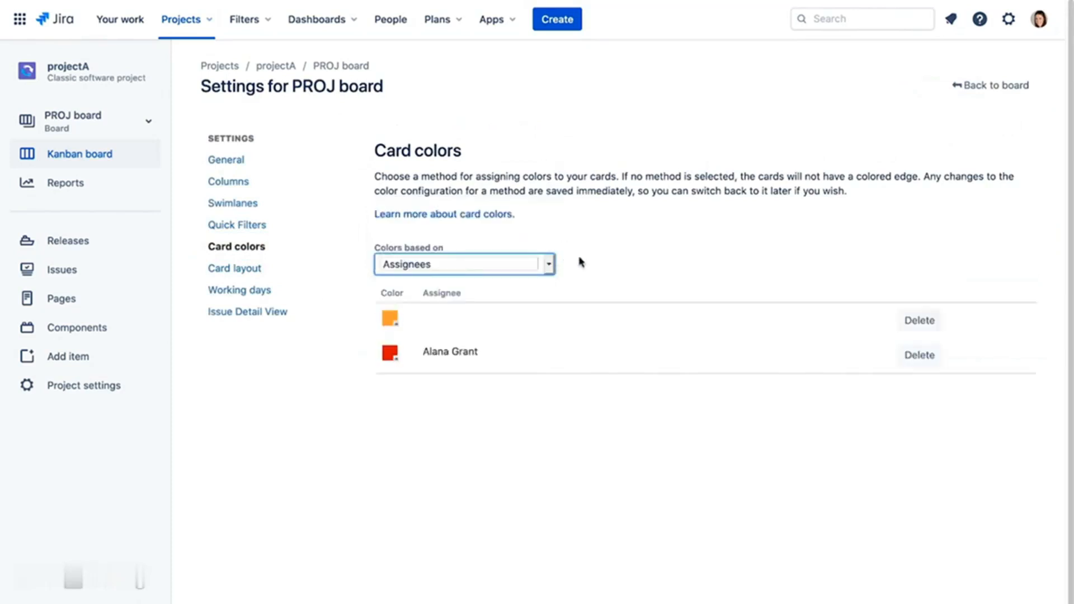
left_click(390, 354)
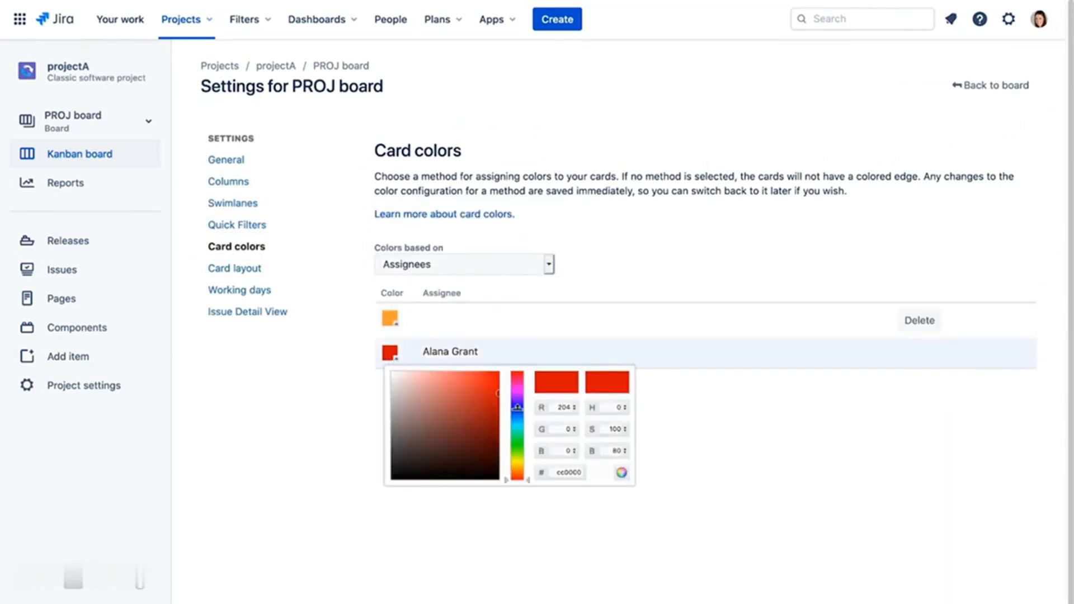
left_click_drag(529, 489, 536, 418)
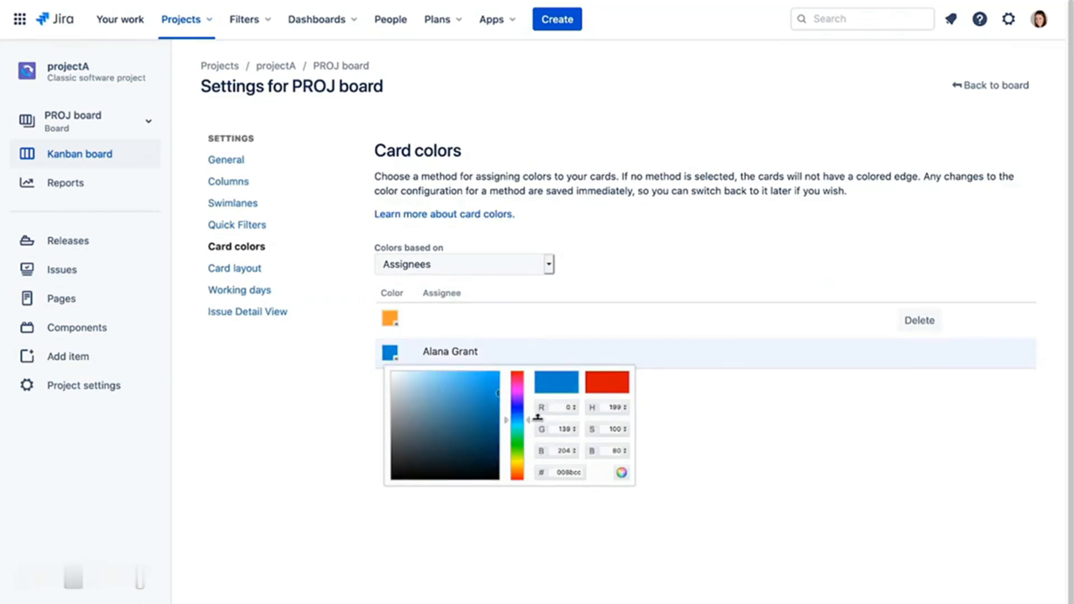
left_click(661, 410)
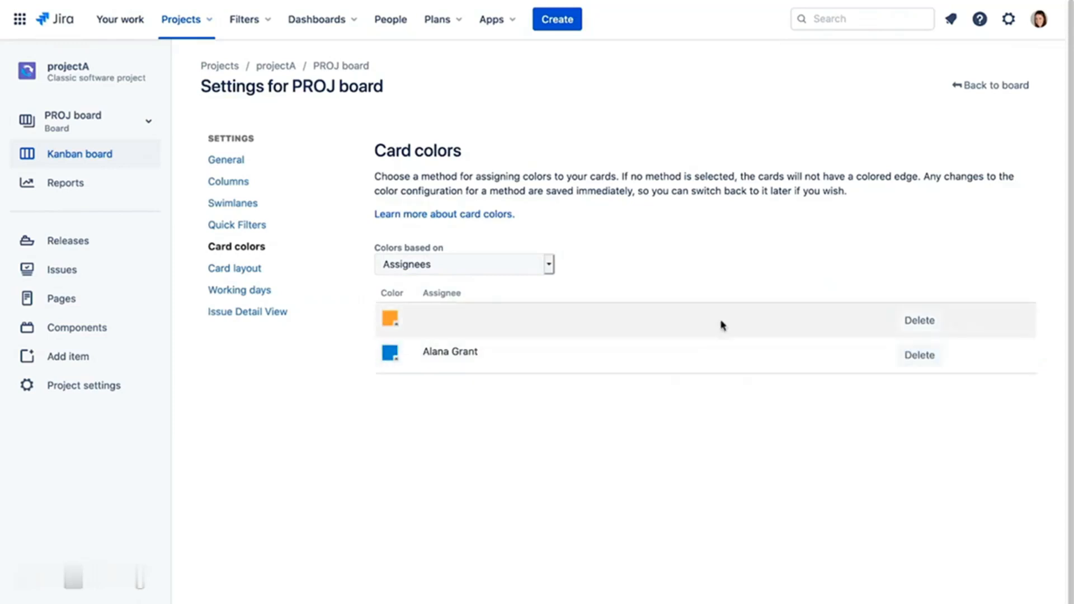
left_click(996, 87)
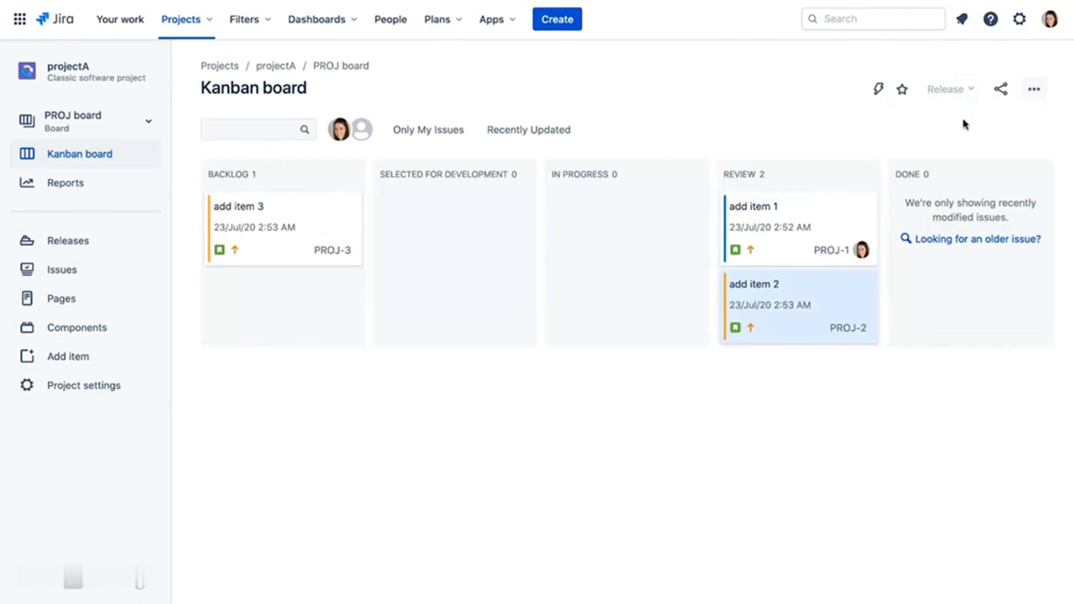
left_click(1034, 93)
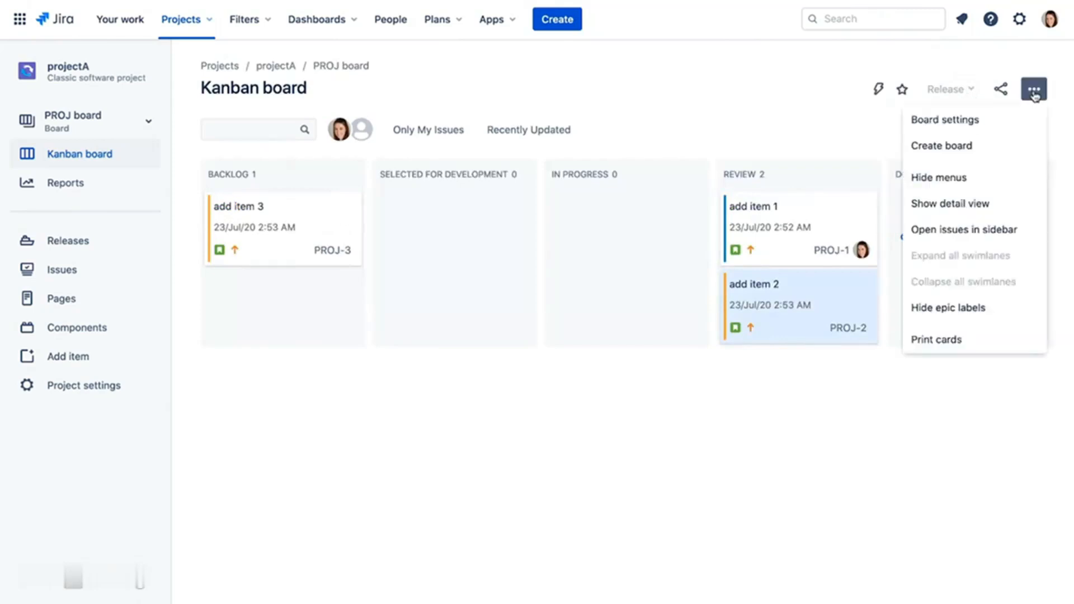
- Set the board's card colours to None
left_click(991, 121)
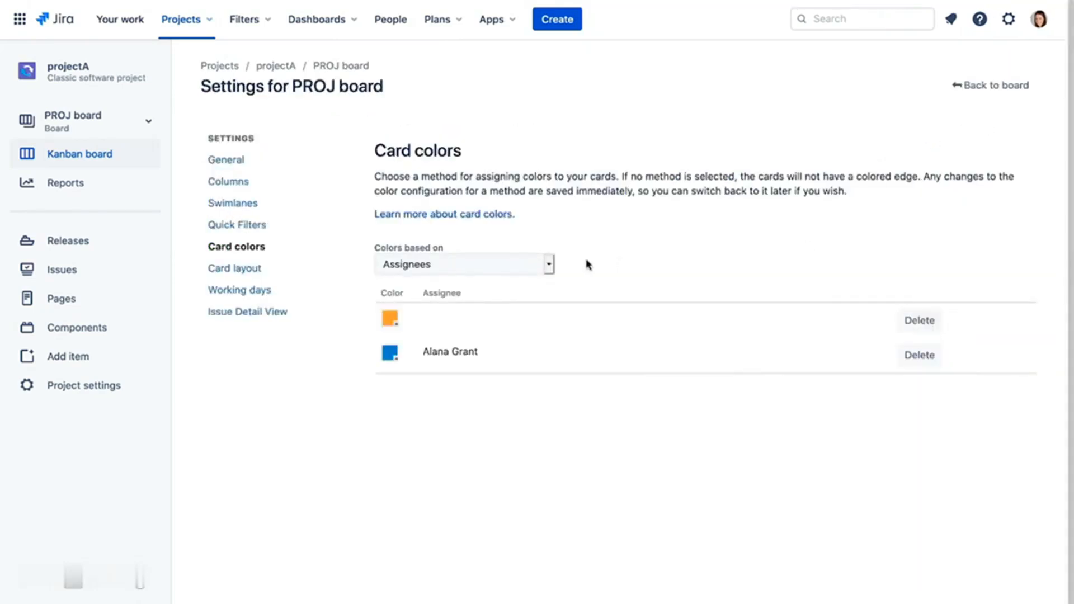
left_click(548, 266)
left_click(527, 291)
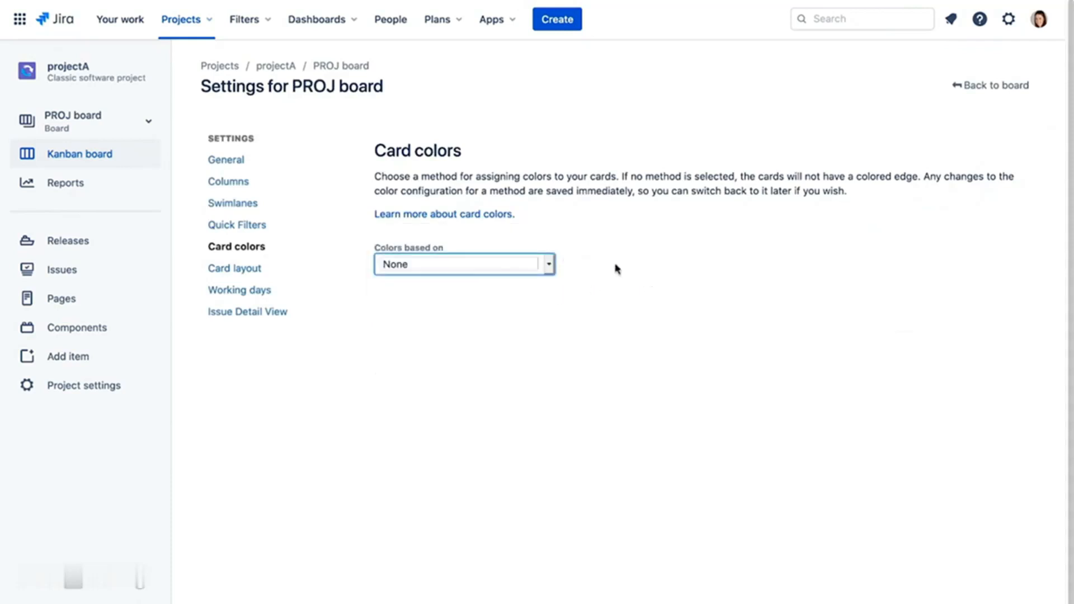
- Delete the Created field from the card layout and return to the board
left_click(249, 269)
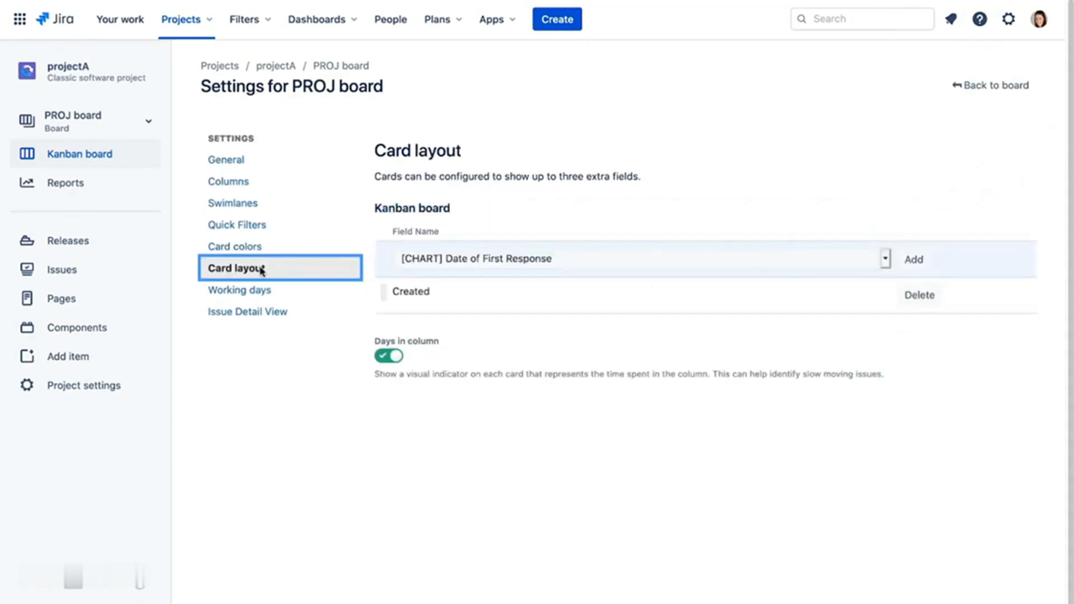
left_click(919, 301)
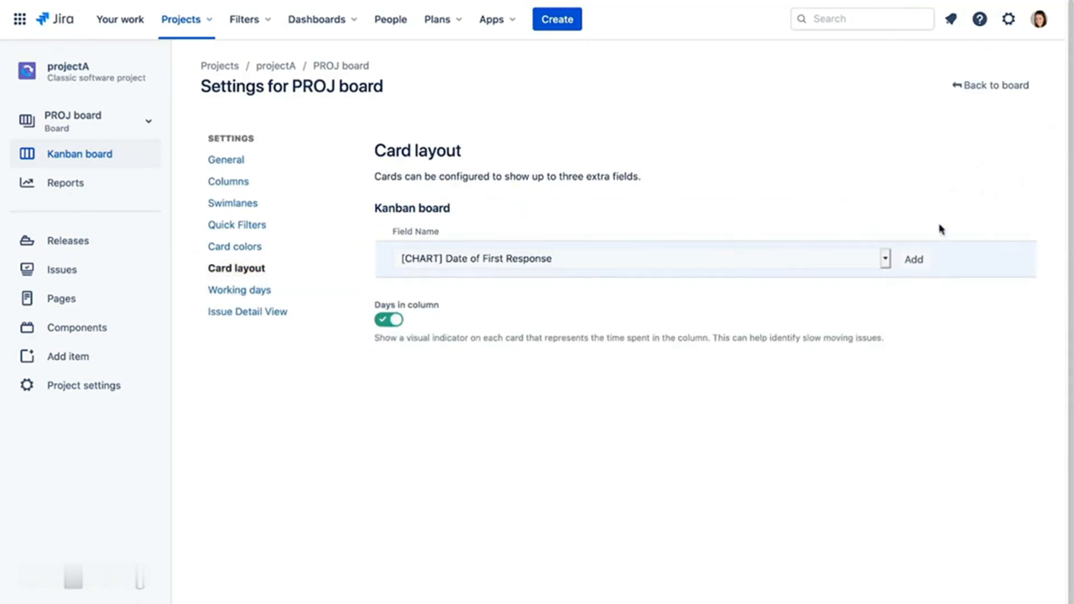
left_click(985, 89)
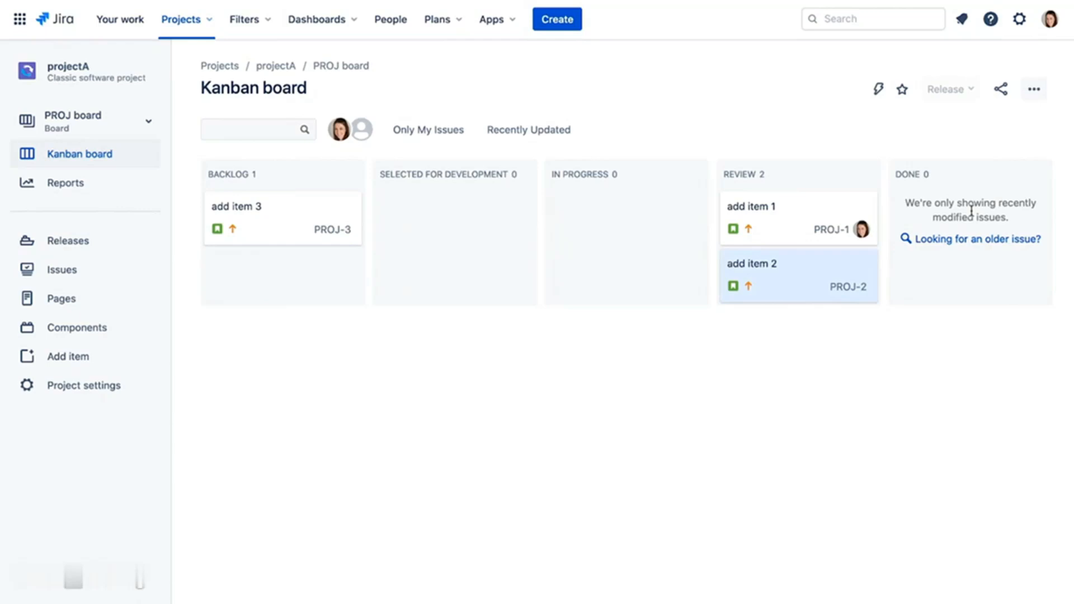
- As the second user, confirm projectA's board settings are admin-only, then log out
left_click(1053, 23)
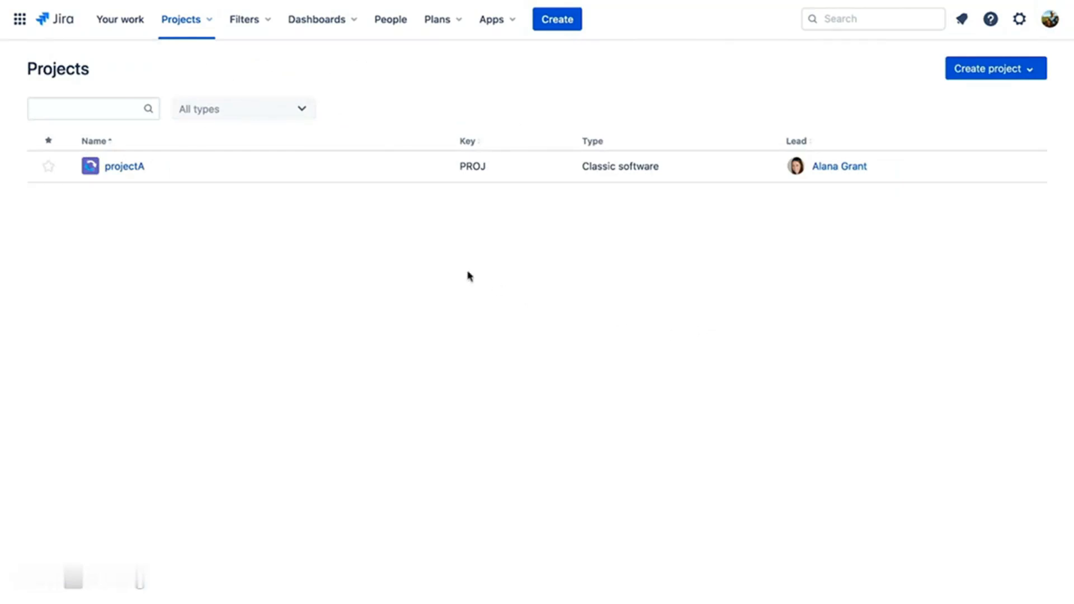
left_click(134, 169)
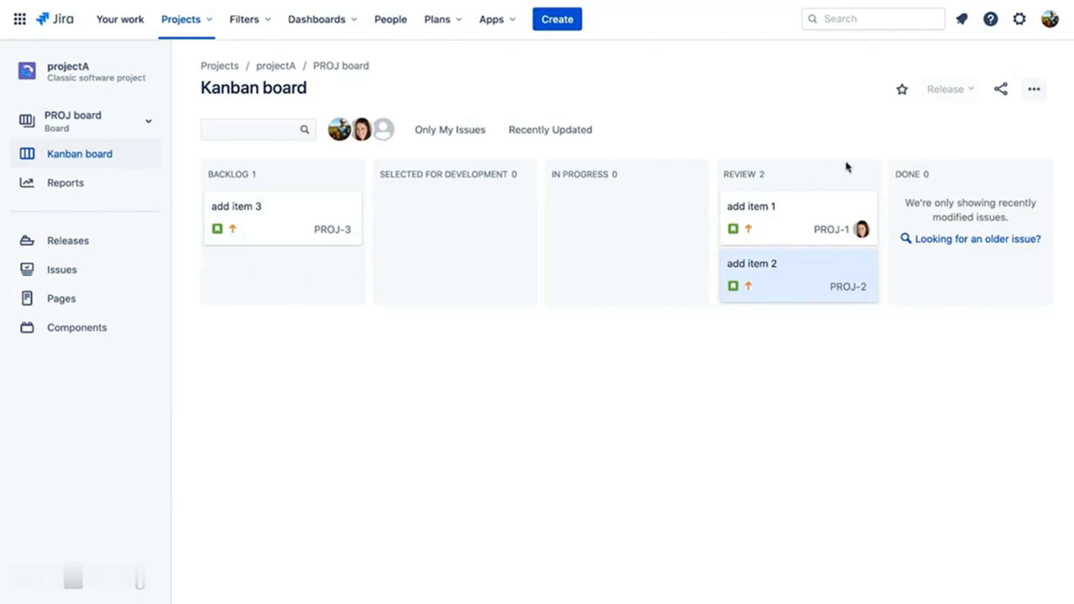
left_click(1038, 91)
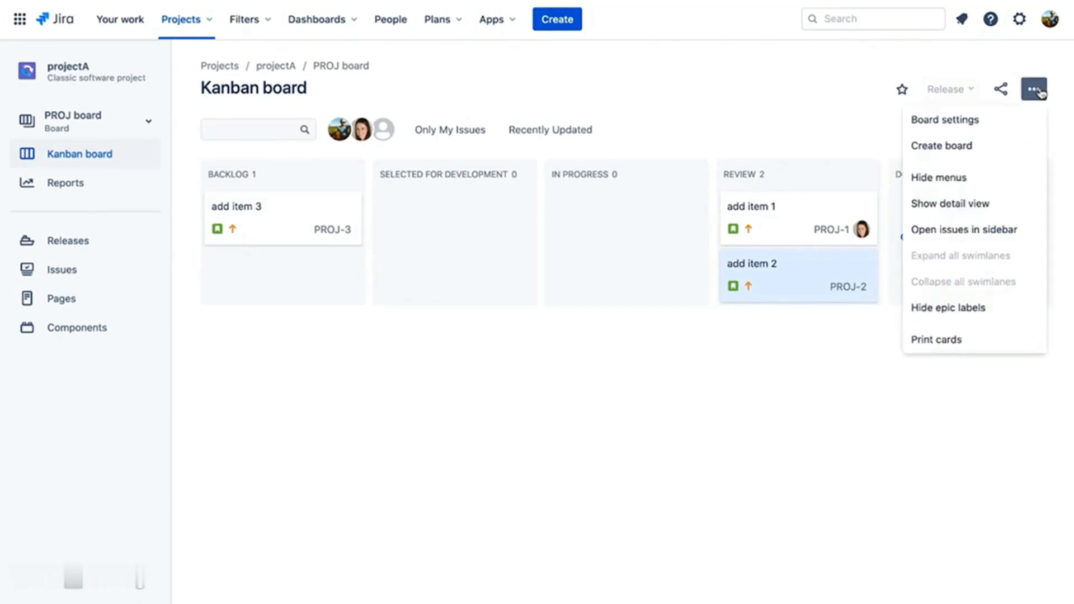
left_click(1005, 124)
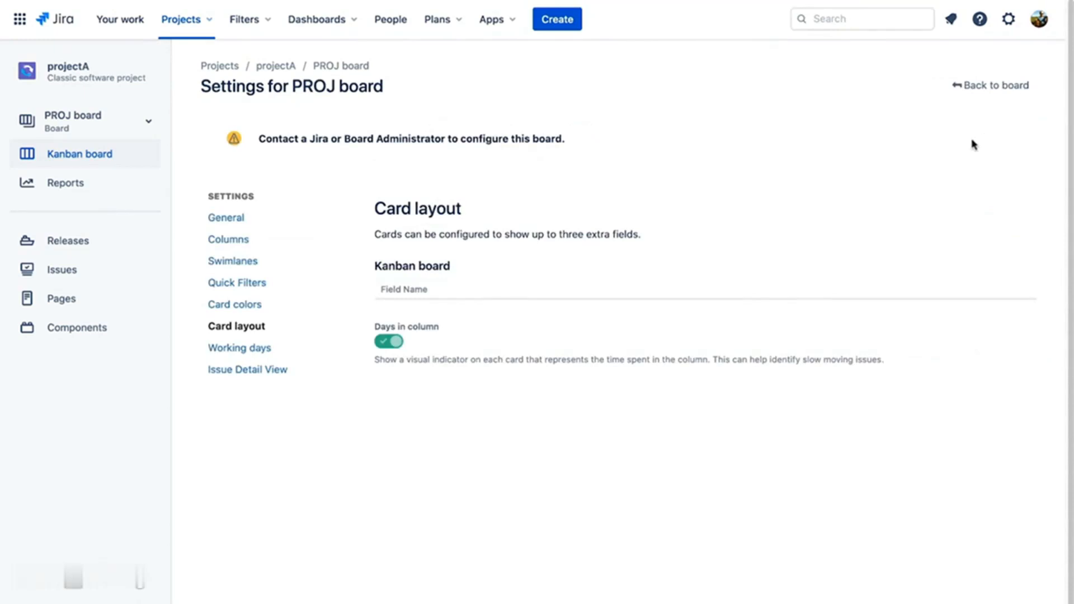
left_click(1041, 28)
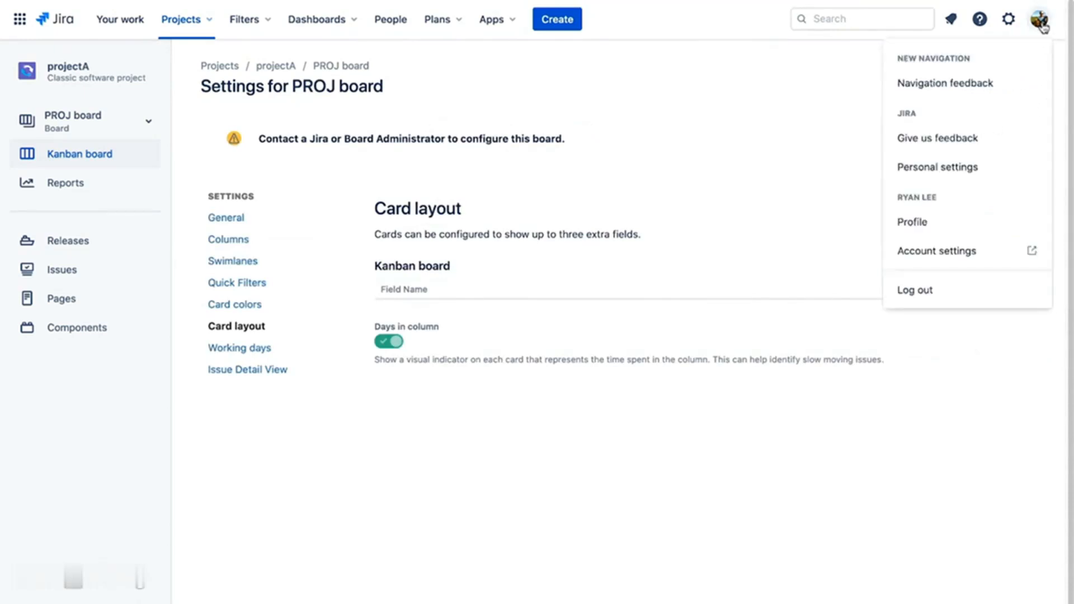
left_click(1002, 294)
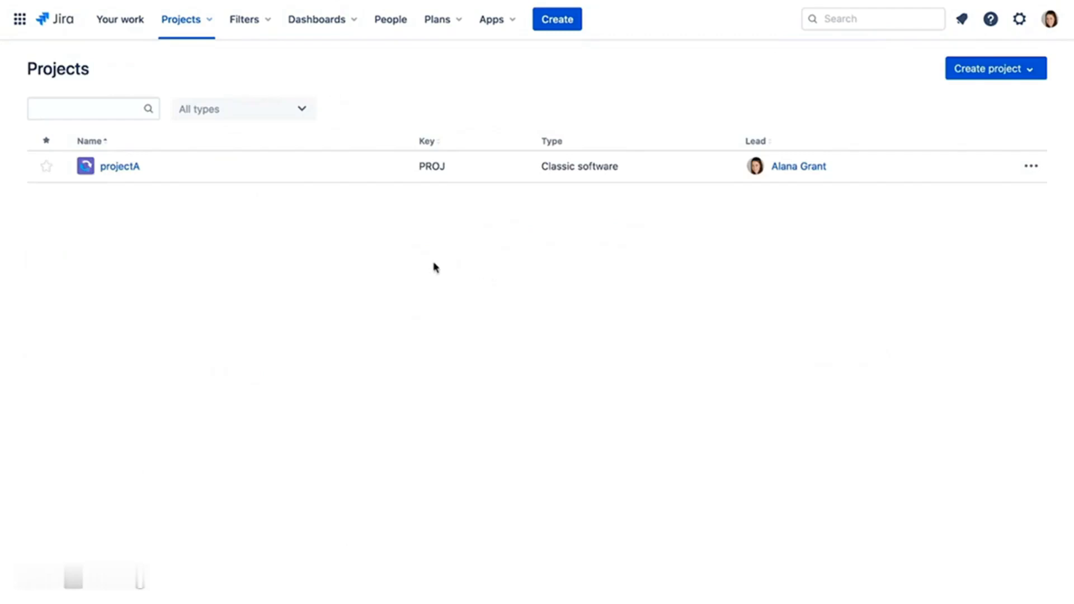
- Search for the user in projectA's People settings and add them as Administrators
left_click(127, 169)
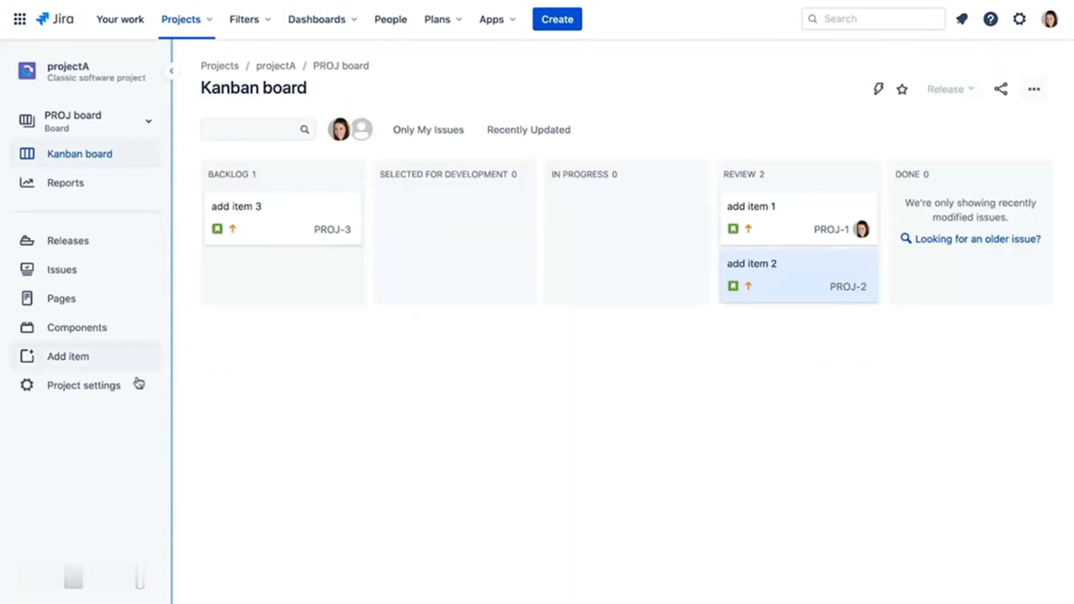
left_click(99, 385)
left_click(81, 228)
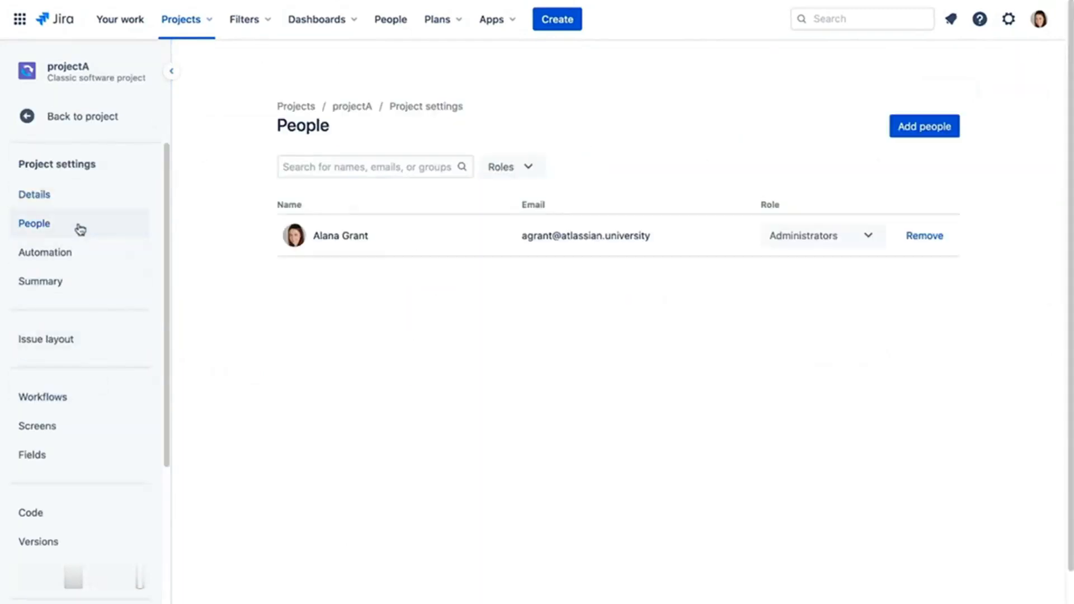
left_click(913, 132)
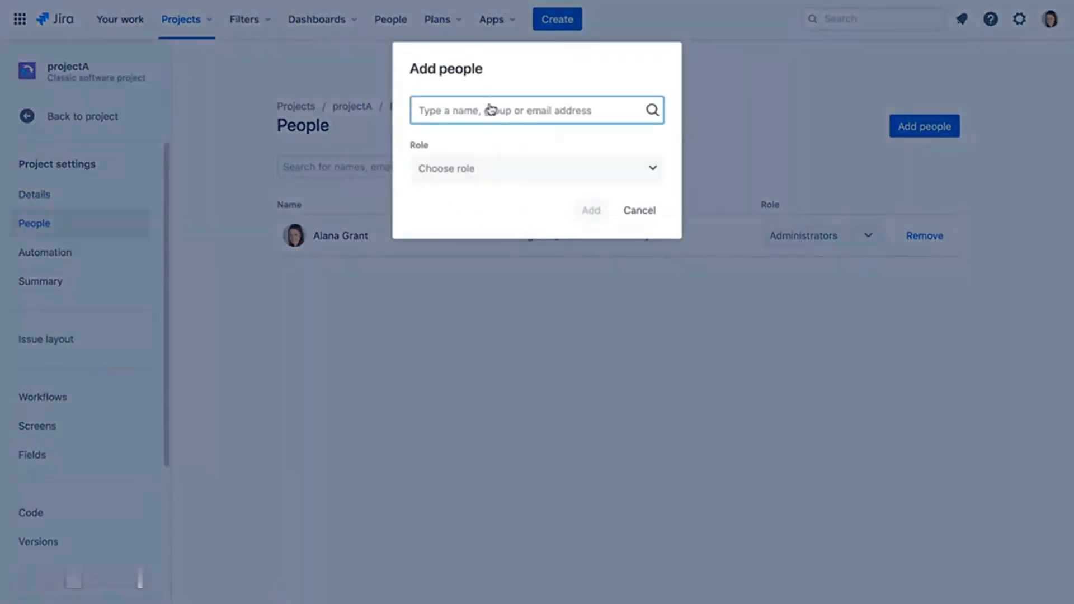
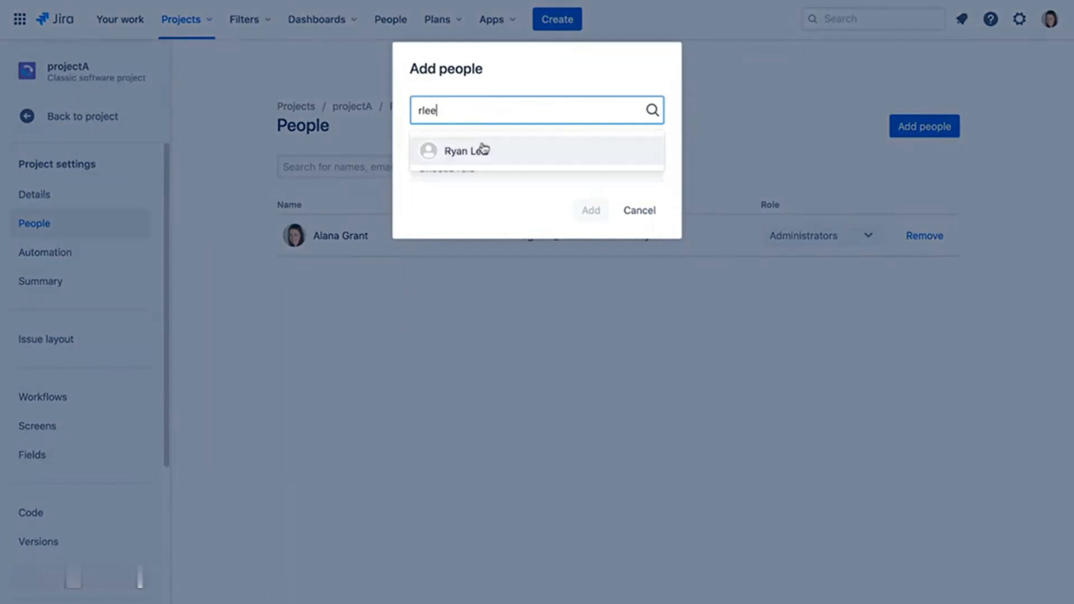
left_click(479, 149)
left_click(538, 173)
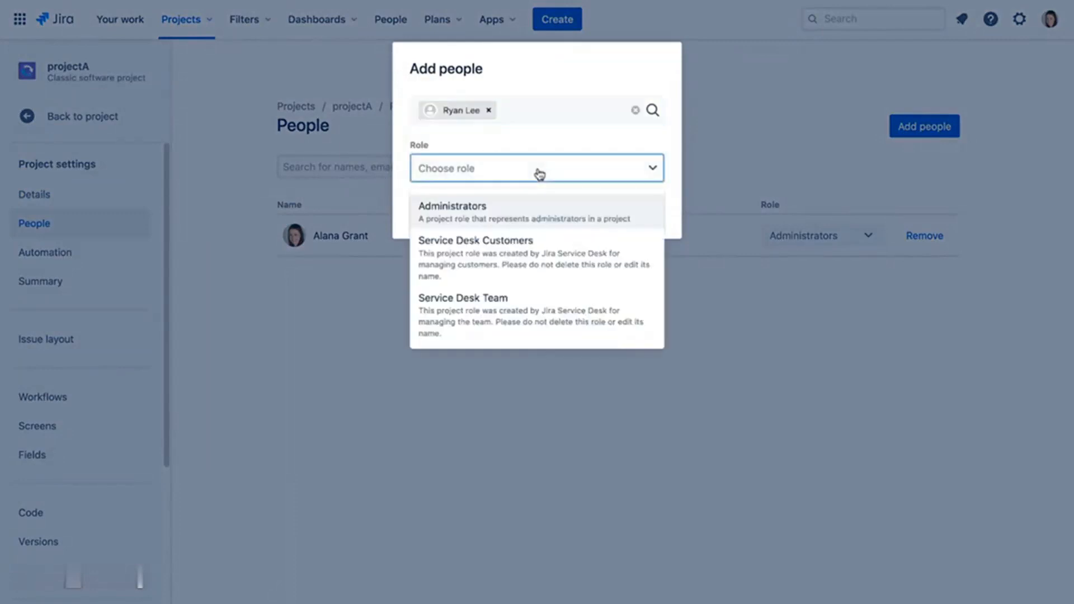
left_click(535, 209)
left_click(593, 213)
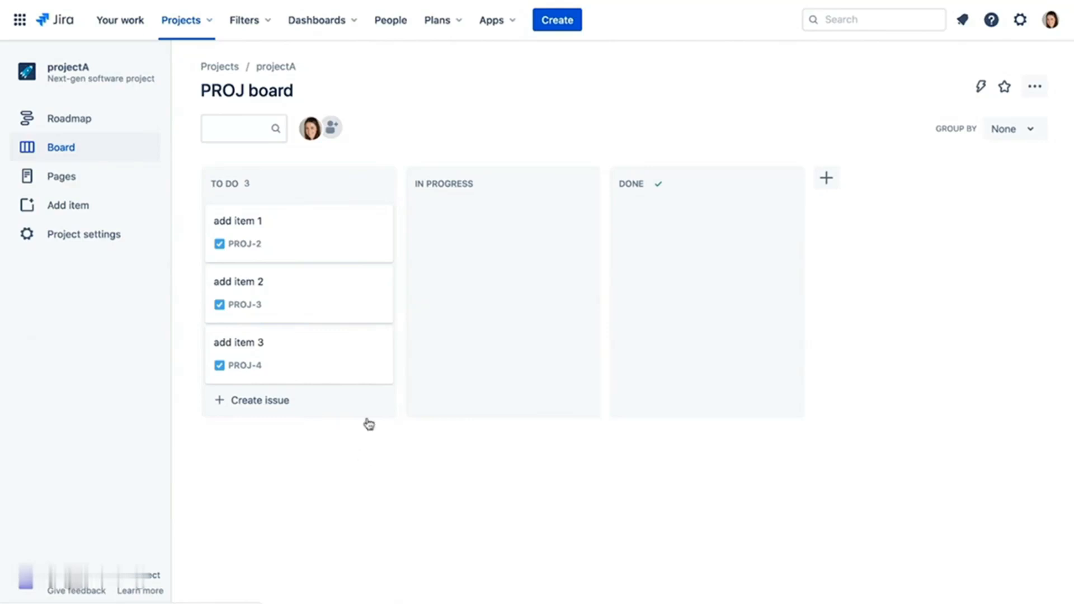
- Move add item 1 into In Progress and set add item 2's status to Done
left_click_drag(334, 222, 558, 251)
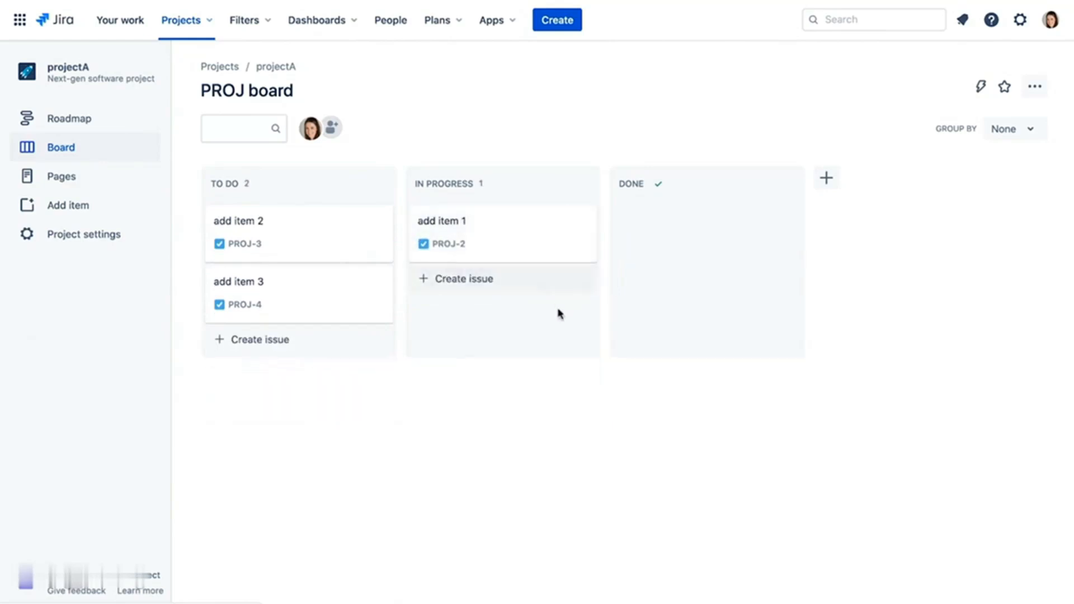
left_click(337, 248)
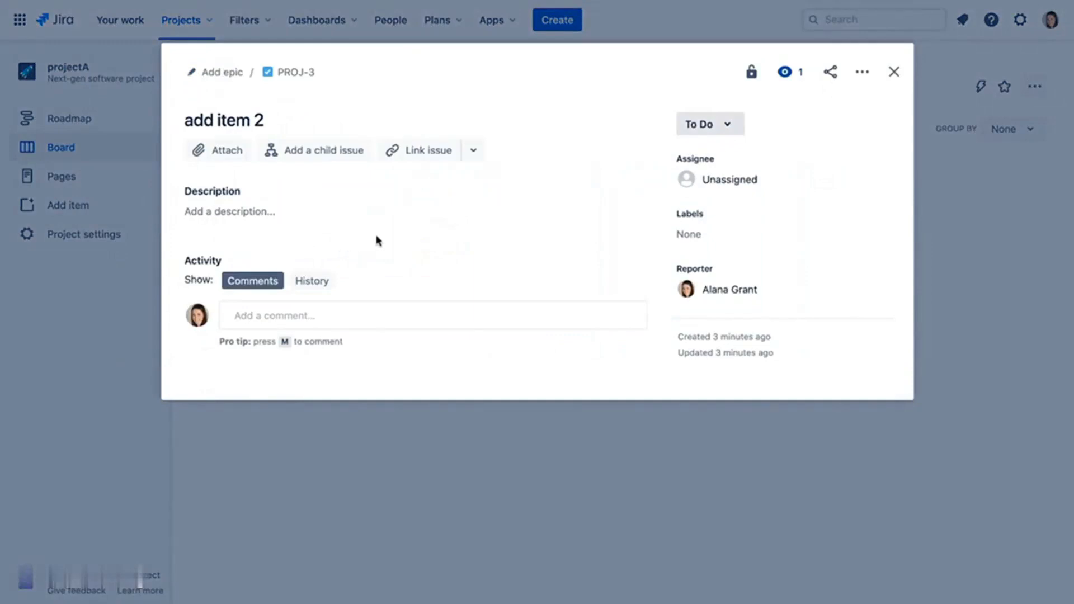
left_click(727, 127)
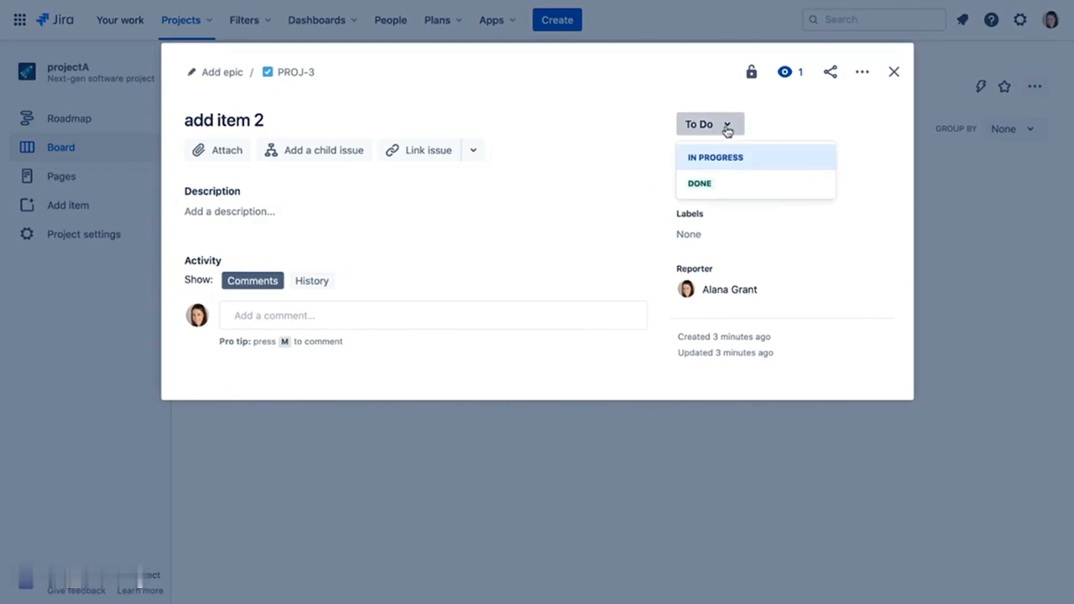
left_click(711, 180)
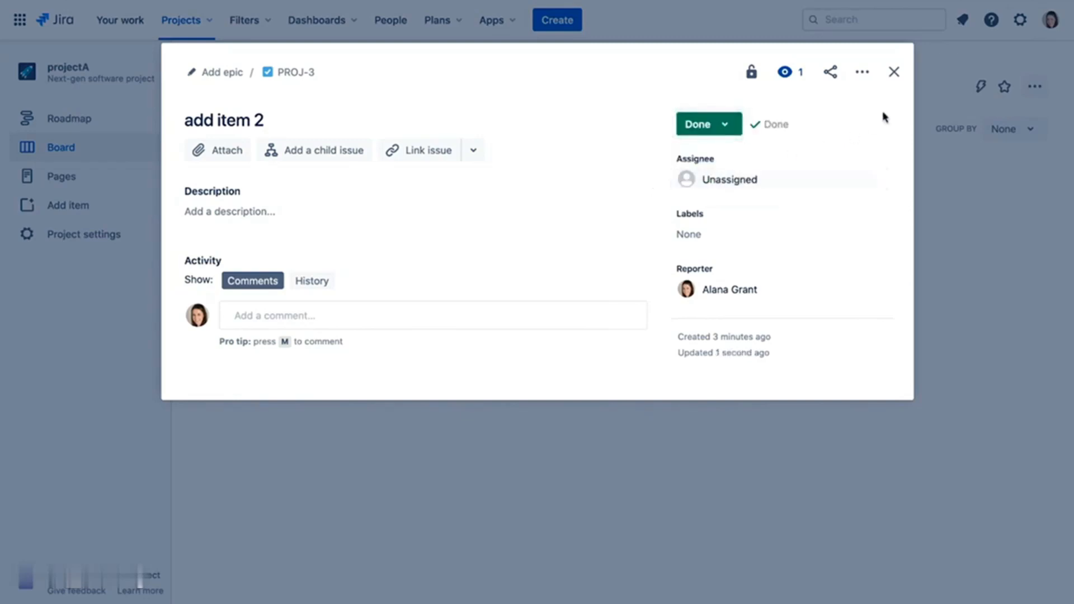
left_click(894, 72)
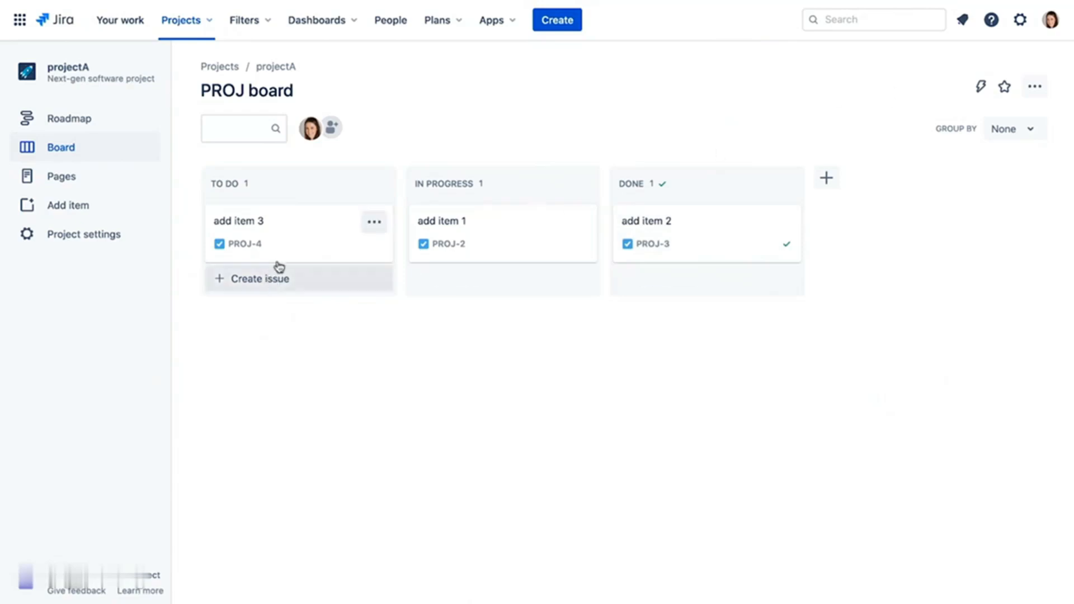
- Set the Assignee of add item 3 to the new team member
left_click(314, 247)
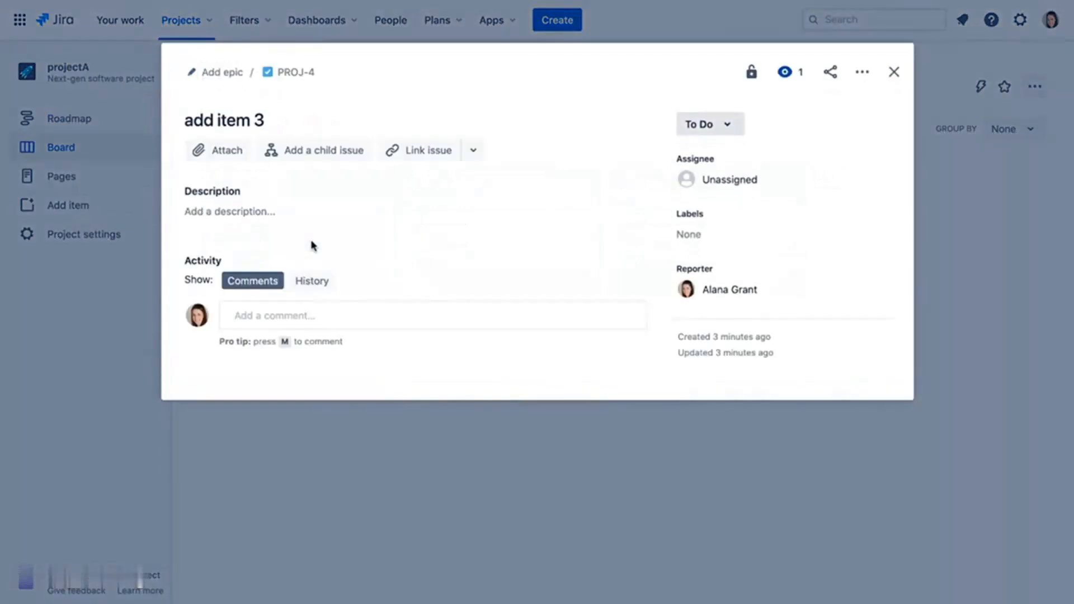
left_click(730, 180)
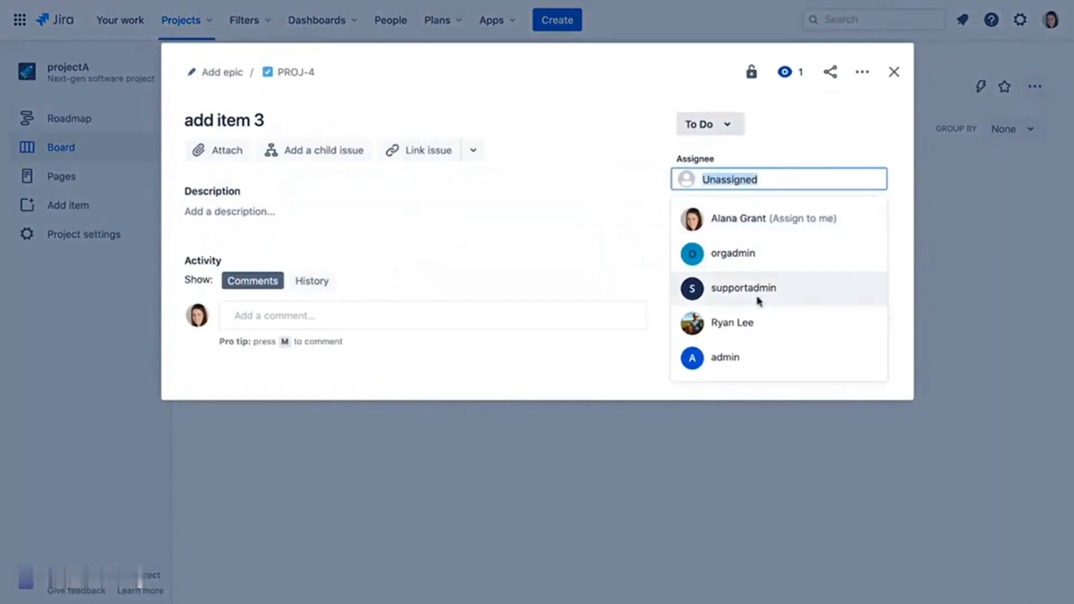
left_click(759, 323)
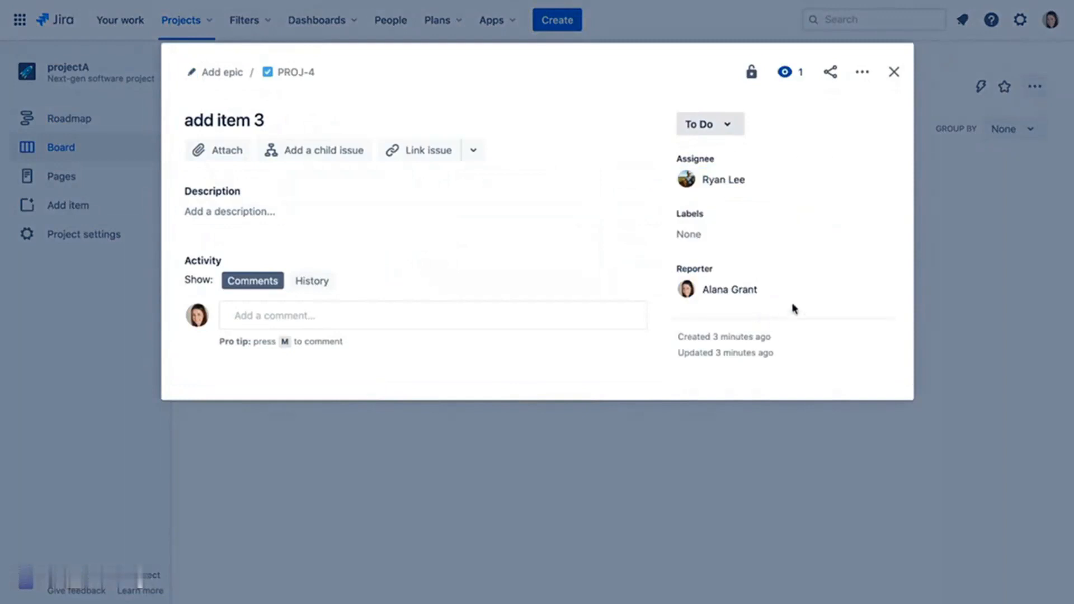
left_click(893, 72)
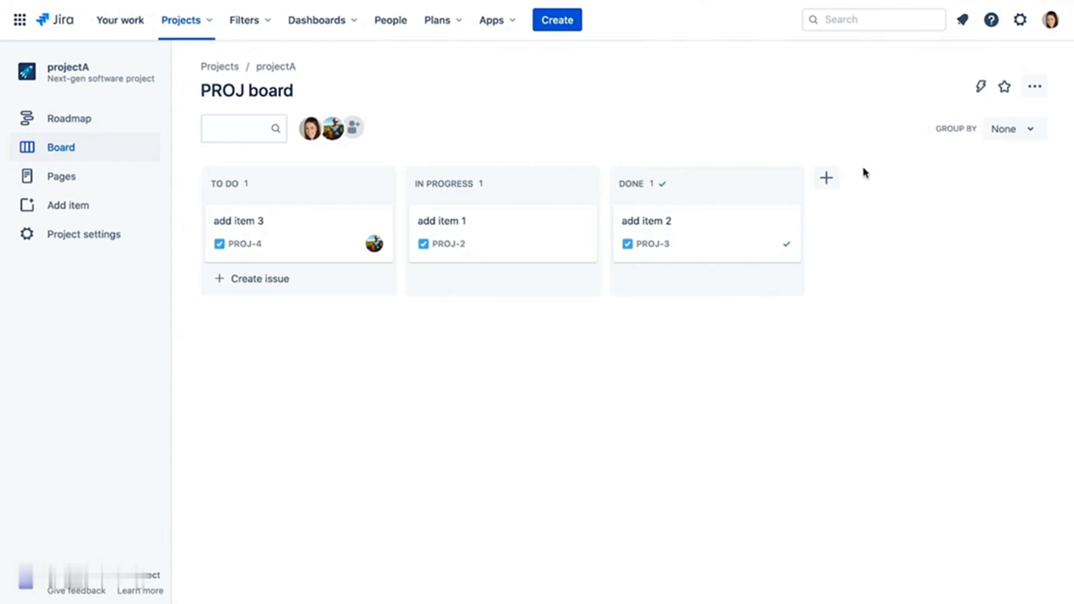
- Create a column named 'Review' and position it between In Progress and Done
left_click(828, 180)
type("Review")
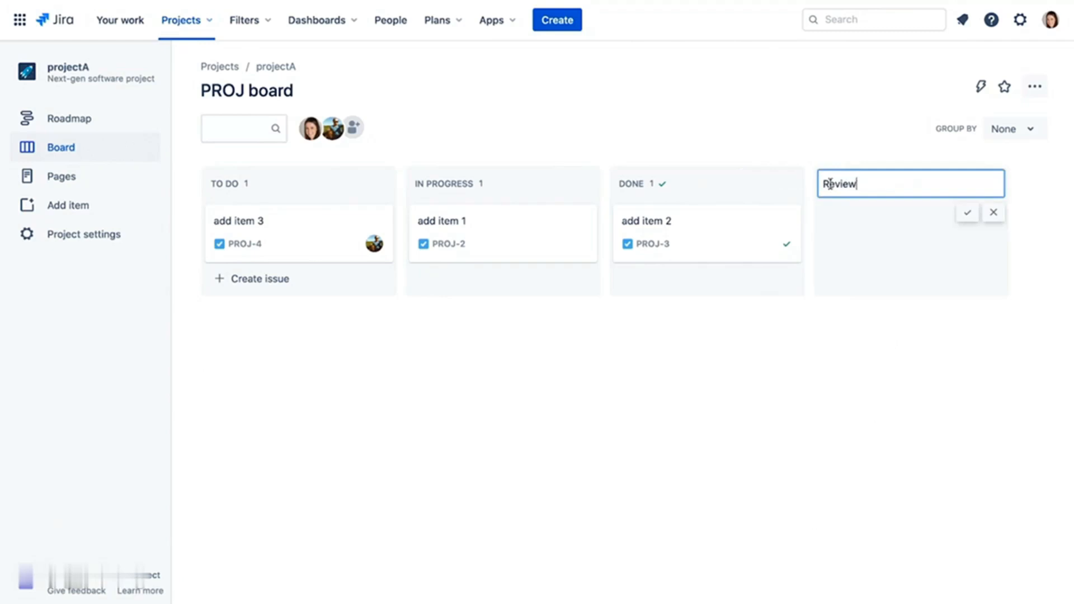
left_click(966, 216)
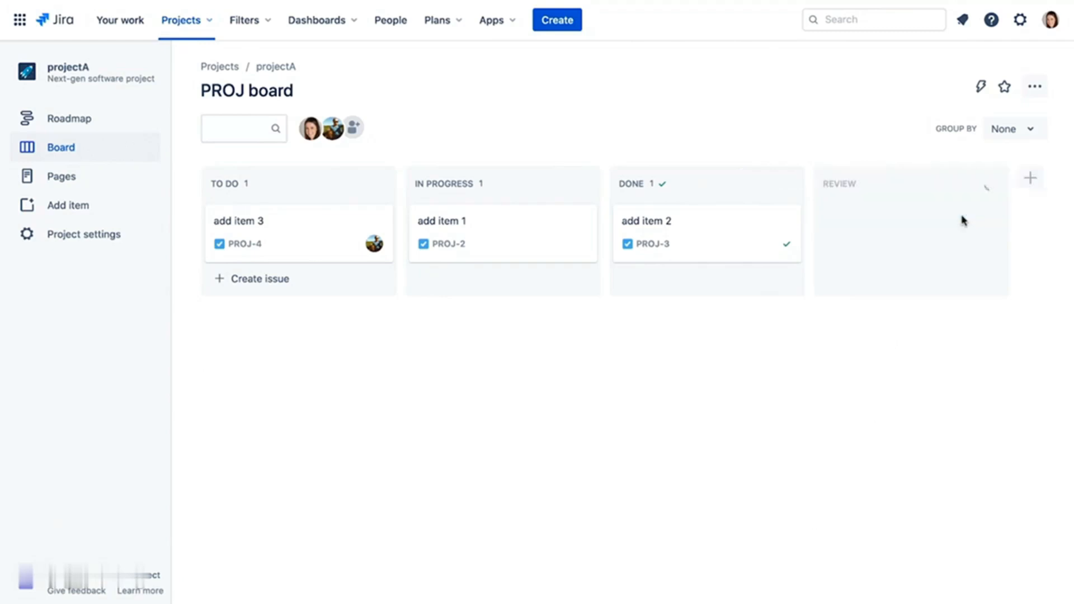
left_click_drag(921, 177, 730, 184)
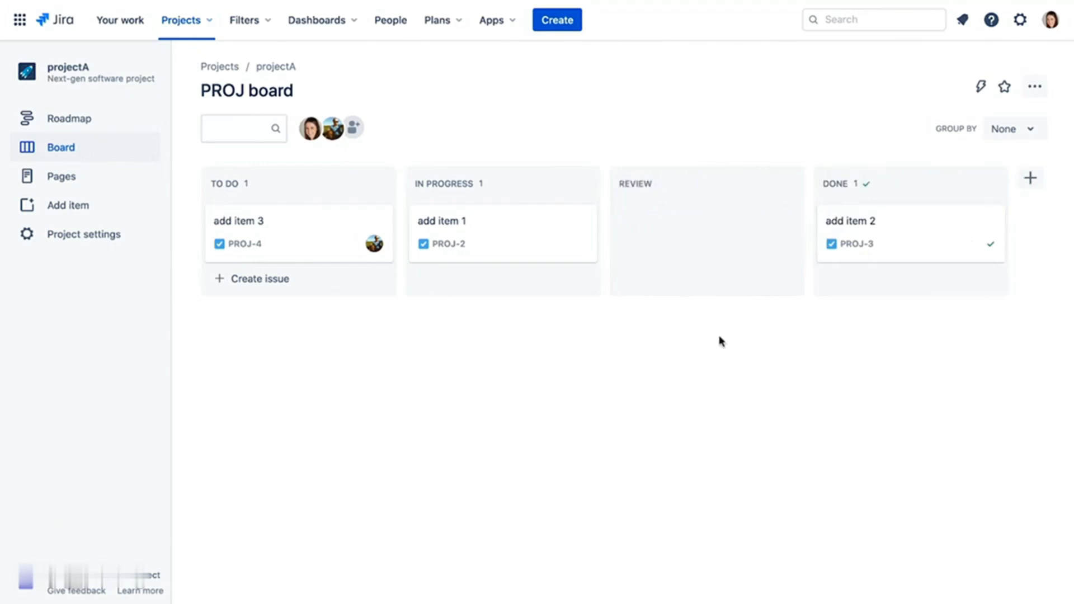
- Move add item 1 into Review, set add item 3's status to Review, and check add item 2
left_click_drag(433, 230, 652, 221)
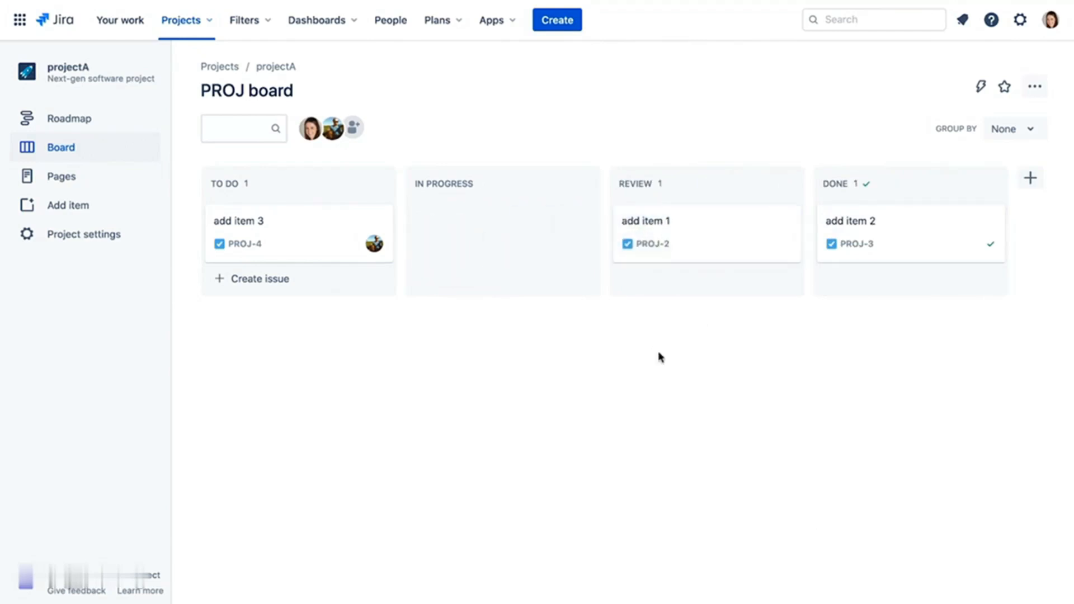
left_click(302, 227)
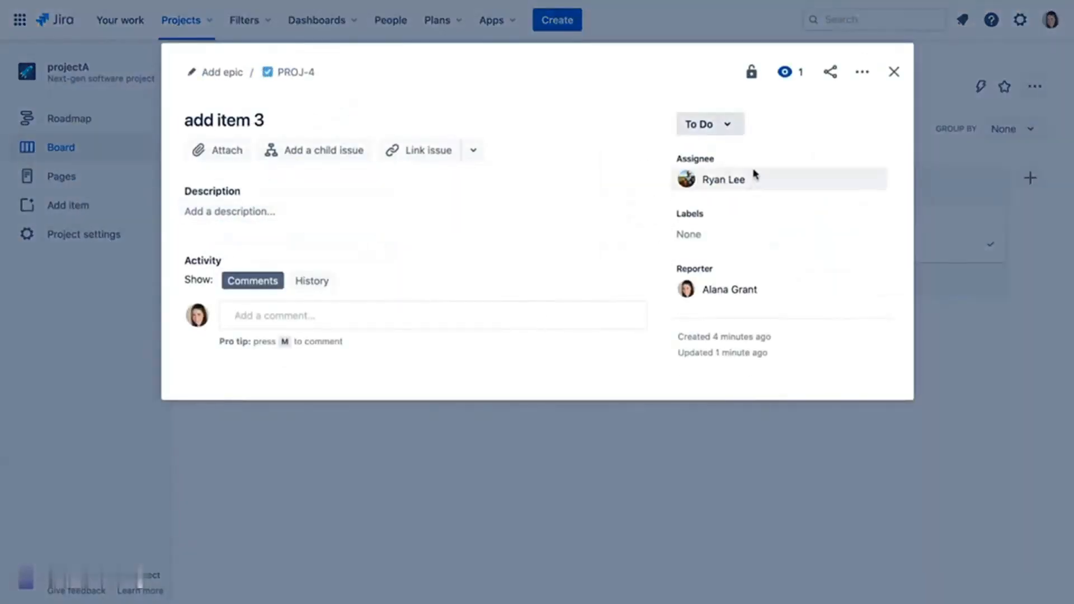
left_click(734, 130)
left_click(731, 184)
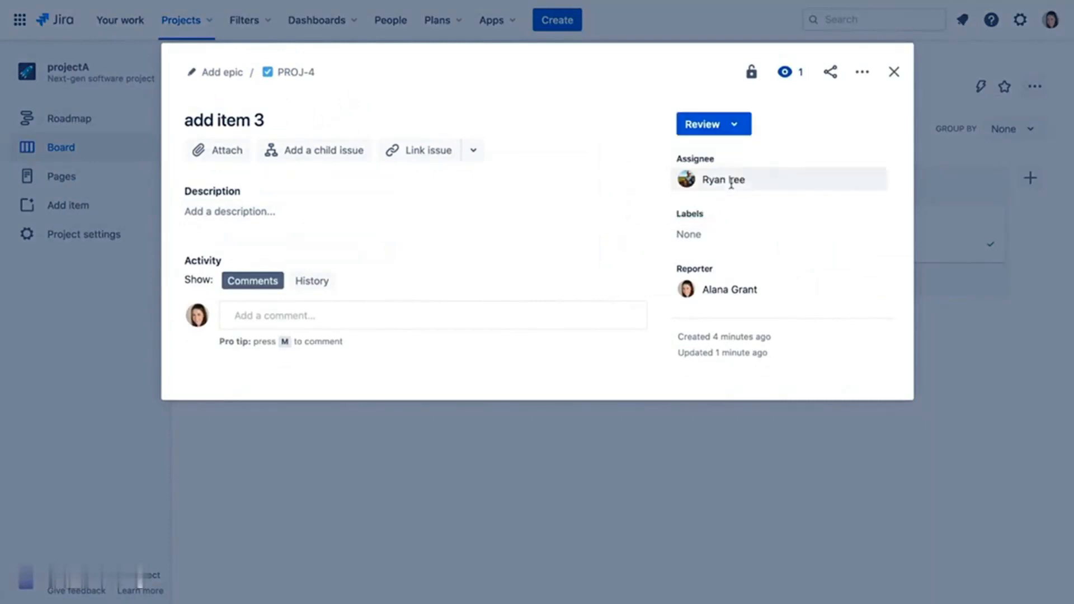
left_click(894, 71)
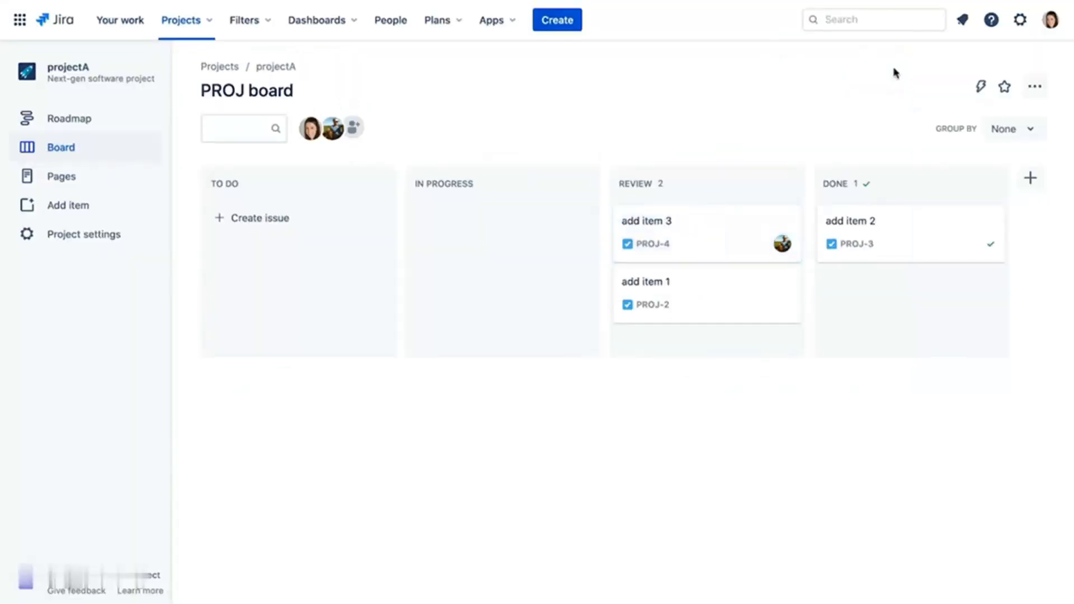
left_click(915, 239)
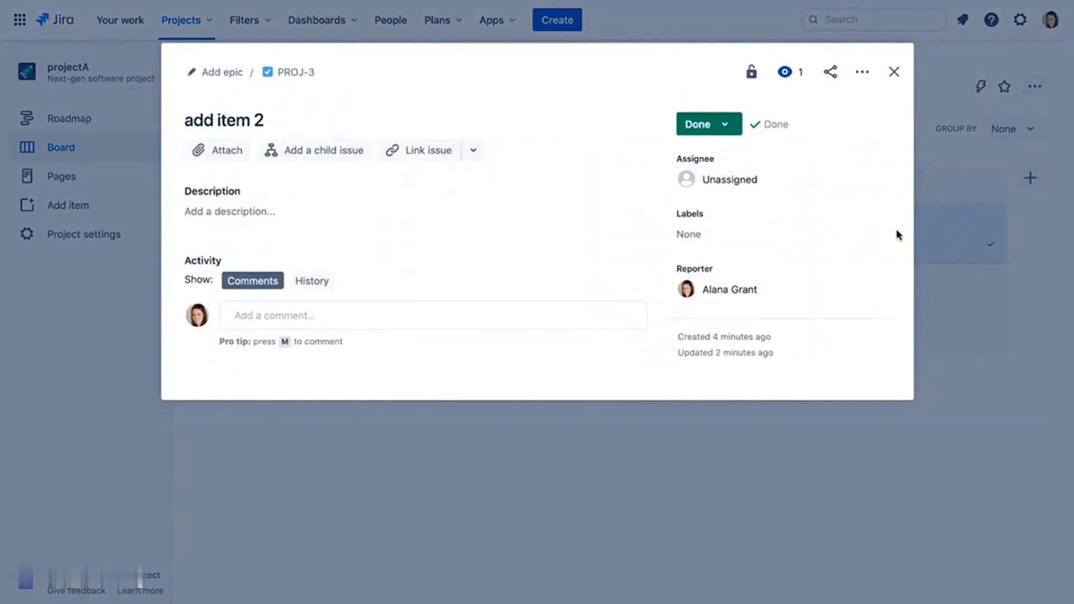
left_click(894, 73)
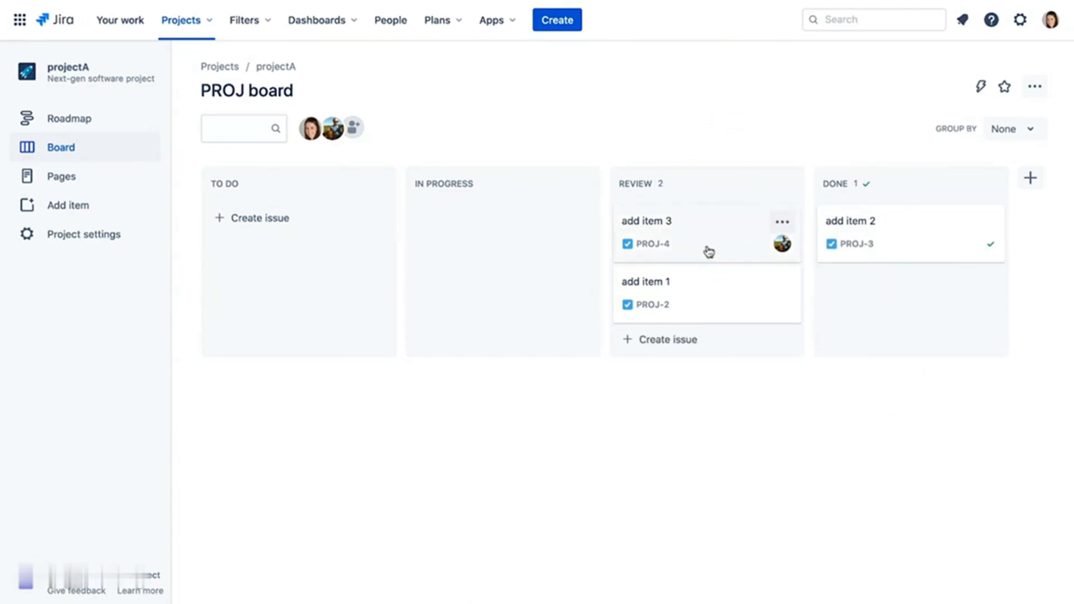
- Move add item 3 back into In Progress and bring up the board's options menu
left_click_drag(707, 249, 693, 223)
left_click_drag(720, 256, 506, 237)
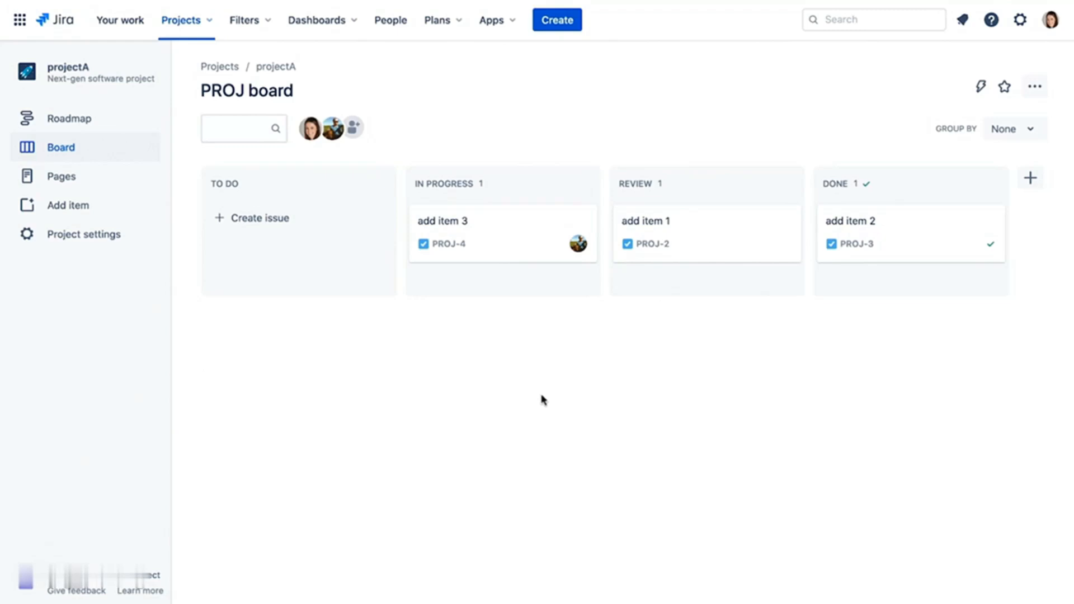
left_click(1034, 89)
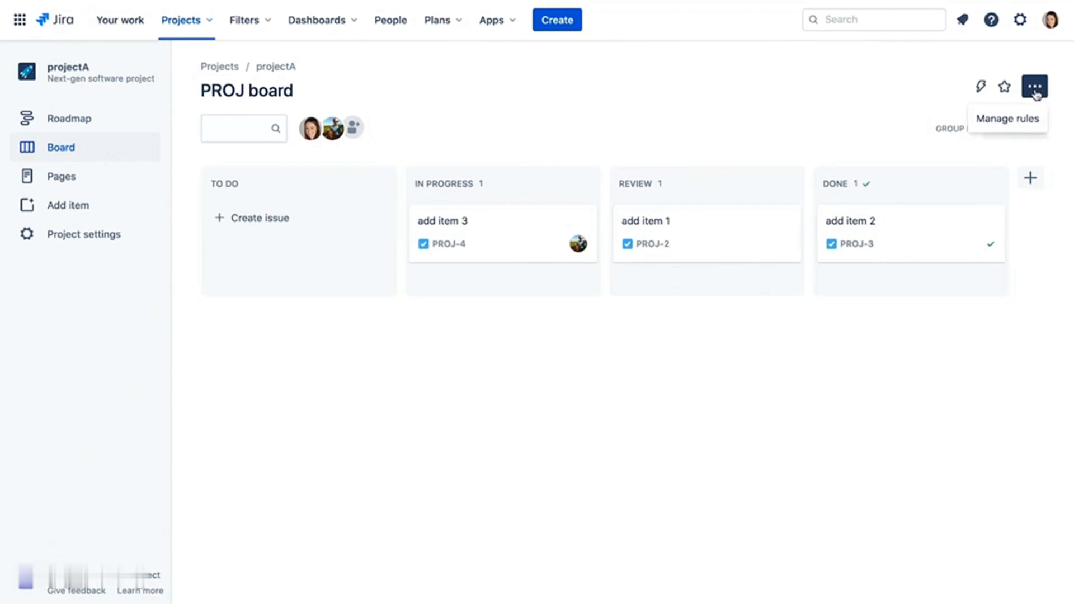
- Add an 'Assign an issue to someone' rule: on moving into REVIEW, assign to No one
left_click(1031, 119)
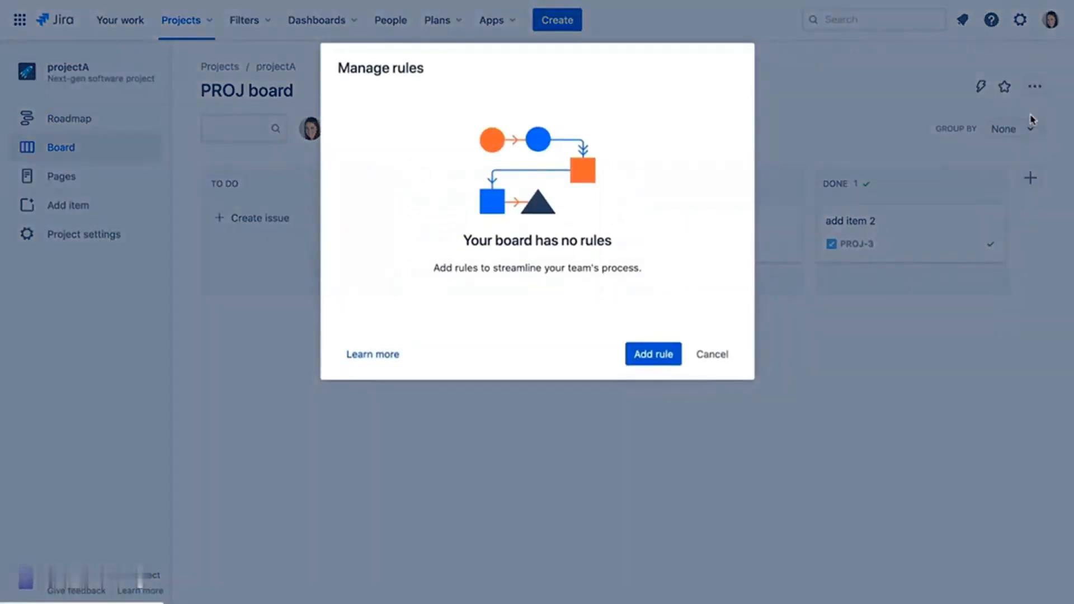
left_click(645, 353)
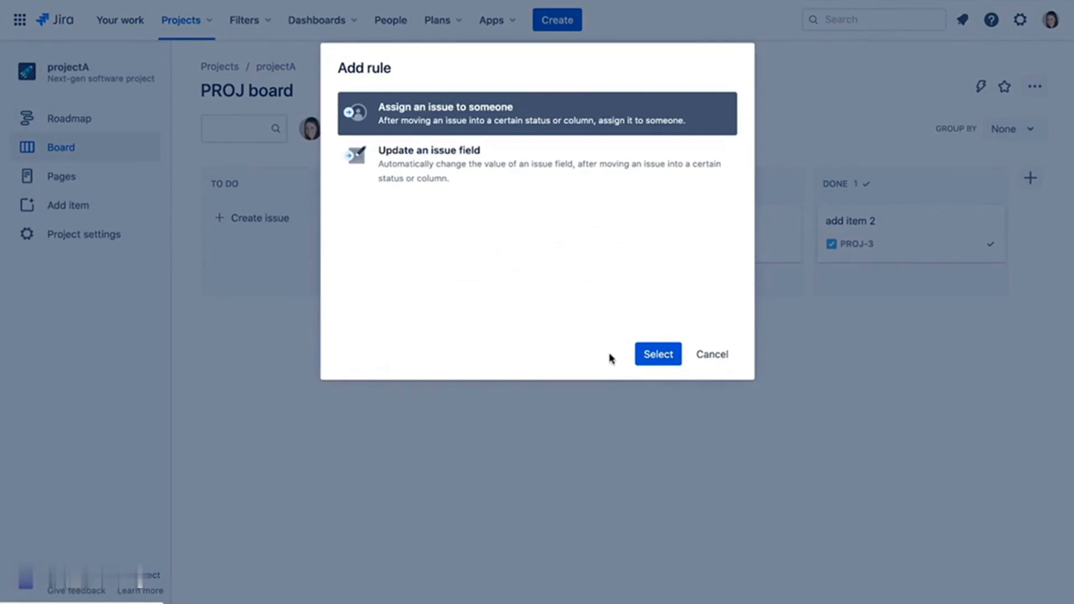
left_click(660, 358)
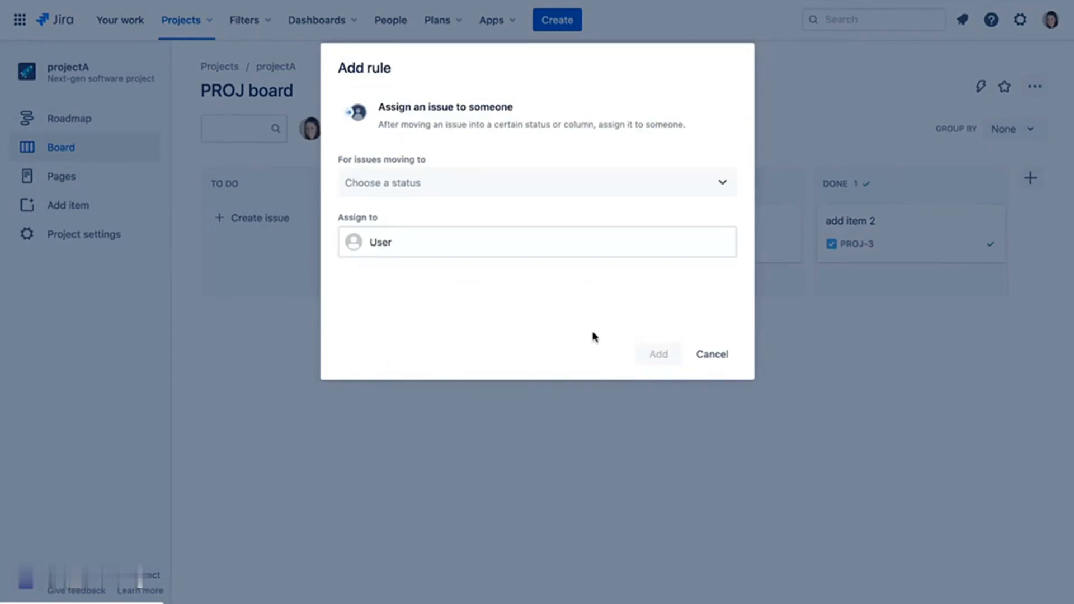
left_click(722, 184)
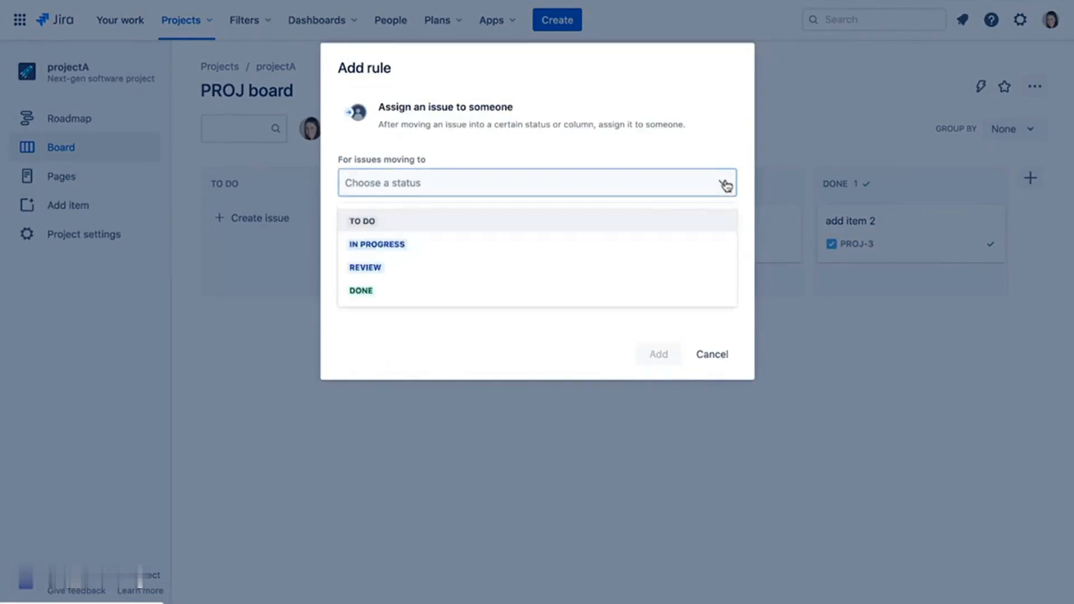
left_click(671, 269)
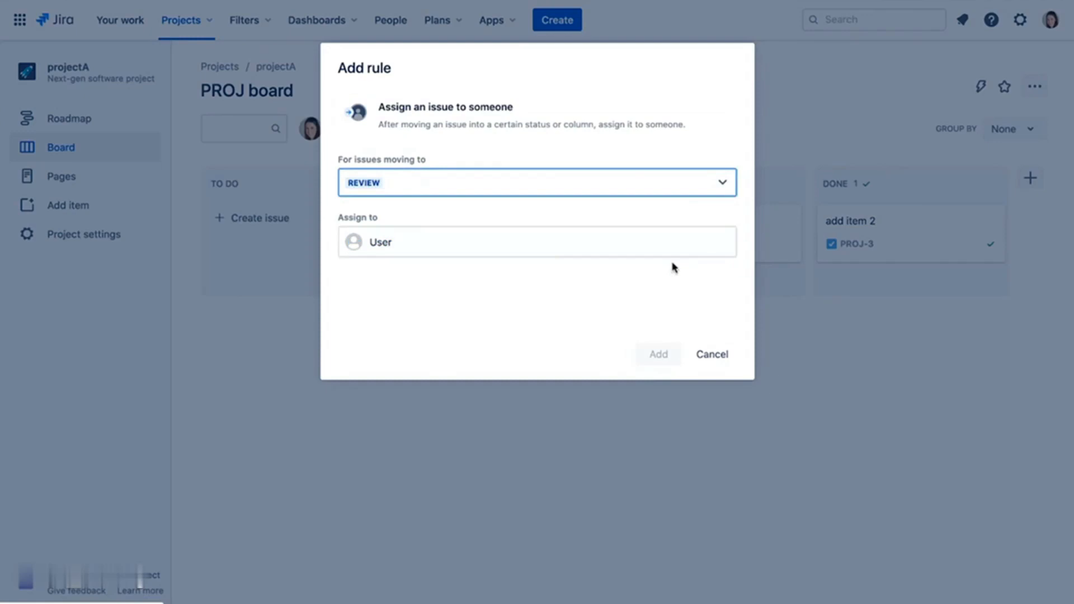
left_click(702, 250)
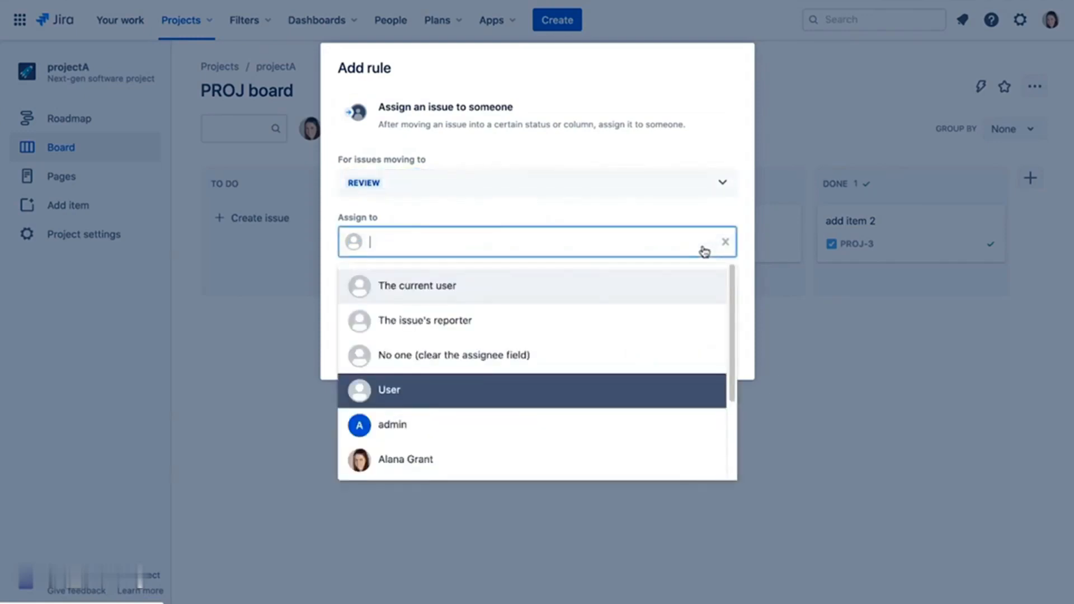
left_click(627, 354)
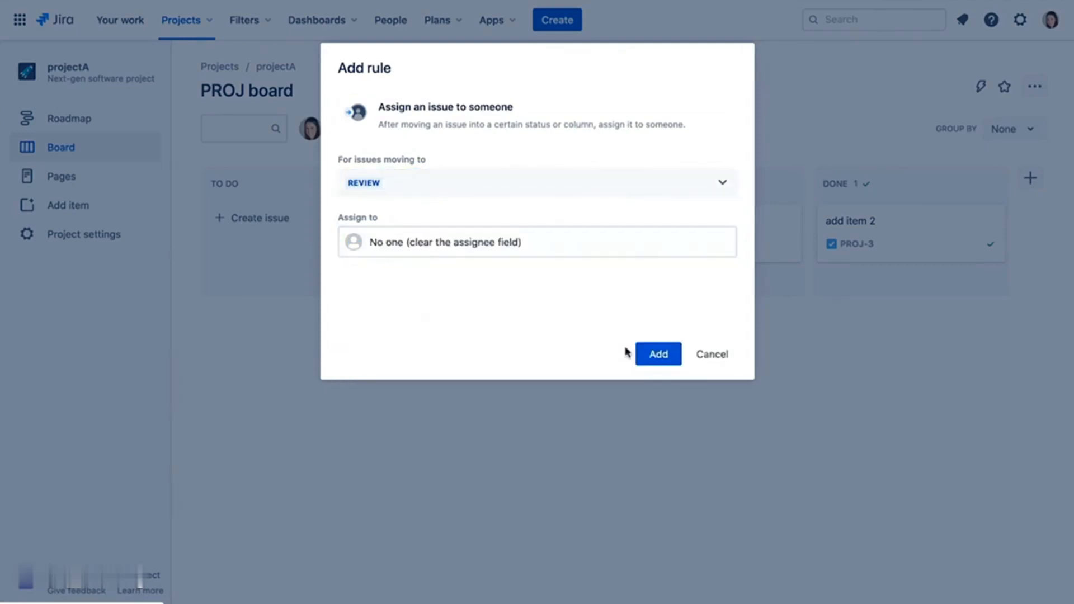
left_click(656, 361)
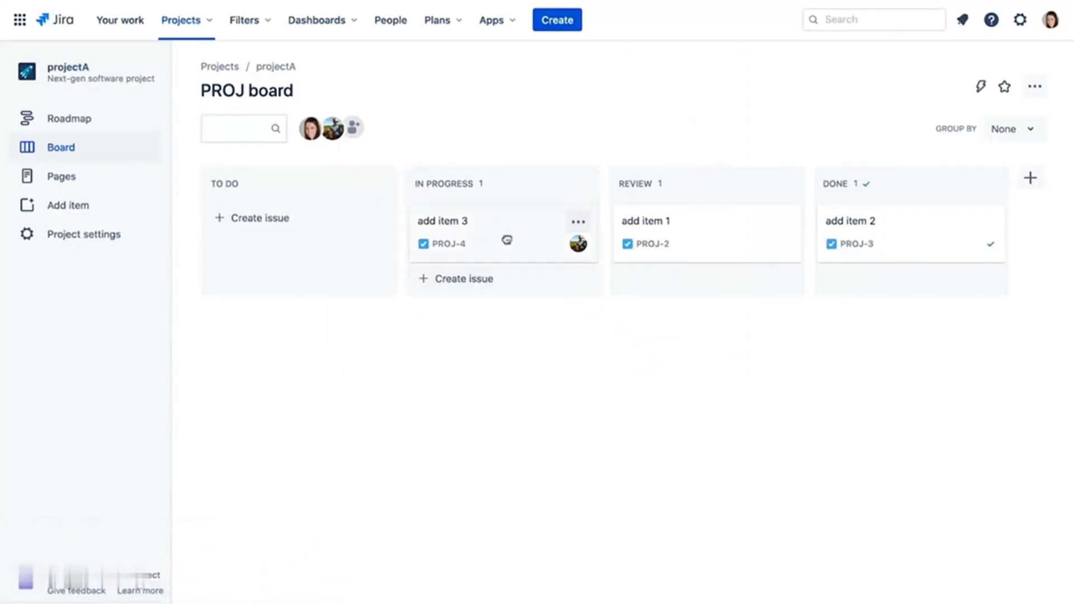
- Drag add item 3 (PROJ-4) into Review and confirm its Assignee shows Unassigned
left_click_drag(505, 240, 685, 235)
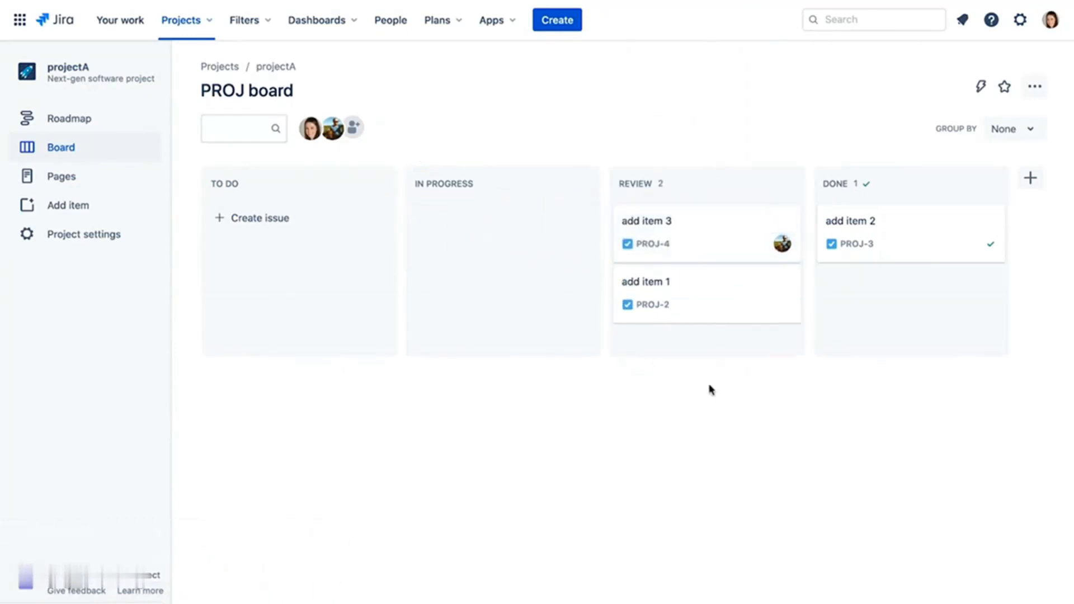
left_click(725, 247)
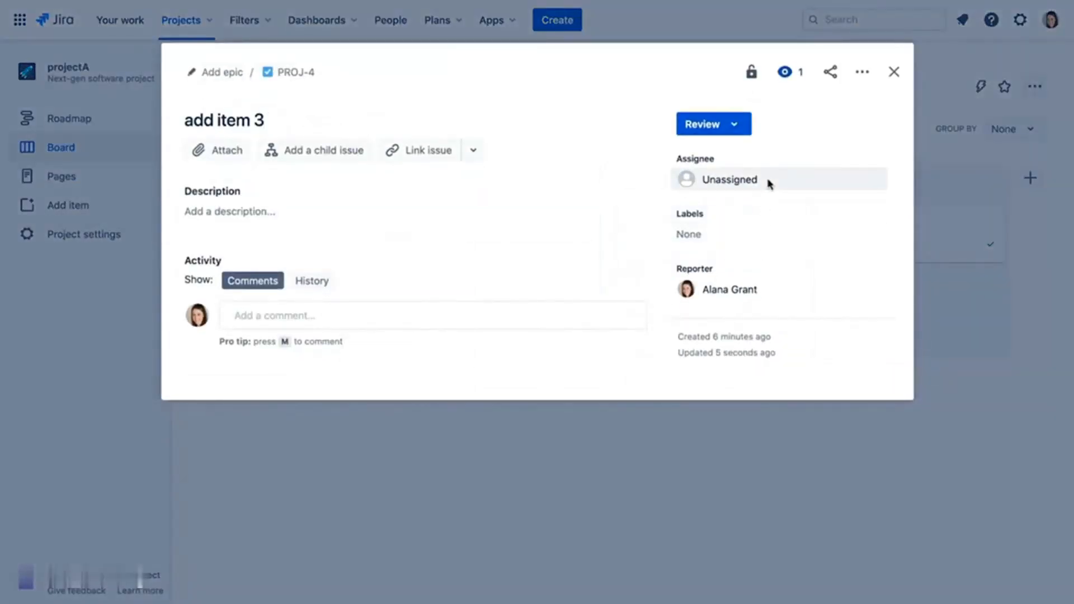
left_click(893, 72)
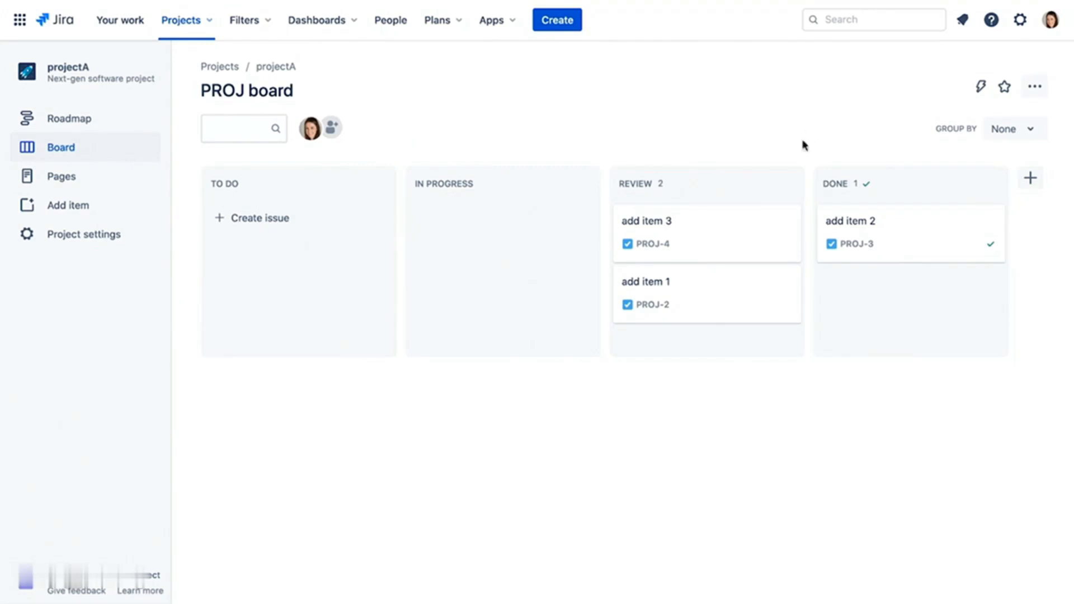
left_click(788, 187)
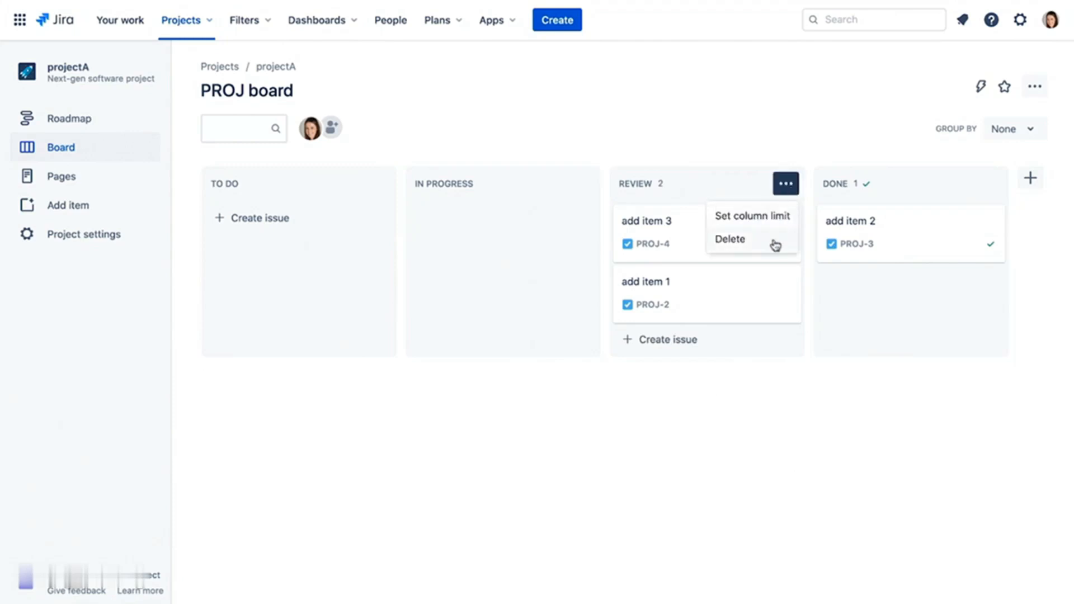
left_click(818, 116)
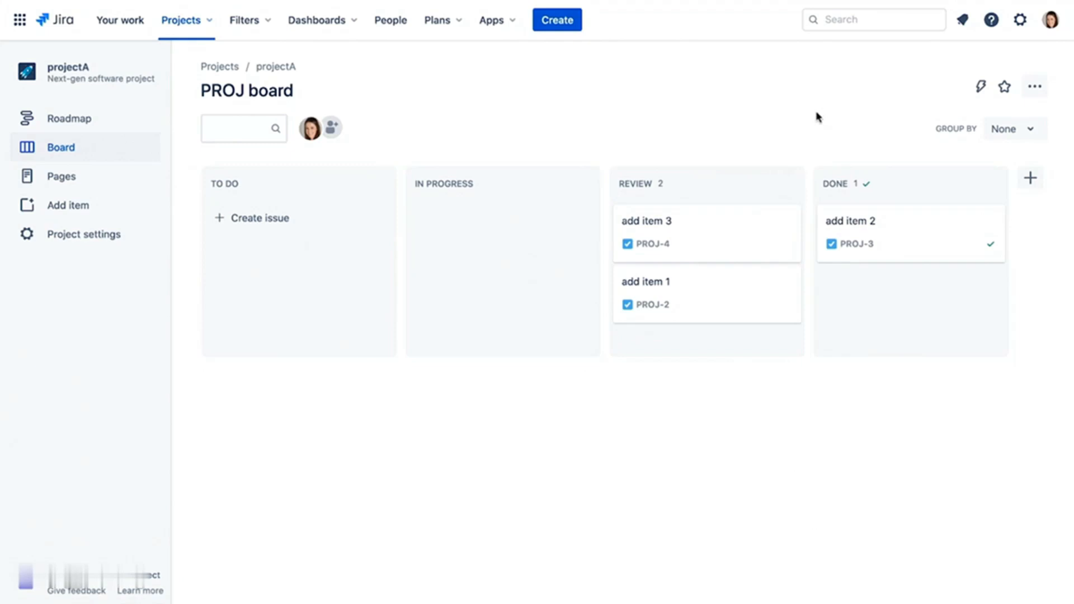
left_click(1050, 20)
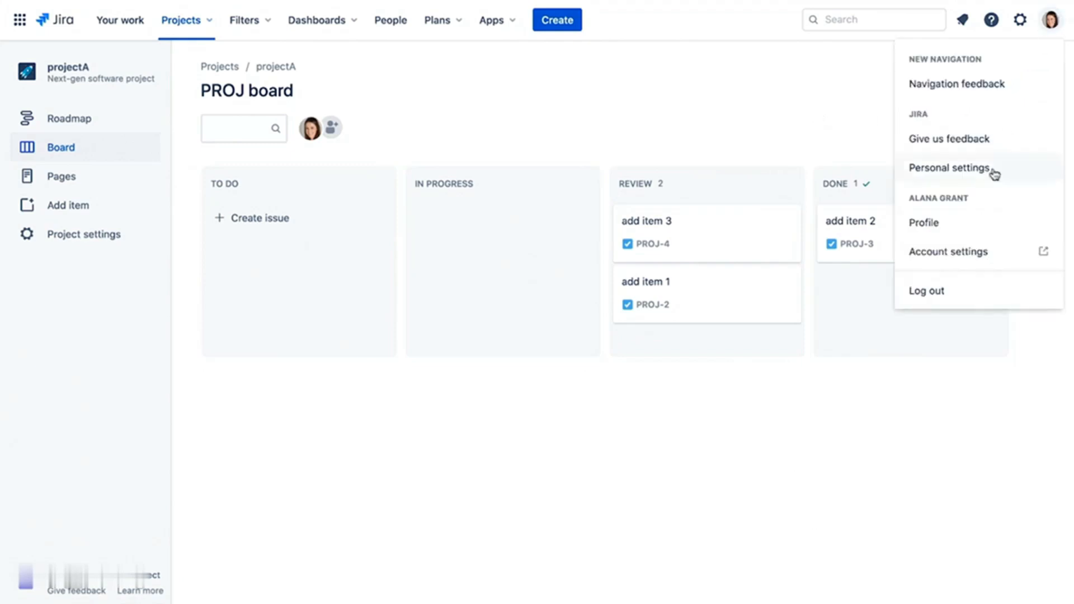
left_click(950, 298)
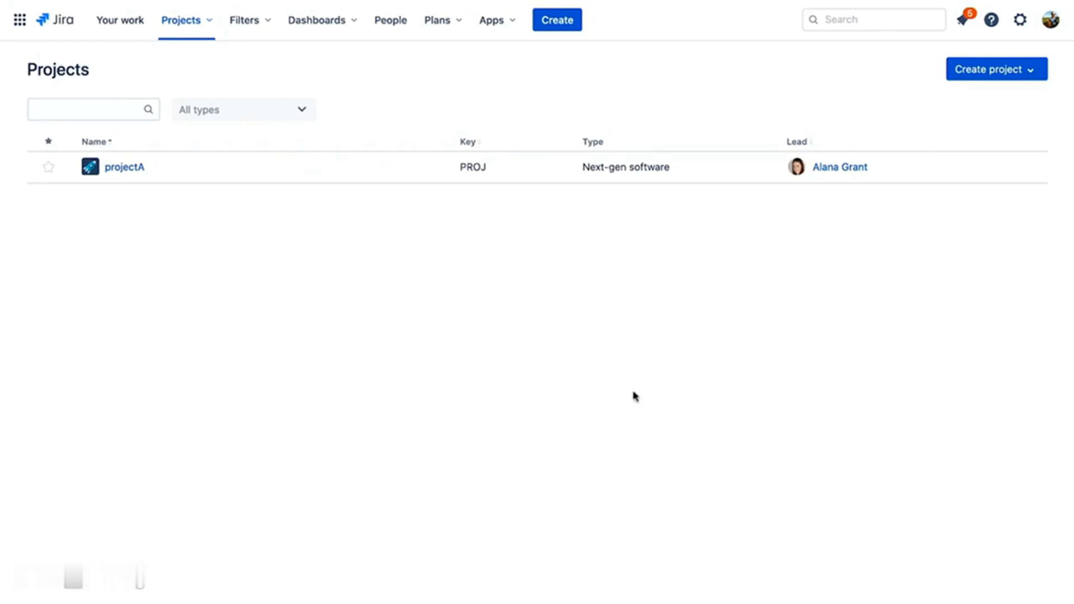
left_click(140, 170)
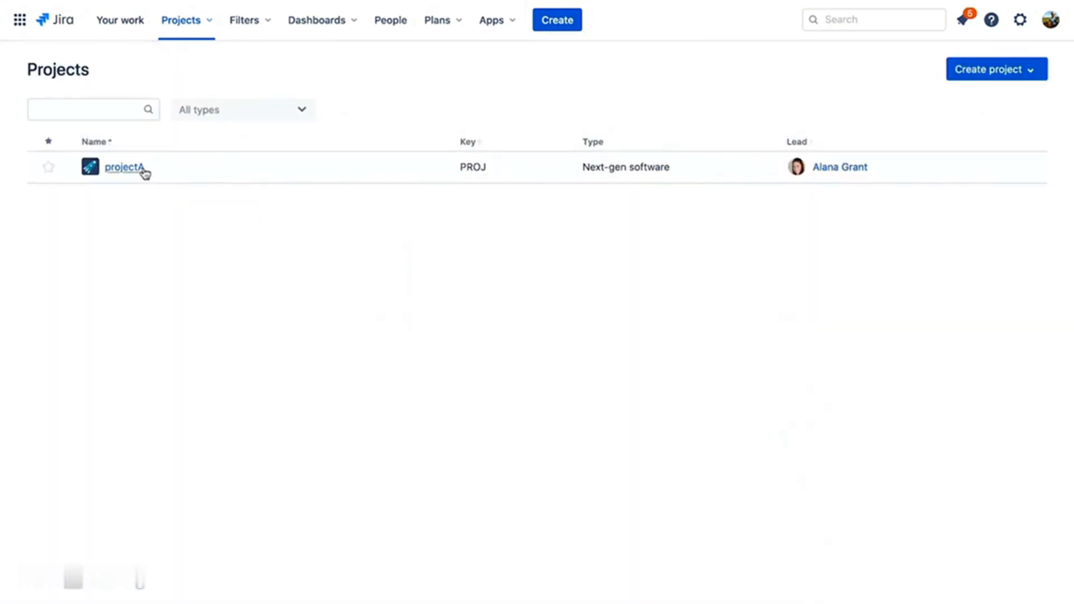
left_click(141, 171)
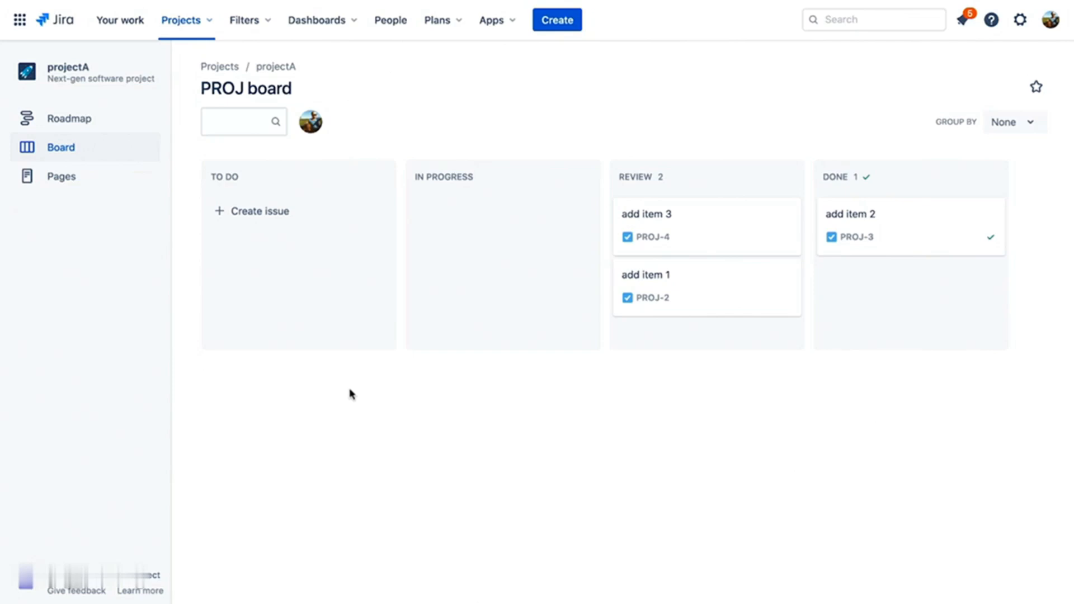
left_click(1051, 20)
left_click(958, 293)
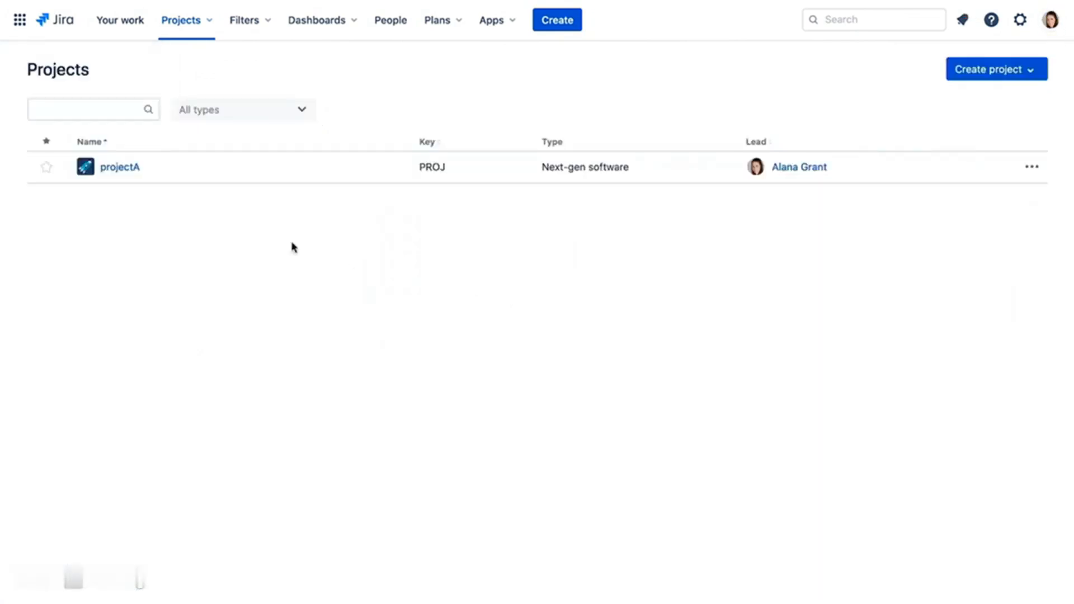
left_click(123, 171)
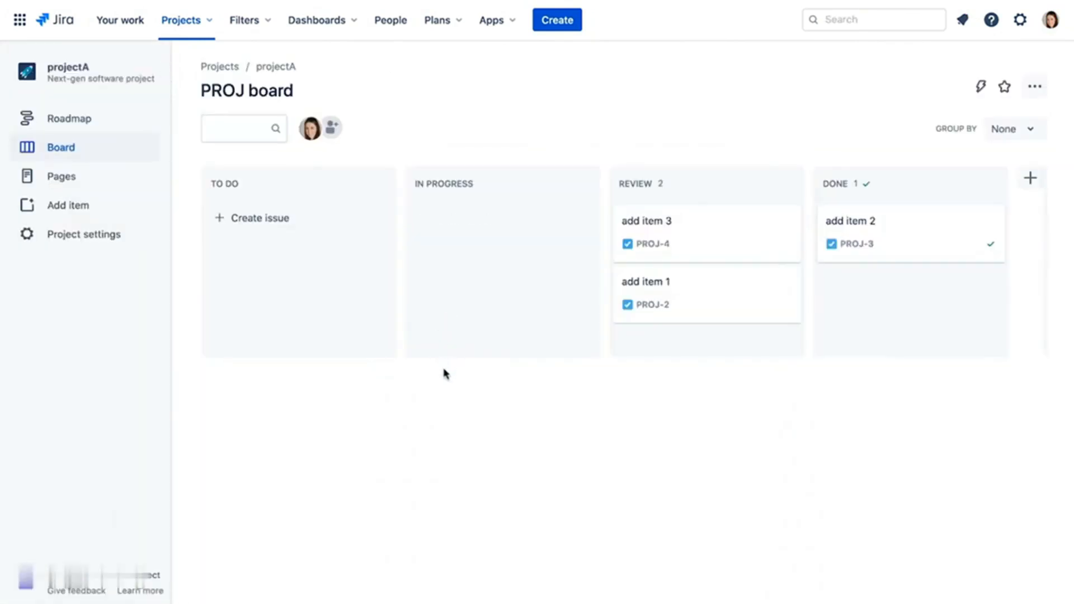
- Open projectA's Access settings, start adding a searched person as Member, then cancel
left_click(95, 234)
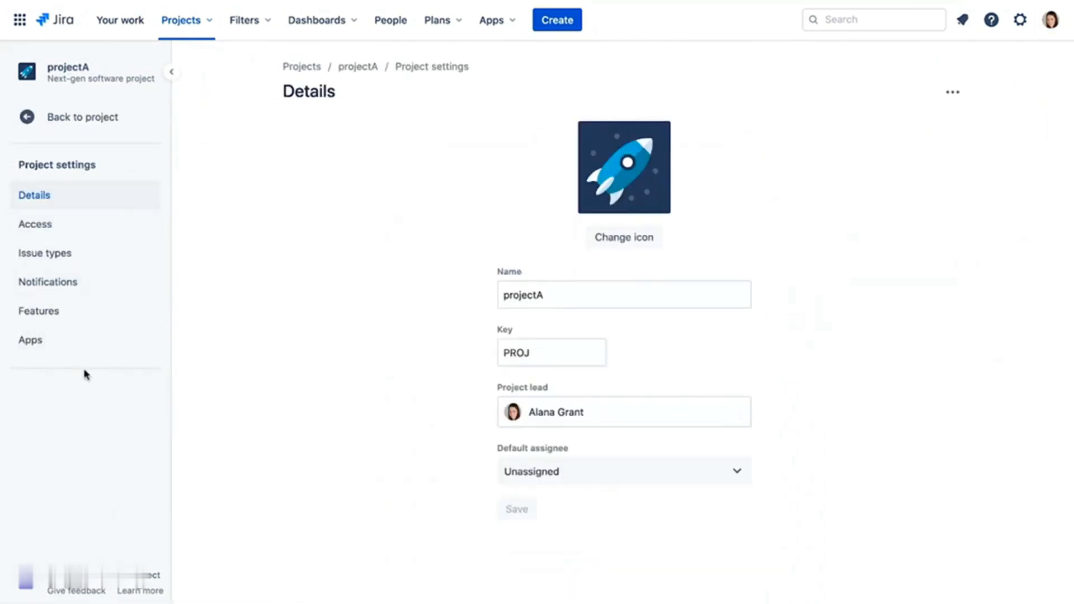
left_click(87, 226)
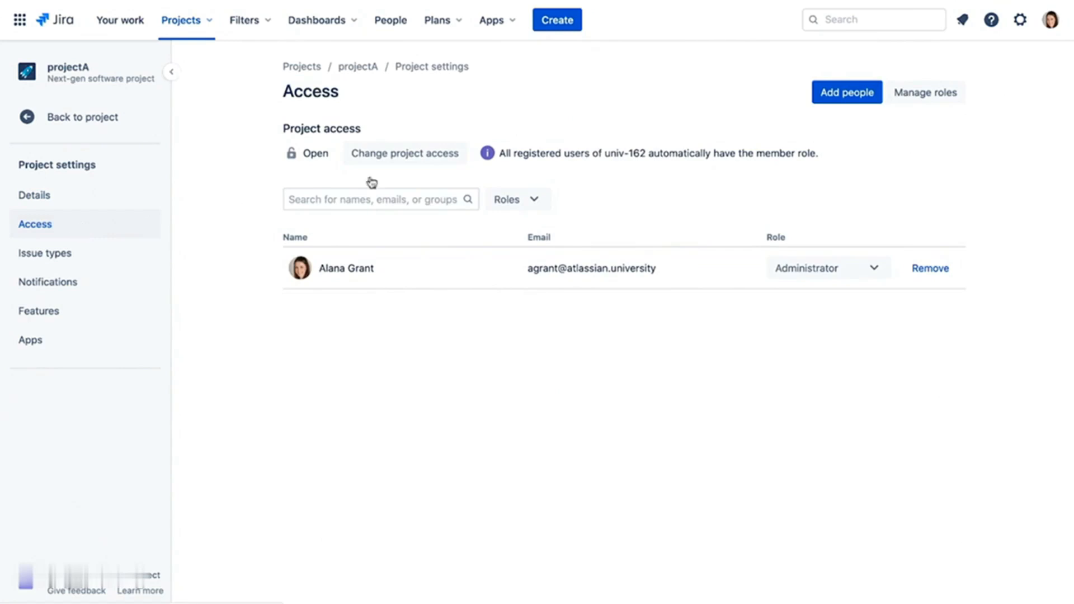
left_click(851, 95)
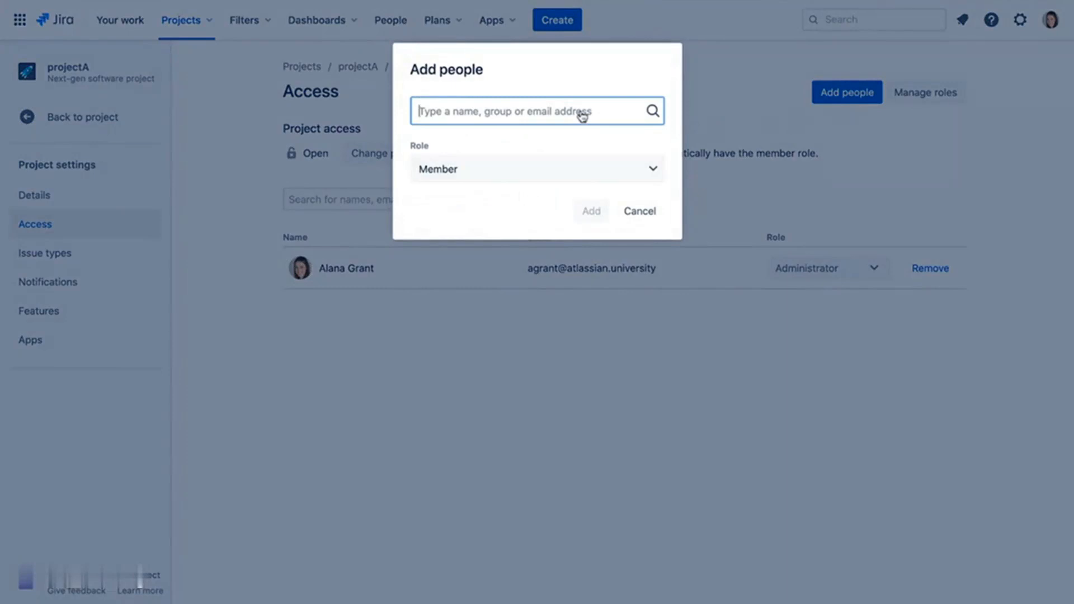
type("ry")
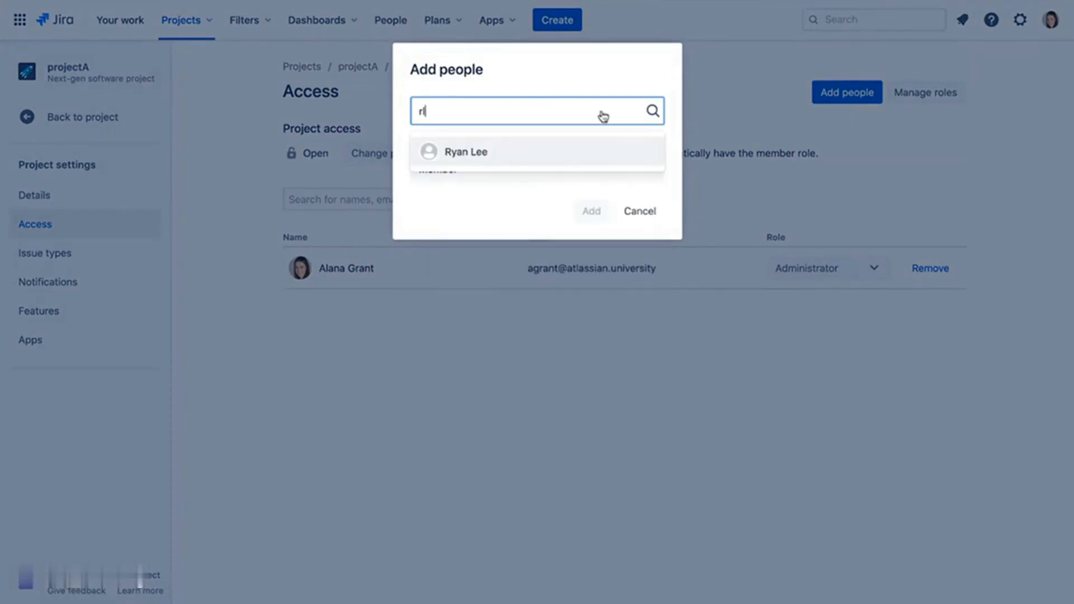
left_click(492, 148)
left_click(652, 171)
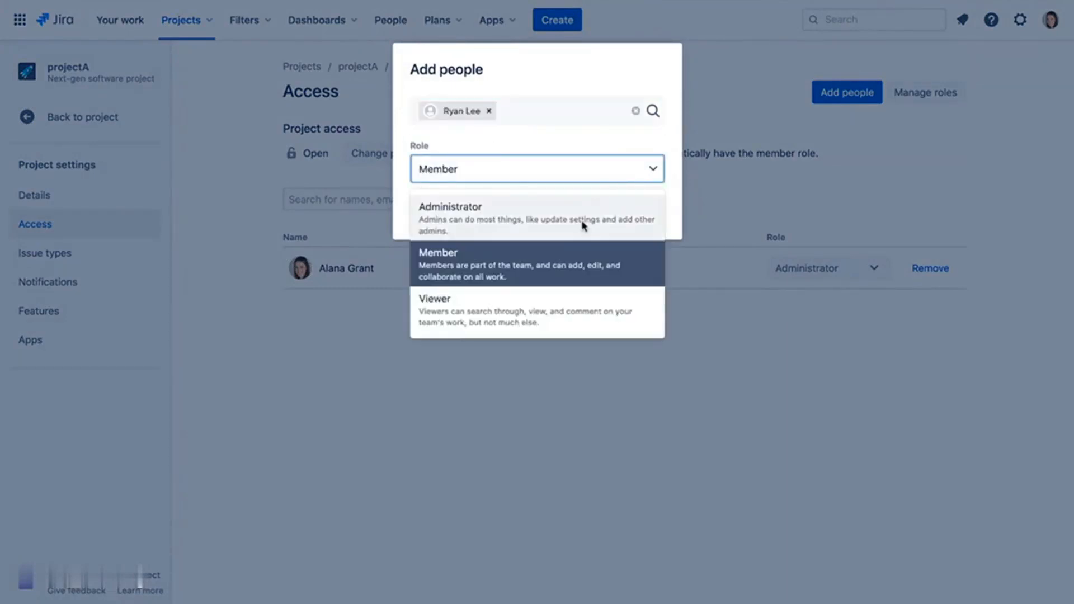
left_click(606, 64)
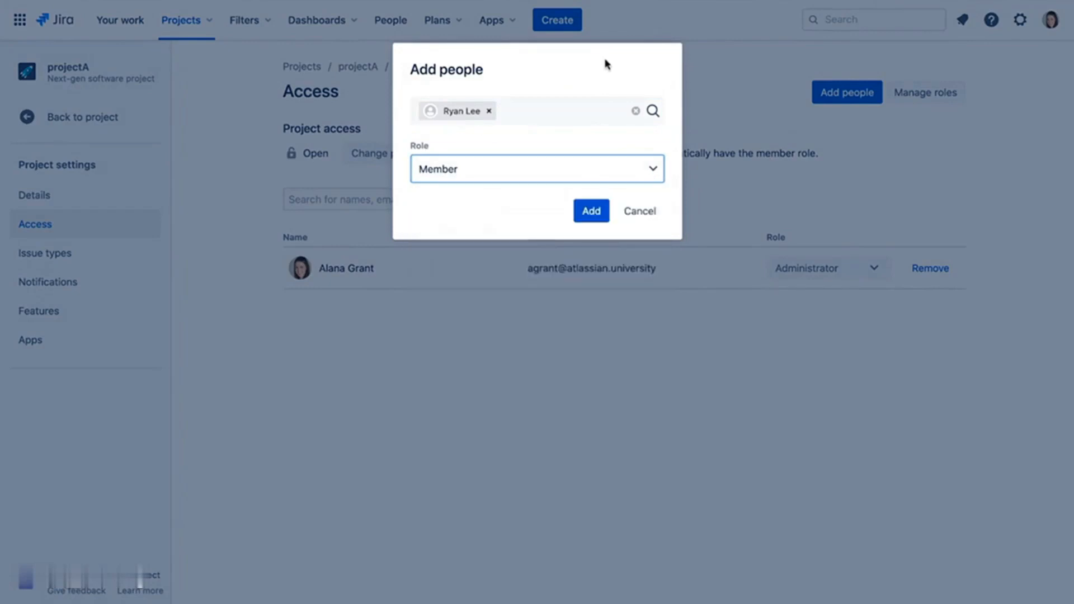
left_click(640, 219)
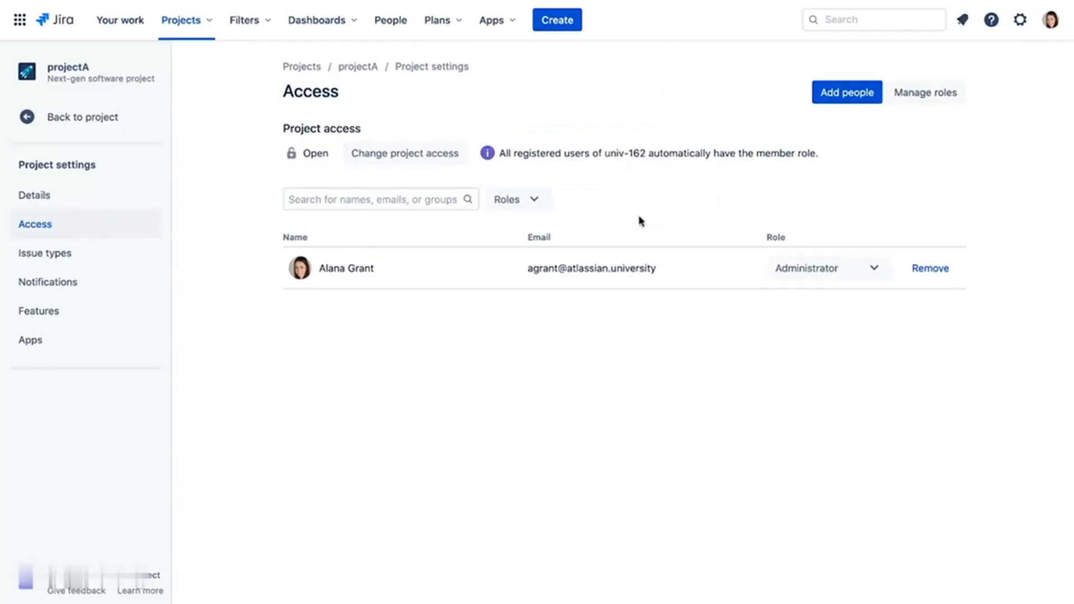
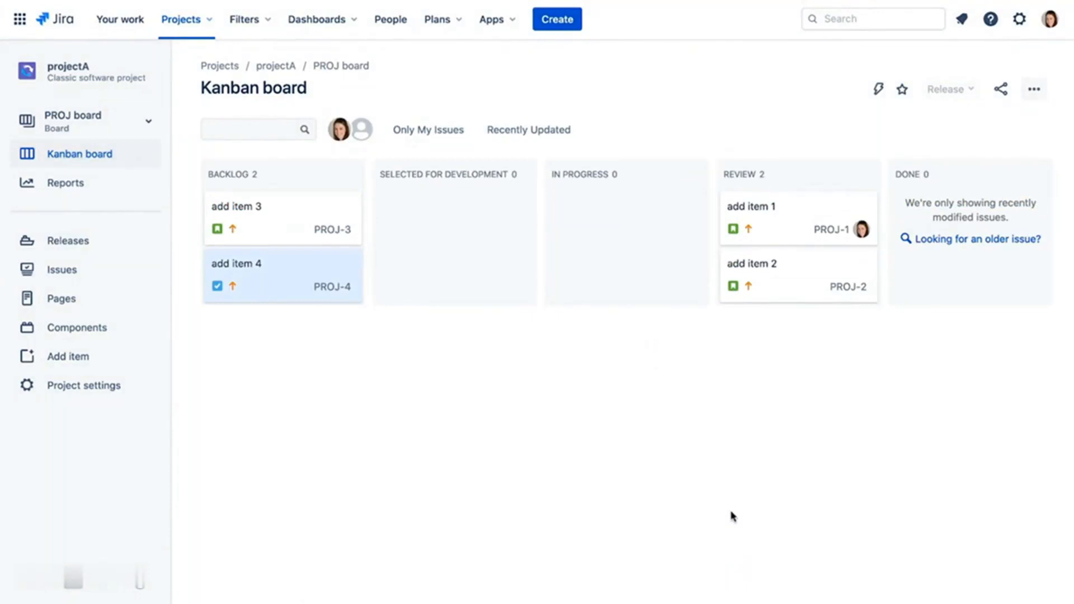
- Open add item 4 and write the description 'This is a description'
left_click(300, 270)
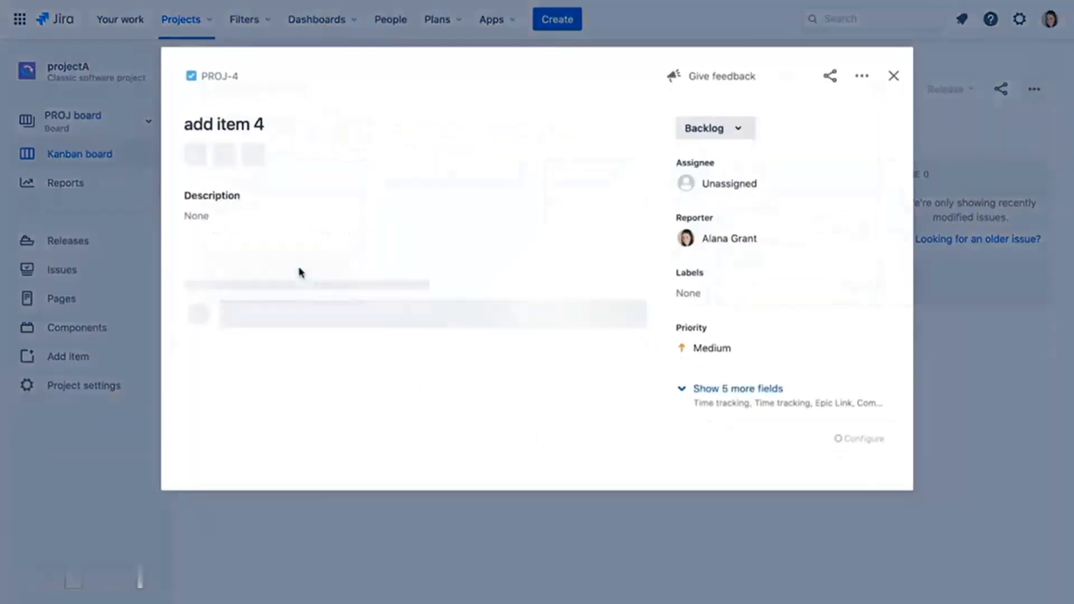
left_click(245, 212)
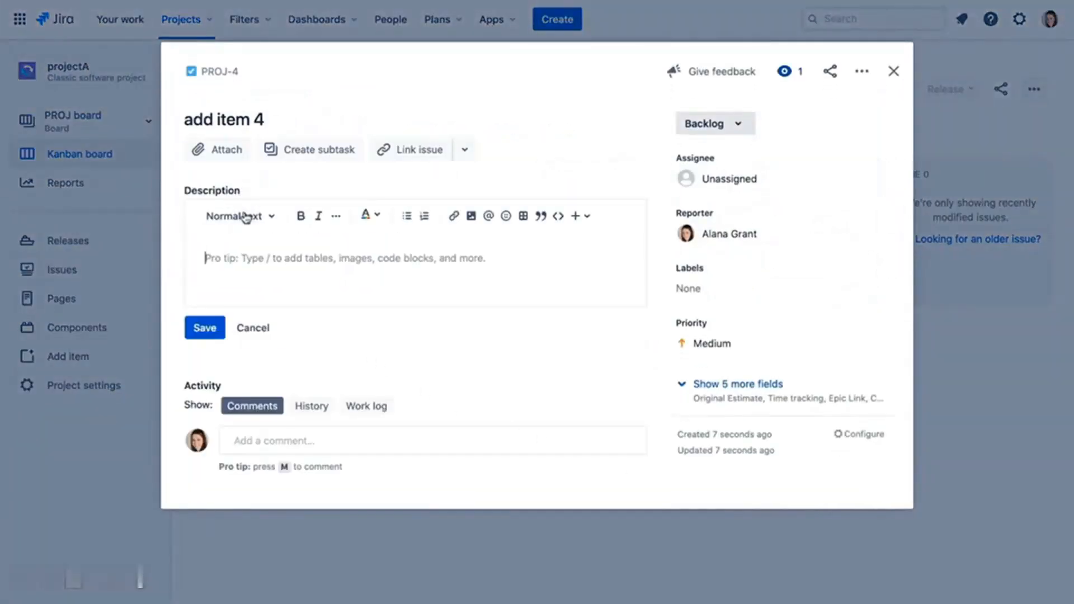
type("This is a description")
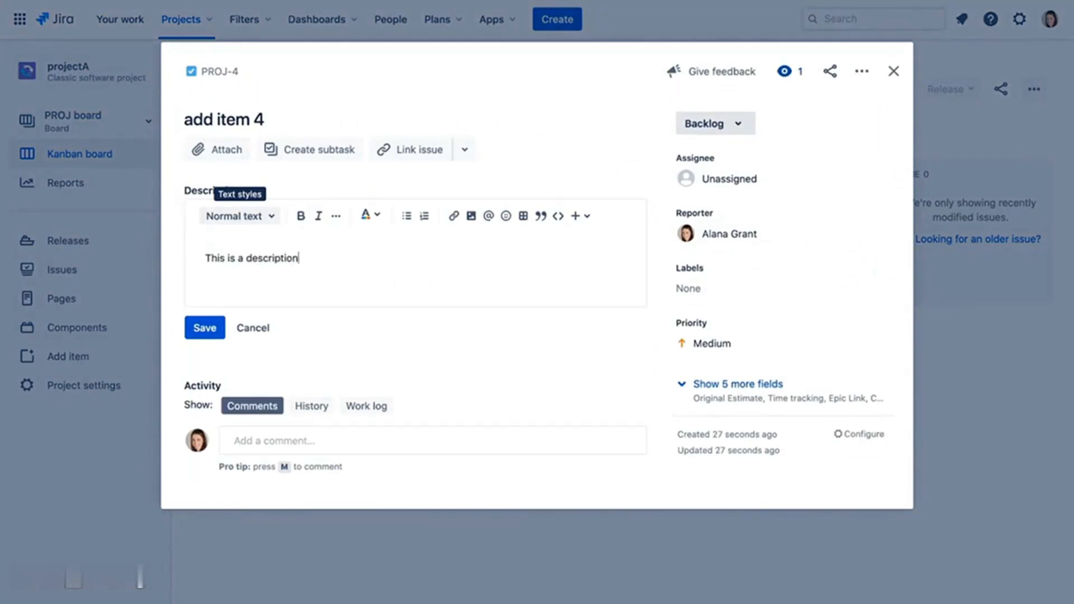
- Make 'description' bold and teal, insert a grinning emoji before it, and save
double_click(280, 257)
left_click(301, 221)
left_click(375, 217)
left_click(464, 247)
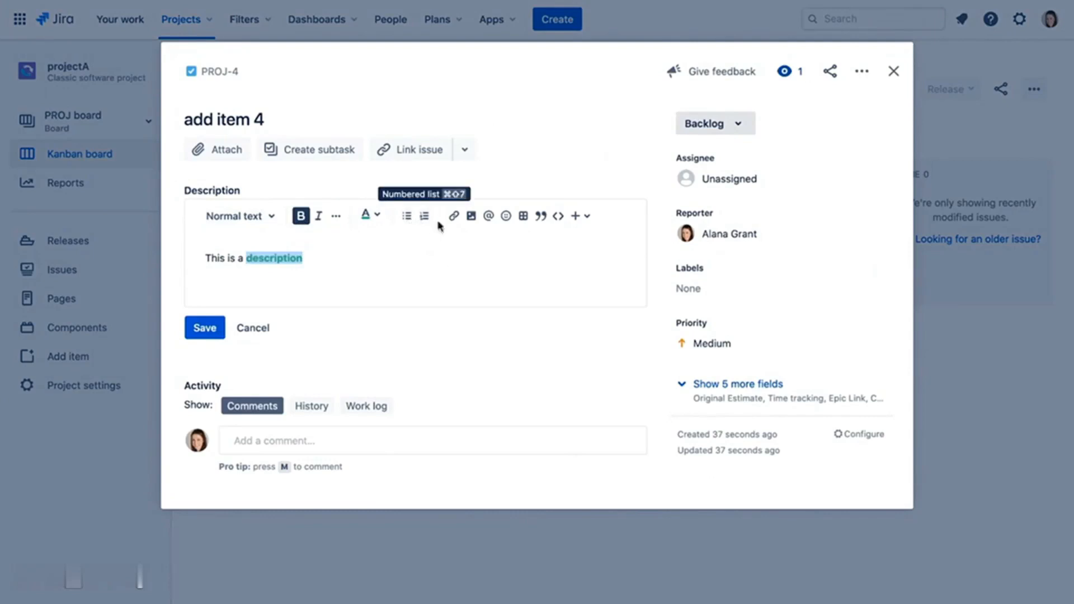
left_click(506, 217)
left_click(391, 327)
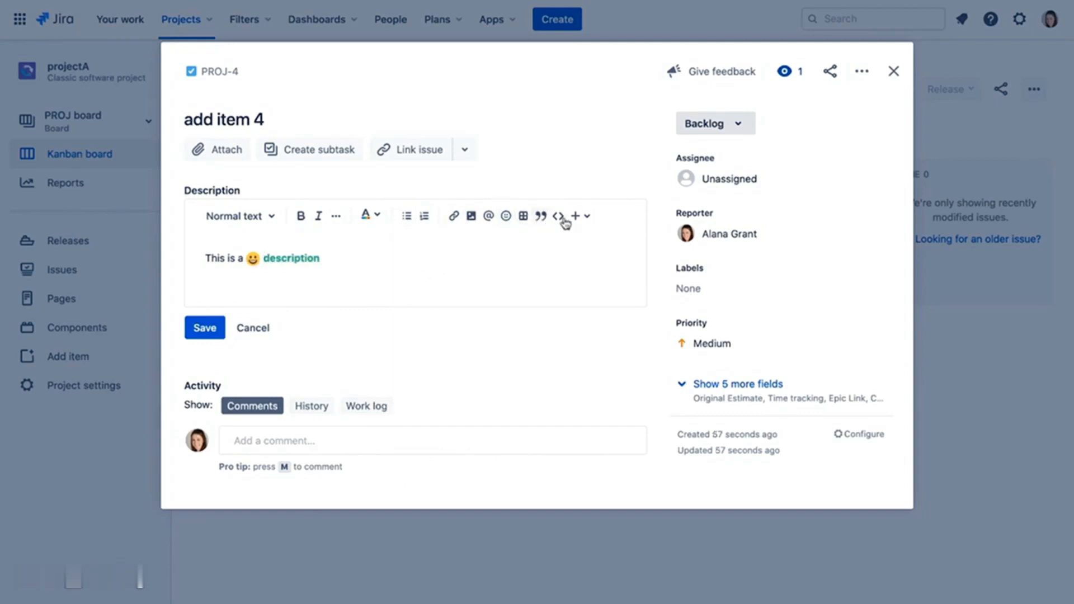
left_click(587, 219)
left_click(463, 265)
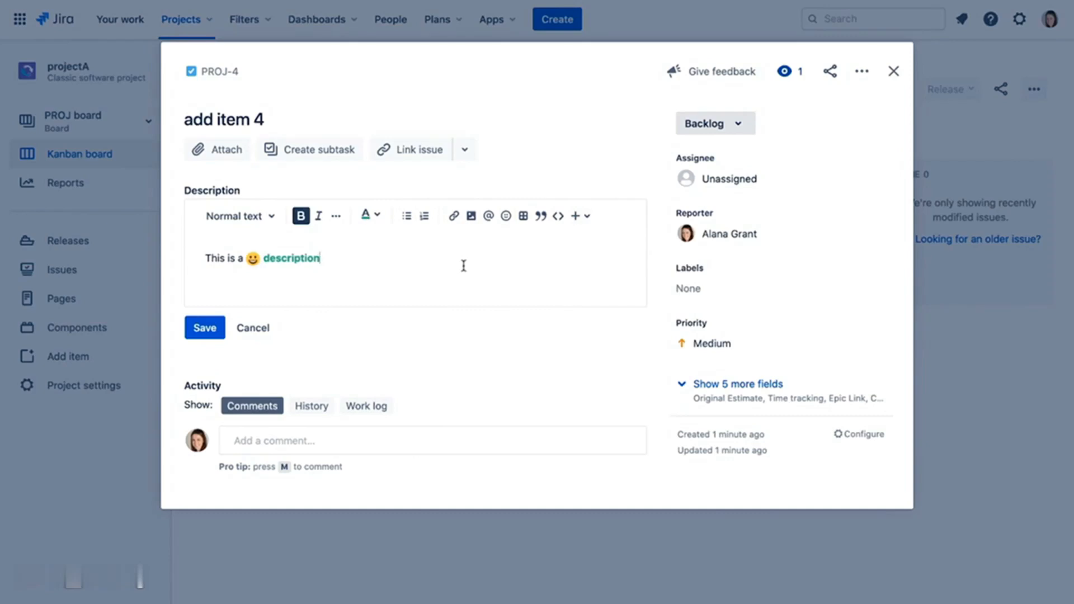
left_click(204, 327)
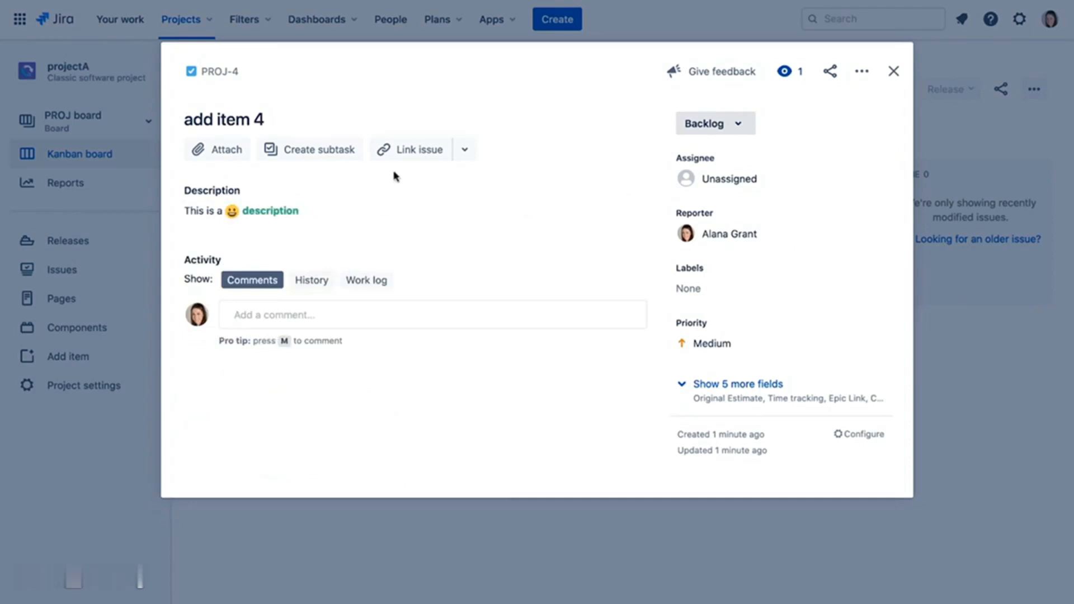
- Link add item 4 as blocked by add item 1 (PROJ-1)
left_click(424, 149)
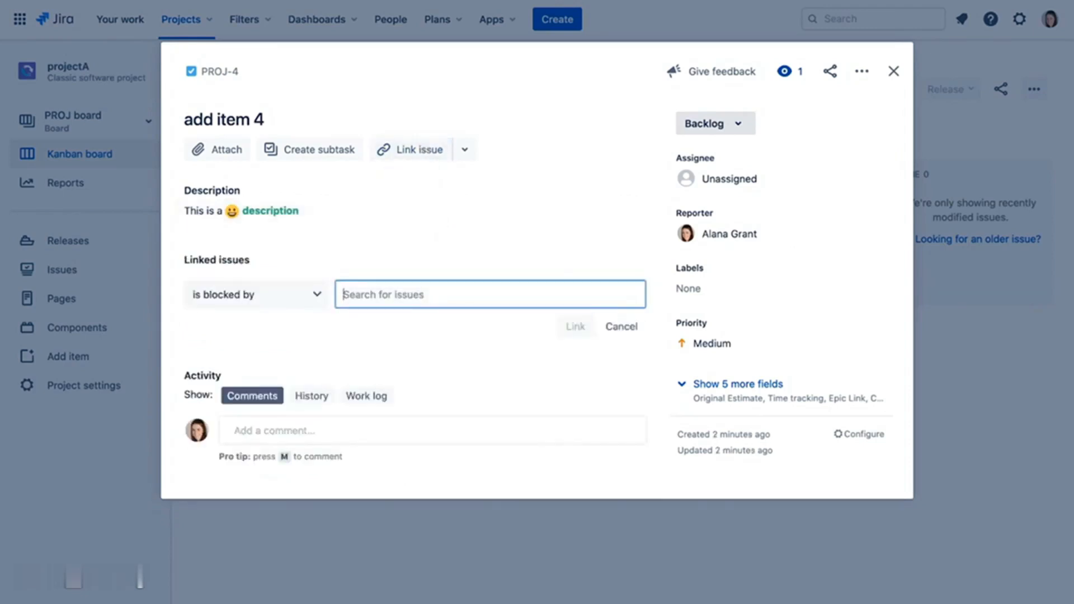
type("add")
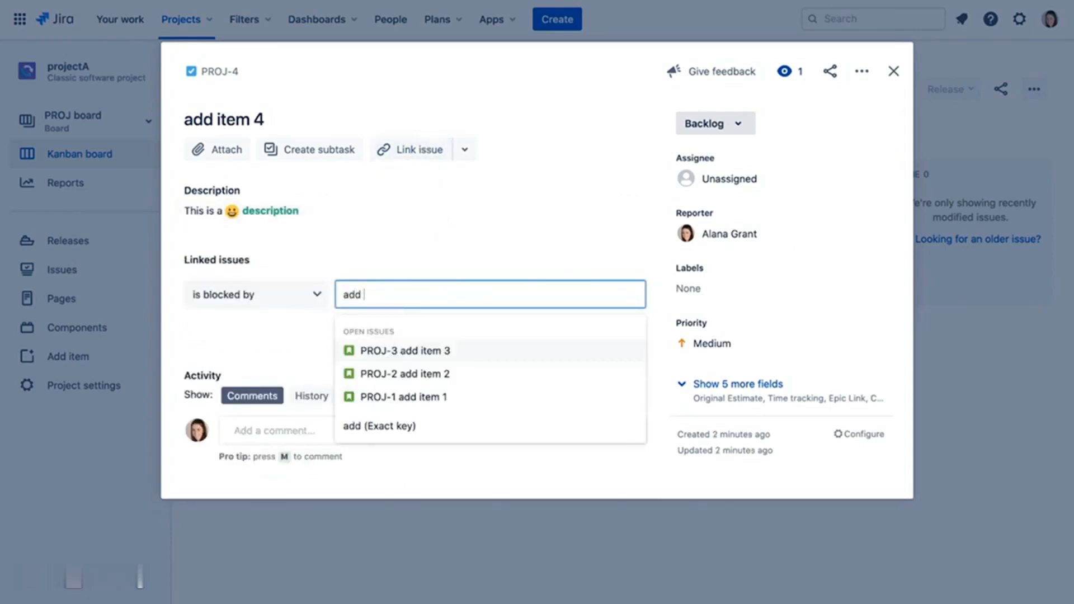
left_click(436, 397)
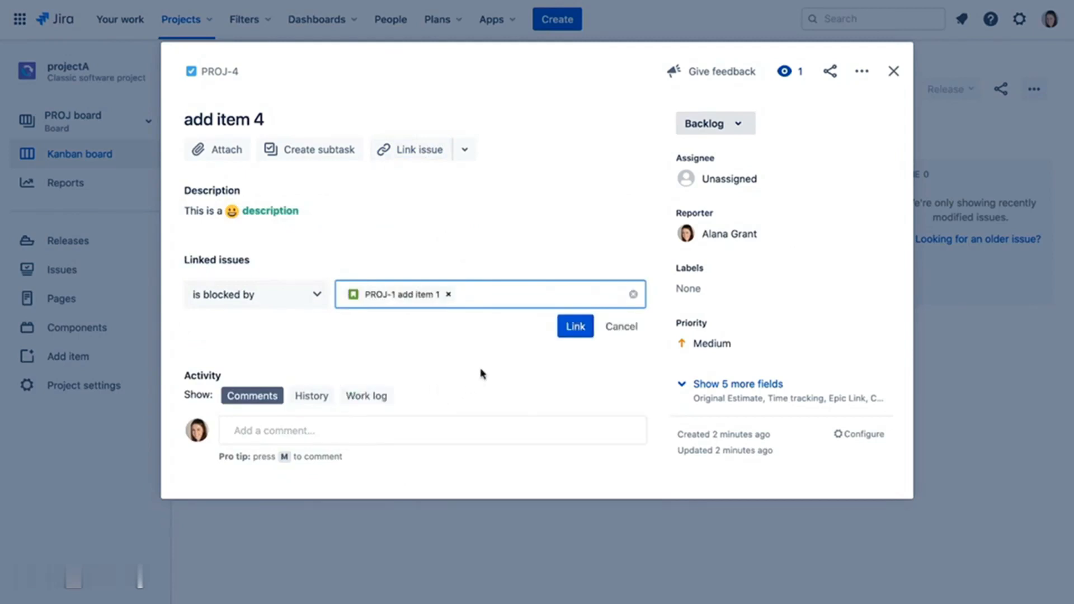
left_click(576, 330)
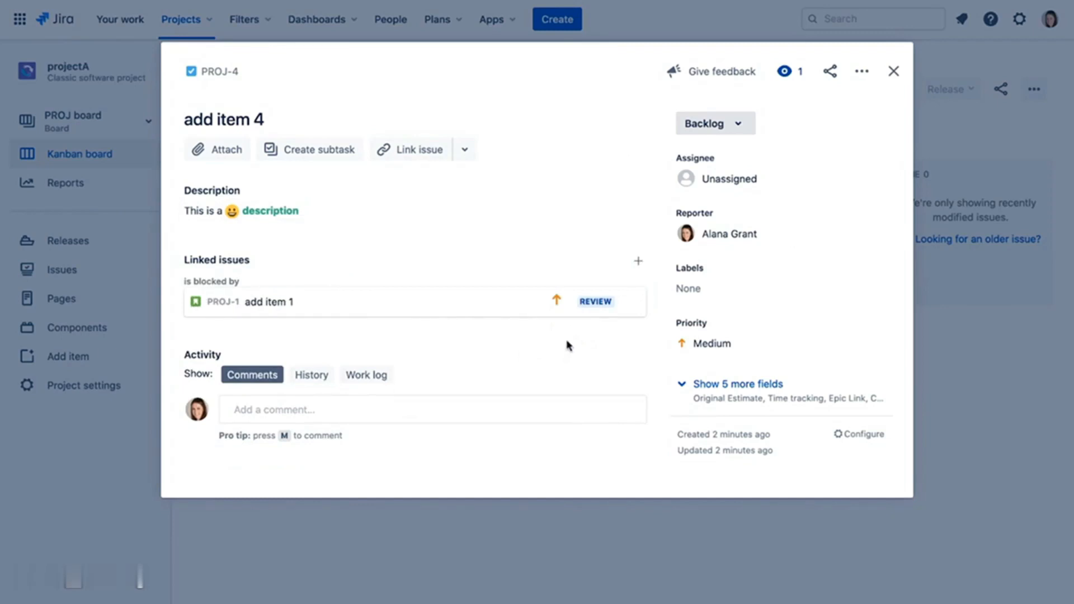
- Back on the board, open add item 1 and follow its link to add item 4's page
left_click(893, 71)
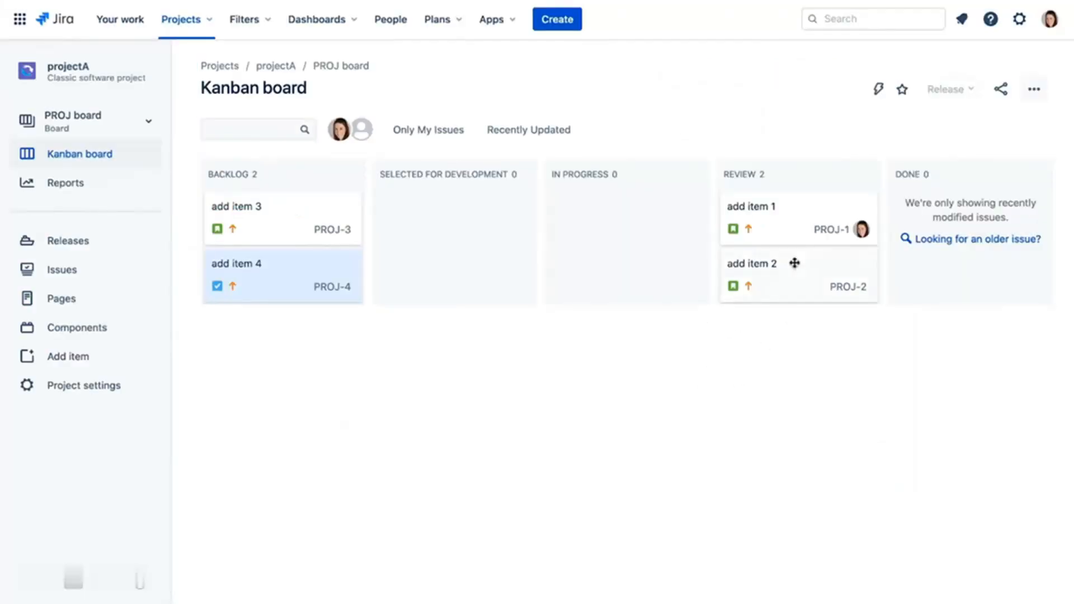
left_click(804, 214)
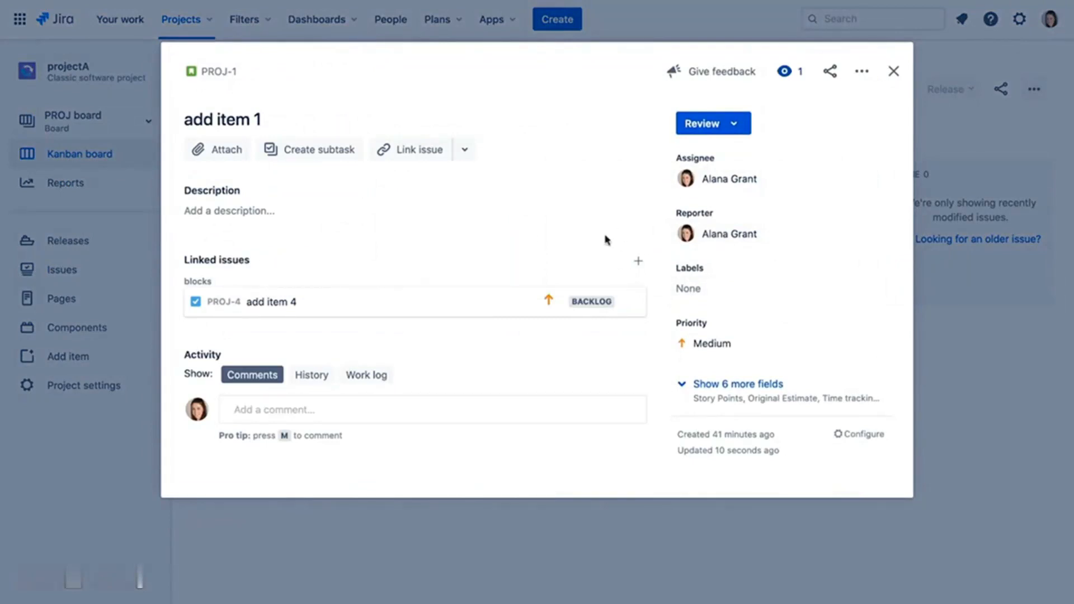
left_click(256, 308)
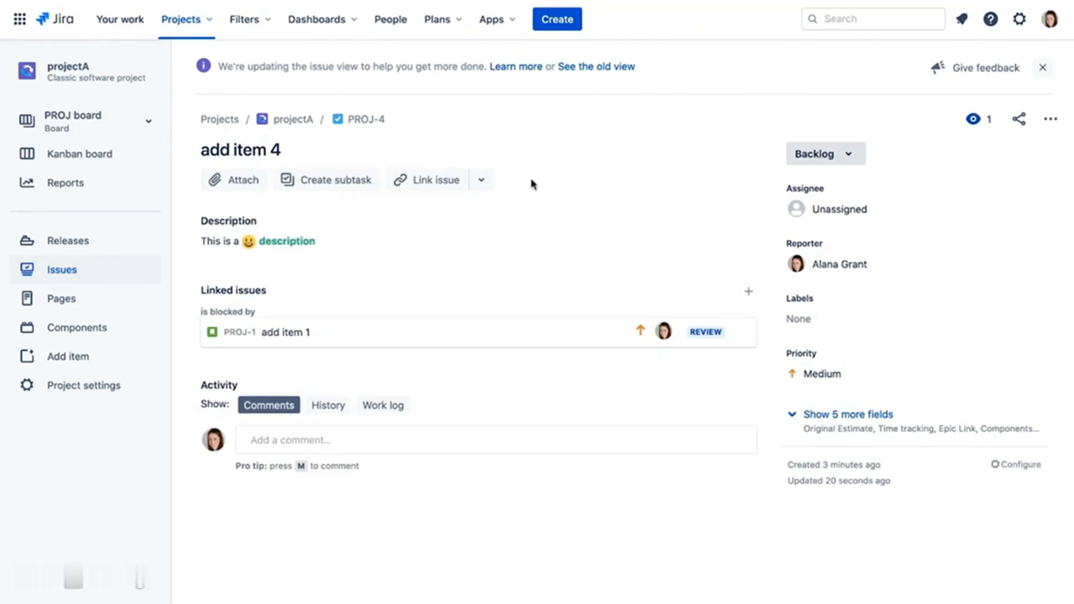
- Start linking a Confluence page to add item 4, then cancel it
left_click(481, 180)
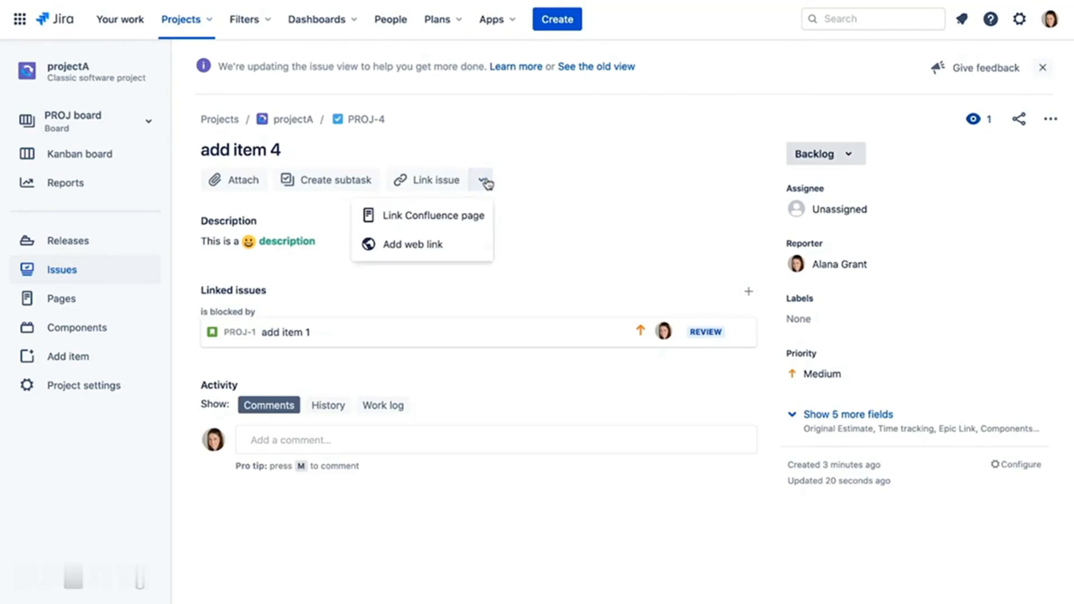
left_click(477, 221)
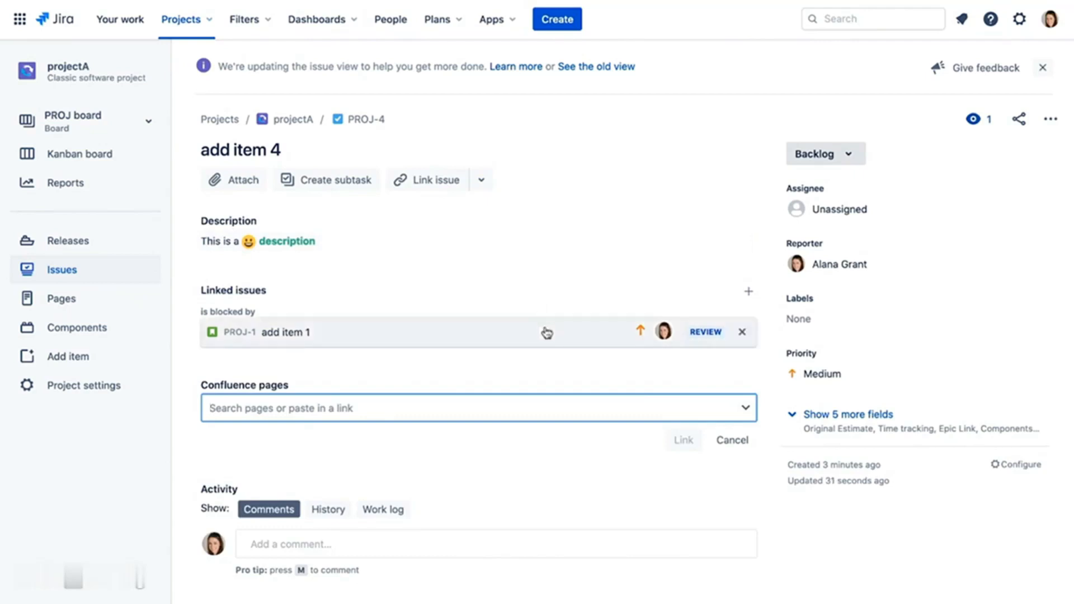
left_click(741, 441)
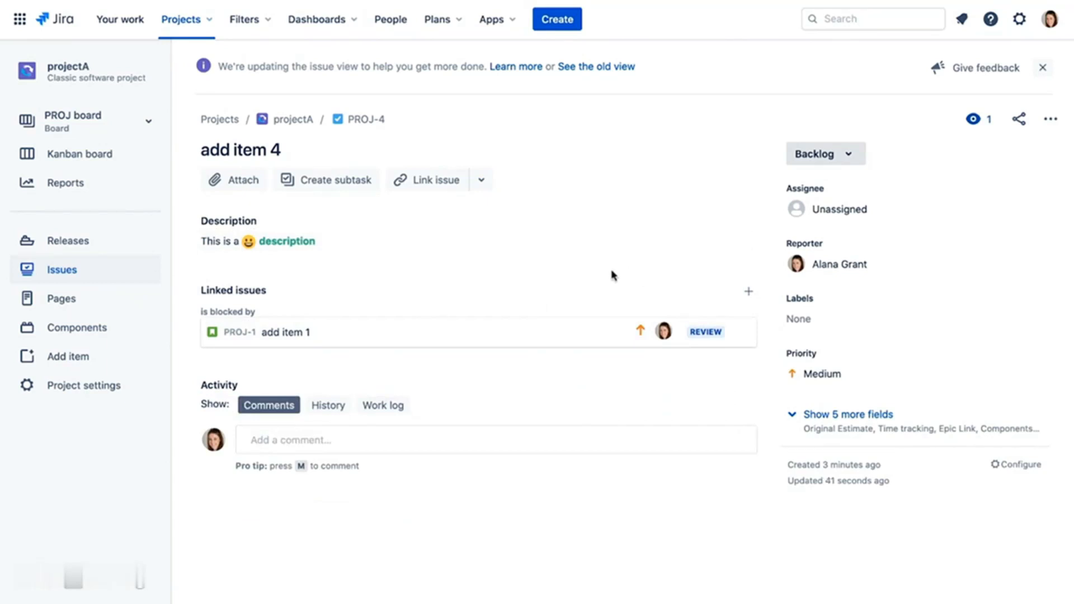
- Set add item 4's original estimate from 0m to 4h
left_click(827, 416)
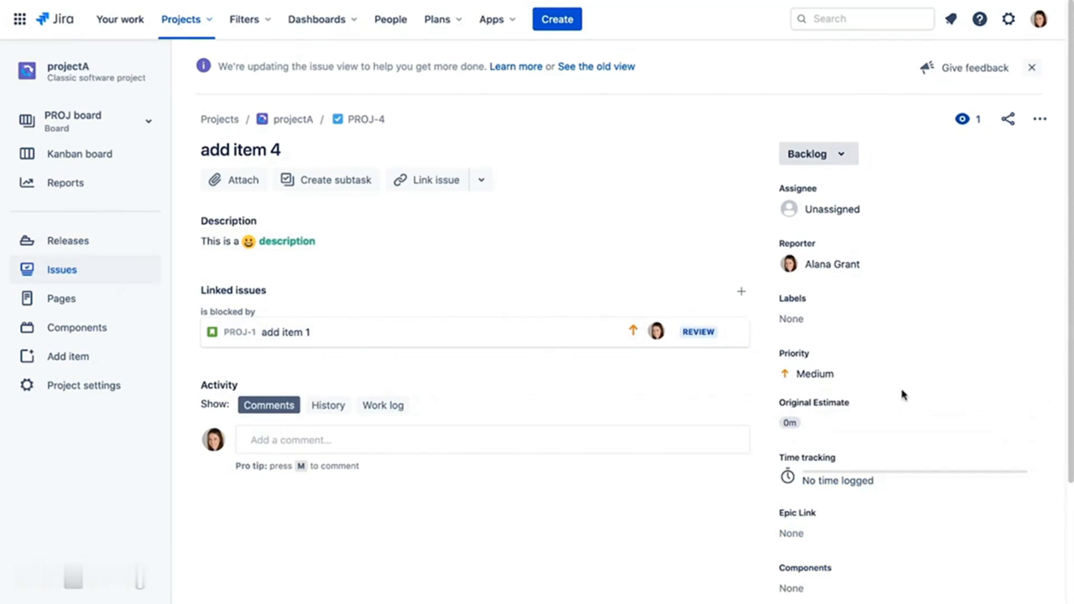
left_click(809, 423)
left_click_drag(805, 425, 766, 420)
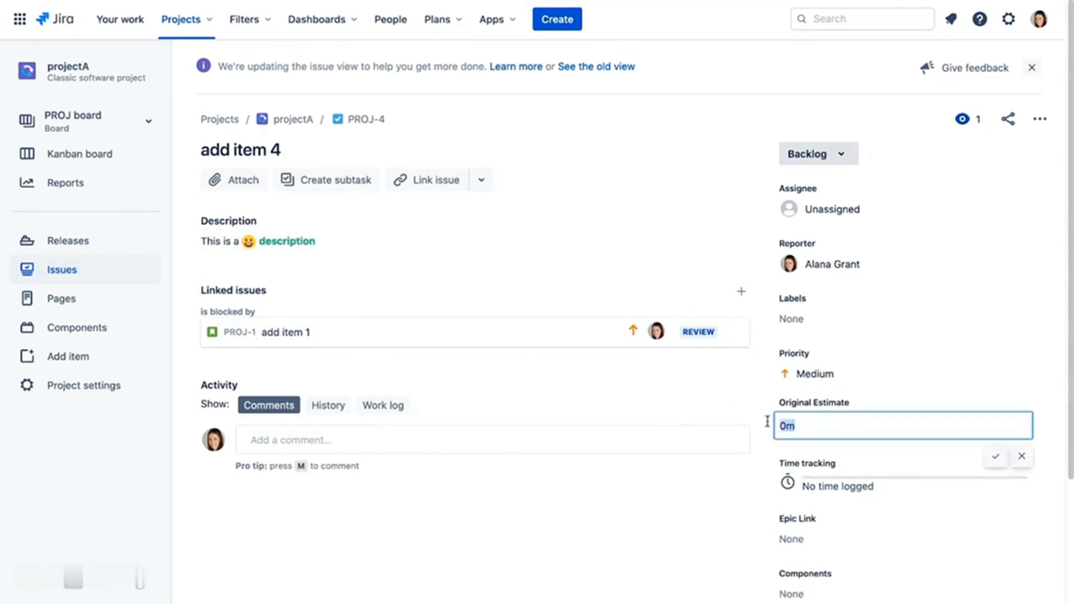
type("4h")
left_click(995, 456)
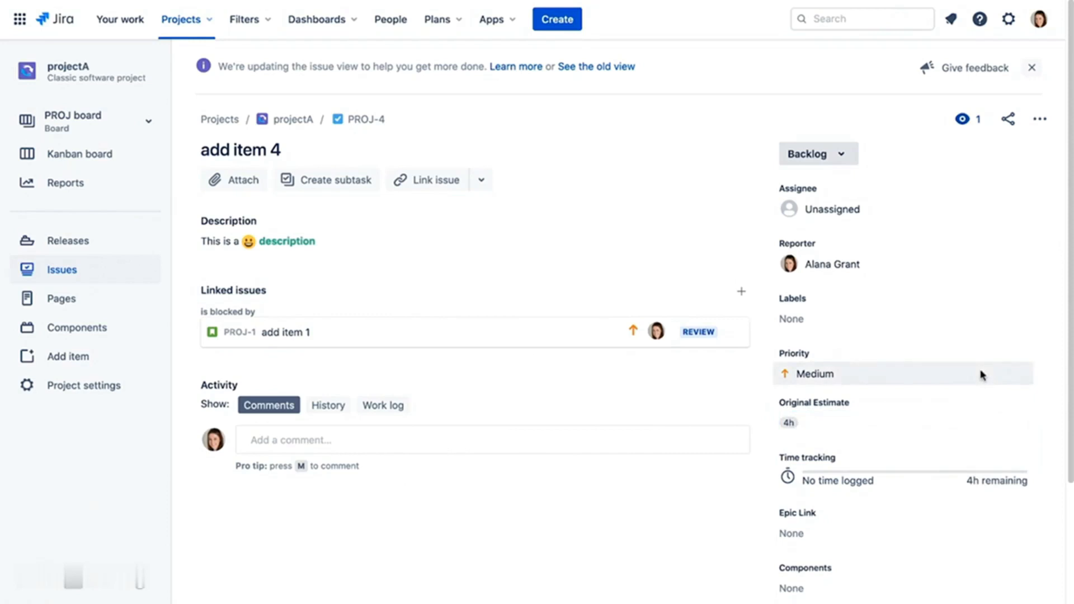
- Log 2h of time spent on add item 4, leaving 2h remaining
left_click(830, 473)
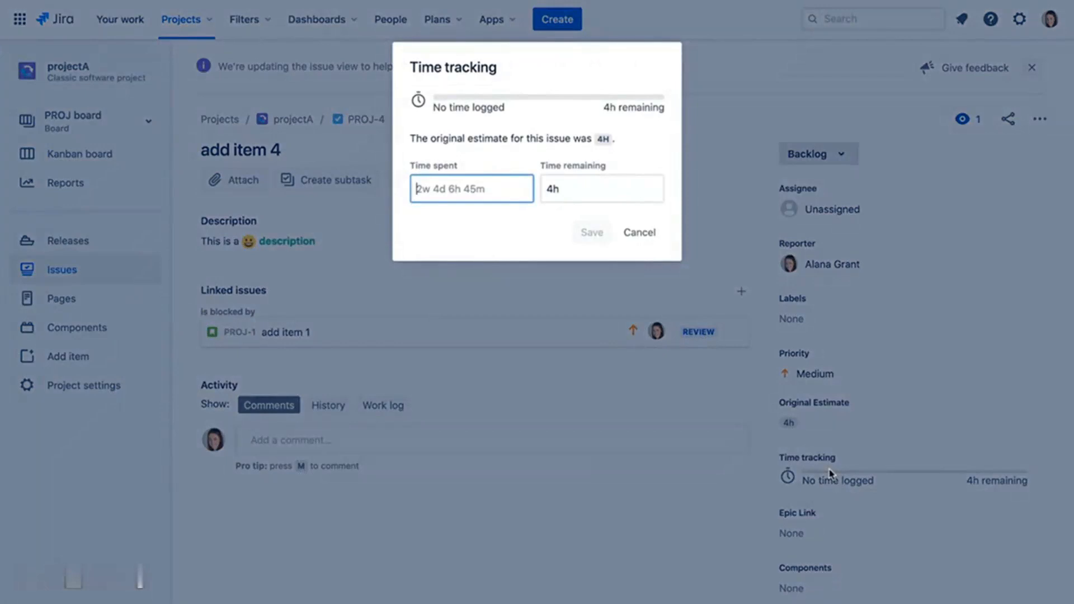
type("2h")
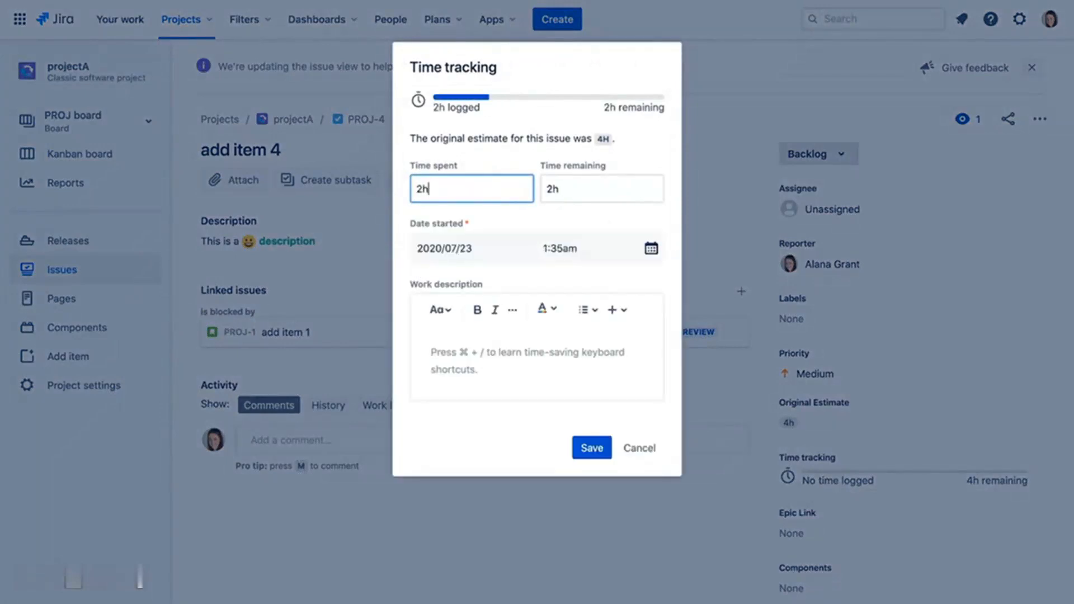
left_click(593, 459)
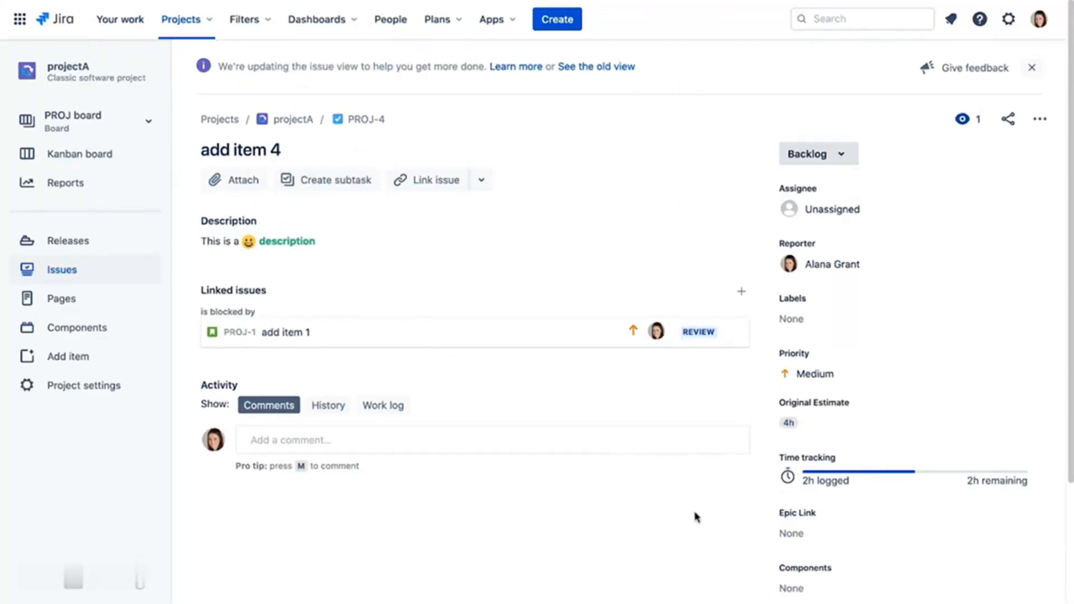
left_click(327, 440)
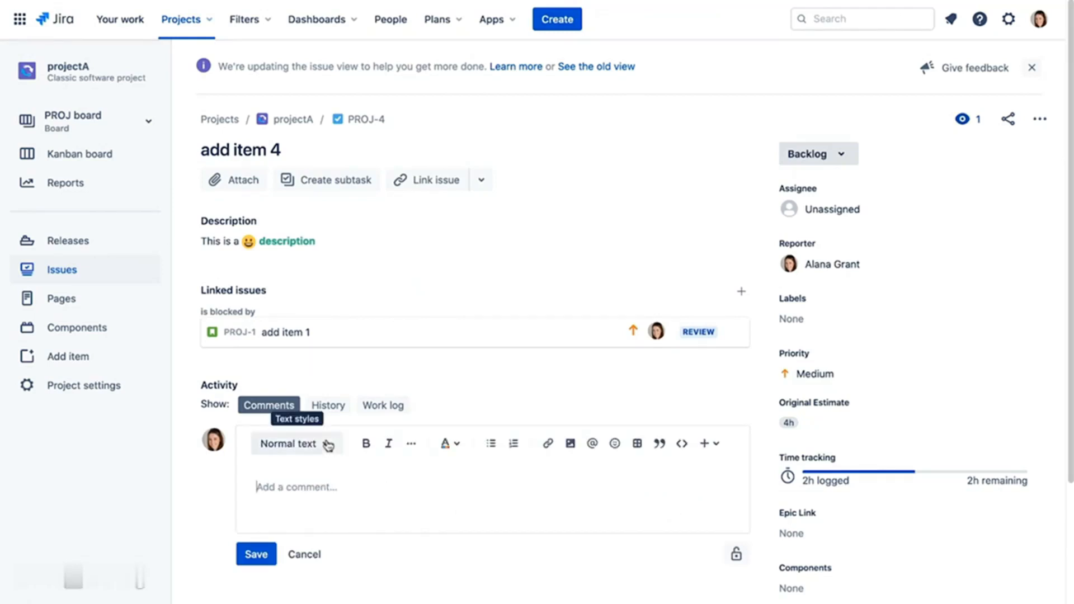
- Post a comment mentioning a teammate: 'please look at this issue'
type("@")
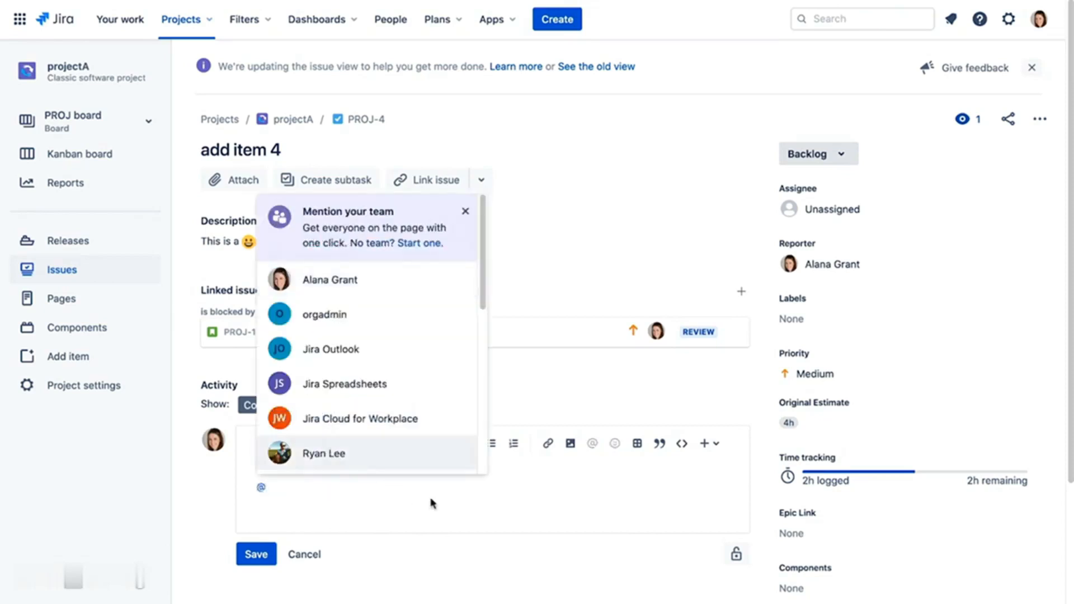
scroll(391, 464, "down", 1)
left_click(359, 422)
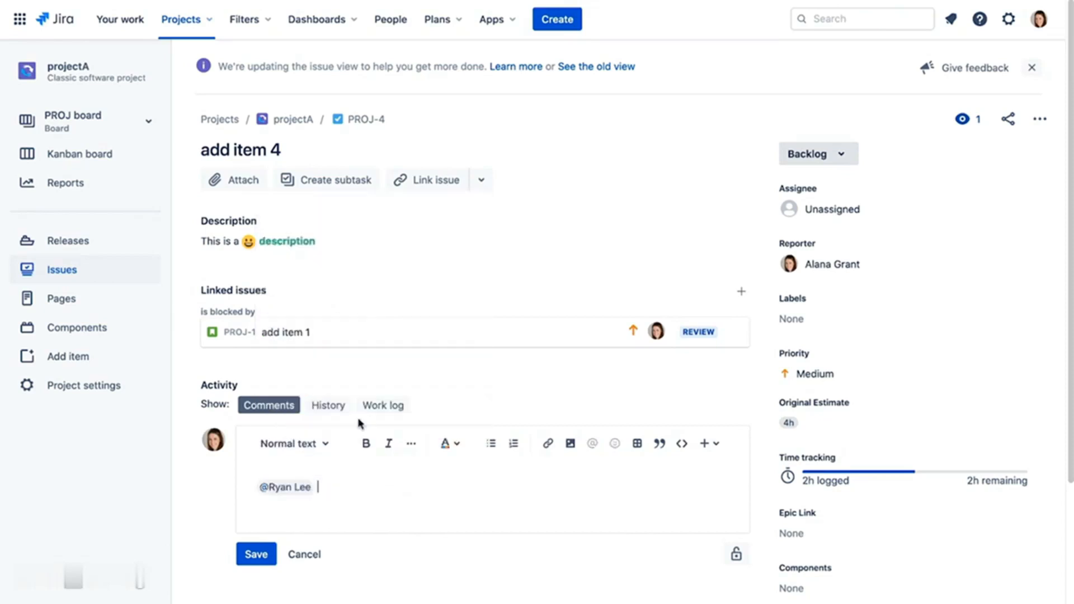
type("please look at this issue")
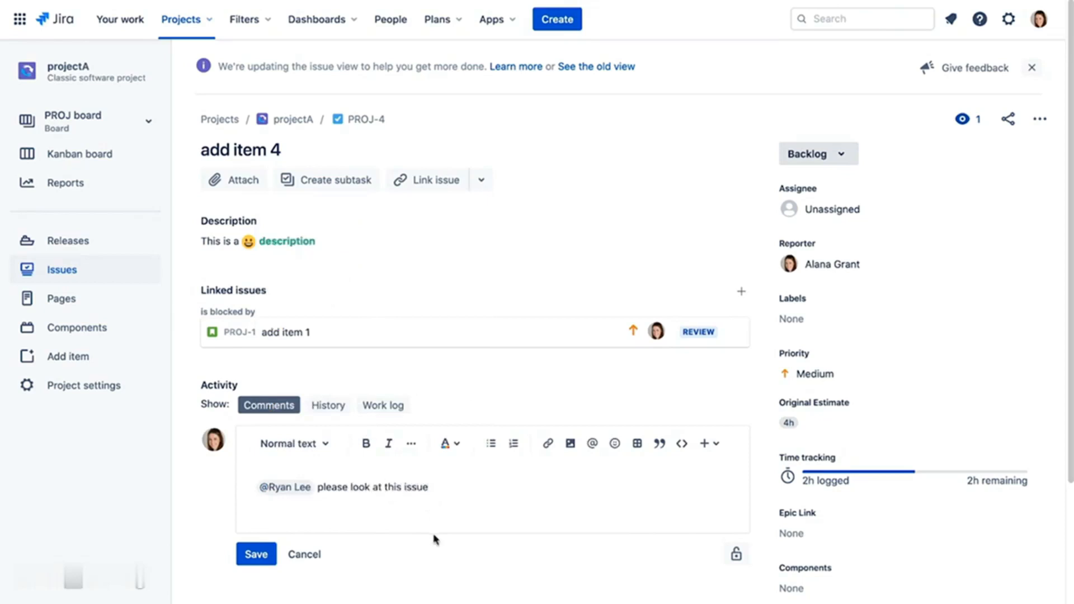
left_click(263, 553)
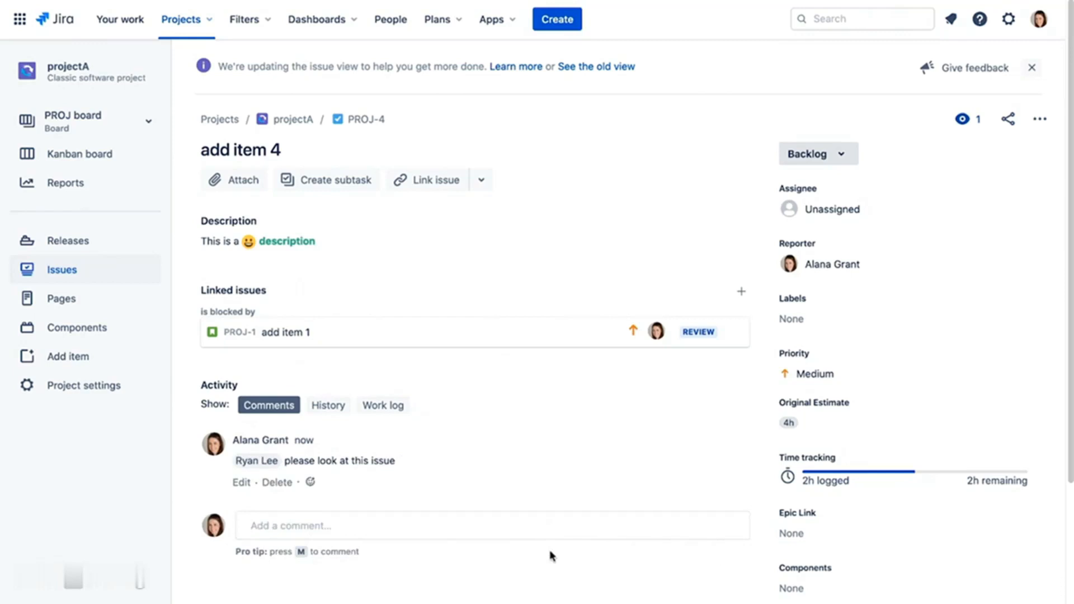
- Review add item 4's change history and its work log showing the 2h entry
left_click(337, 409)
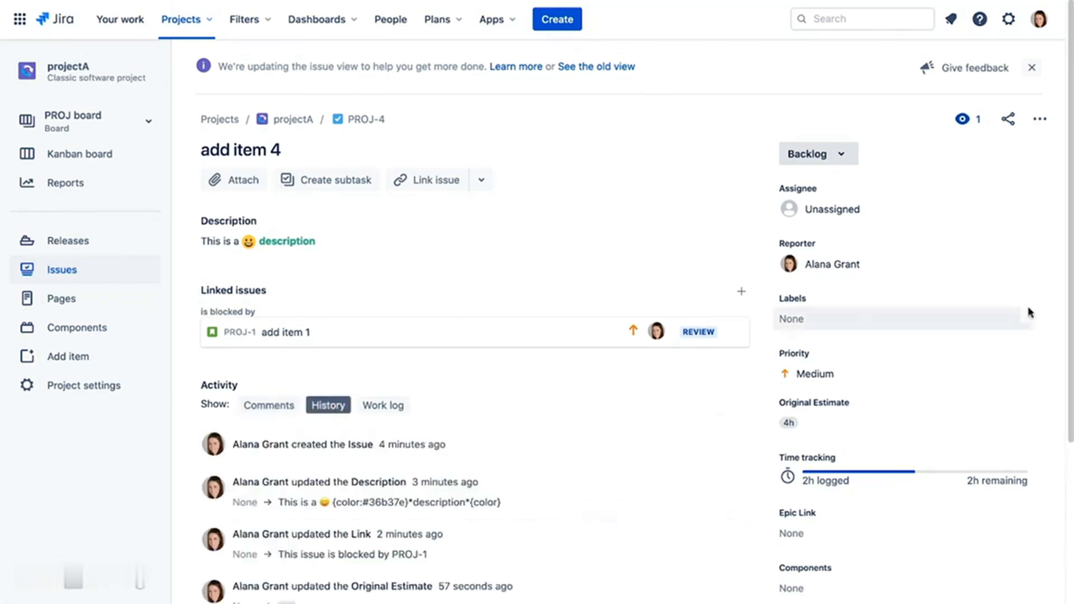
scroll(1031, 311, "down", 3)
scroll(636, 333, "down", 1)
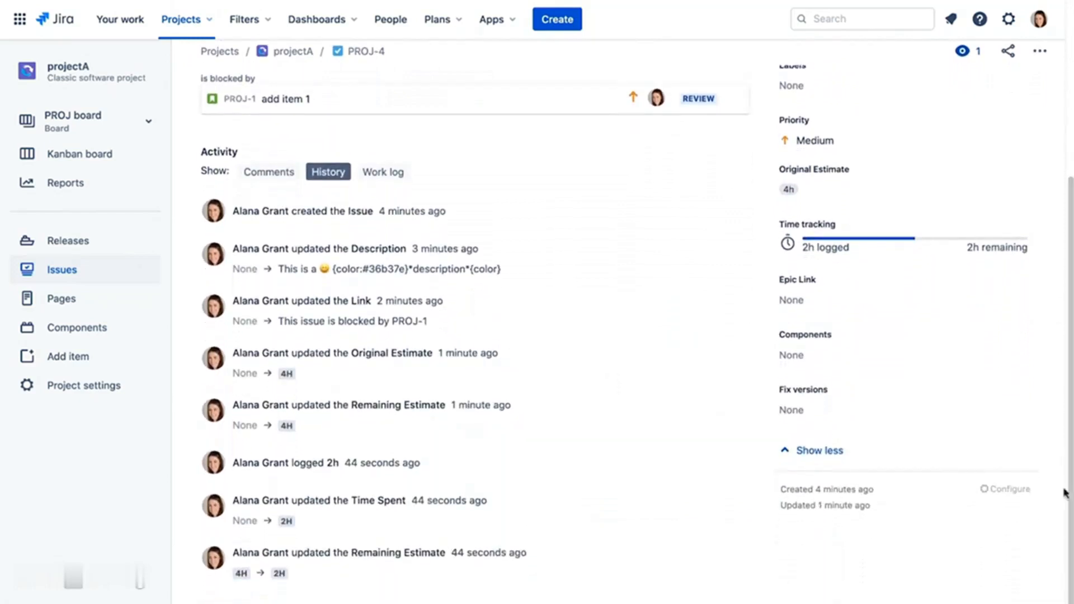
left_click(379, 173)
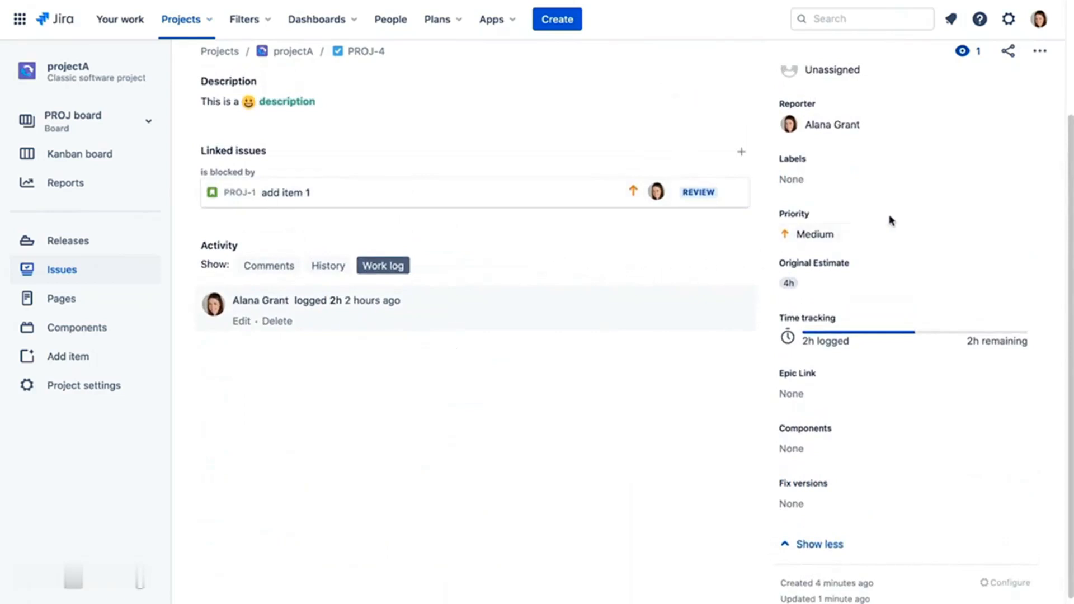
left_click_drag(1070, 215, 1070, 86)
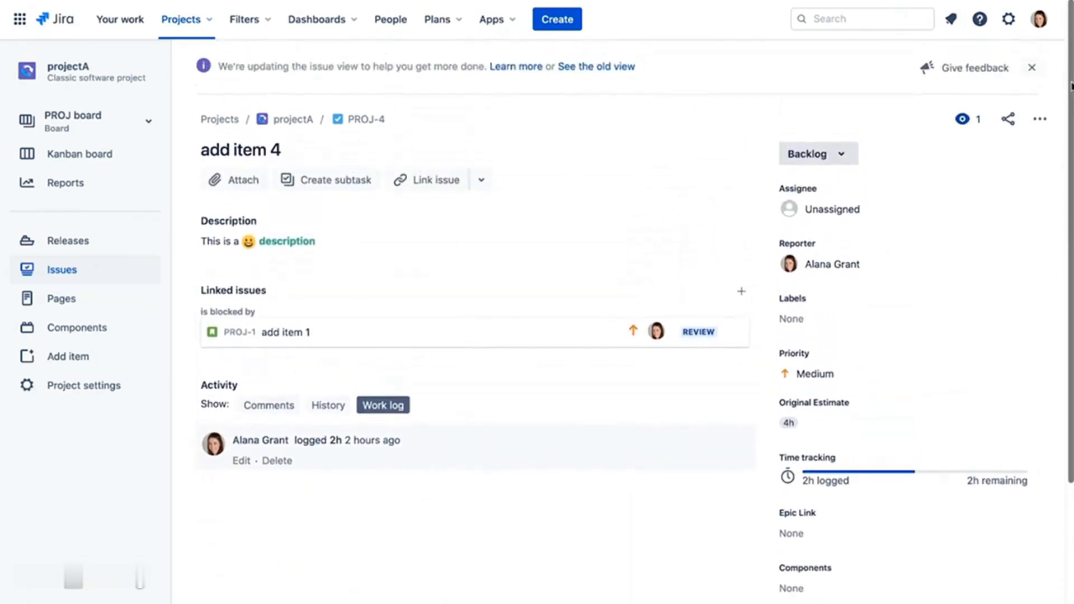
- Assign add item 4 to the teammate found by searching 'r'
left_click(850, 208)
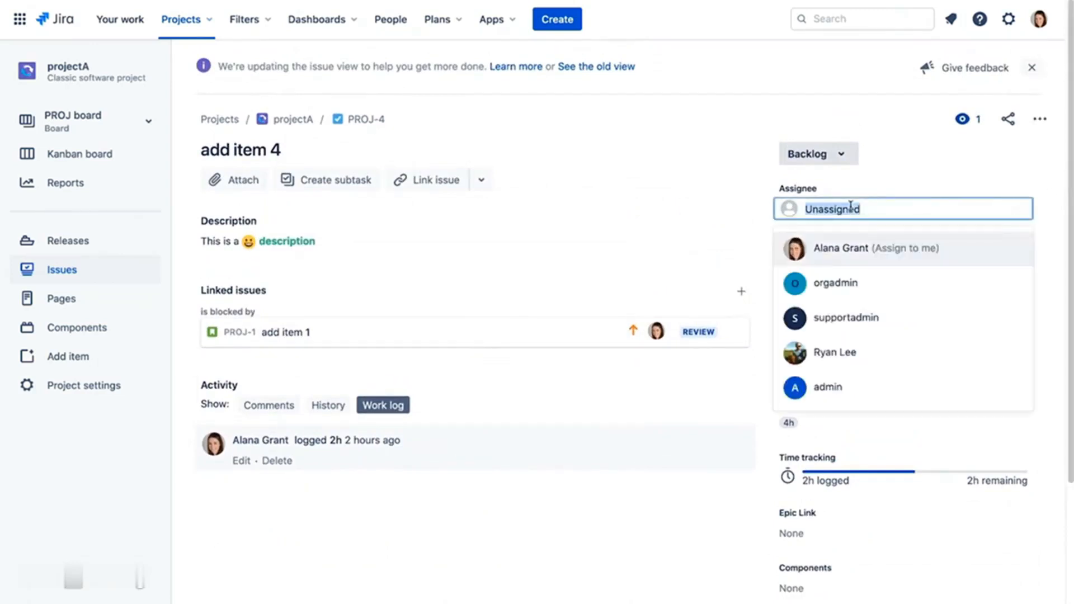
type("r")
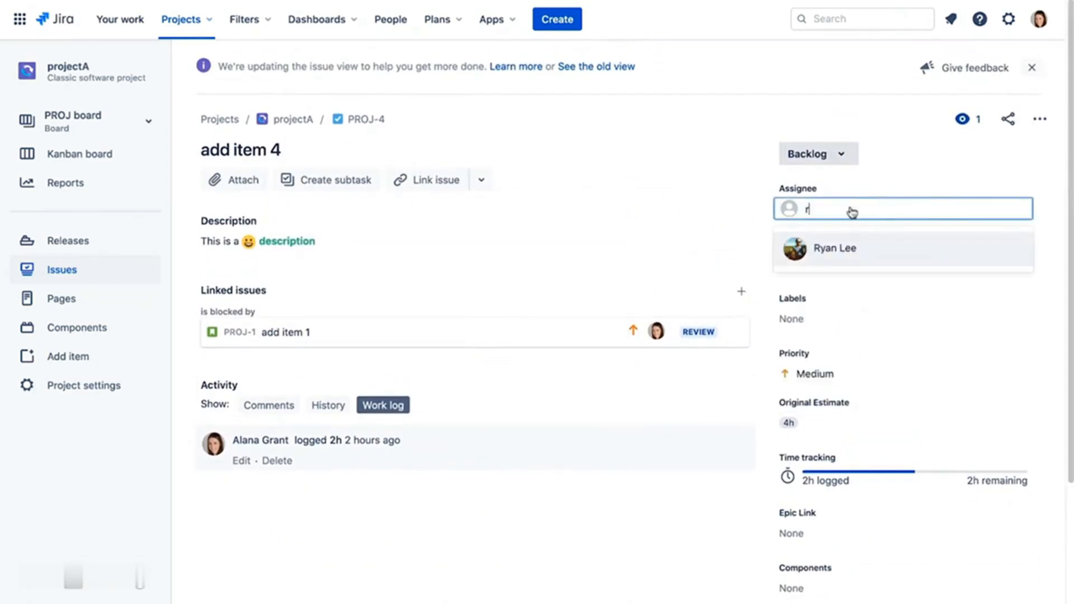
left_click(848, 249)
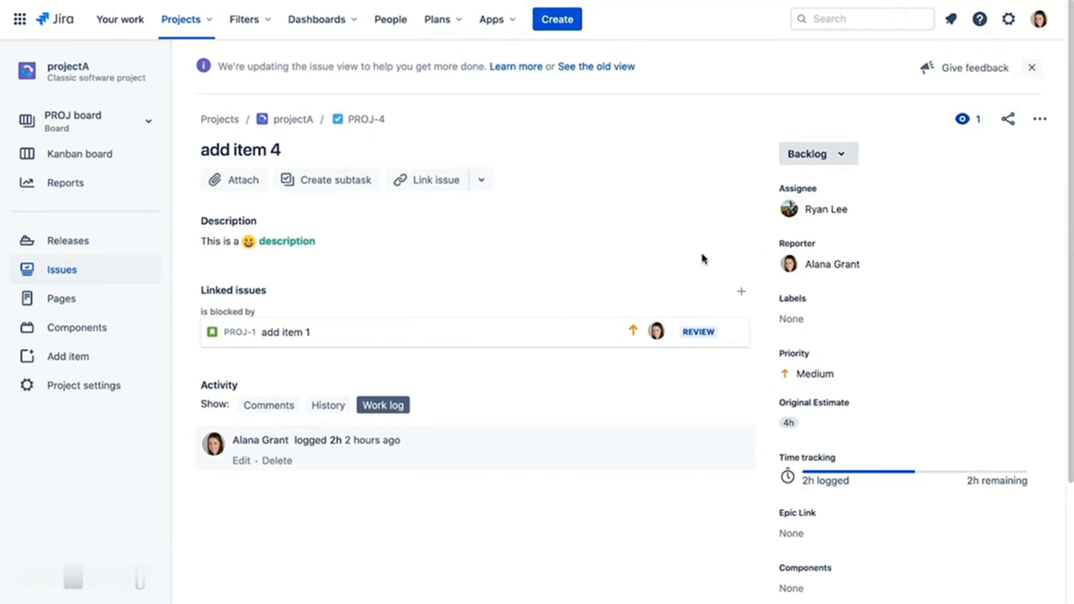
left_click(1007, 120)
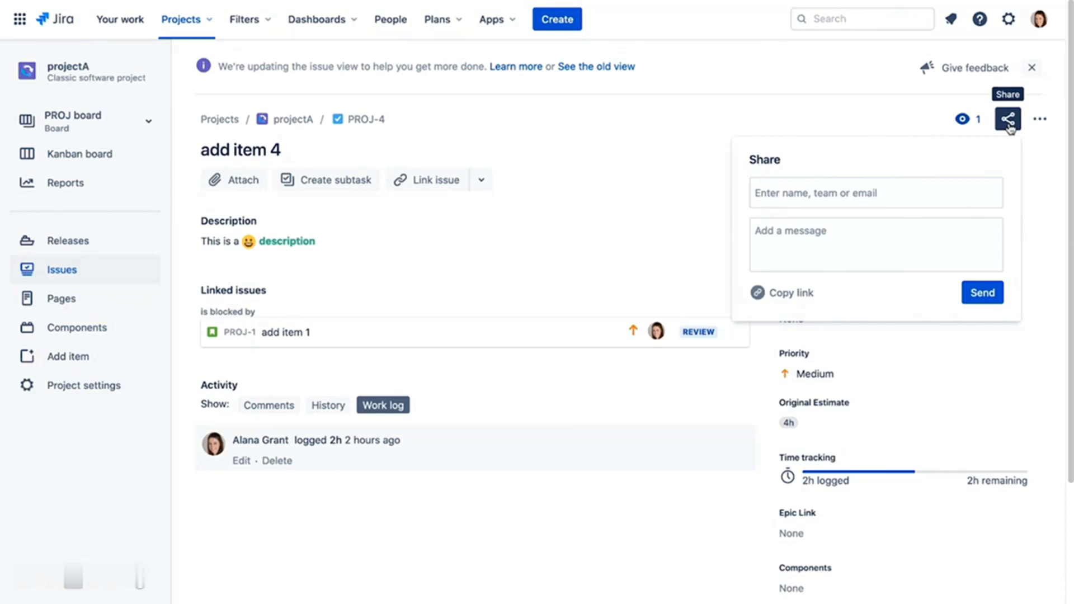
left_click(1008, 121)
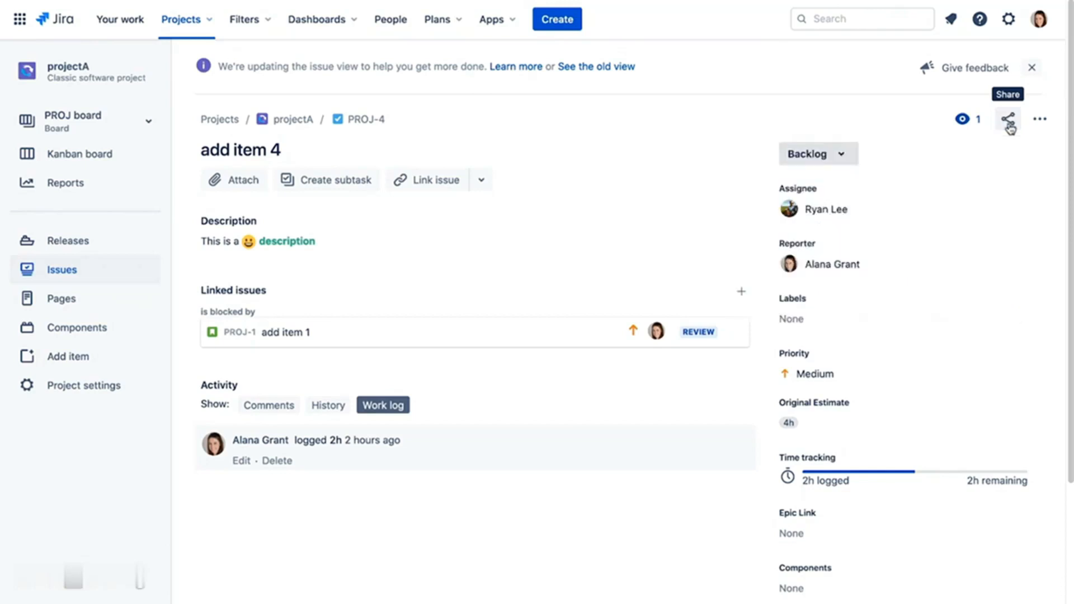
- Add that same teammate as a second watcher on add item 4
left_click(963, 127)
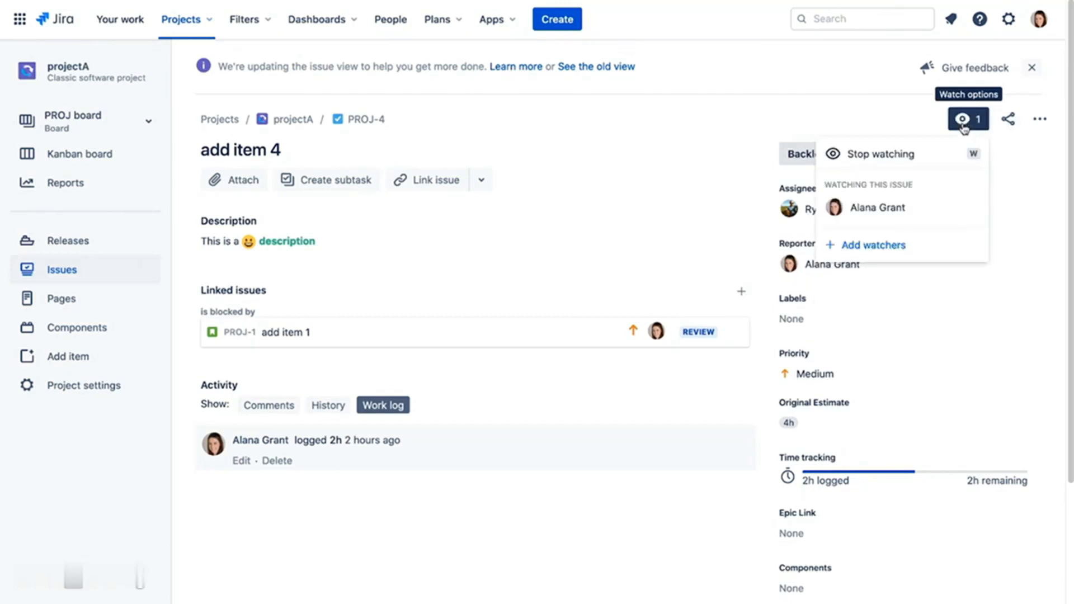
left_click(891, 244)
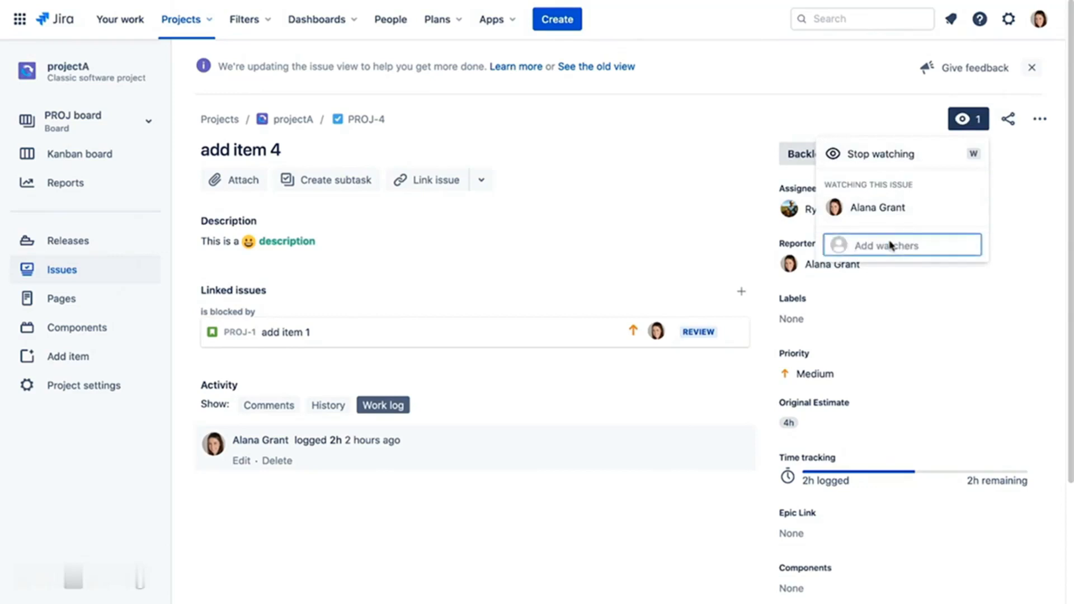
type("r")
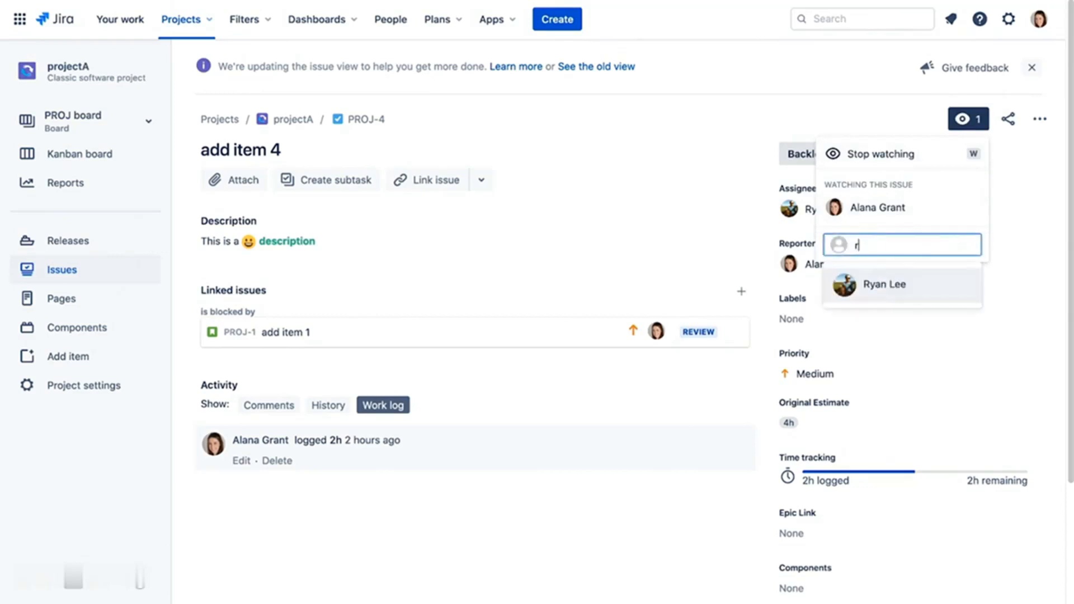
left_click(876, 283)
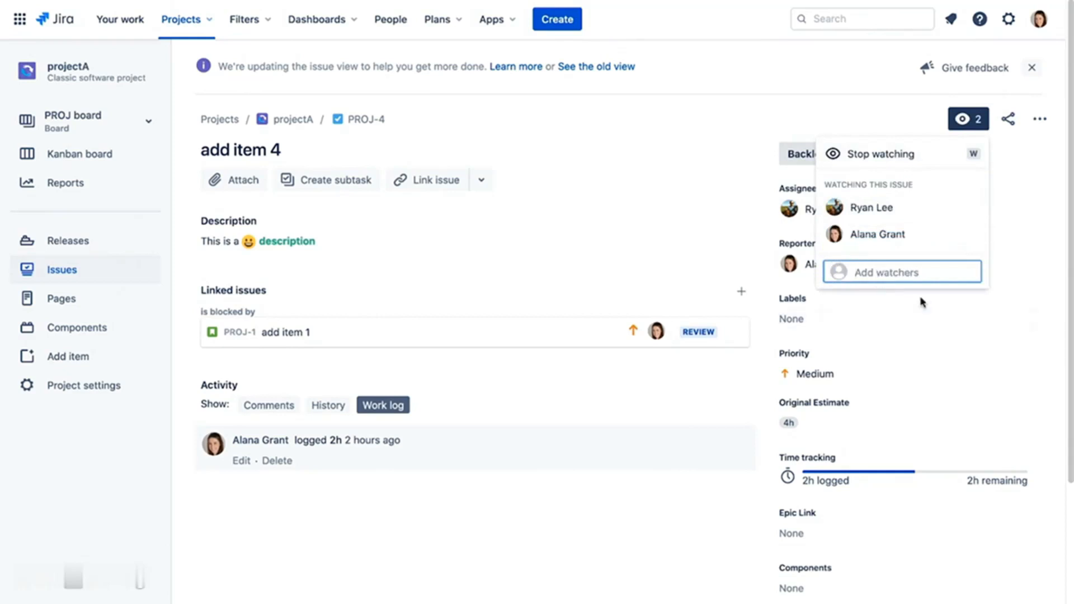
left_click(1009, 241)
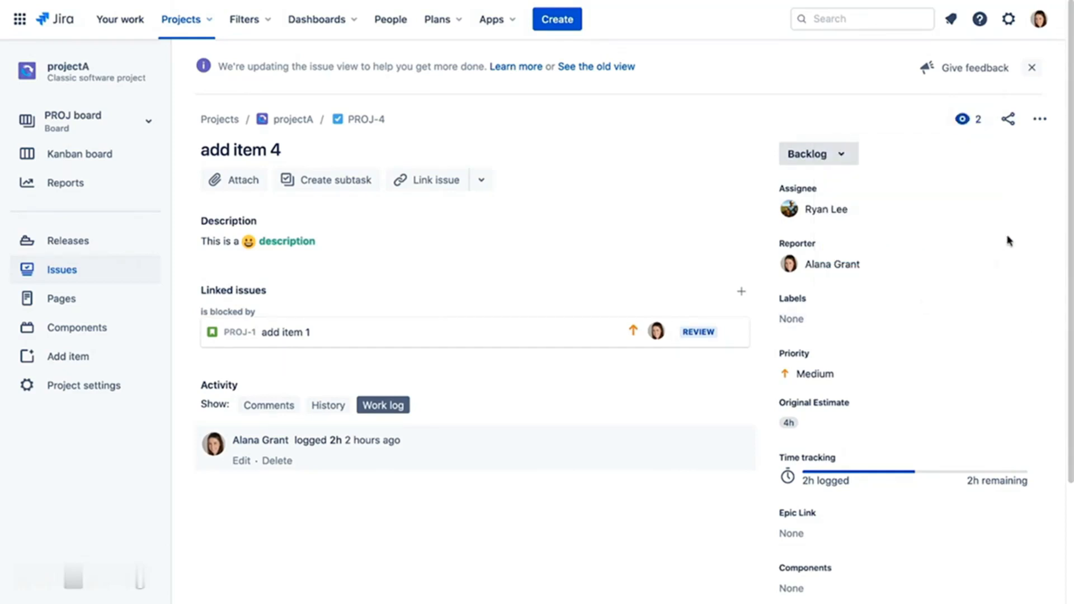
left_click(1038, 18)
- Sign in as the teammate and review their notifications about add item 4
left_click(961, 288)
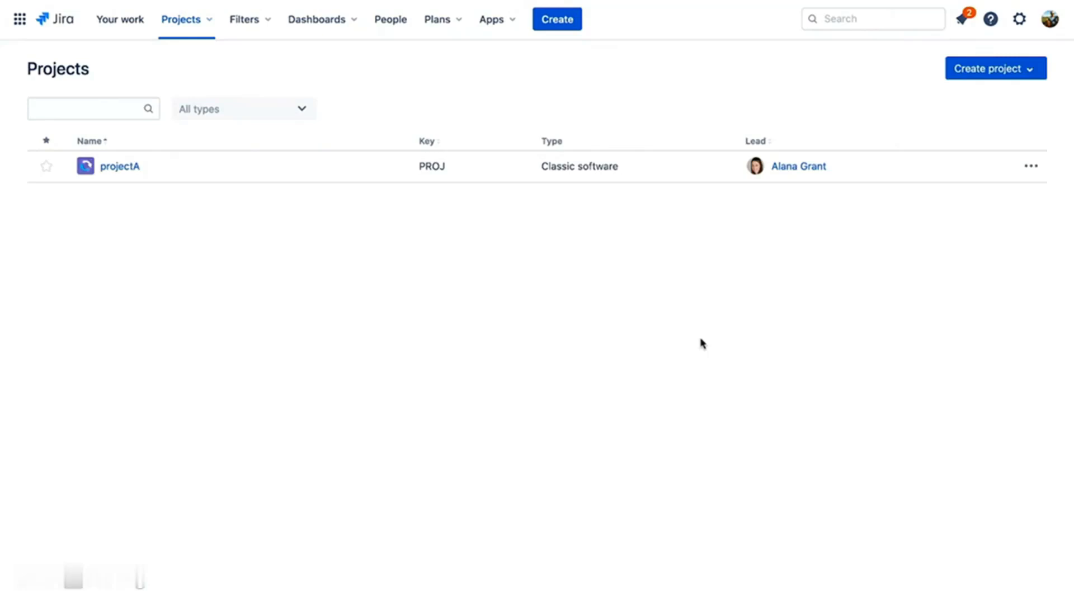
left_click(964, 25)
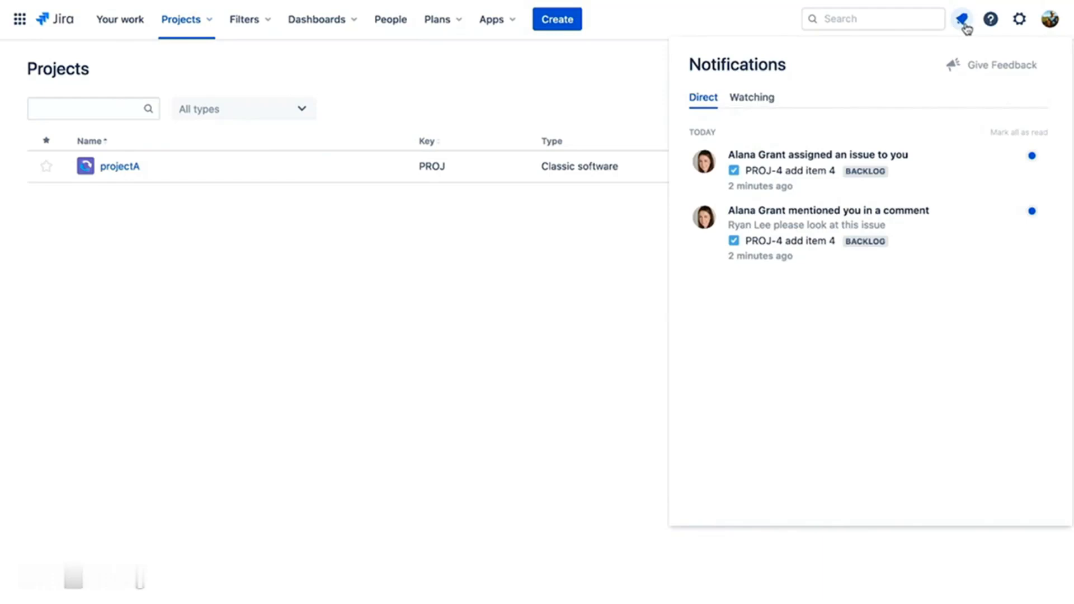
left_click(963, 22)
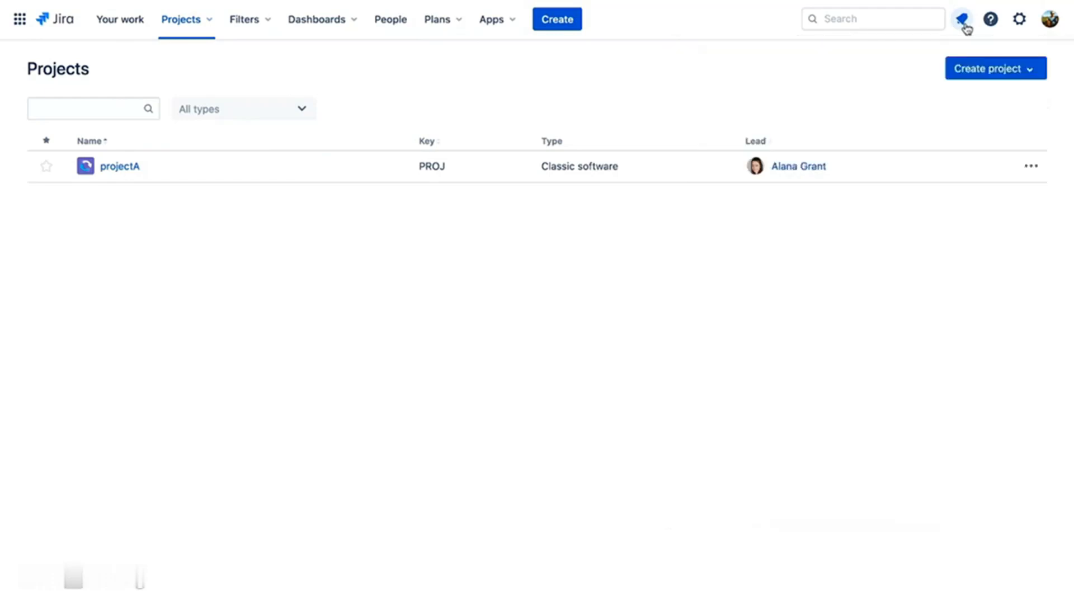
- Switch accounts and open the projectA Kanban board
left_click(1053, 22)
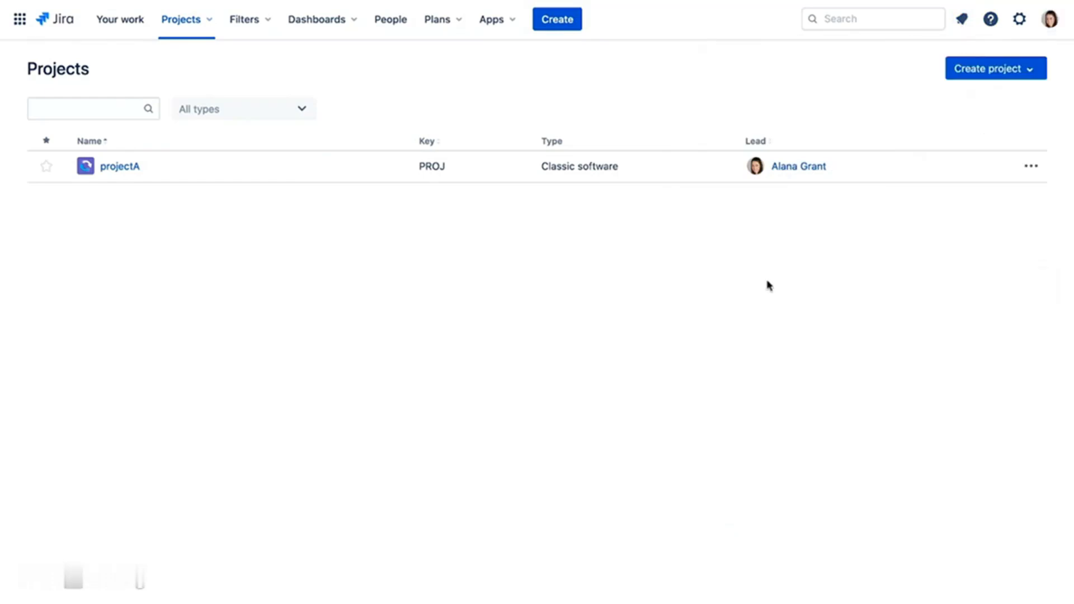
left_click(118, 173)
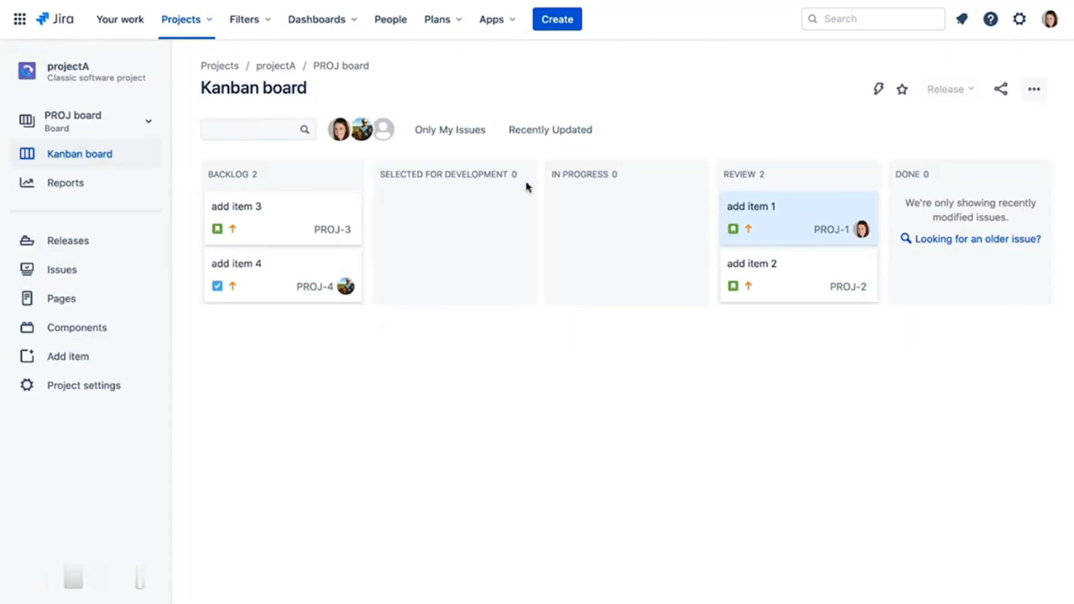
left_click(566, 25)
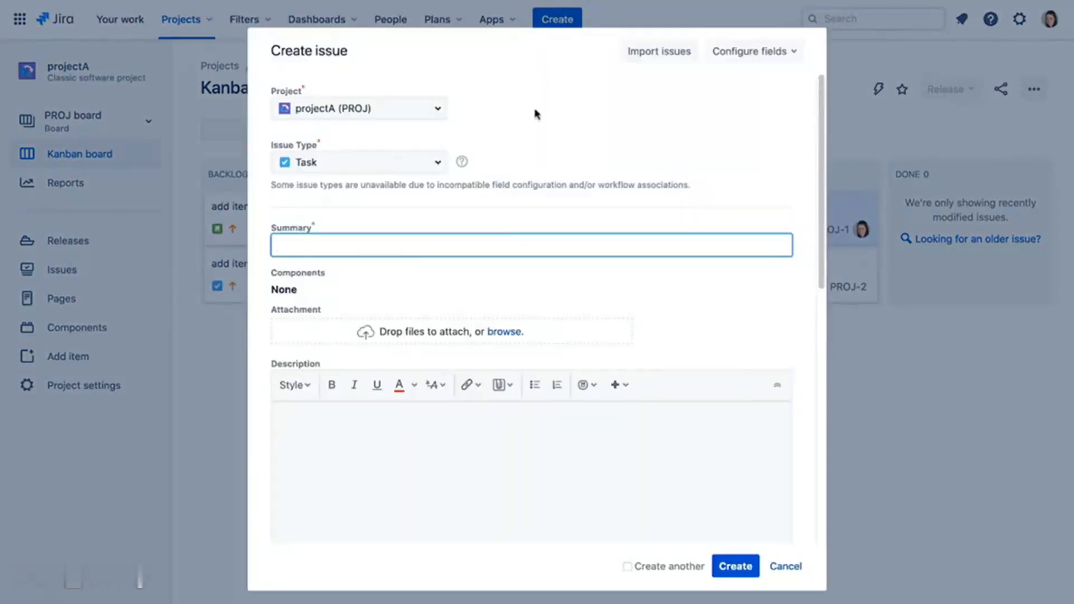
- Create Bug PROJ-5 'bugfix 1' and drag it into Selected for Development
left_click(437, 163)
left_click(413, 224)
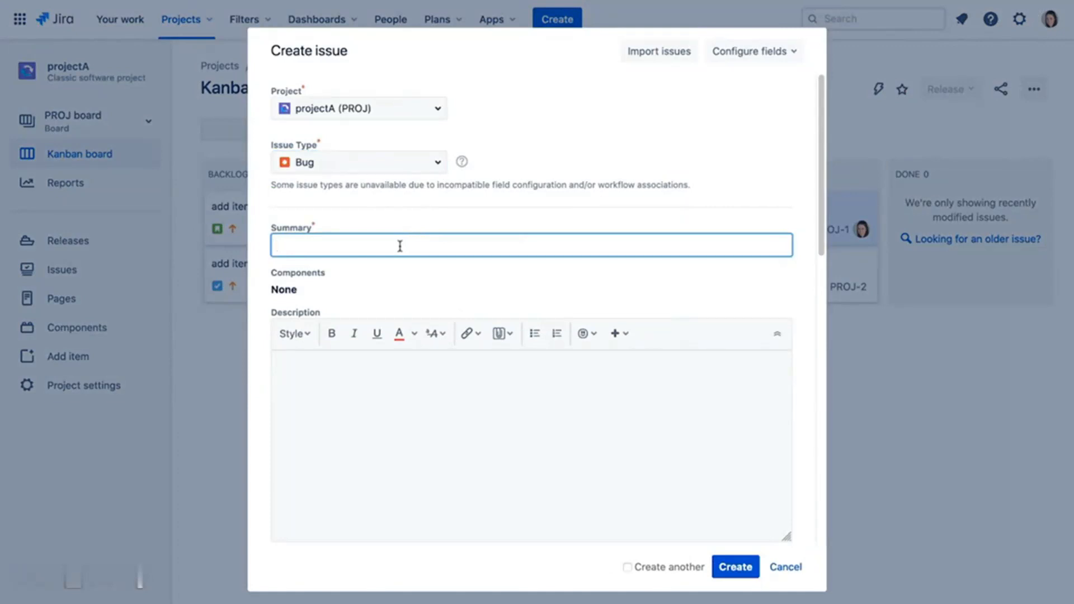
type("bugfix 1")
left_click(725, 566)
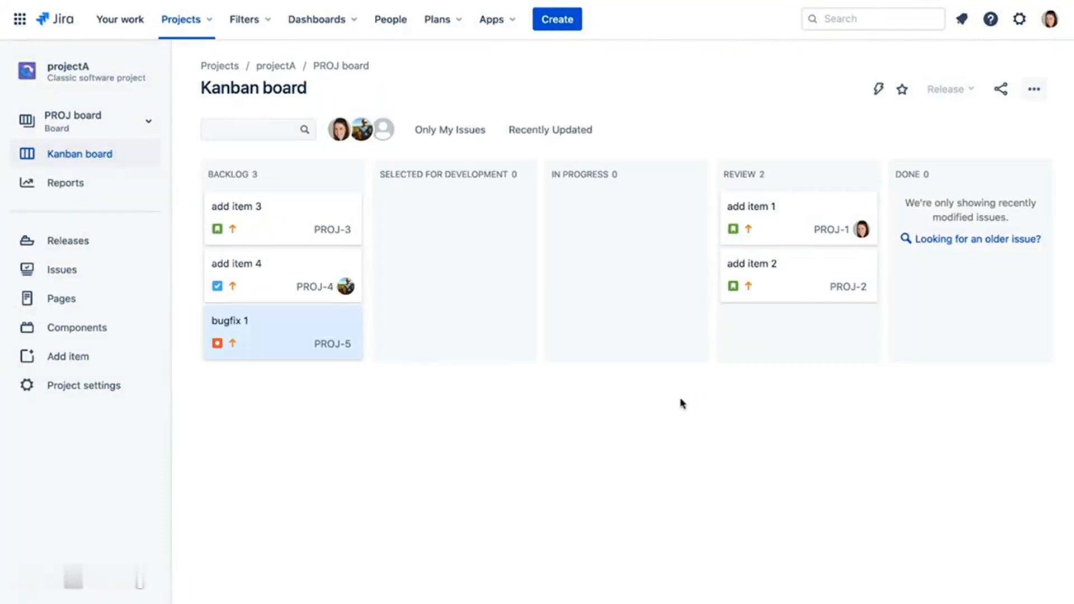
left_click_drag(277, 336, 459, 317)
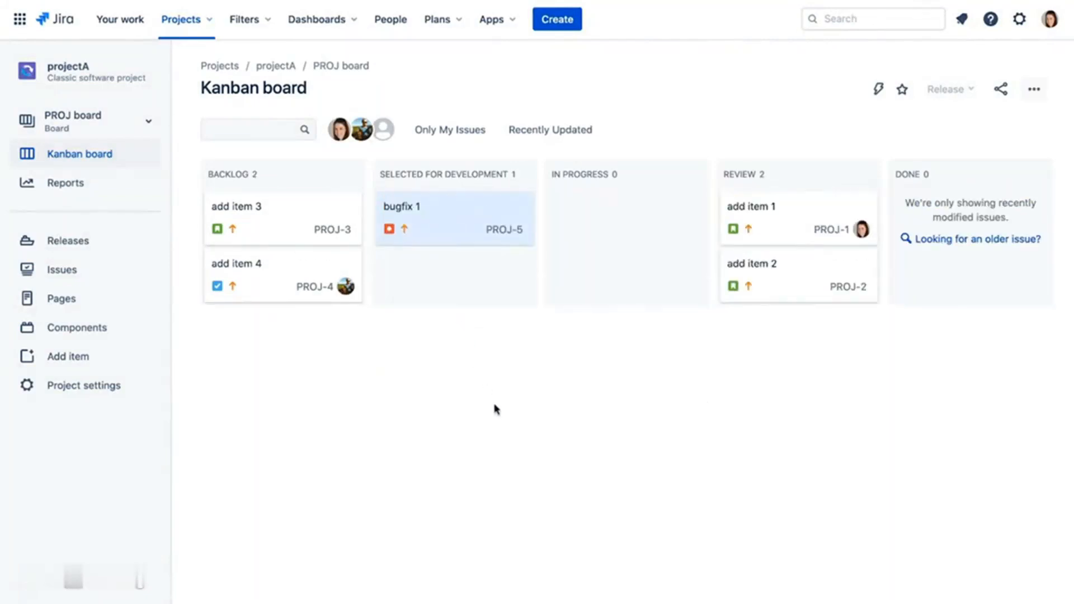
left_click(776, 232)
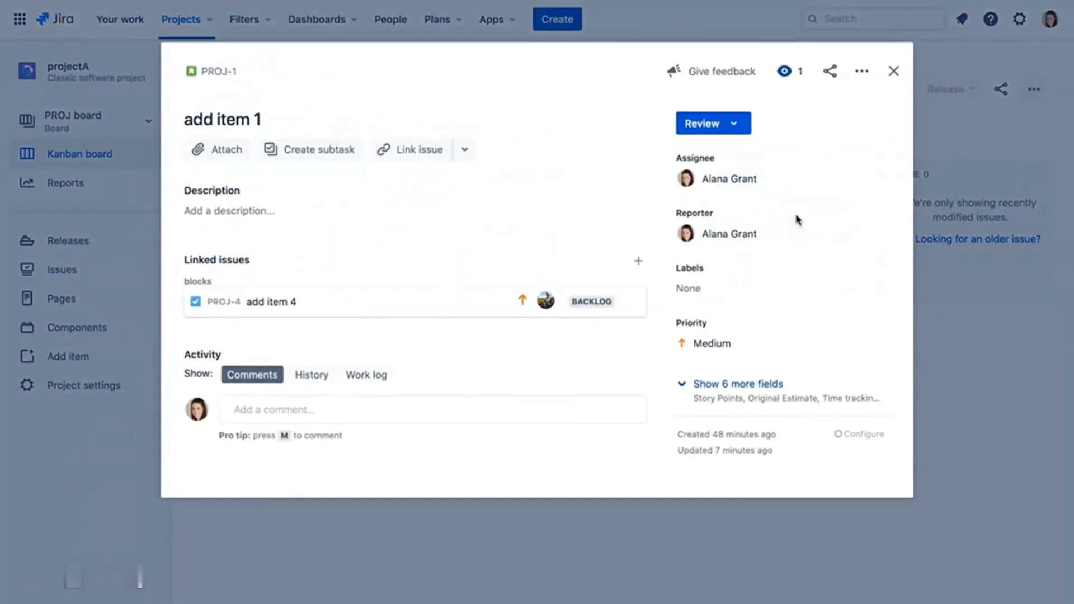
- Add subtasks 'add item 1A' (PROJ-6) and 'add item 1B' (PROJ-7) to add item 1
left_click(331, 158)
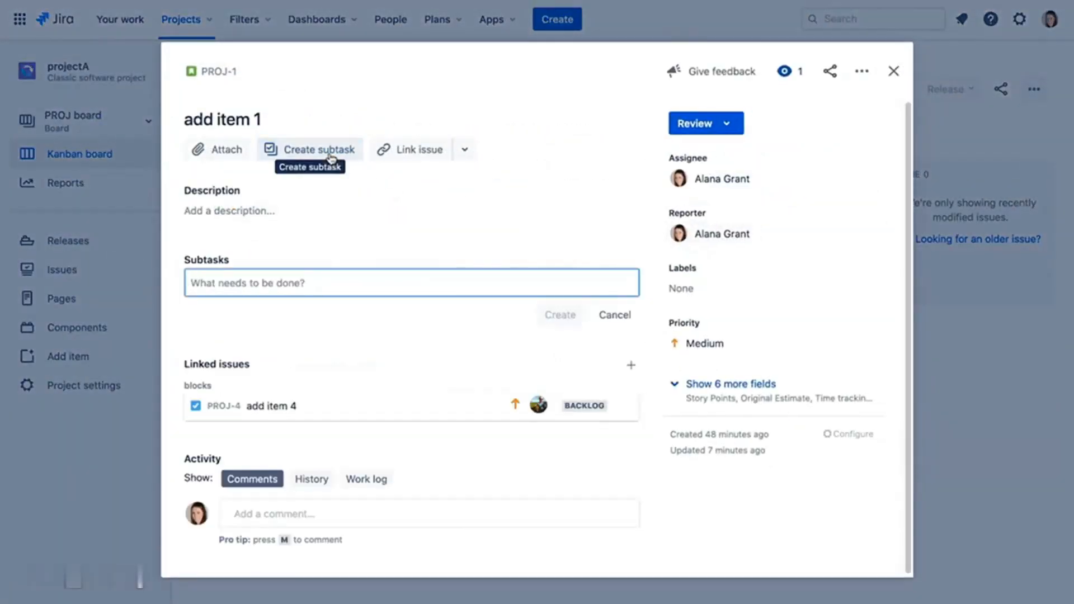
type("ad")
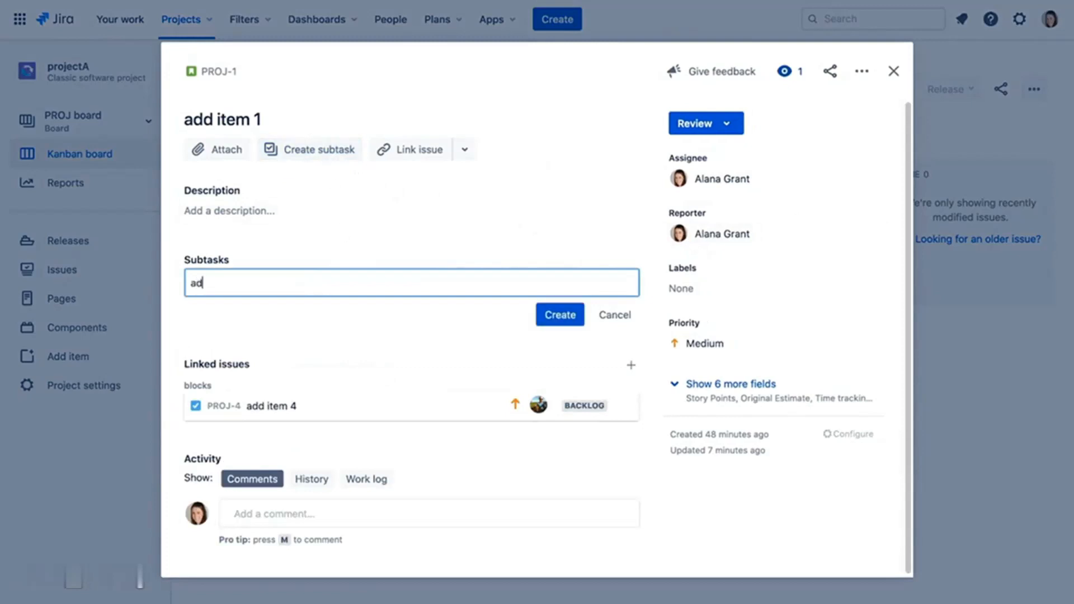
type("d item 1A")
left_click(556, 314)
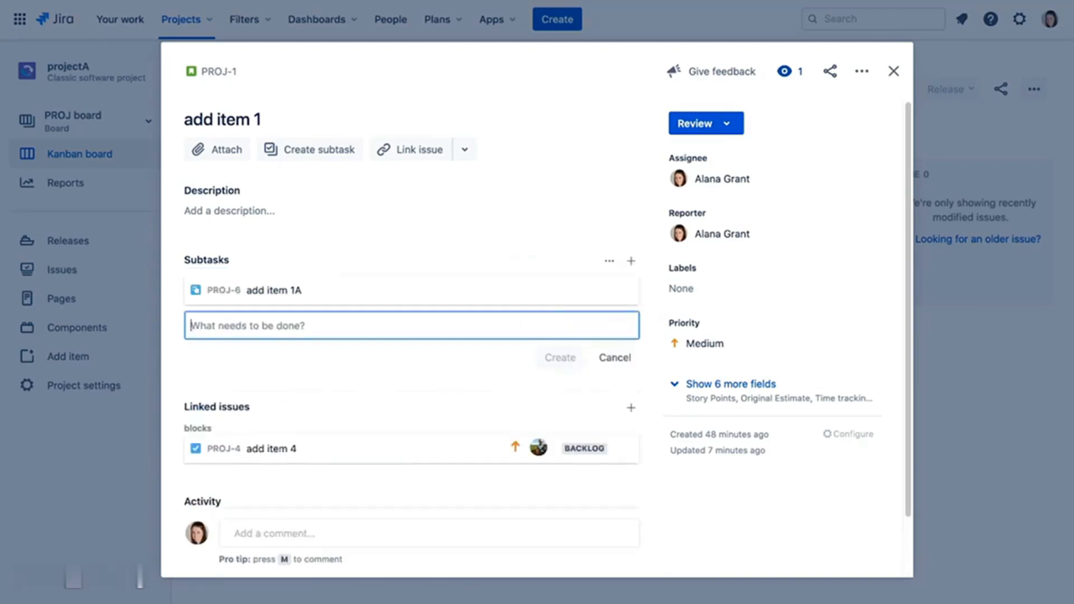
type("add item 1B")
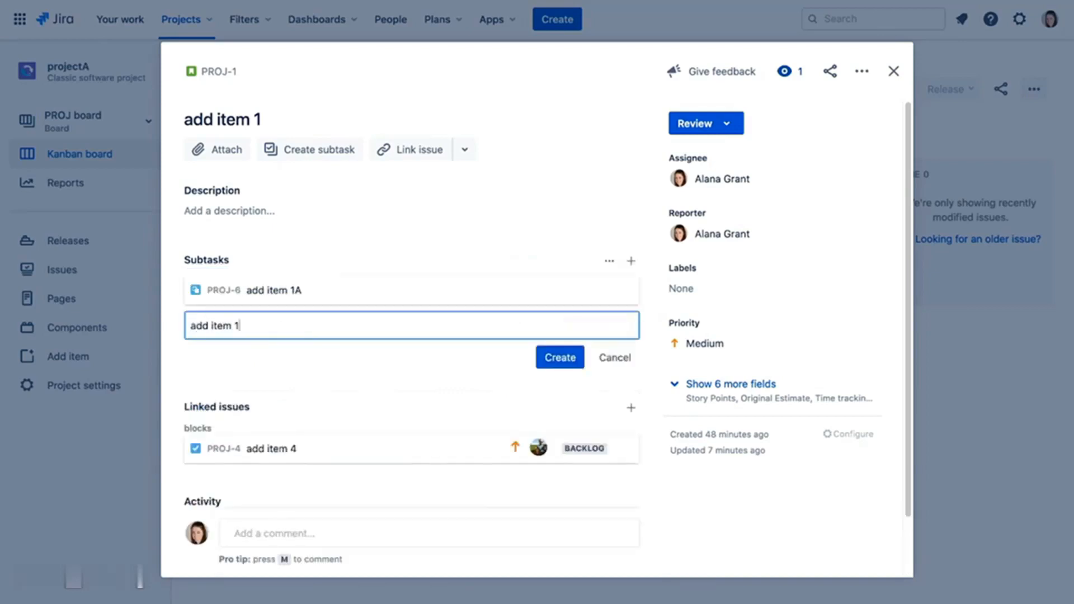
left_click(537, 365)
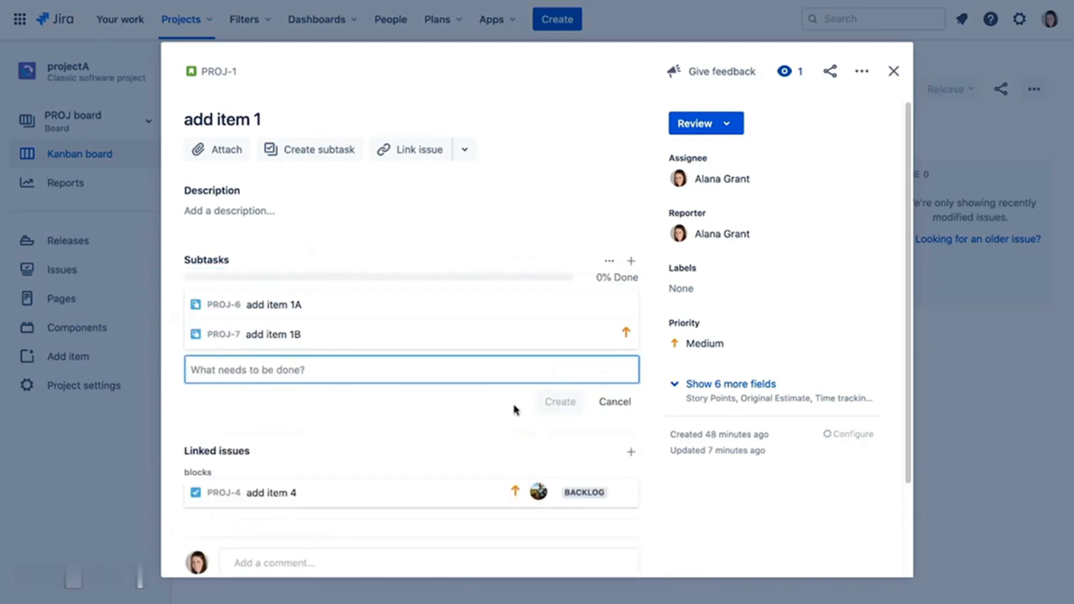
left_click(276, 309)
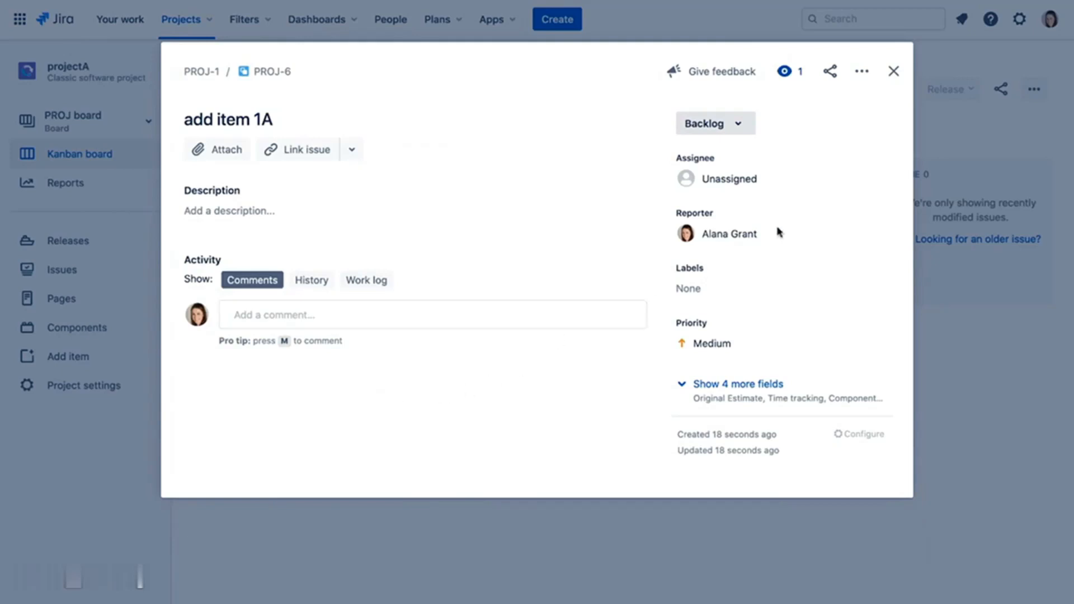
left_click(893, 71)
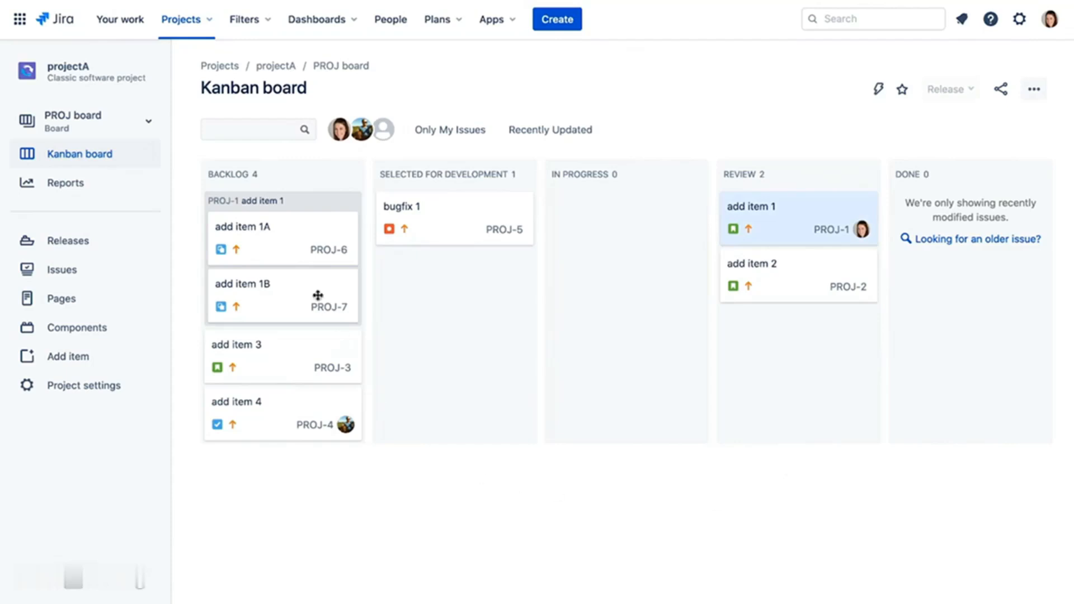
- Move add item 1A, add item 1B and parent add item 1 to Done, then view add item 1
left_click_drag(284, 246, 1002, 277)
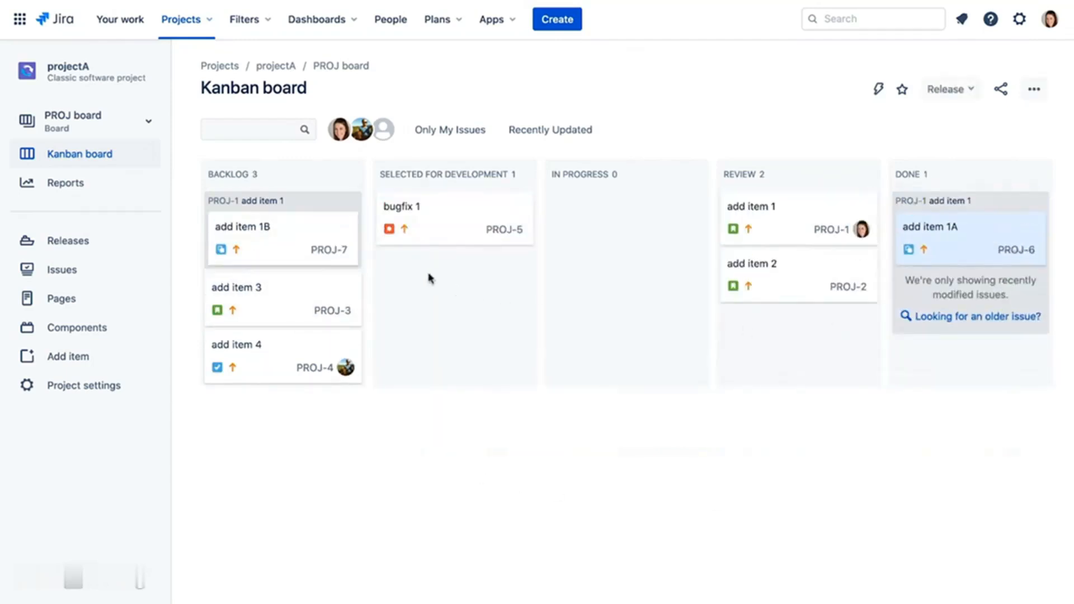
left_click_drag(292, 240, 968, 285)
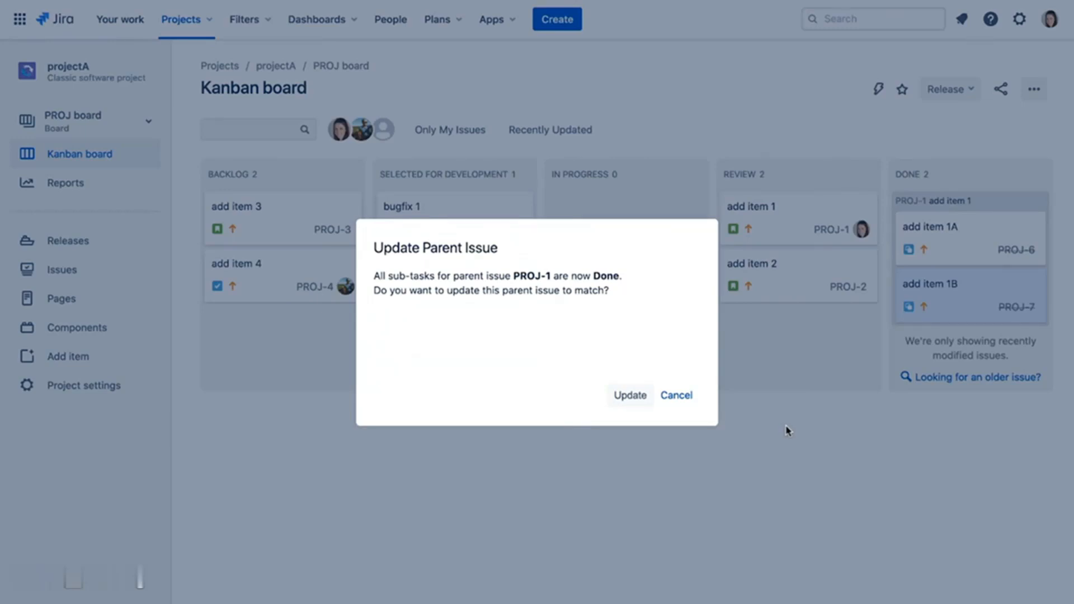
left_click(631, 399)
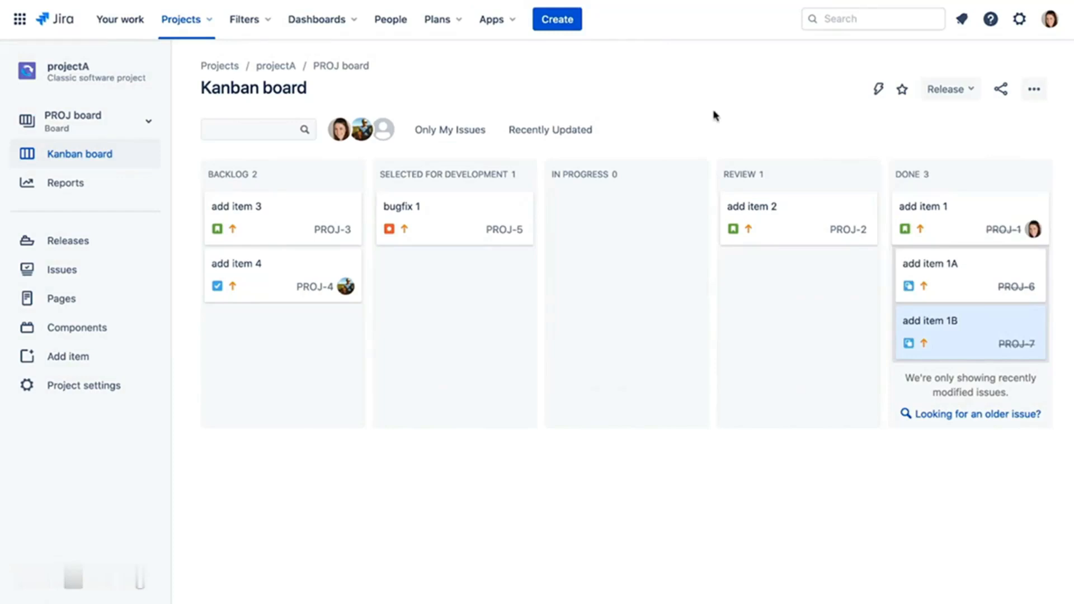
left_click(949, 220)
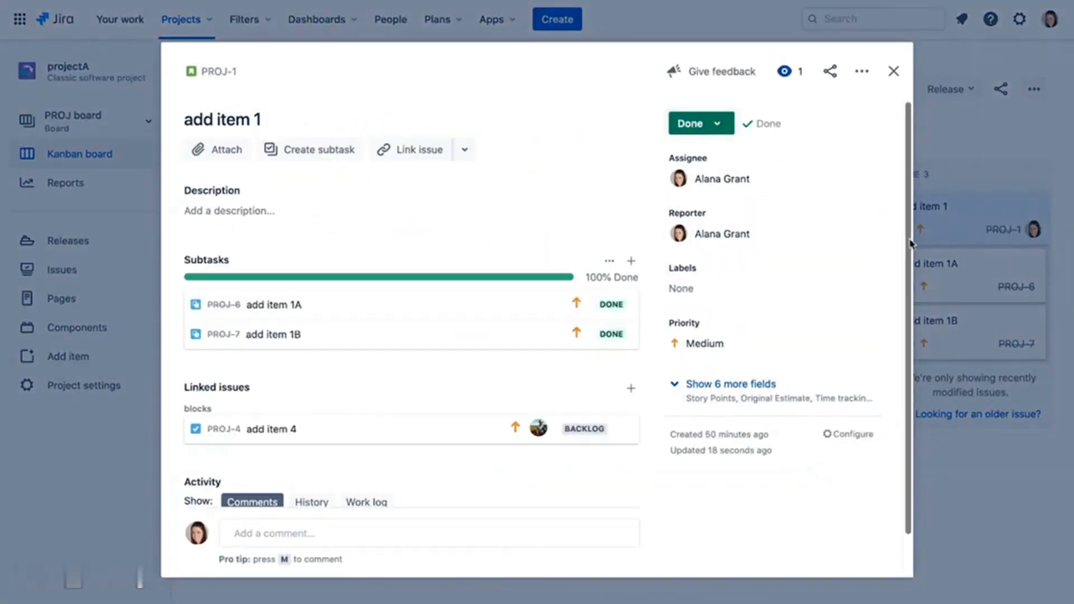
- Close add item 1 and briefly review the bugfix 1 issue details
left_click(892, 72)
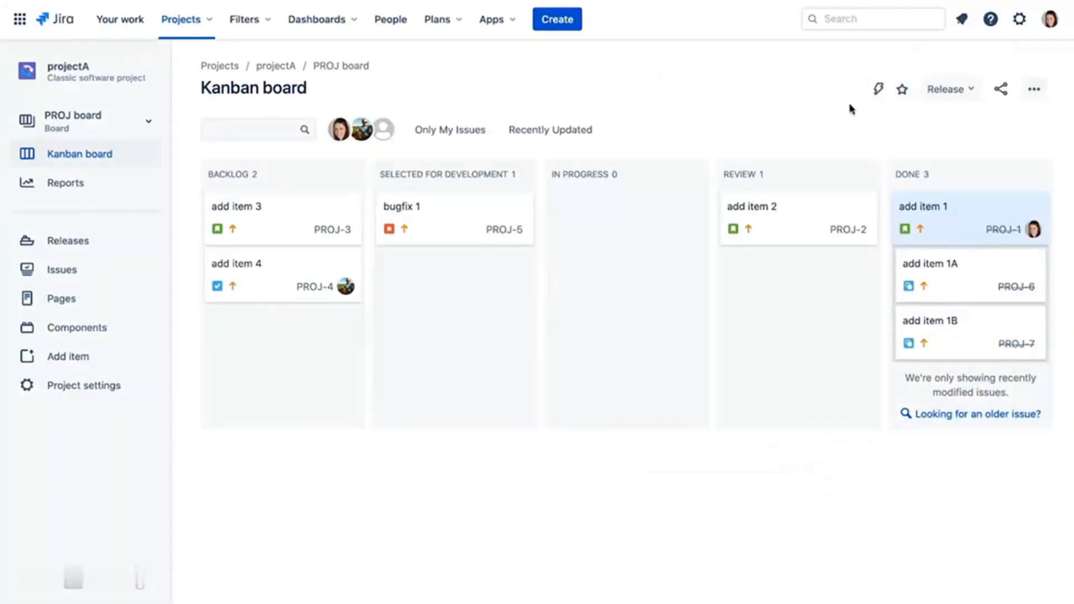
left_click(466, 228)
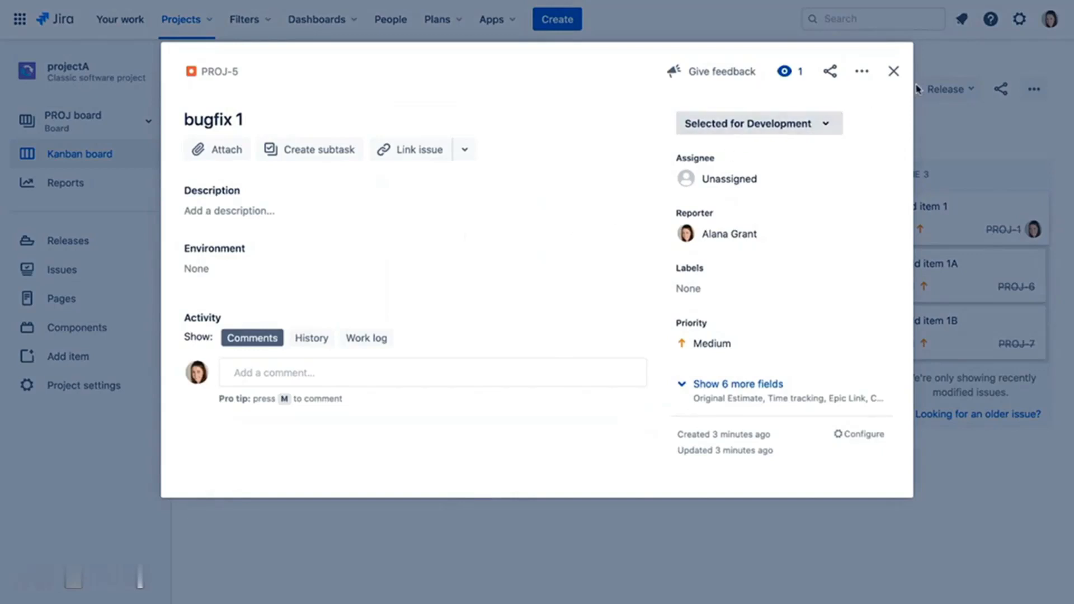
left_click(895, 74)
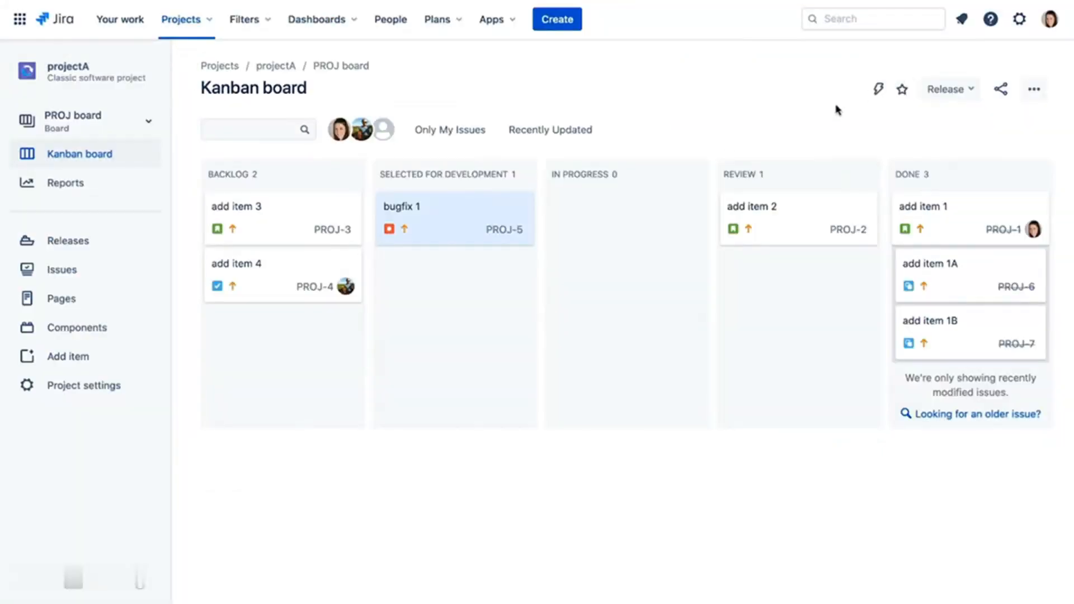
- Label add item 3 (PROJ-3) with refactor and database, then close it
left_click(287, 217)
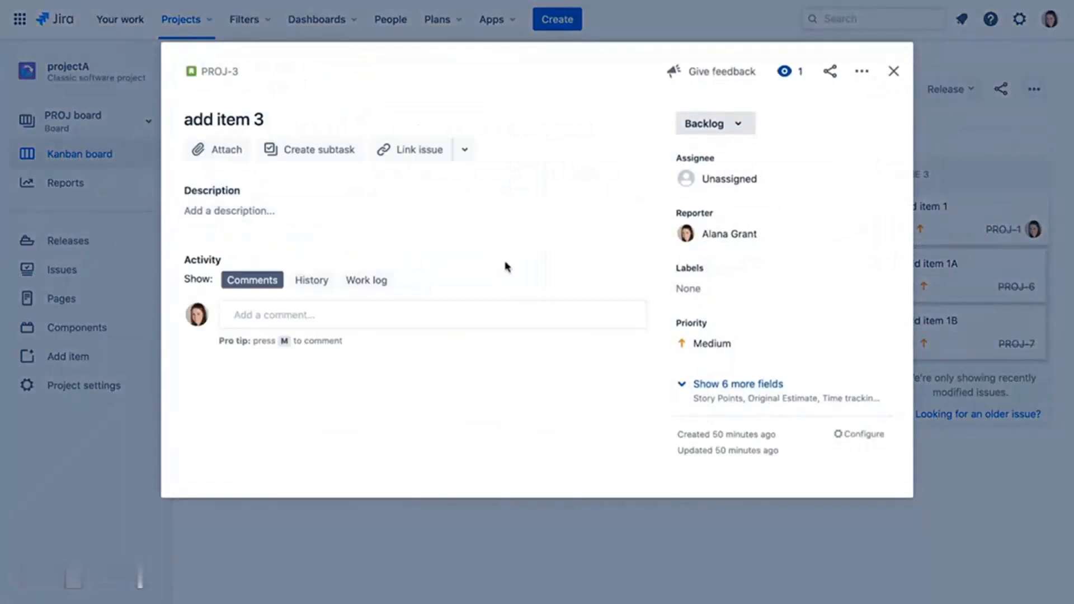
left_click(694, 290)
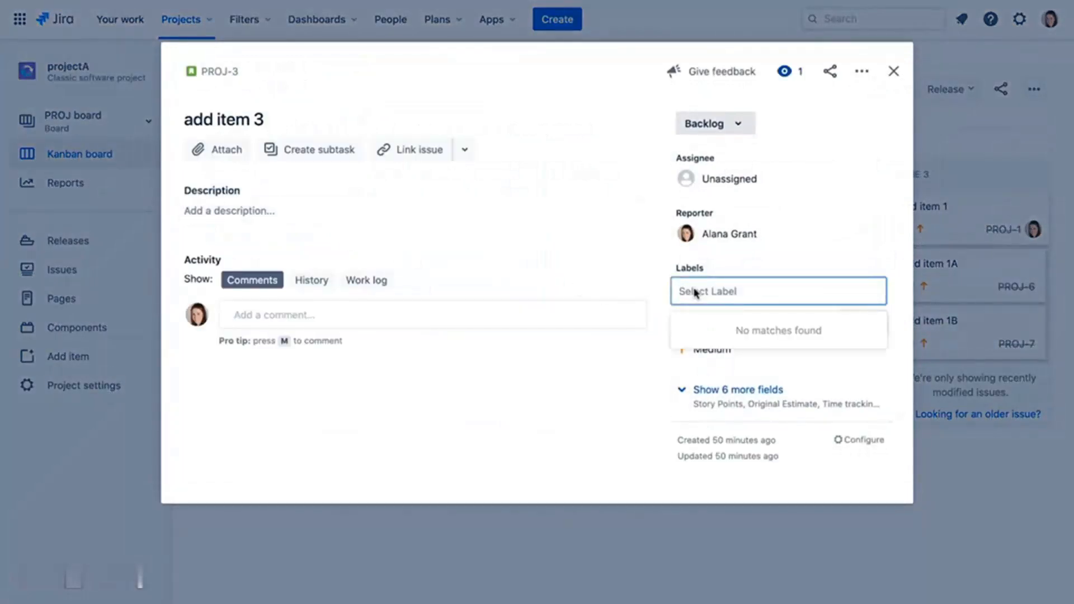
type("refactor")
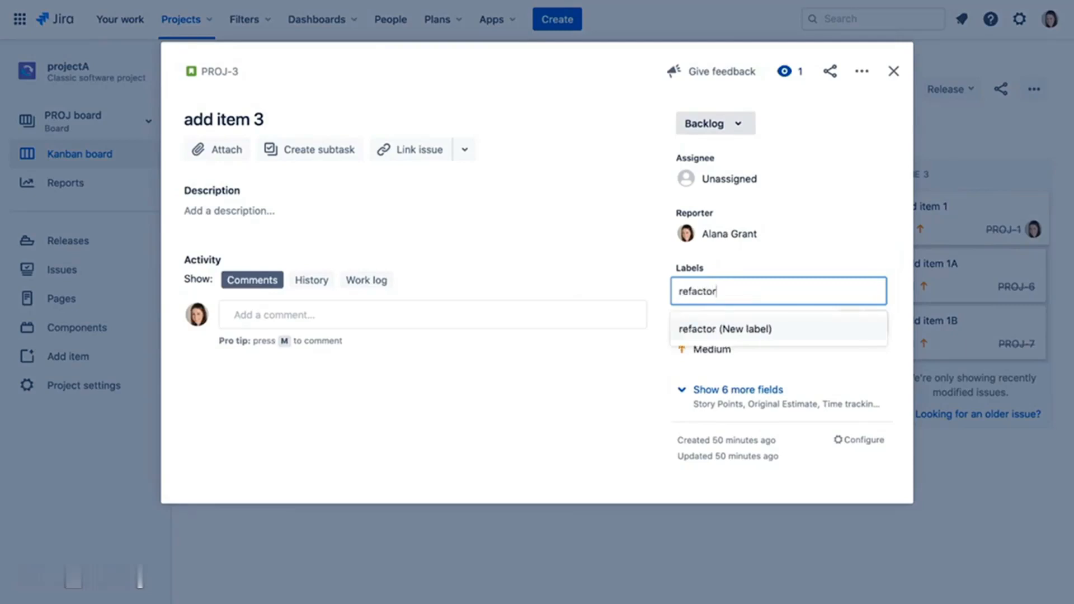
key("Return")
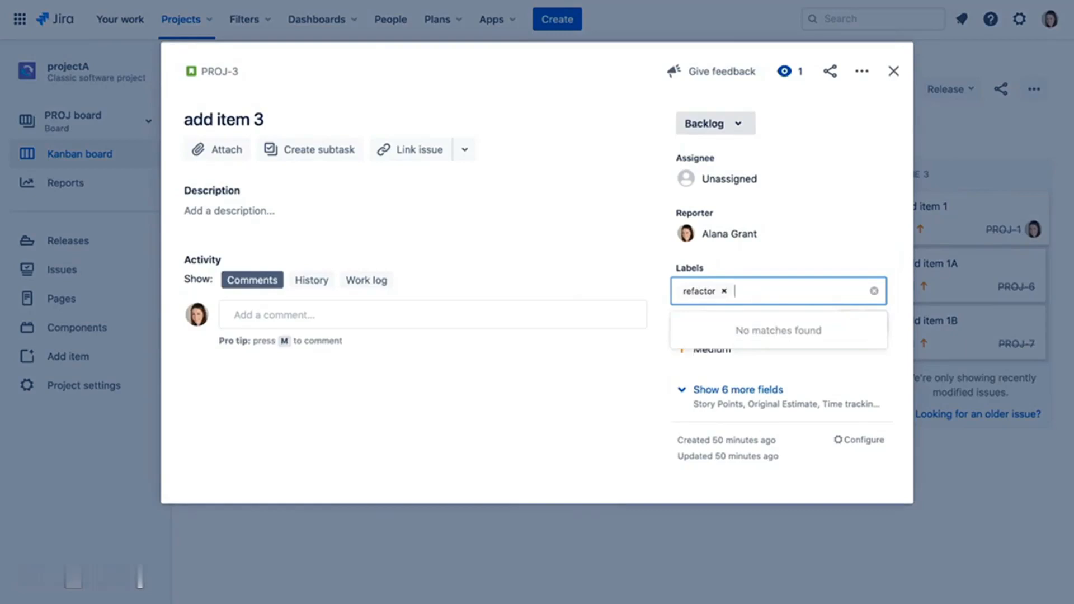
type("da")
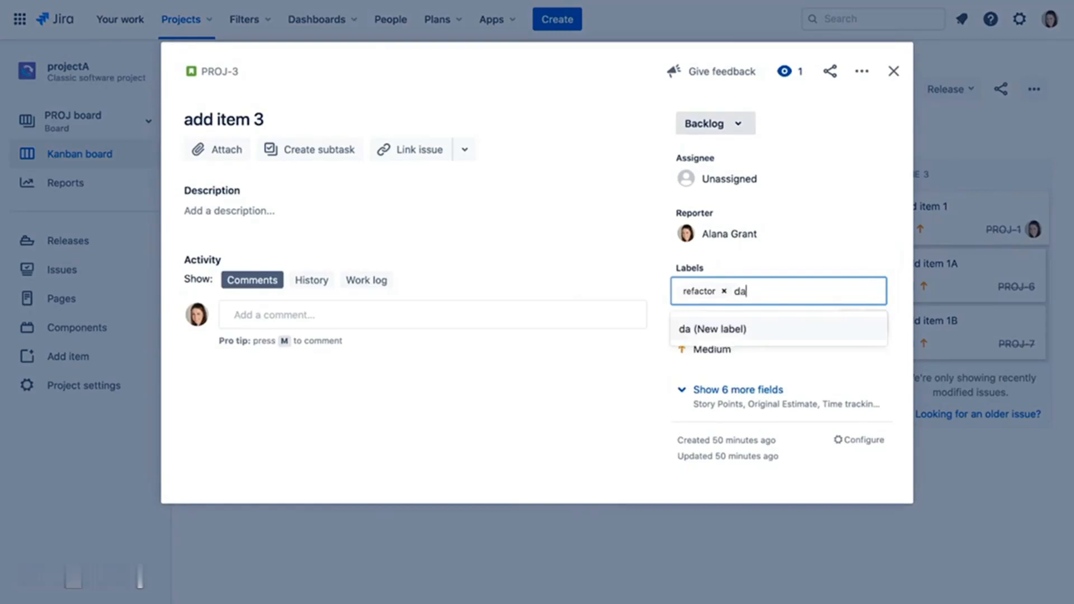
type("tabase")
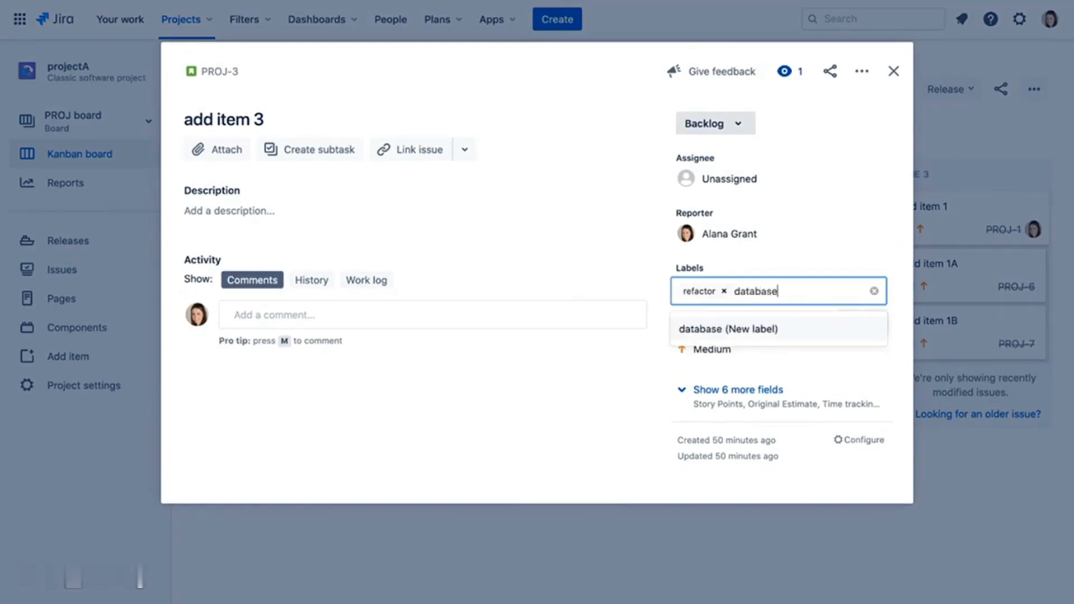
key("Return")
left_click(646, 353)
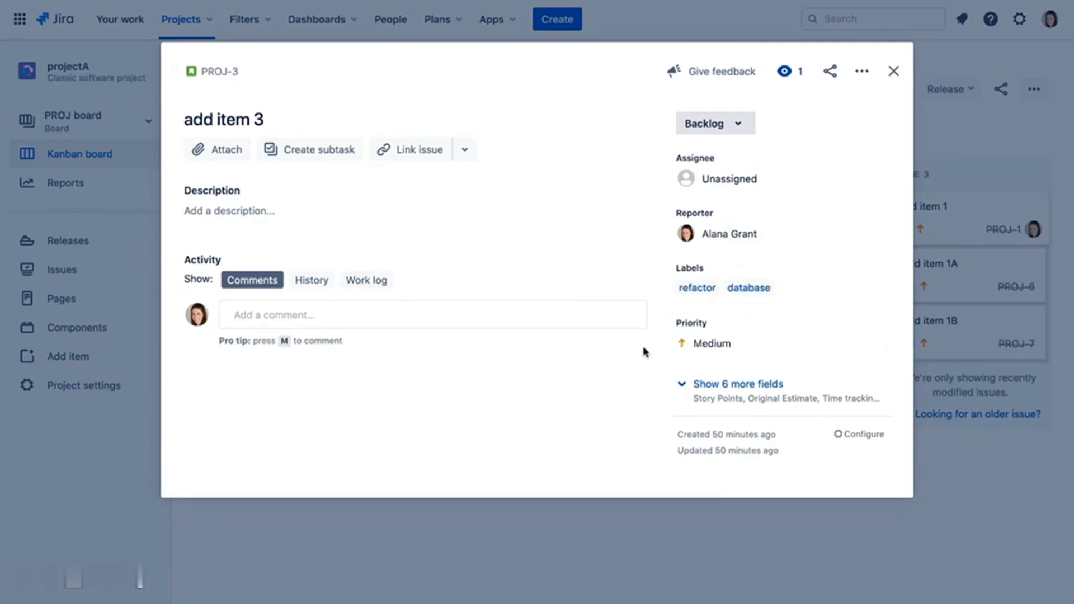
left_click(895, 72)
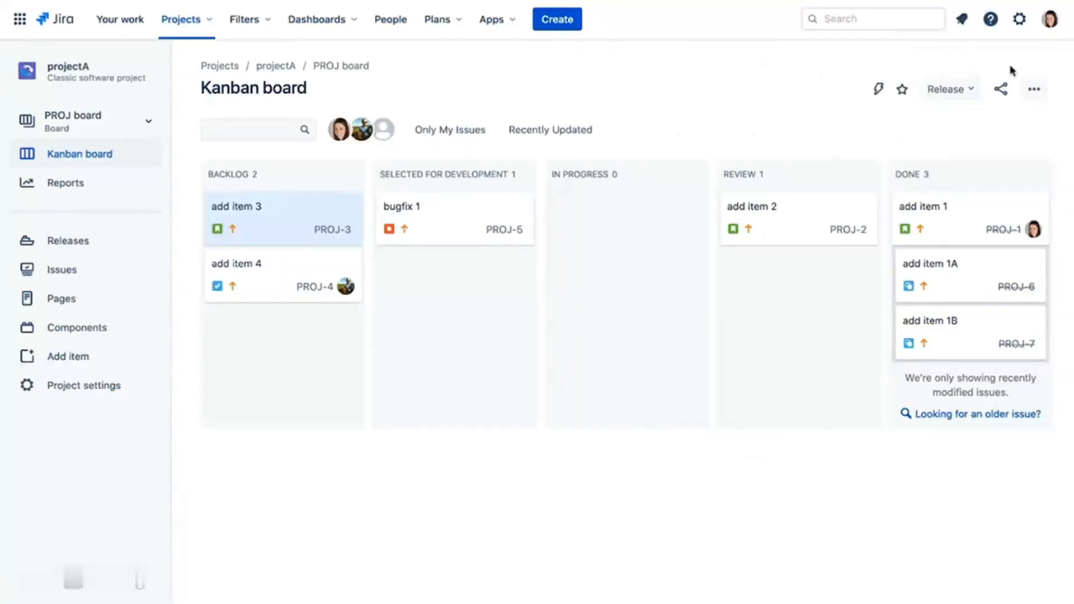
- Add Labels as an extra field in the PROJ board's card layout, then return to the board
left_click(1032, 89)
left_click(1007, 120)
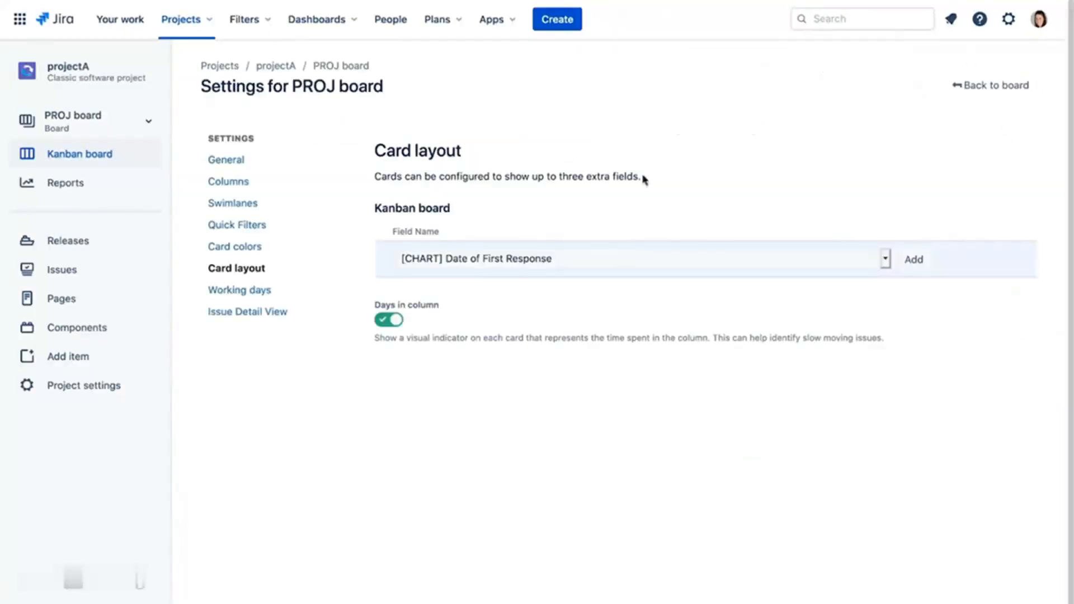
left_click(275, 268)
left_click(491, 260)
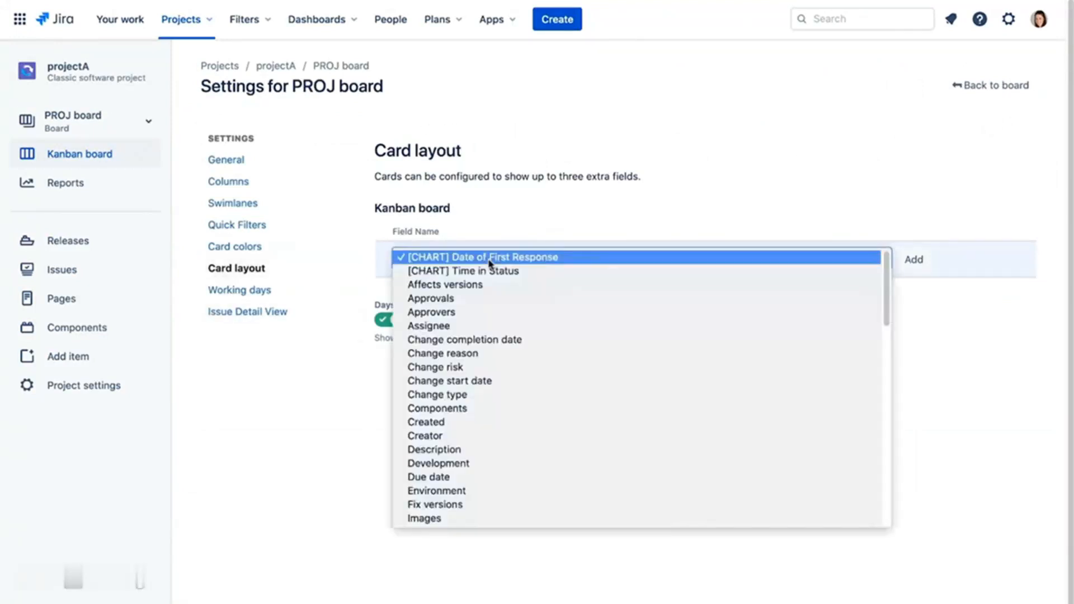
scroll(474, 439, "down", 1)
left_click(475, 436)
left_click(913, 259)
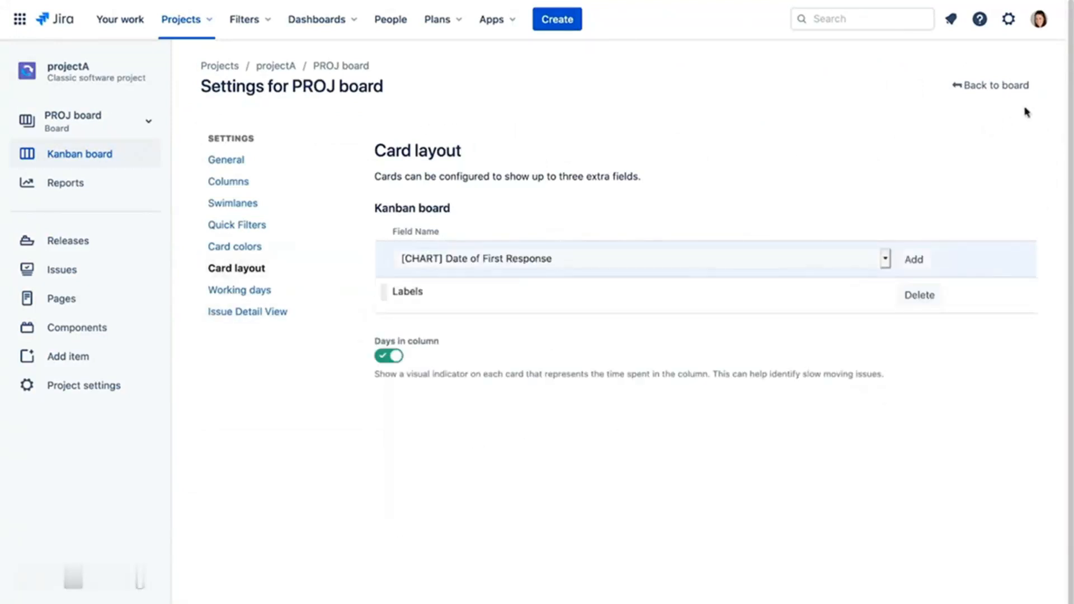
left_click(1007, 86)
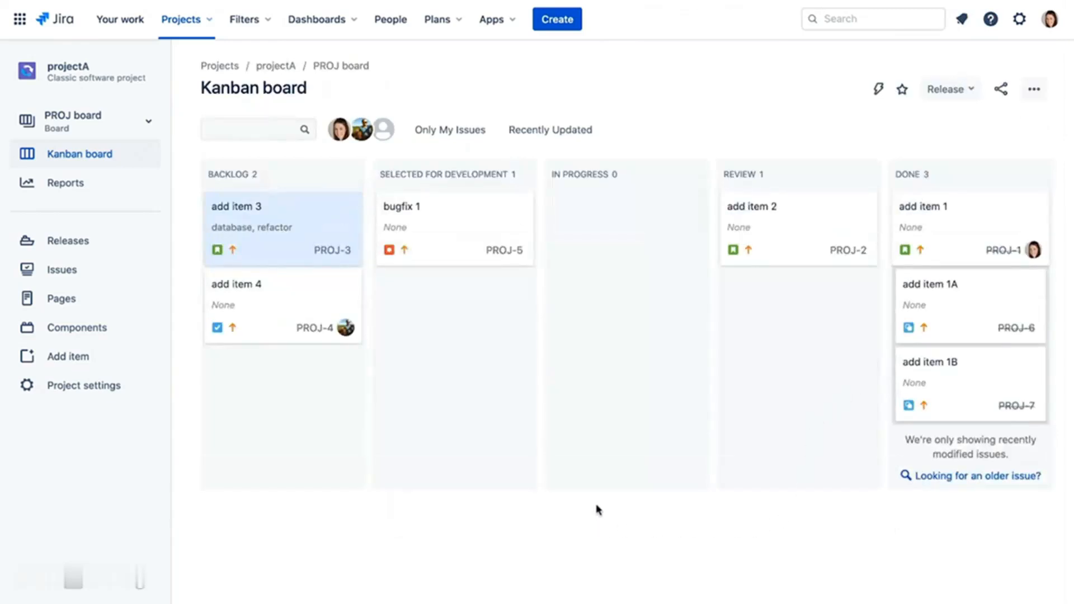
- Give bugfix 1 the existing 'database' label, then reopen it and list issues labelled database
left_click(457, 221)
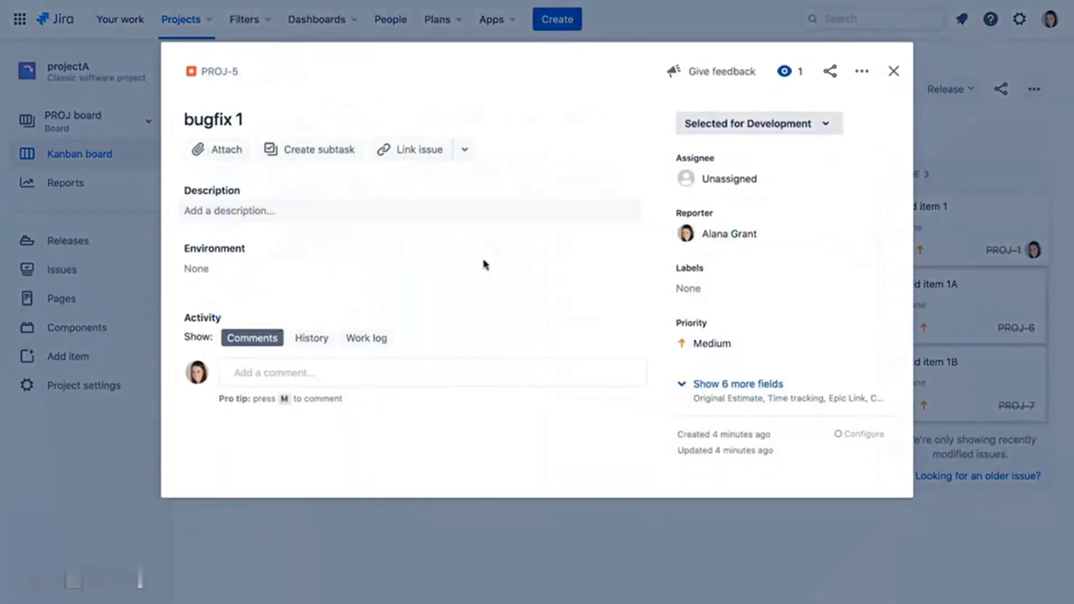
left_click(692, 287)
type("da")
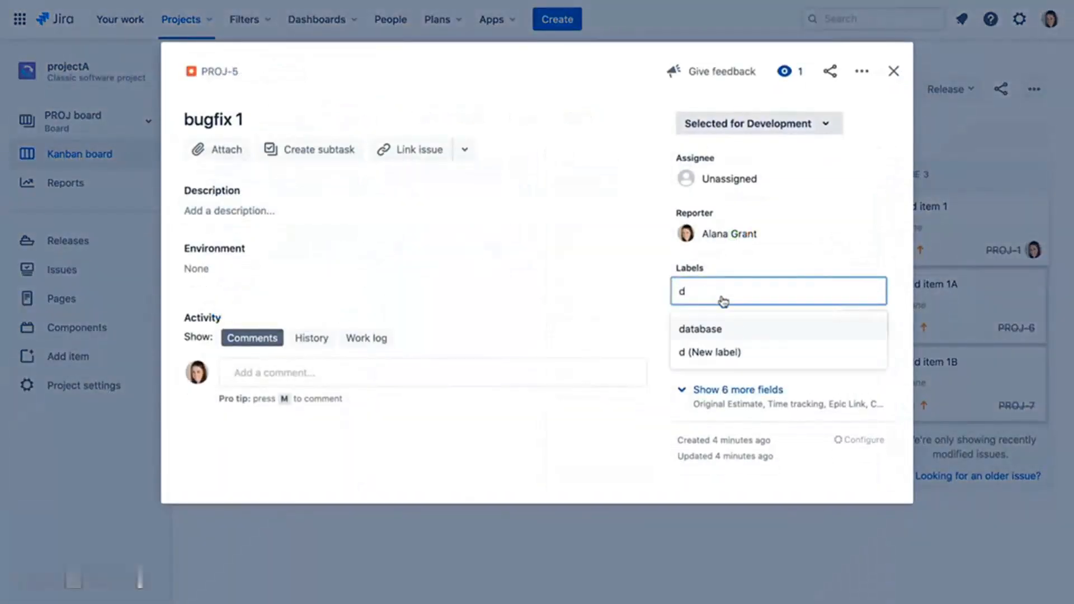
left_click(720, 330)
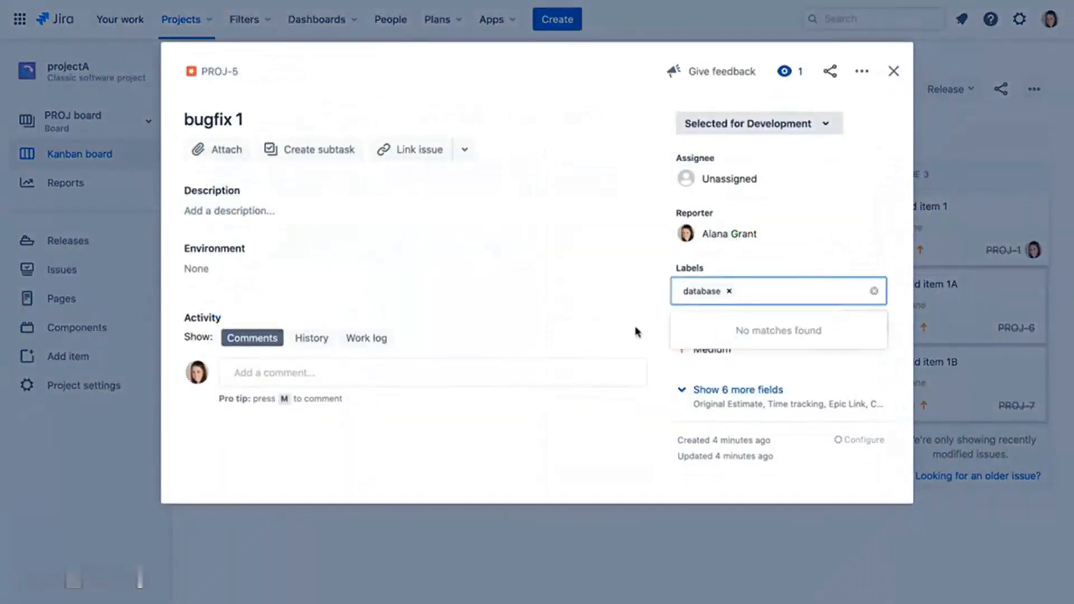
left_click(636, 331)
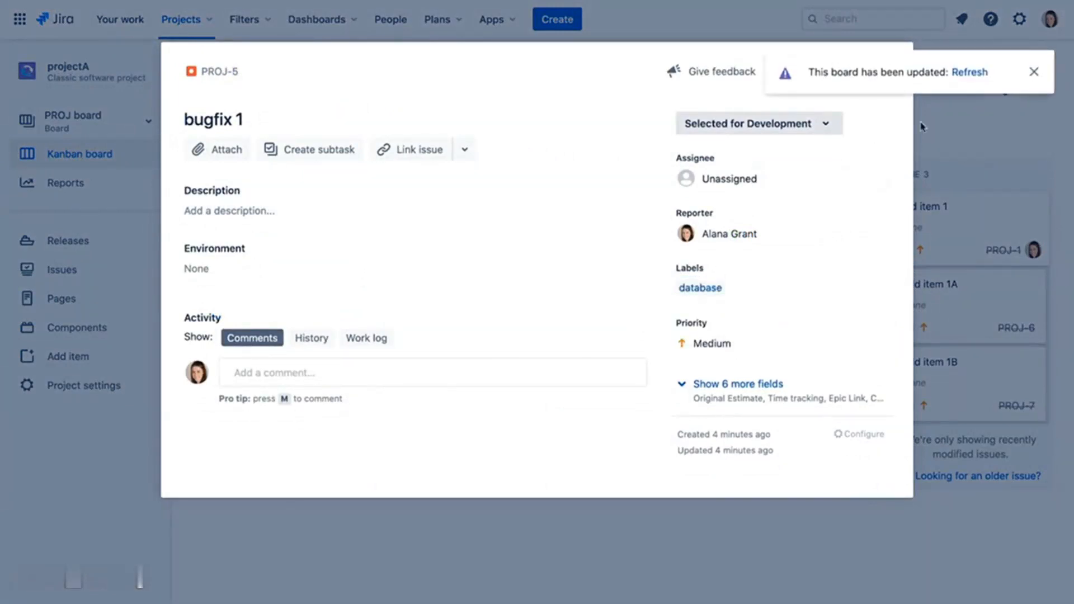
left_click(893, 71)
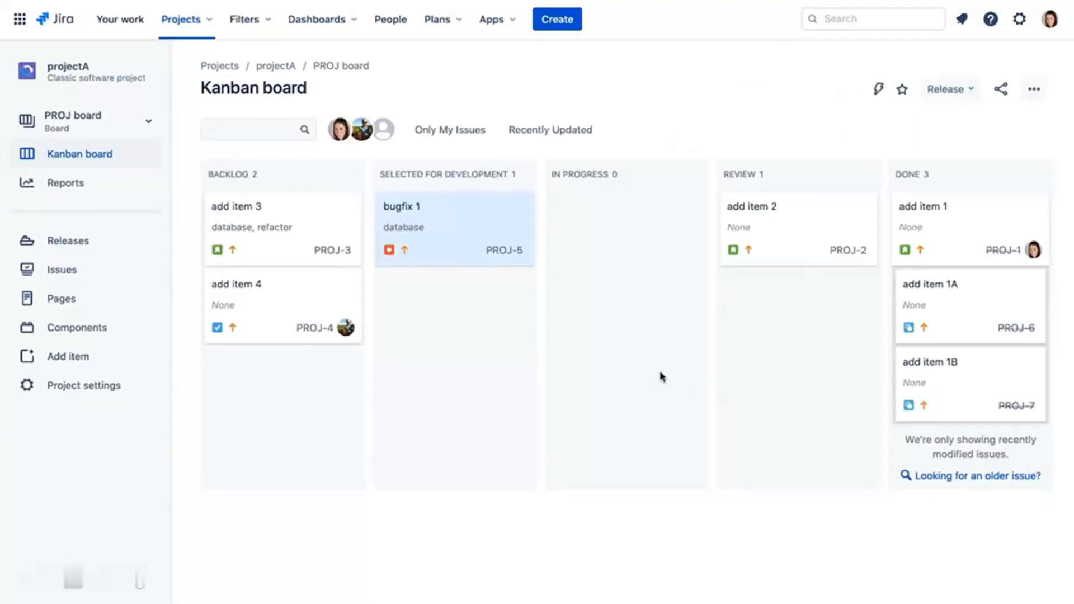
left_click(450, 208)
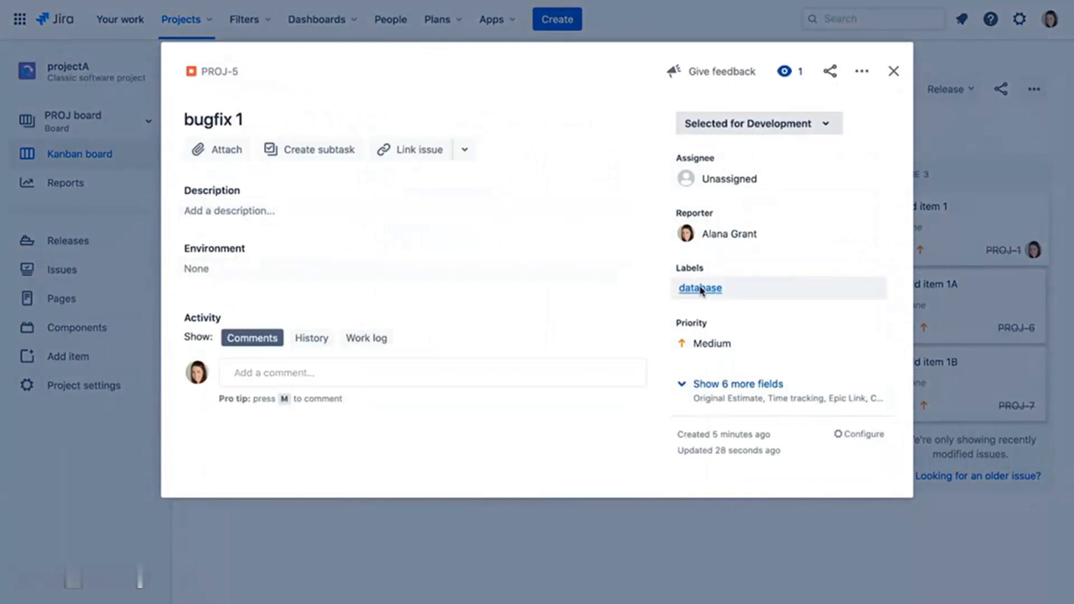
left_click(699, 288)
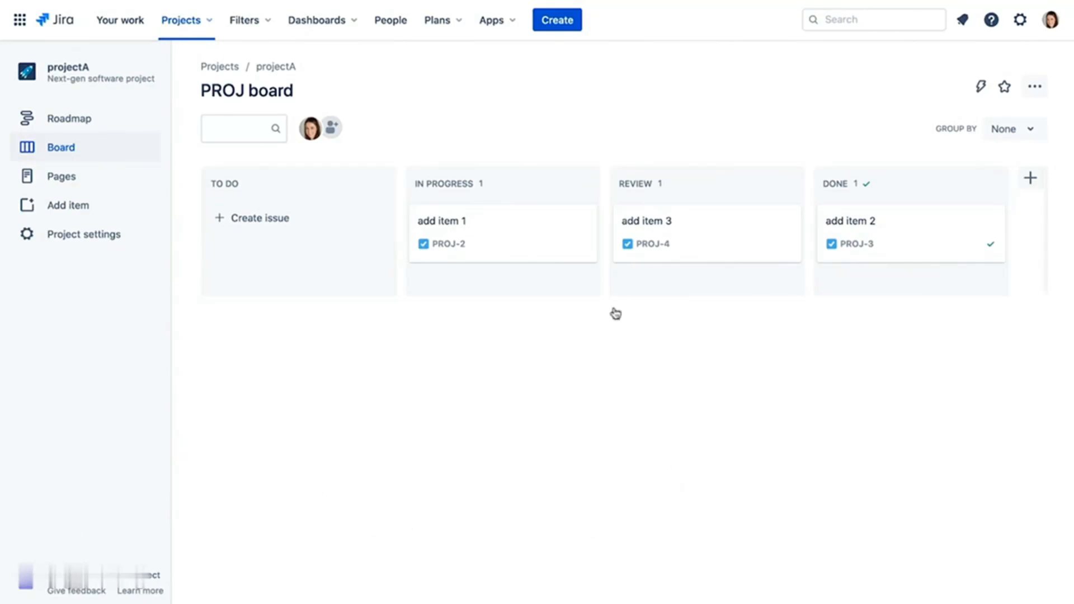
- Start a new issue titled 'add item 4' with description 'This is a description'
left_click(541, 25)
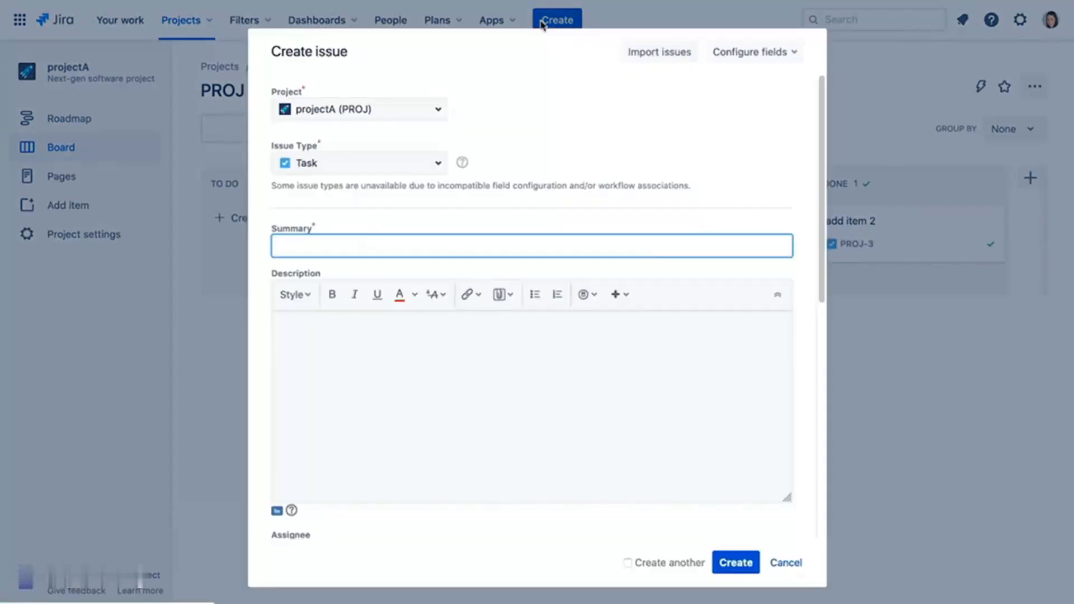
type("add item 4")
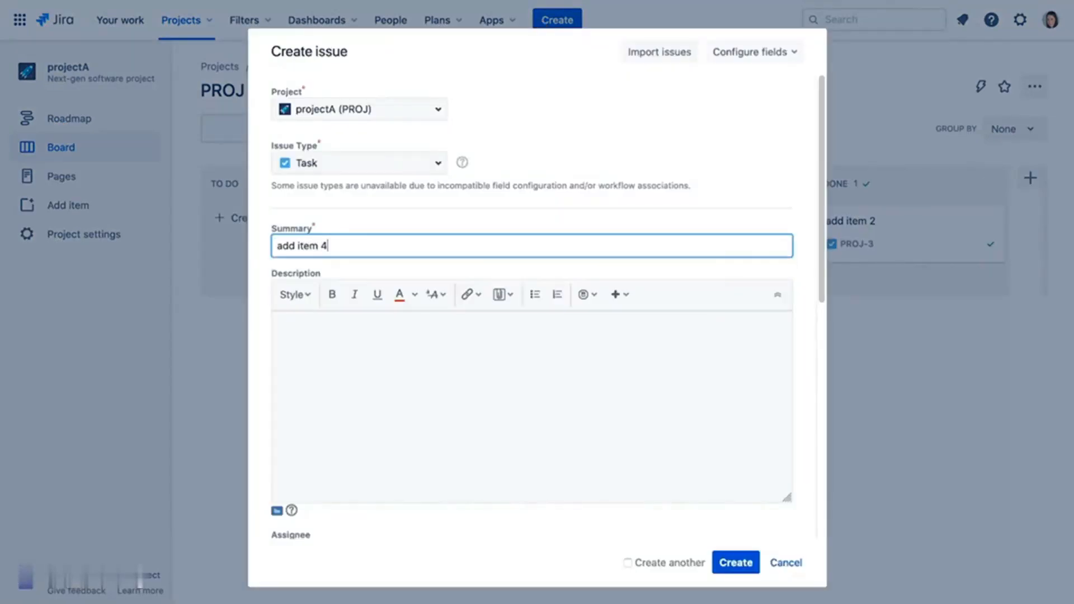
left_click(456, 338)
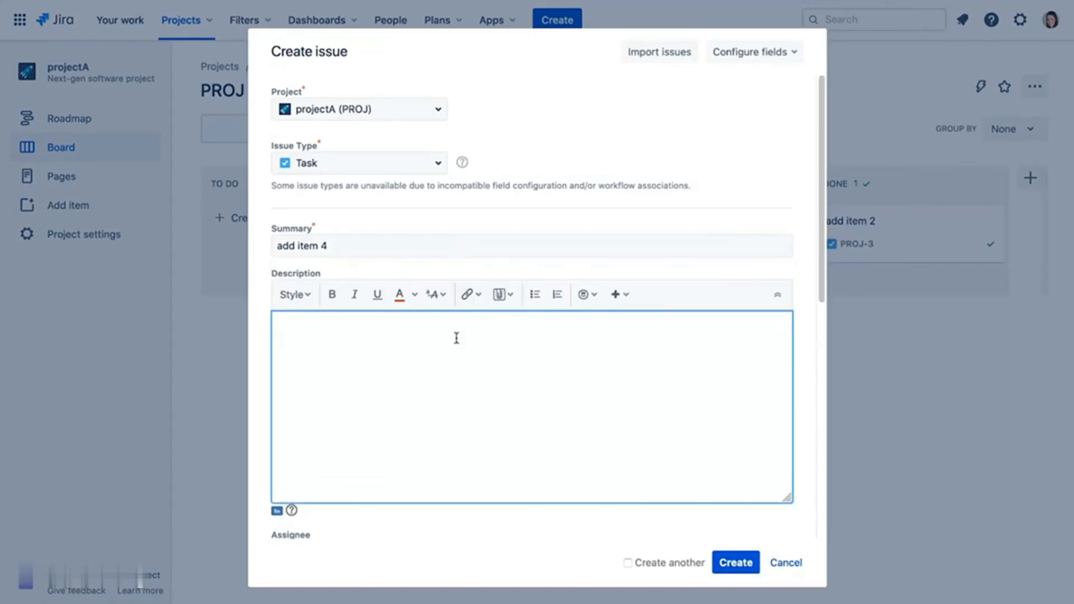
type("This is a")
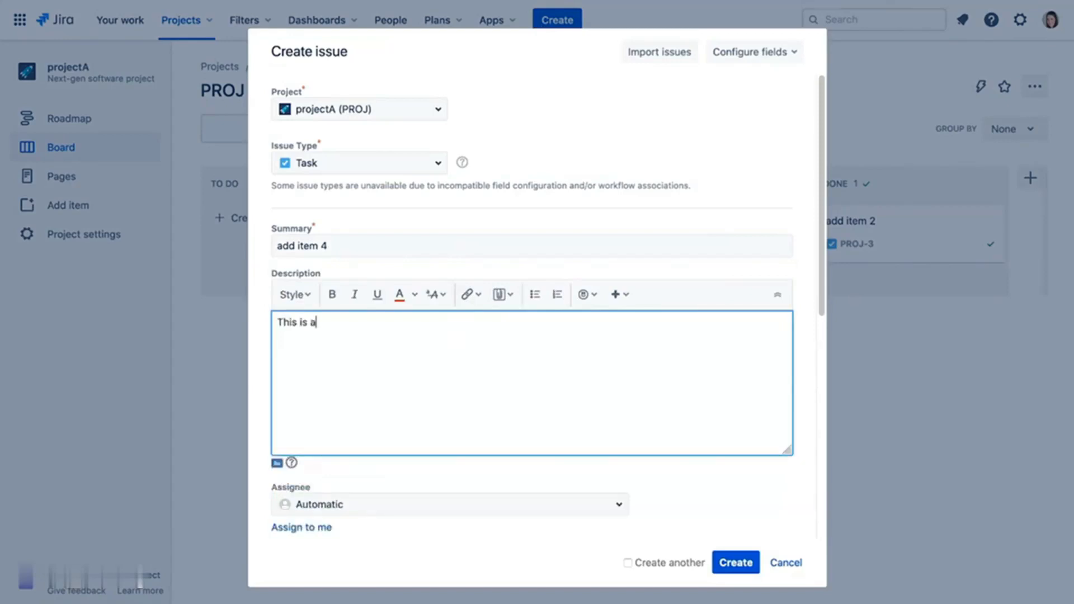
type(" description")
- Make the word 'description' bold and add a smiley at the end of the description
double_click(337, 323)
left_click(332, 294)
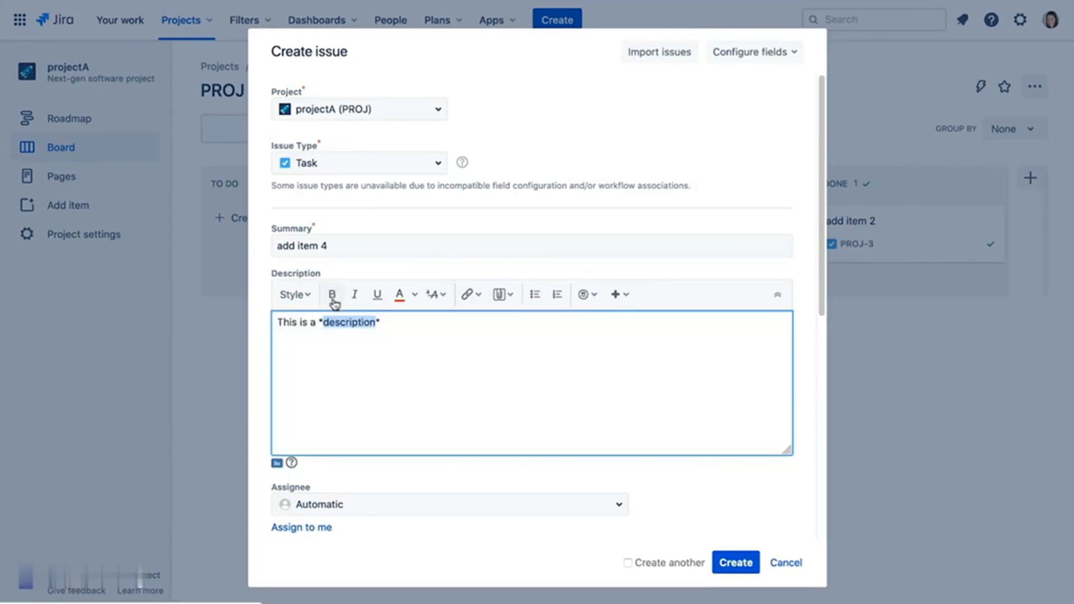
left_click(407, 326)
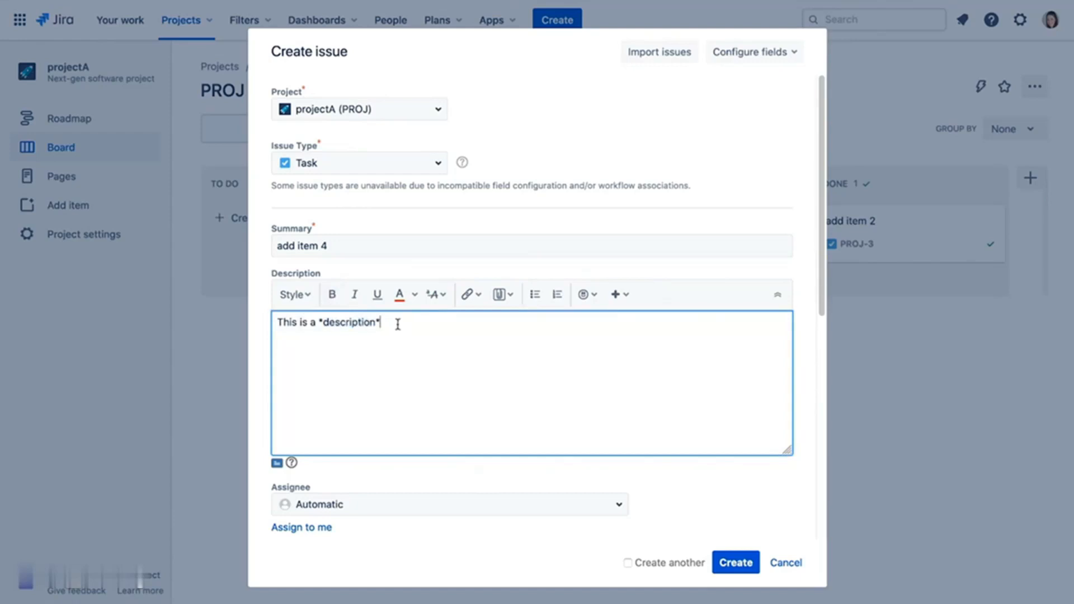
left_click(593, 300)
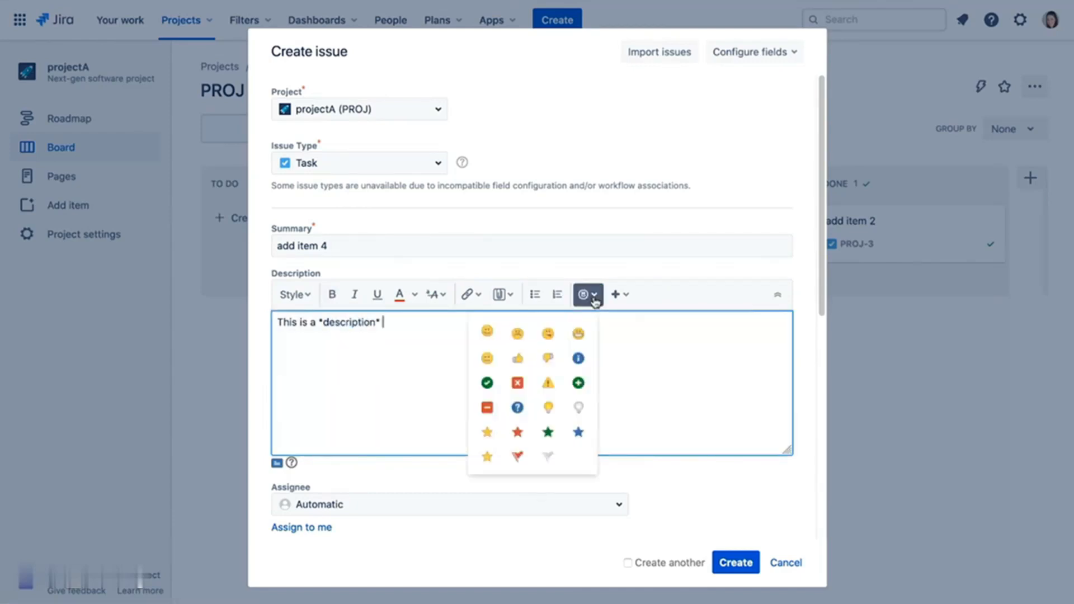
left_click(487, 331)
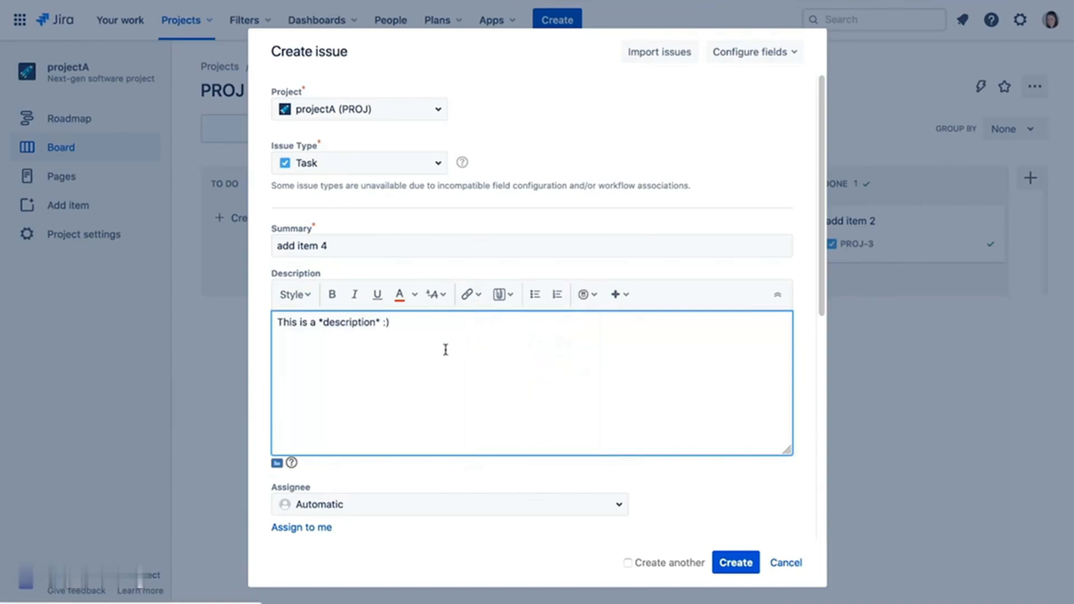
- Link the new issue as 'is blocked by' PROJ-2 and create it
left_click(633, 298)
left_click(663, 351)
left_click_drag(817, 275, 828, 513)
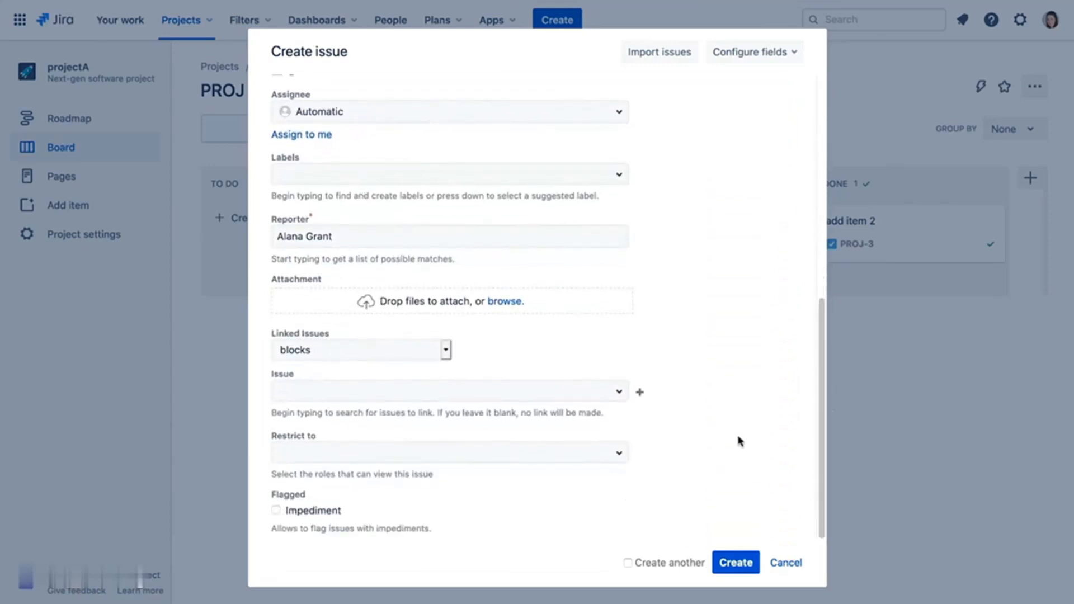
left_click(445, 351)
left_click(434, 363)
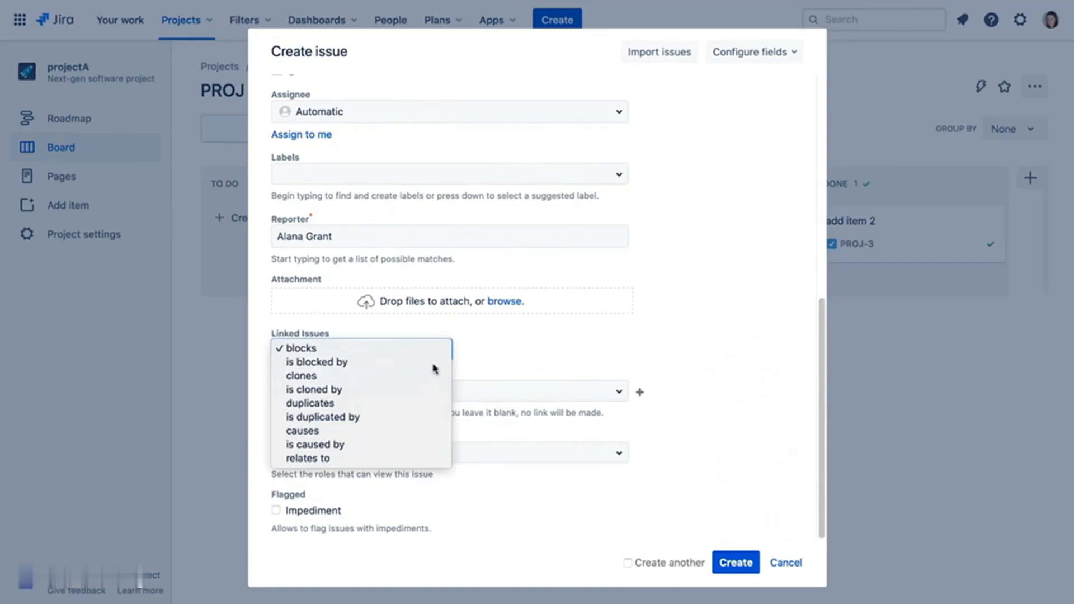
left_click(431, 386)
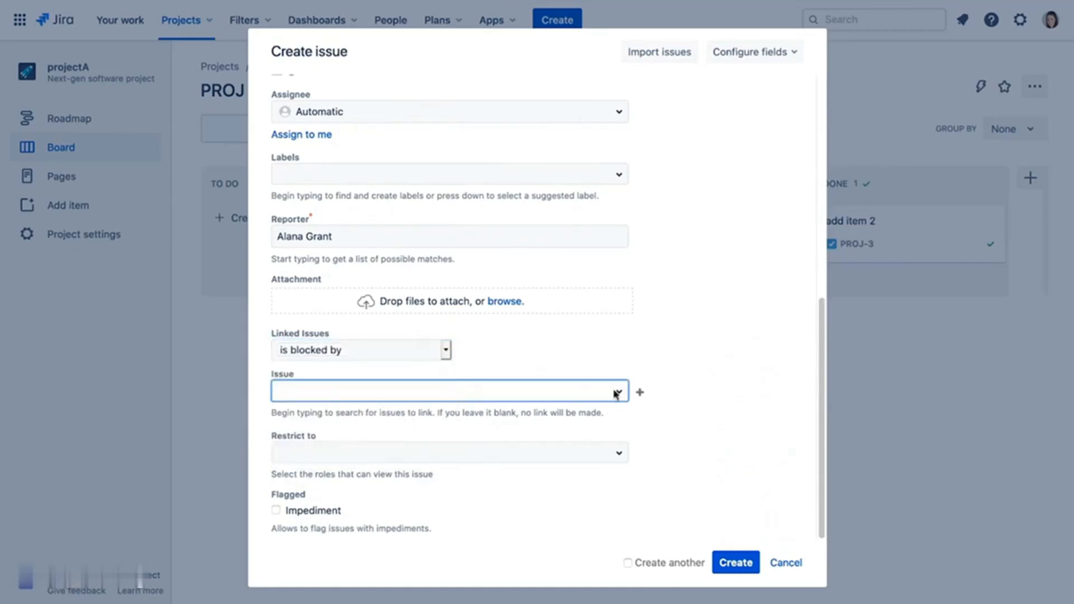
left_click(618, 392)
left_click(554, 506)
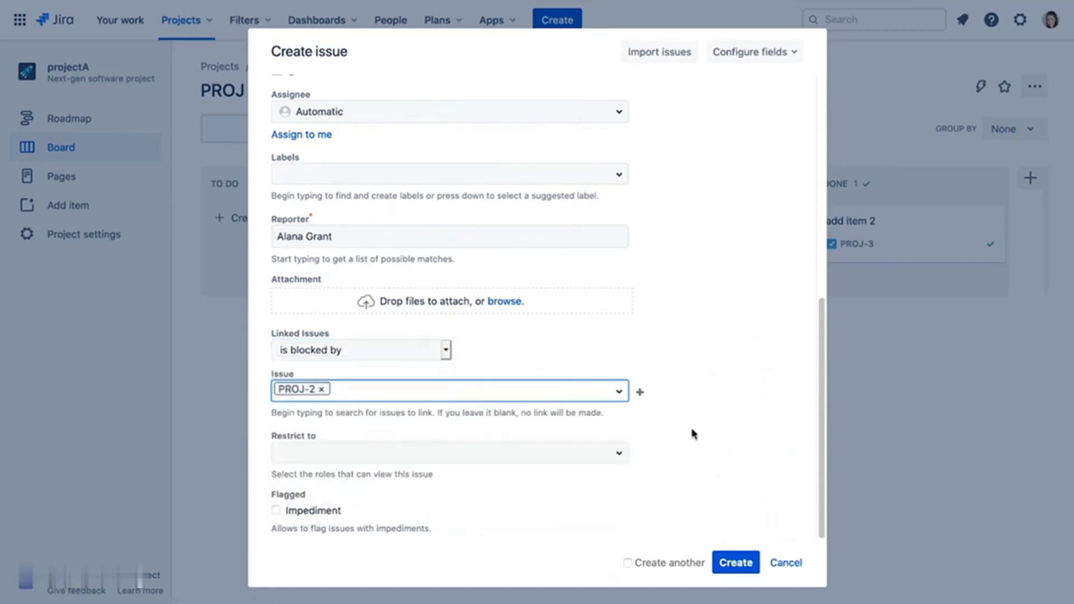
left_click(736, 562)
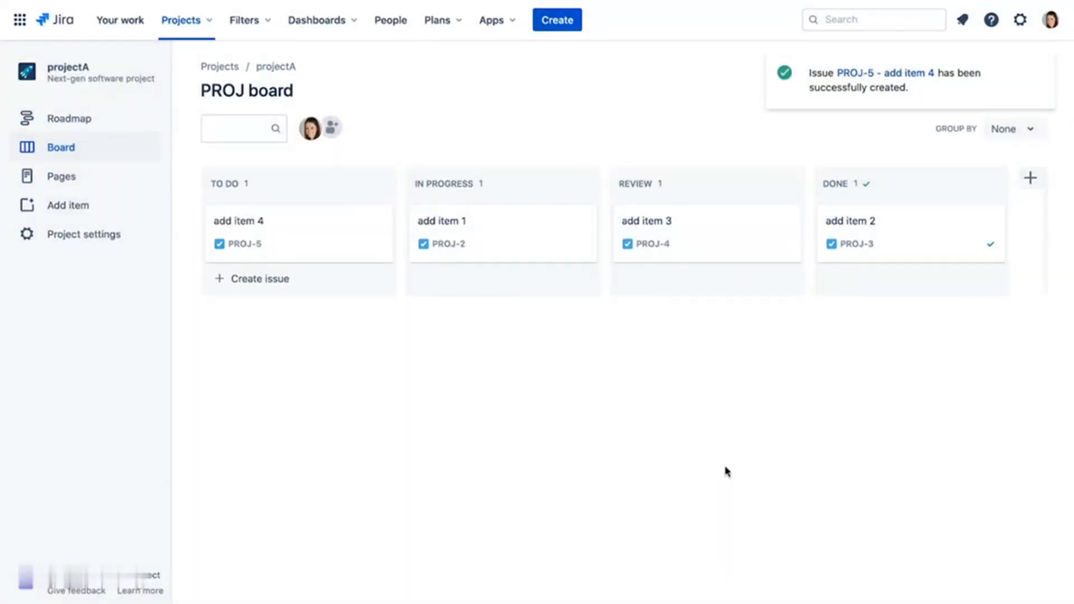
- Check add item 4, then open add item 1 (PROJ-2) and expand its extra link options
left_click(324, 234)
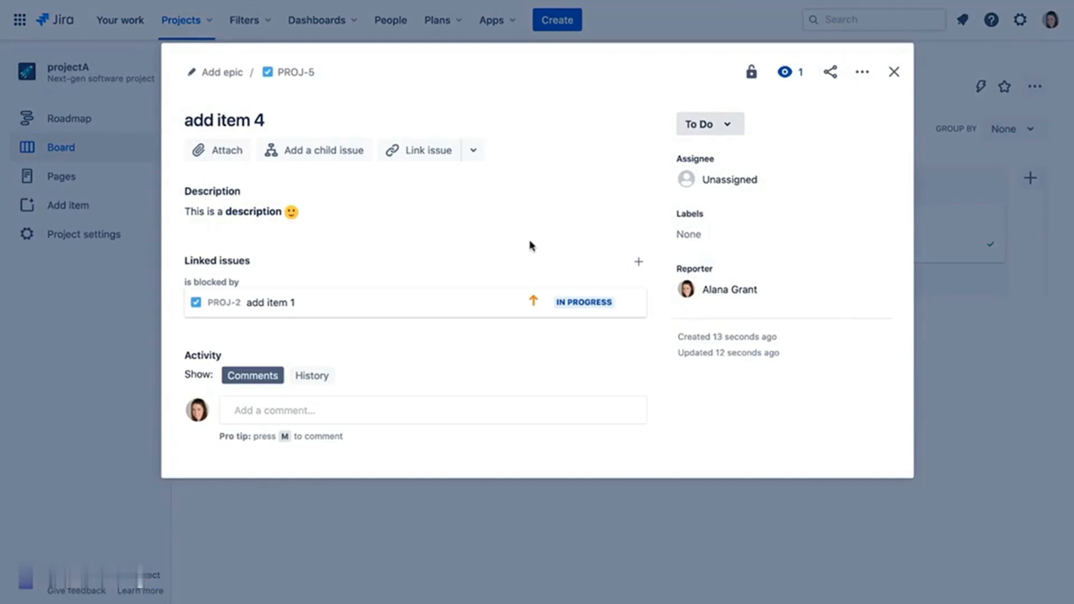
left_click(893, 72)
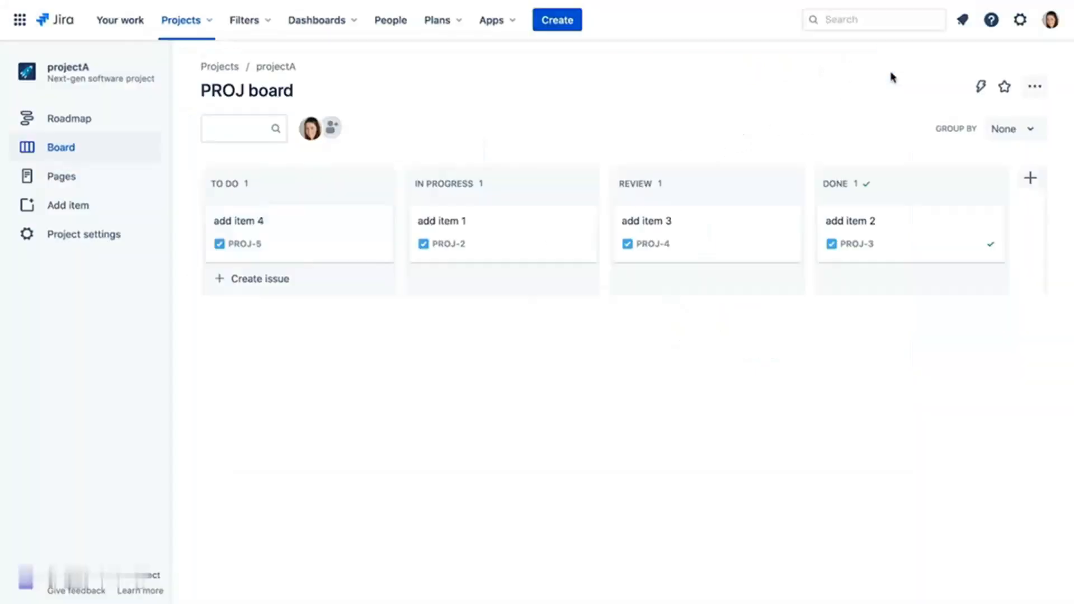
left_click(514, 234)
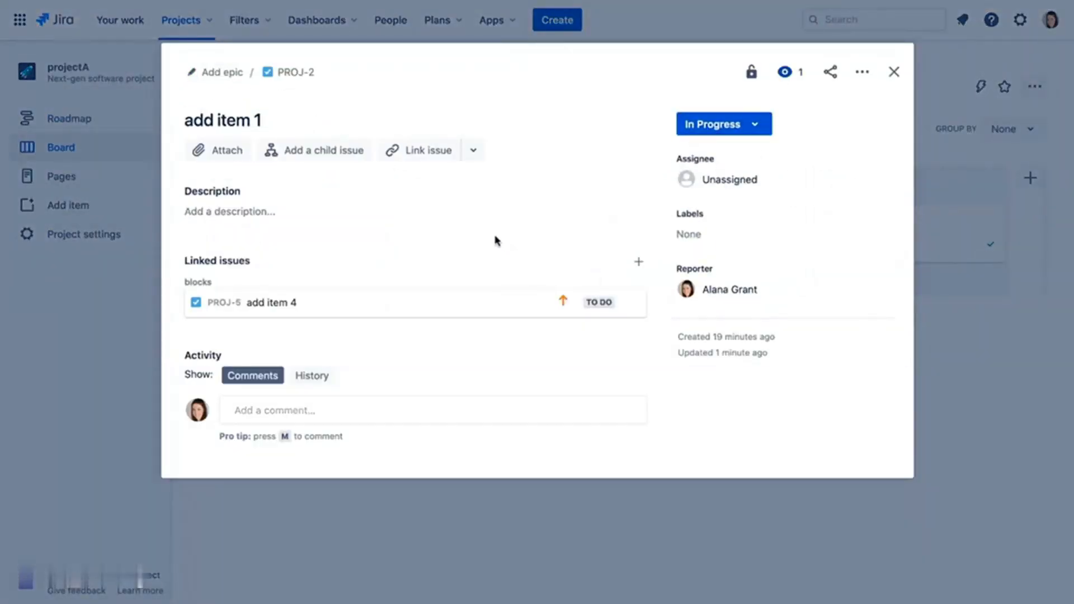
left_click(474, 151)
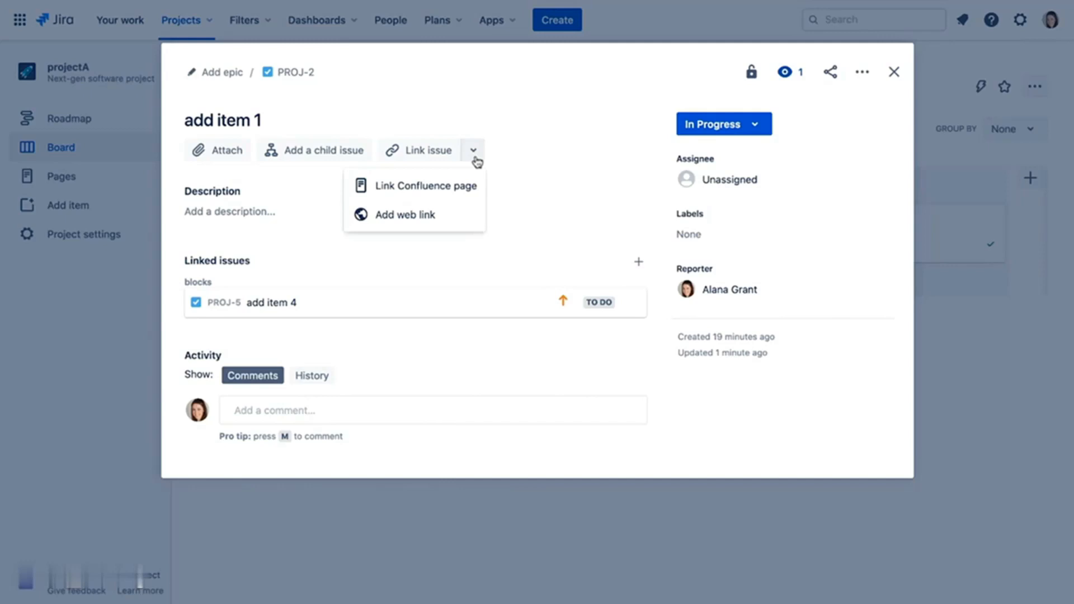
- Post a comment @-mentioning a teammate with 'please look at this issue', then view the History tab
left_click(529, 162)
left_click(390, 418)
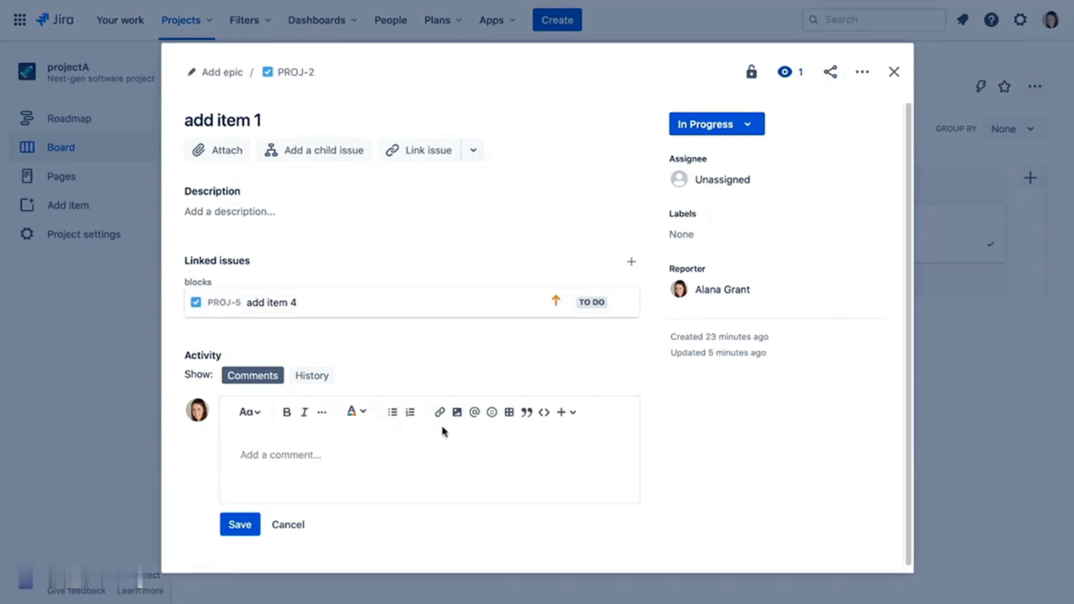
type("@r")
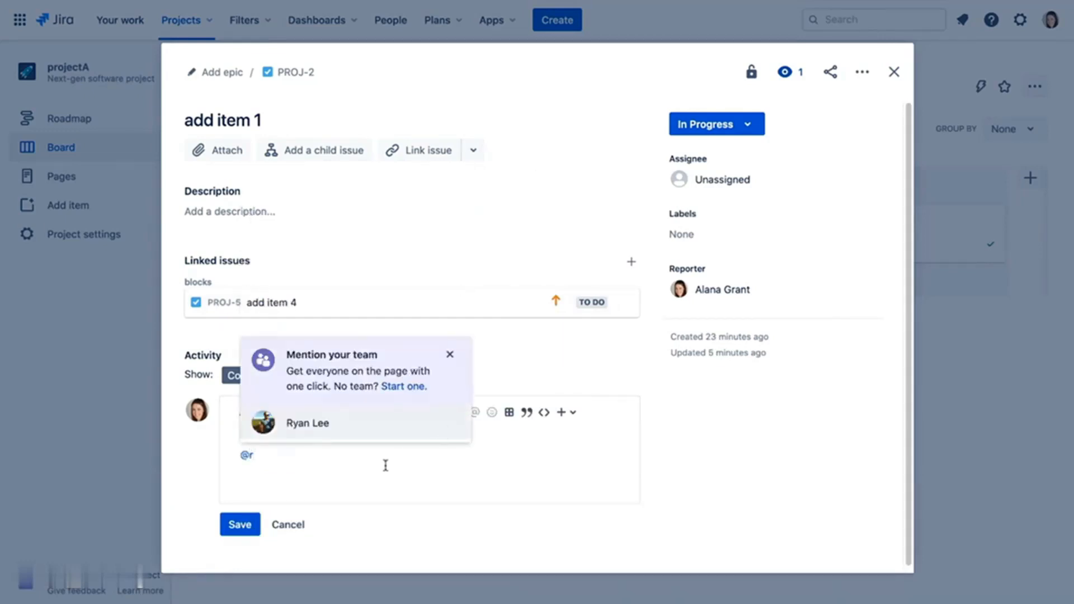
left_click(377, 431)
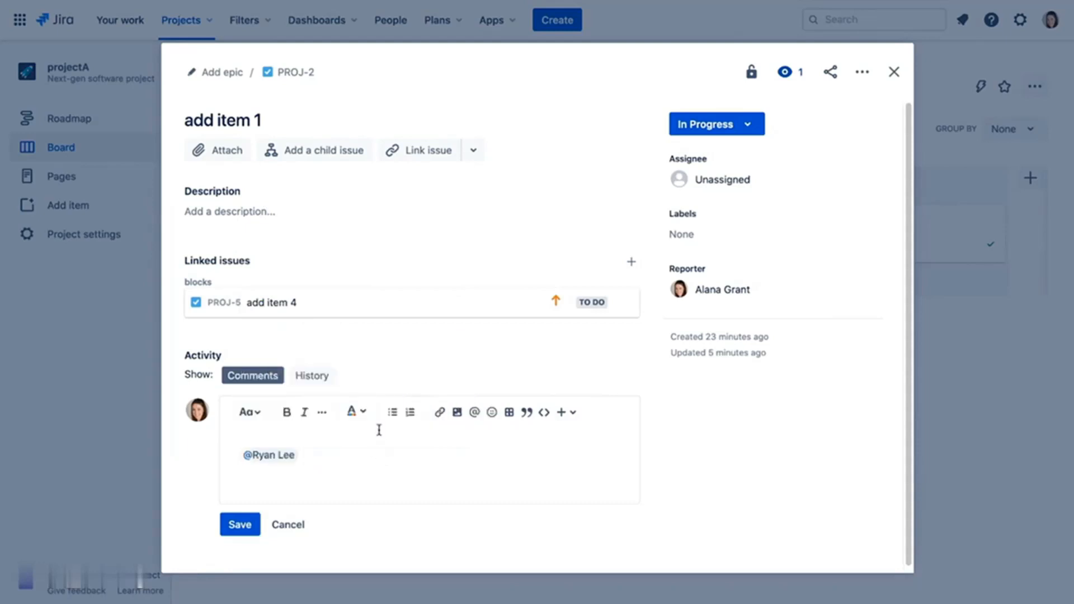
type("please look at this issue")
left_click(239, 524)
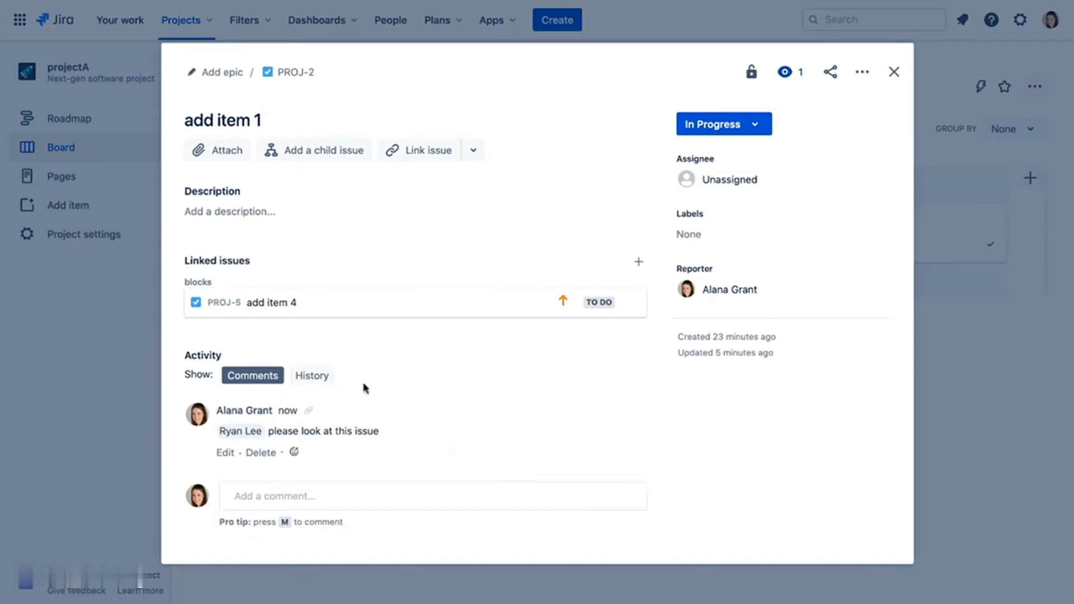
left_click(323, 382)
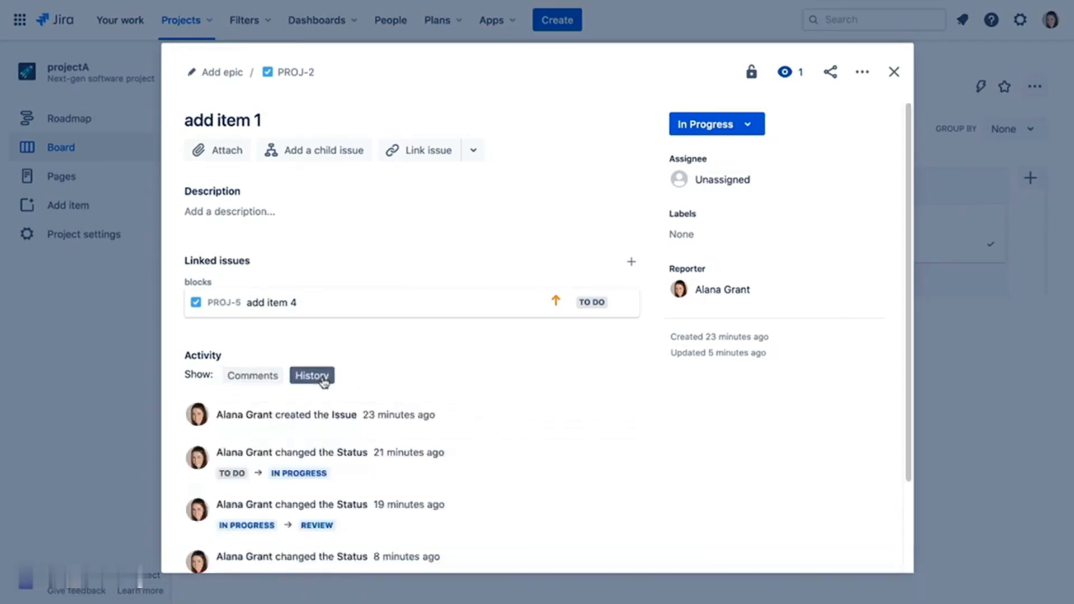
scroll(557, 410, "down", 3)
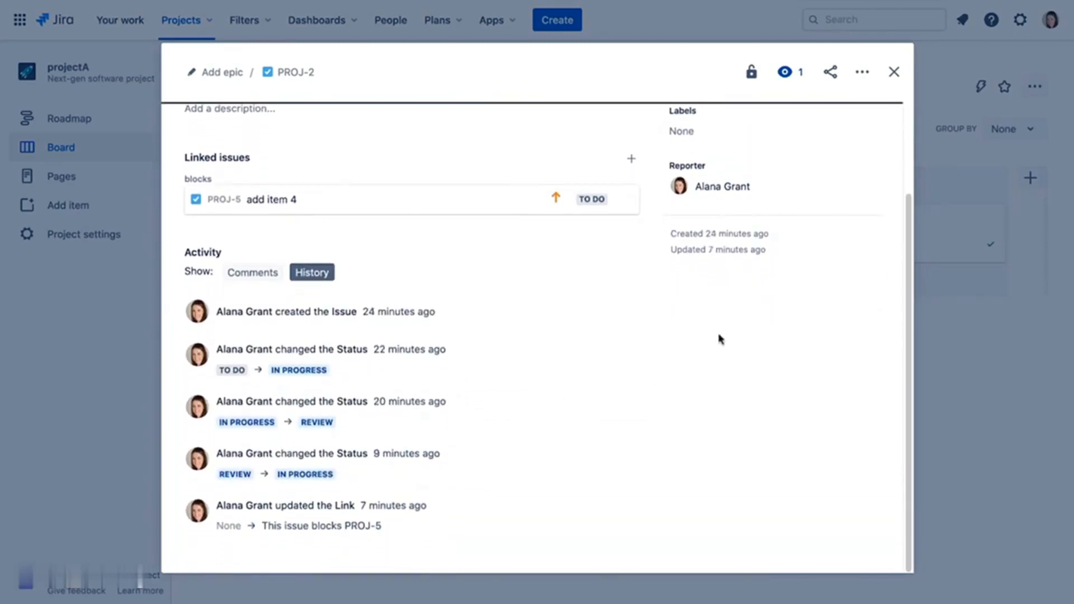
- Assign add item 4 (PROJ-5) to yourself, leaving the Reporter field unchanged
left_click(897, 72)
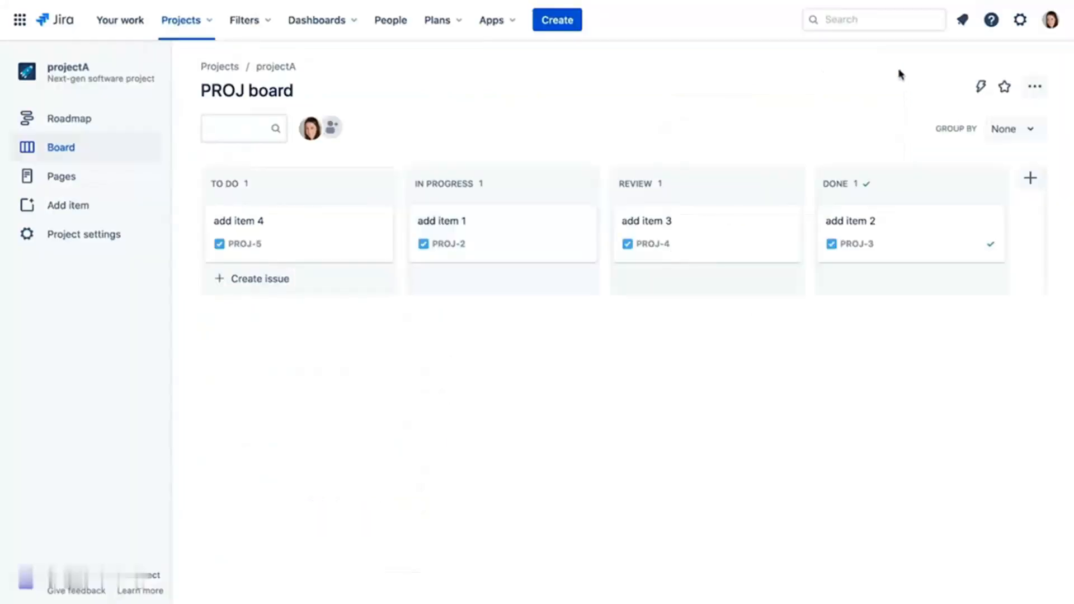
left_click(324, 241)
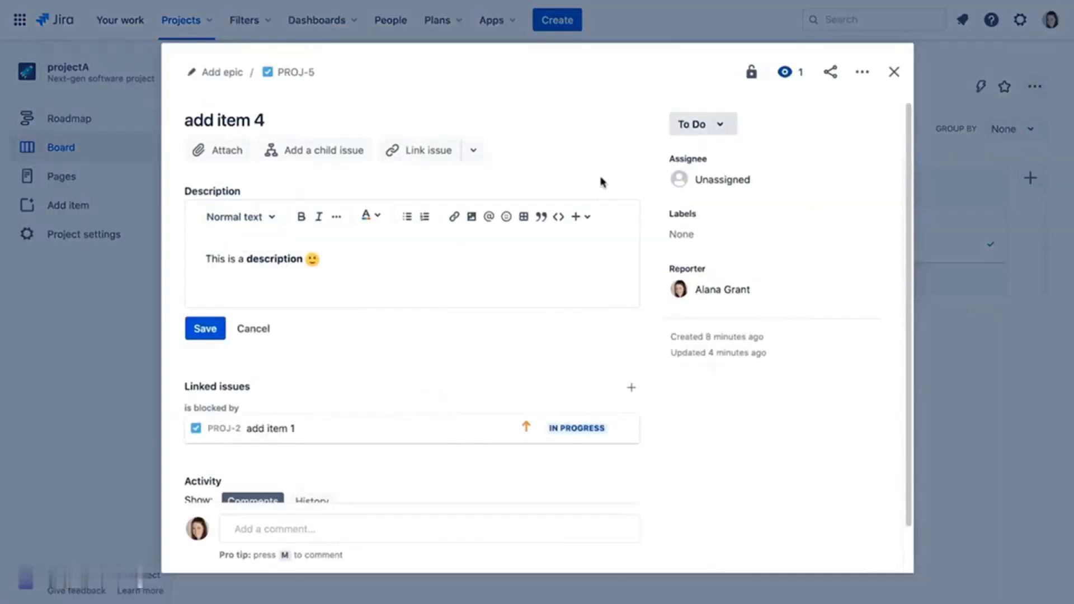
left_click(736, 181)
left_click(730, 219)
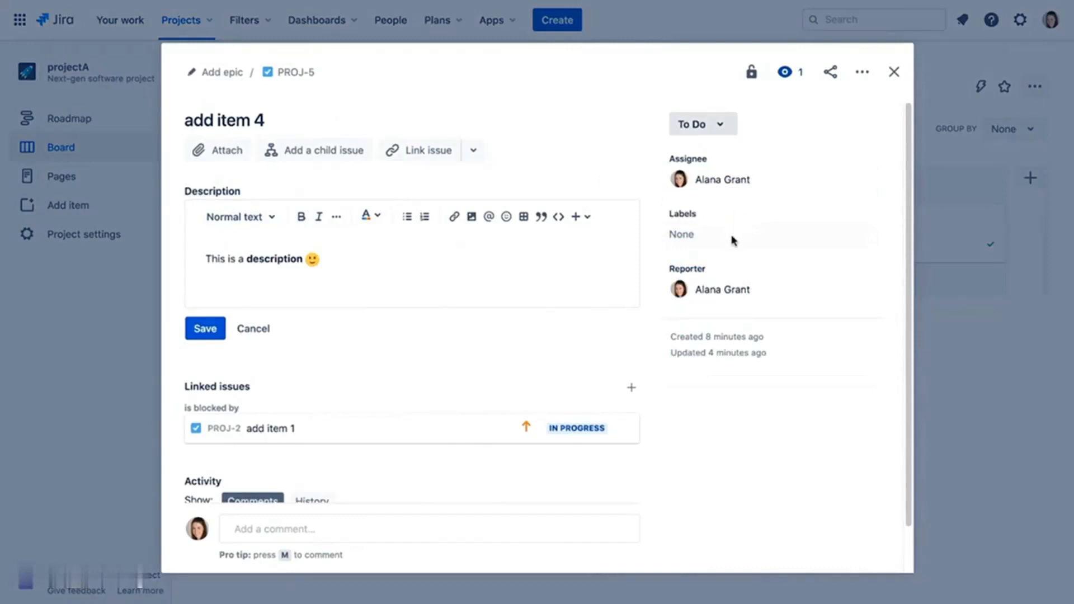
left_click(721, 289)
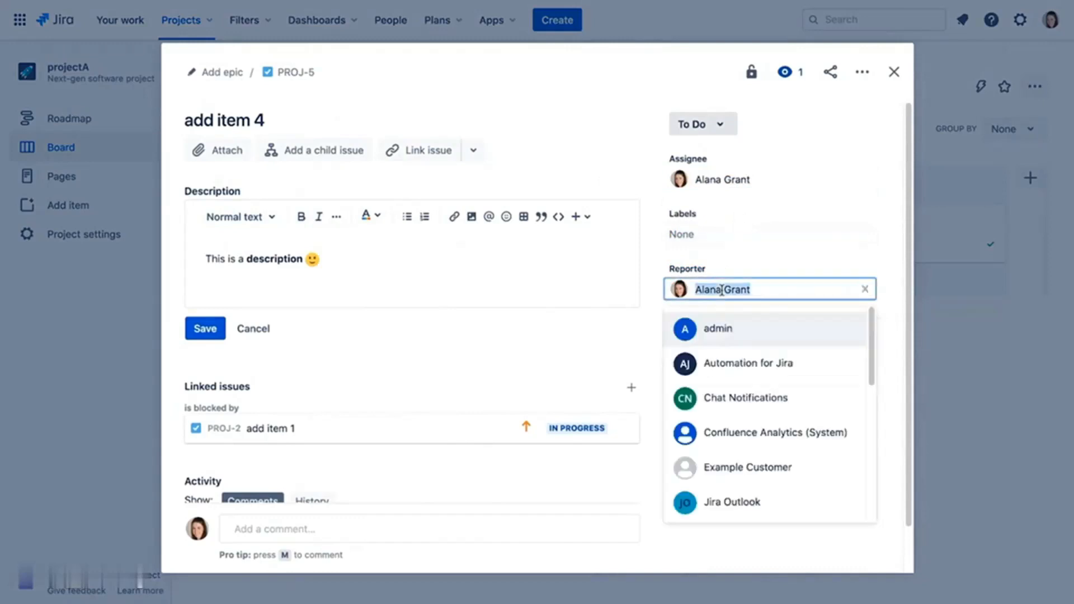
left_click(839, 252)
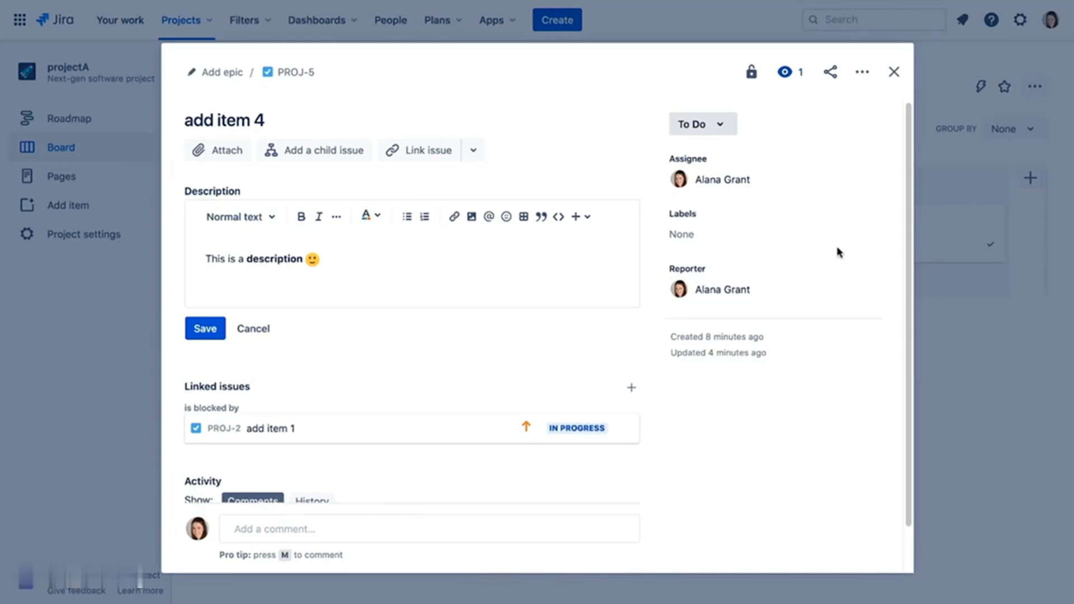
- Share add item 4 with a teammate by sending it to them
left_click(826, 69)
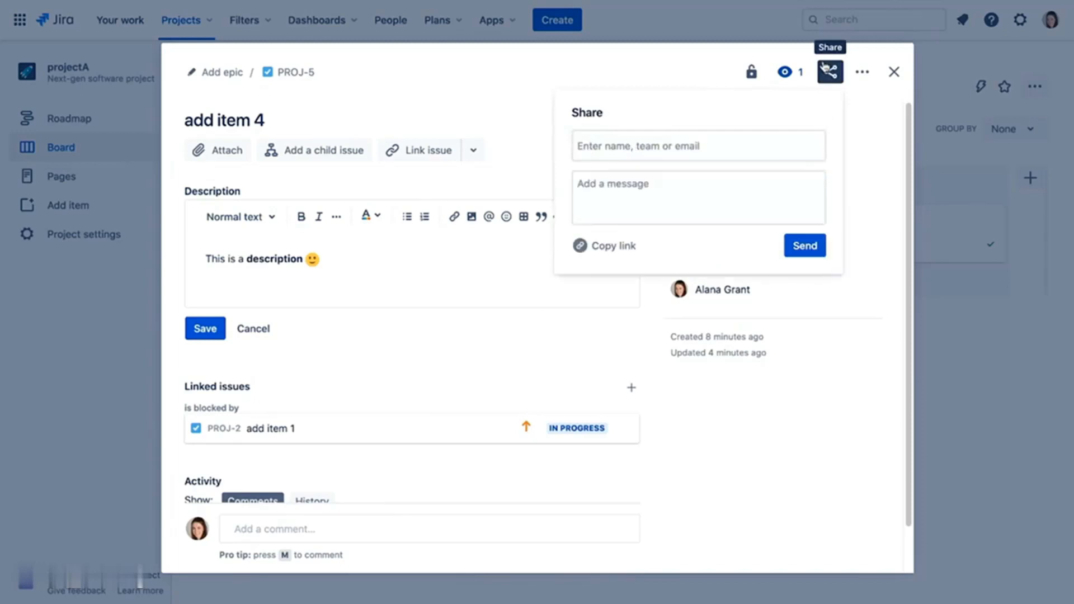
left_click(760, 142)
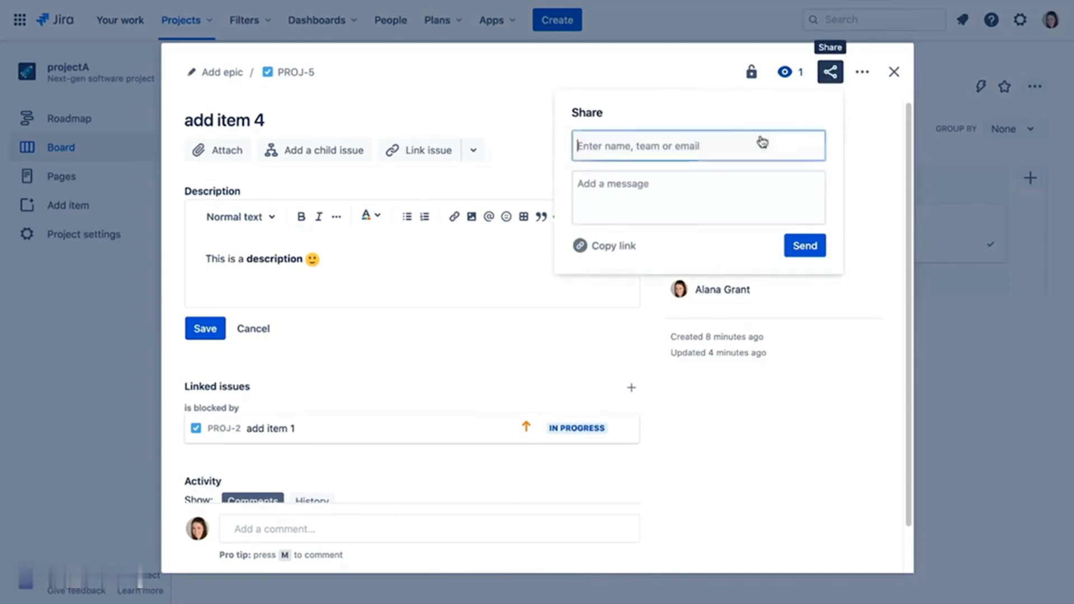
type("r")
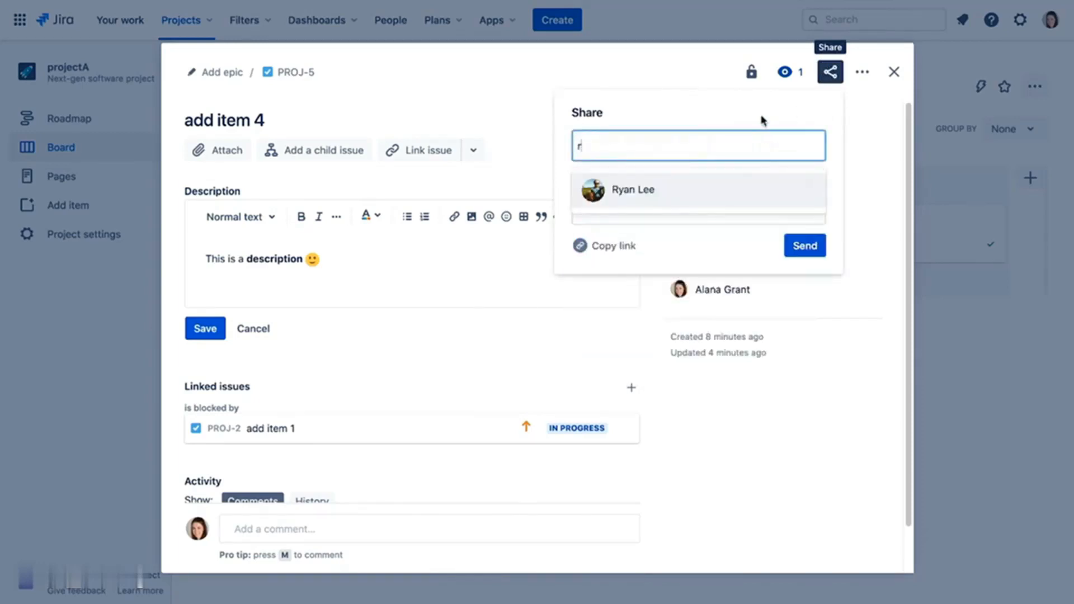
left_click(641, 187)
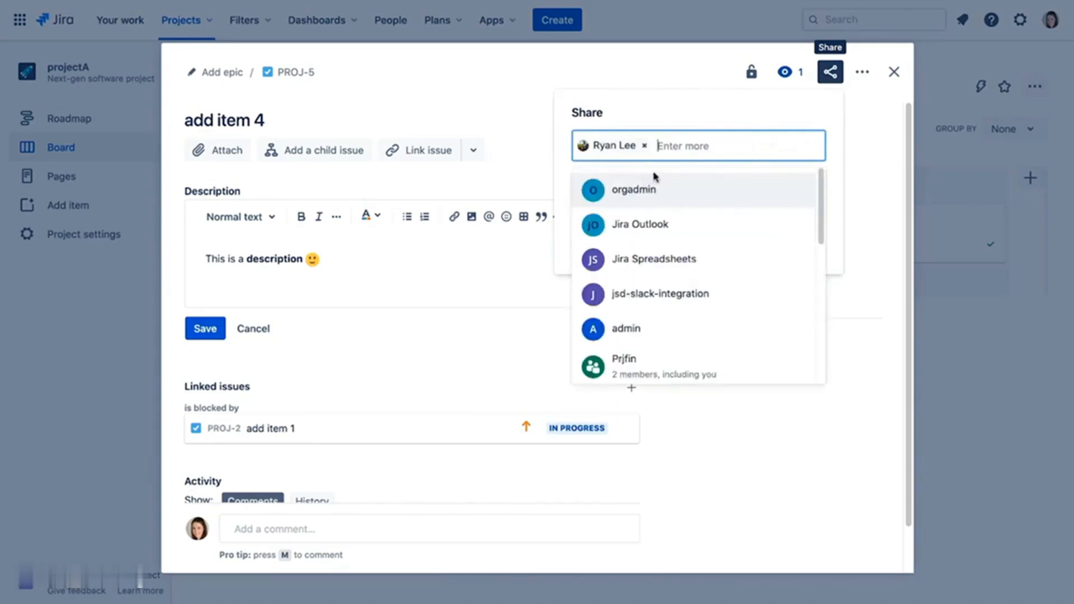
left_click(835, 181)
left_click(811, 244)
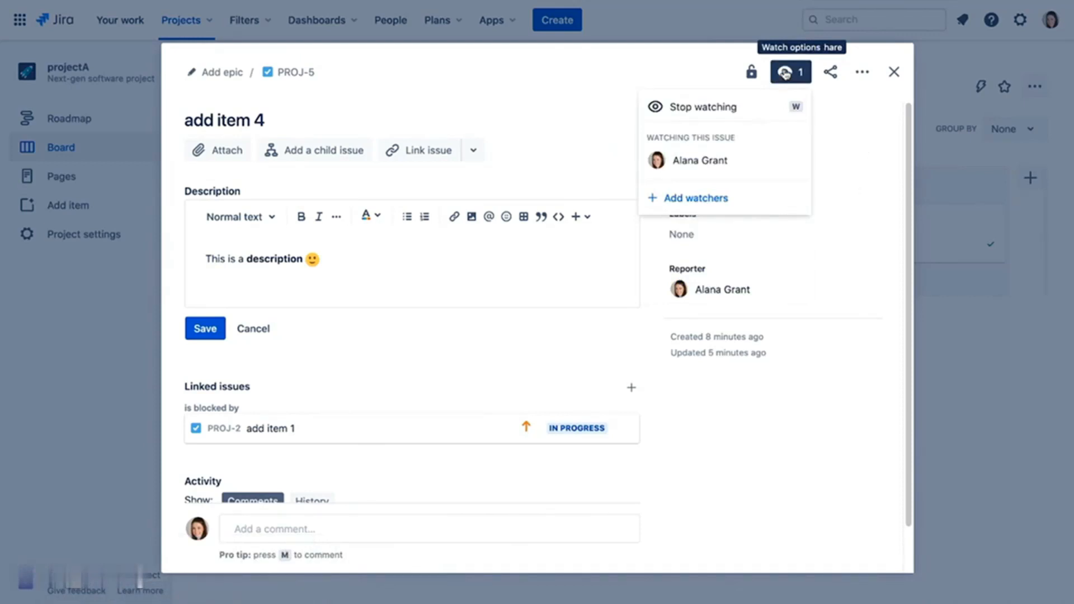
- Add the same teammate as a watcher on add item 4, then close the issue
left_click(721, 203)
type("r")
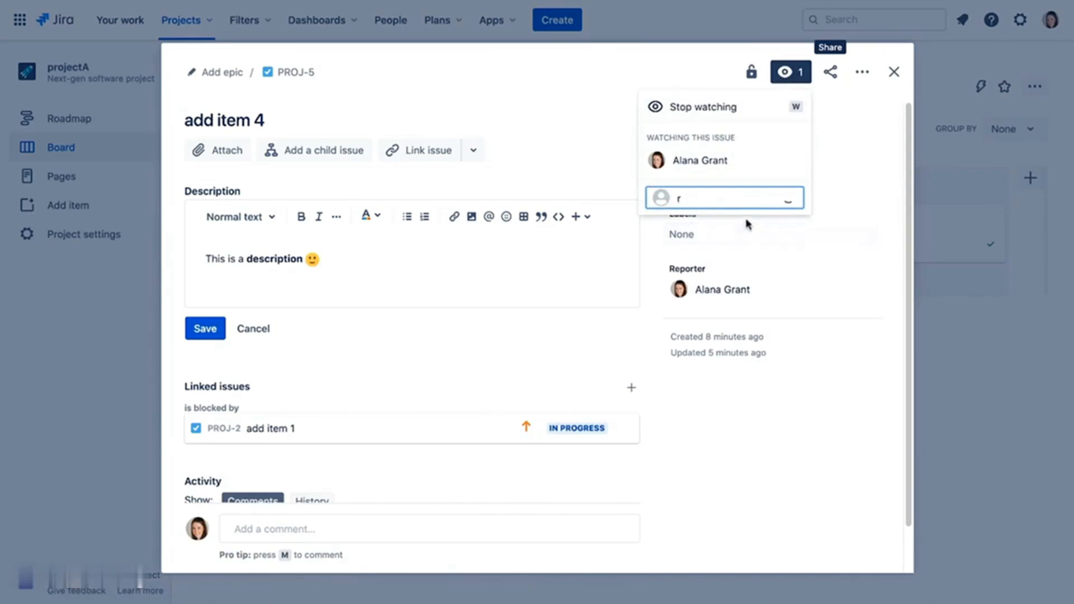
left_click(726, 239)
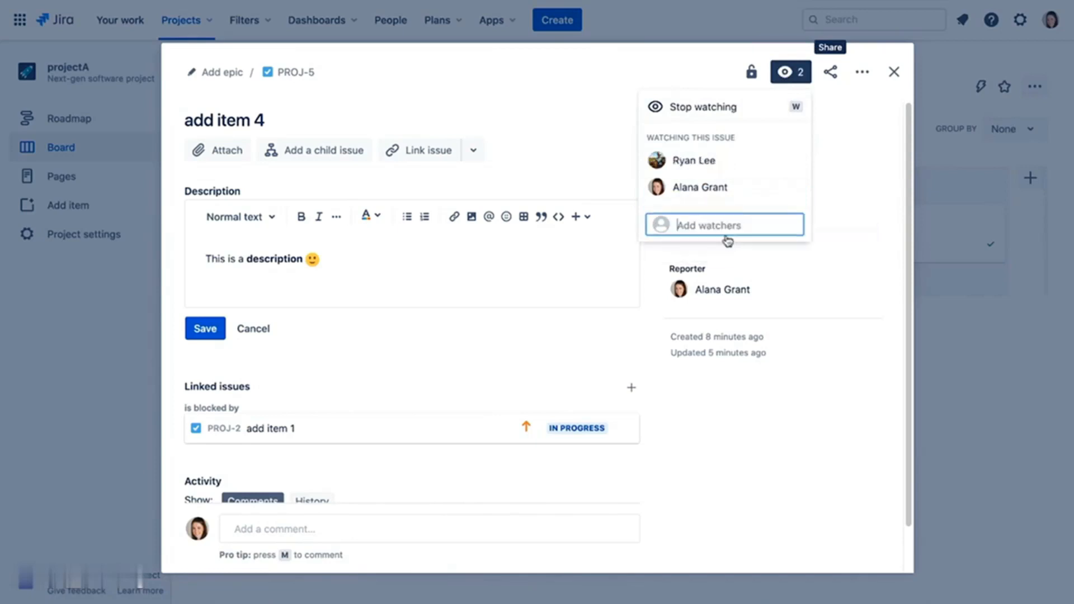
left_click(862, 161)
left_click(894, 72)
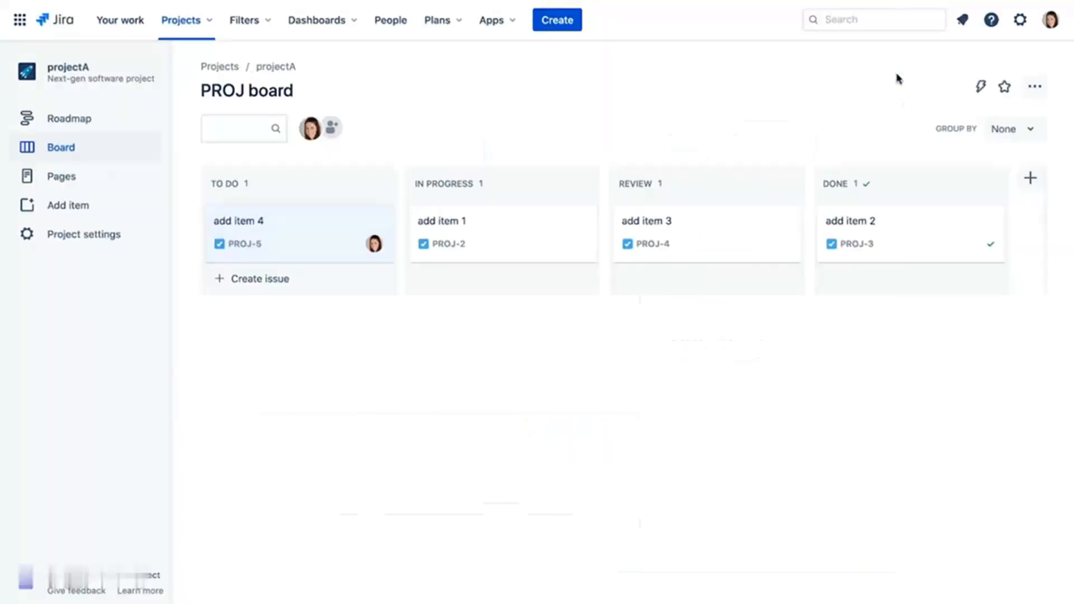
left_click(1051, 22)
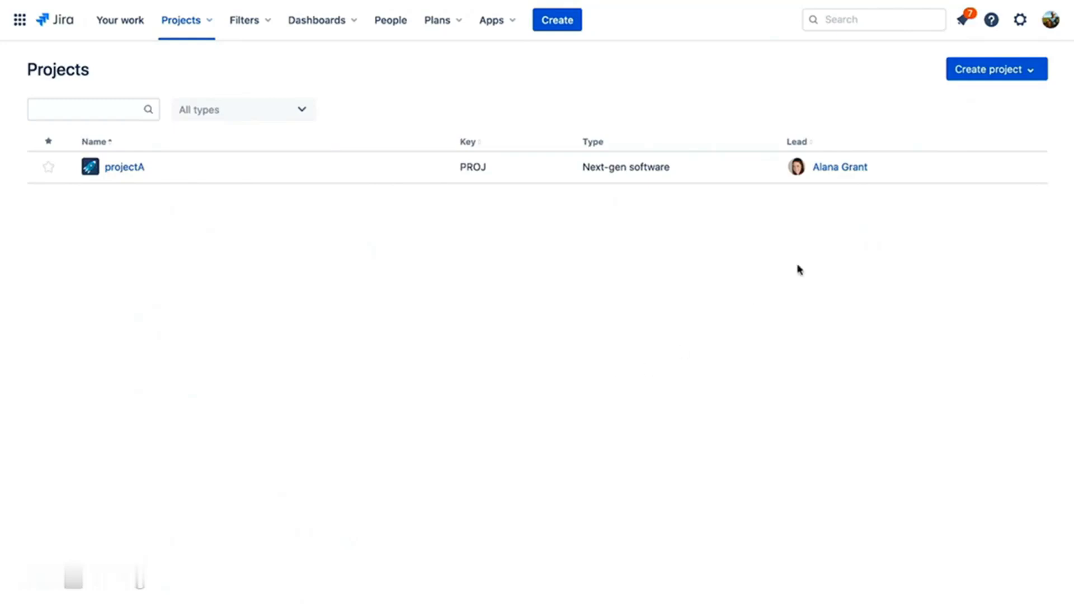
left_click(964, 20)
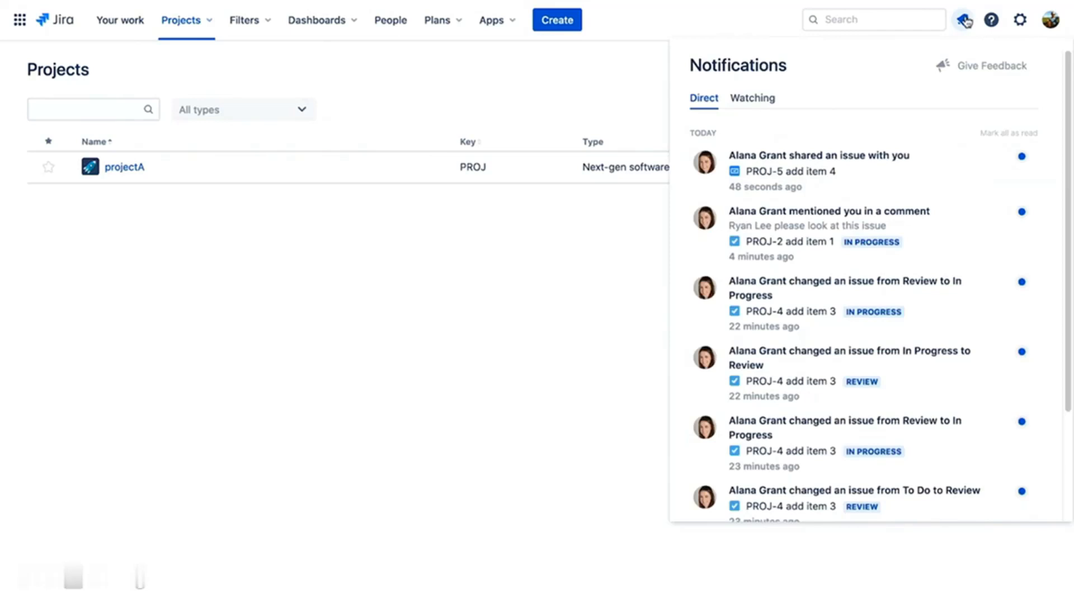
left_click(964, 20)
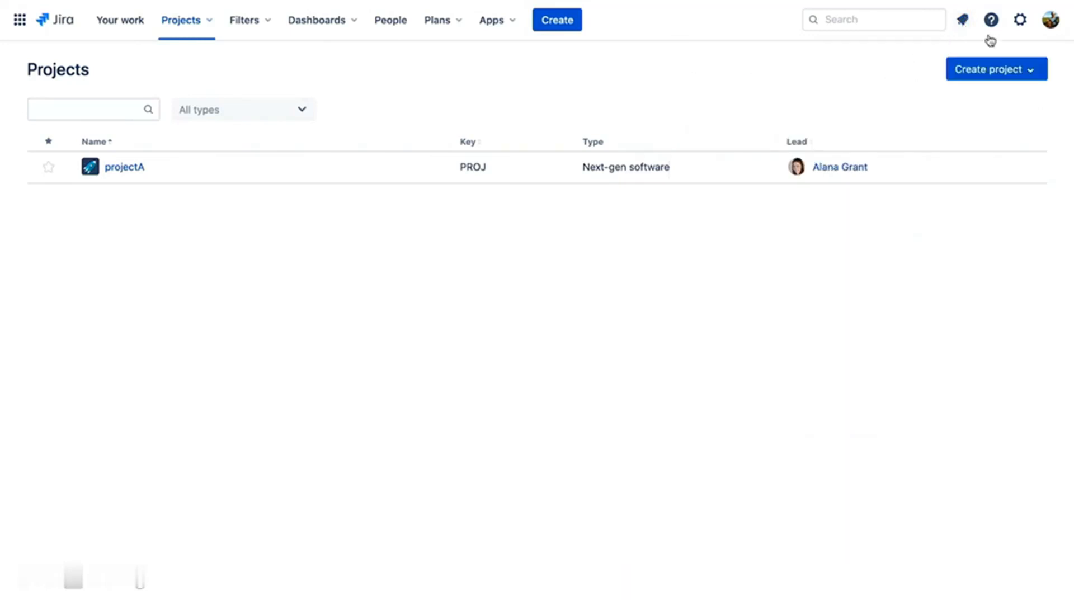
left_click(1050, 23)
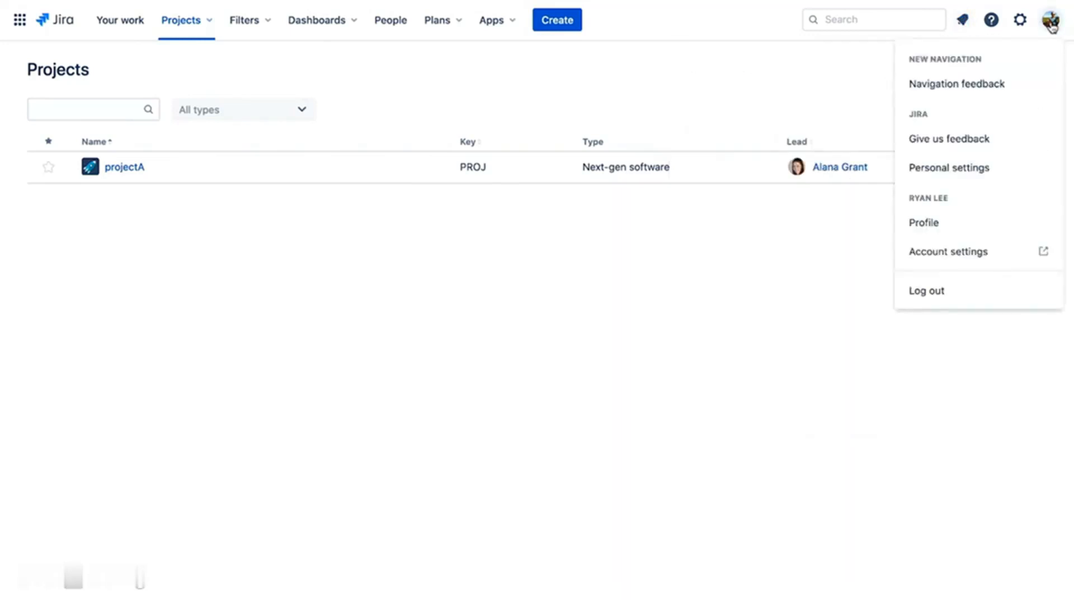
left_click(933, 294)
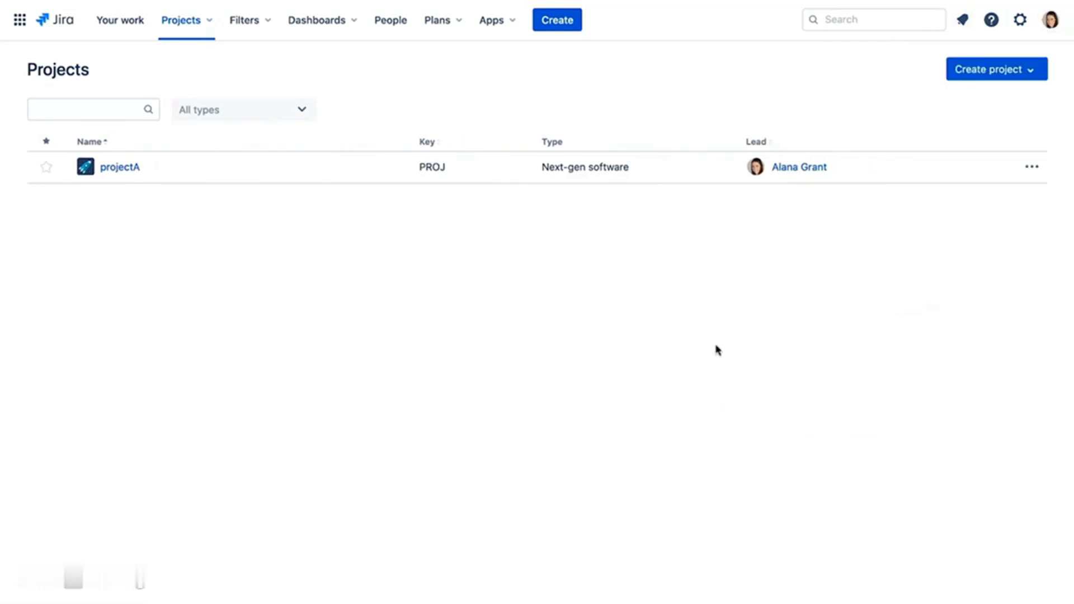
left_click(120, 168)
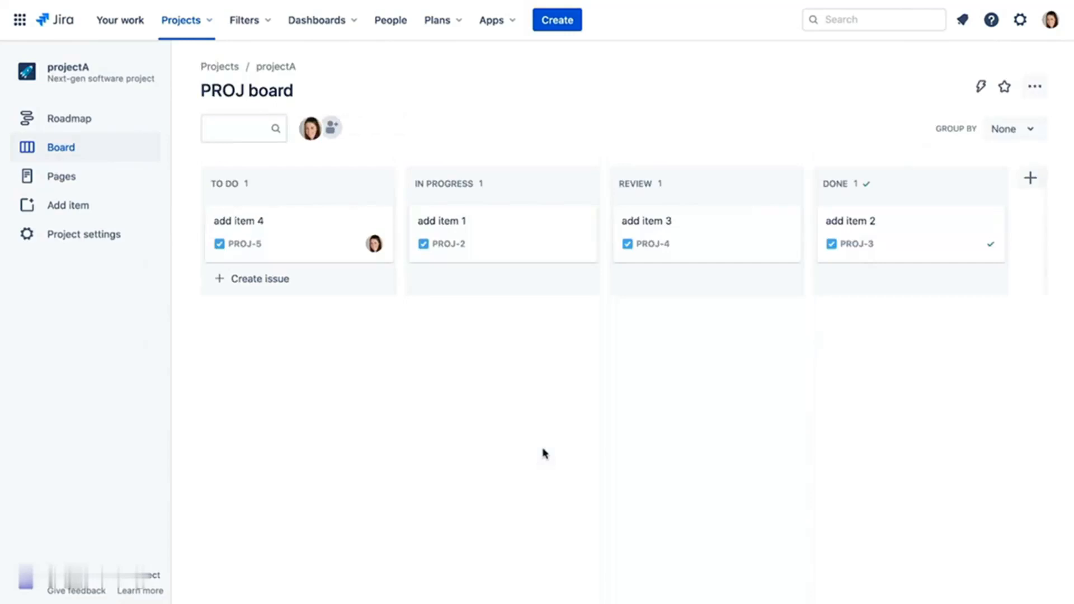
- Create a Task with summary 'add item 5', keeping the default Task issue type
left_click(556, 22)
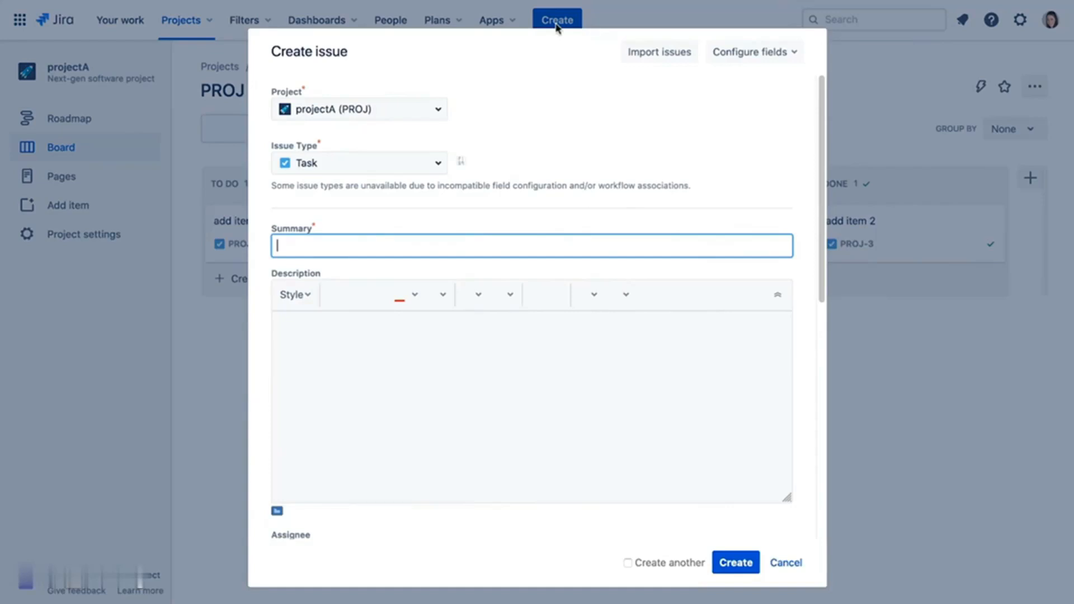
left_click(435, 166)
left_click(435, 166)
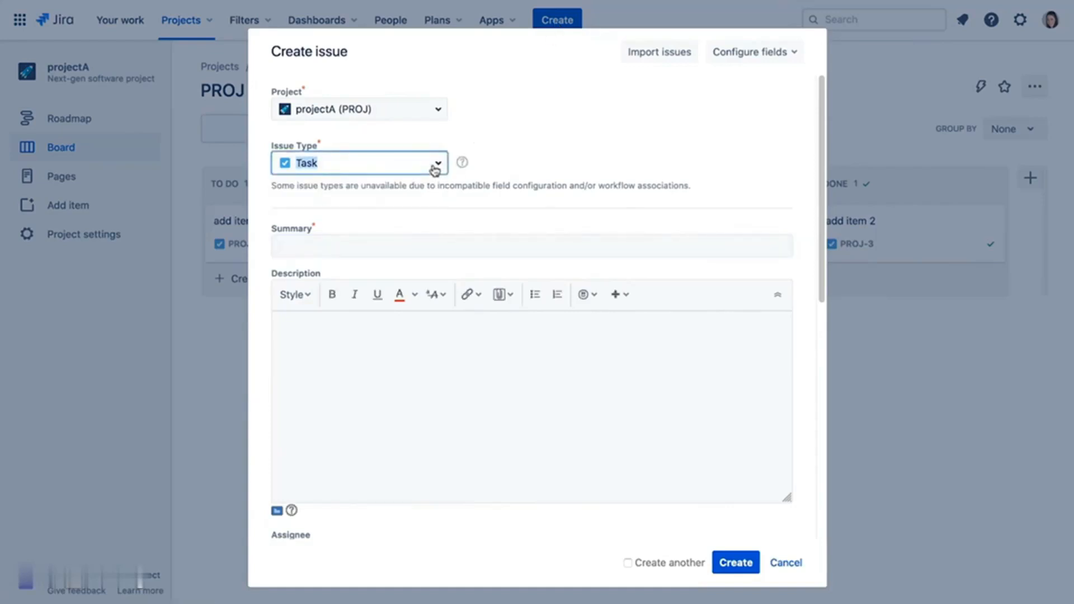
key("Tab")
type("add item 5")
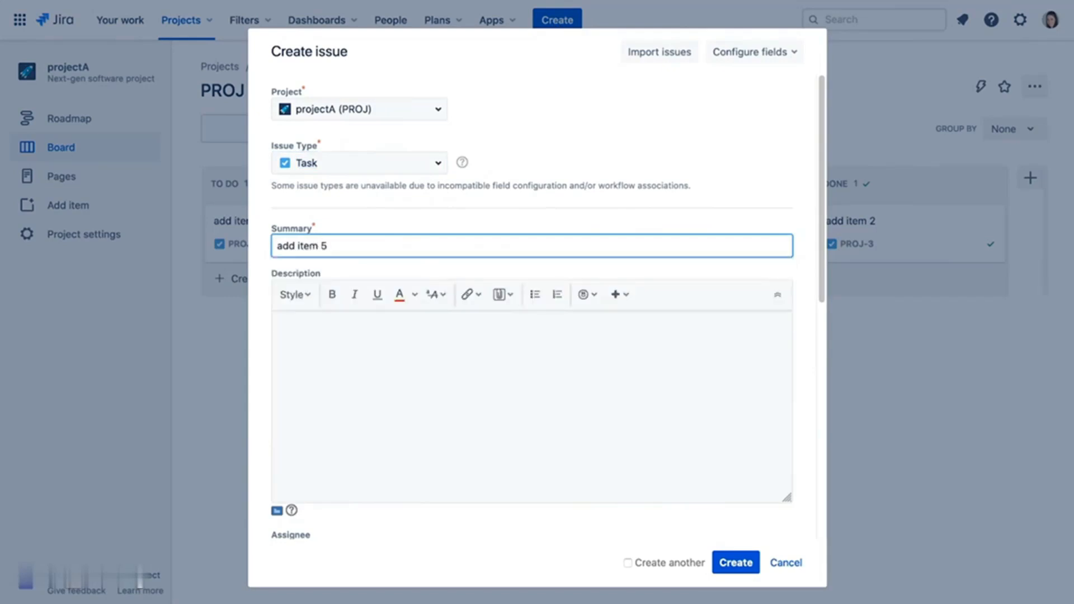
key("Return")
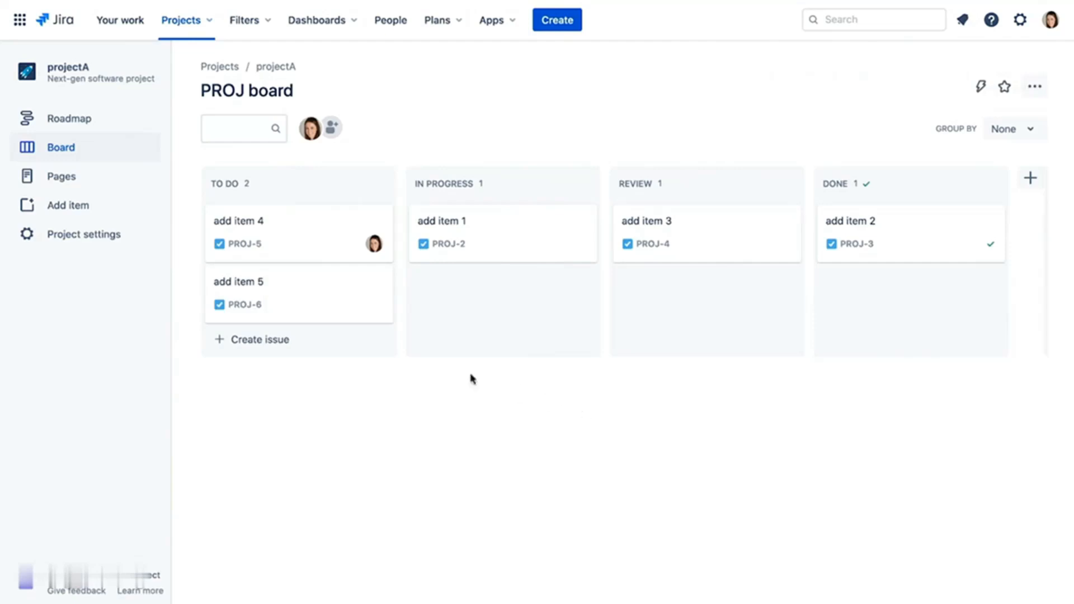
- Add Bug under projectA's Issue types settings, then go back to the PROJ board
left_click(100, 244)
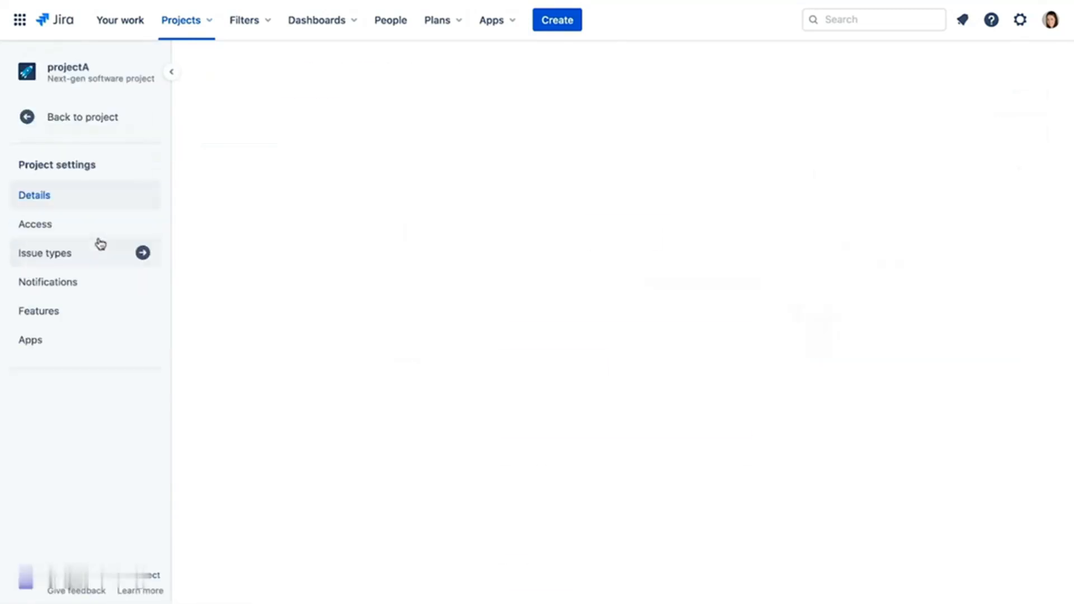
left_click(101, 260)
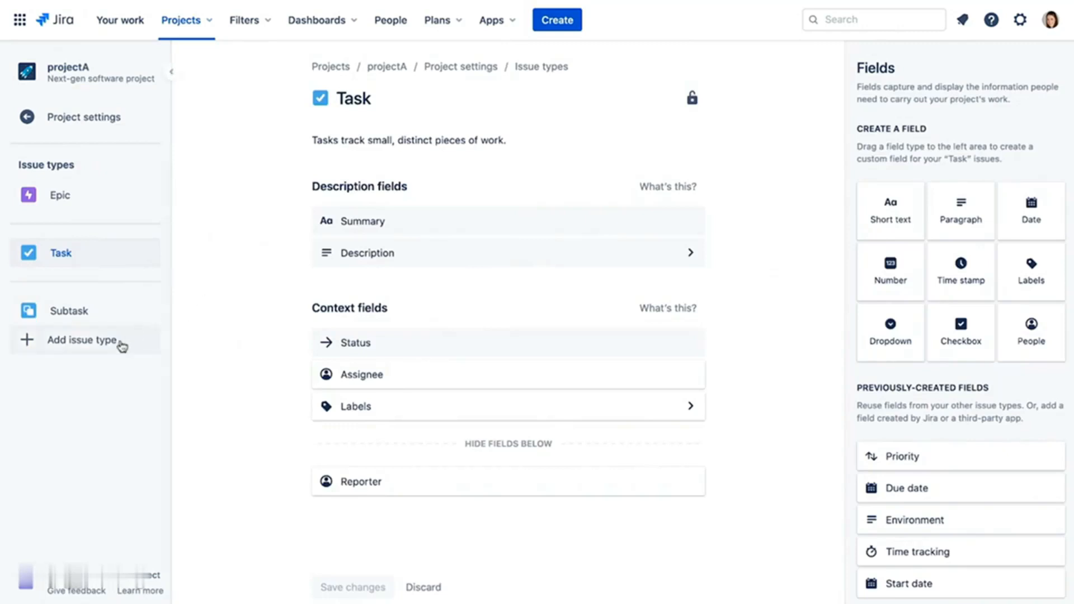
left_click(85, 340)
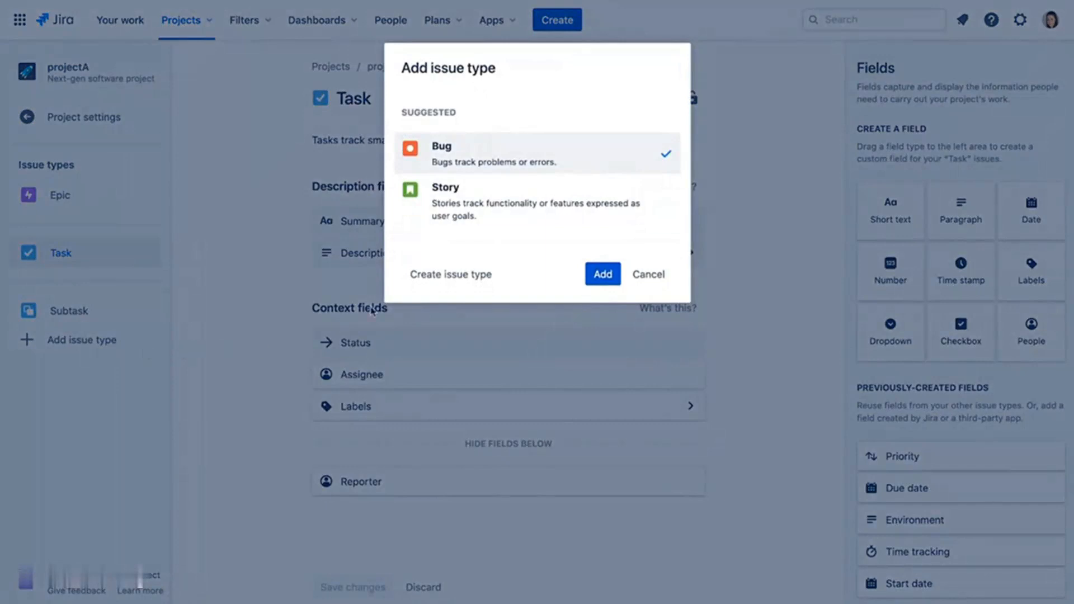
left_click(604, 274)
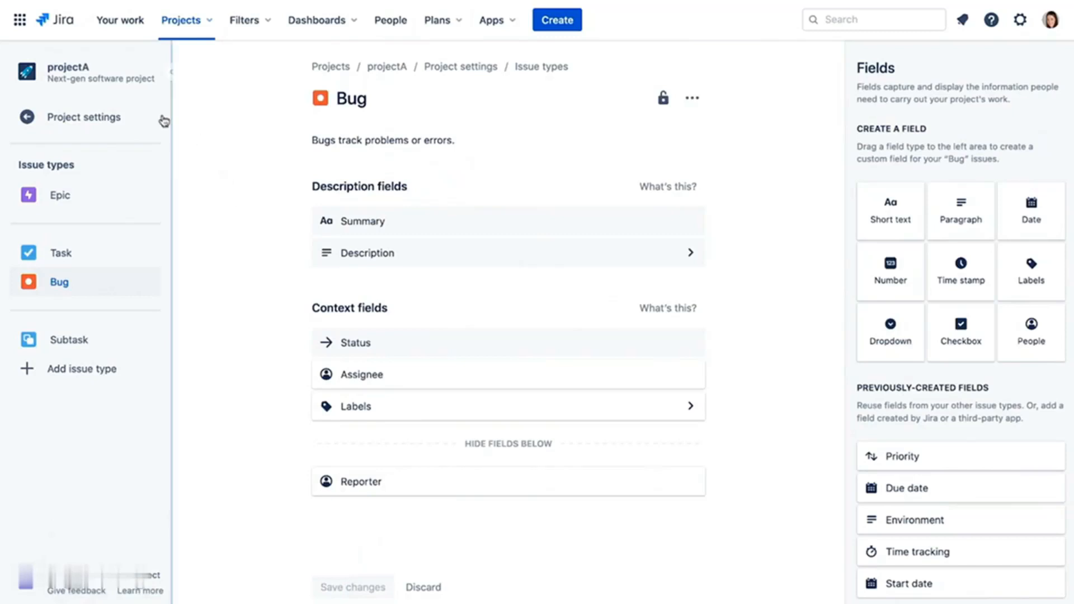
left_click(99, 125)
left_click(99, 124)
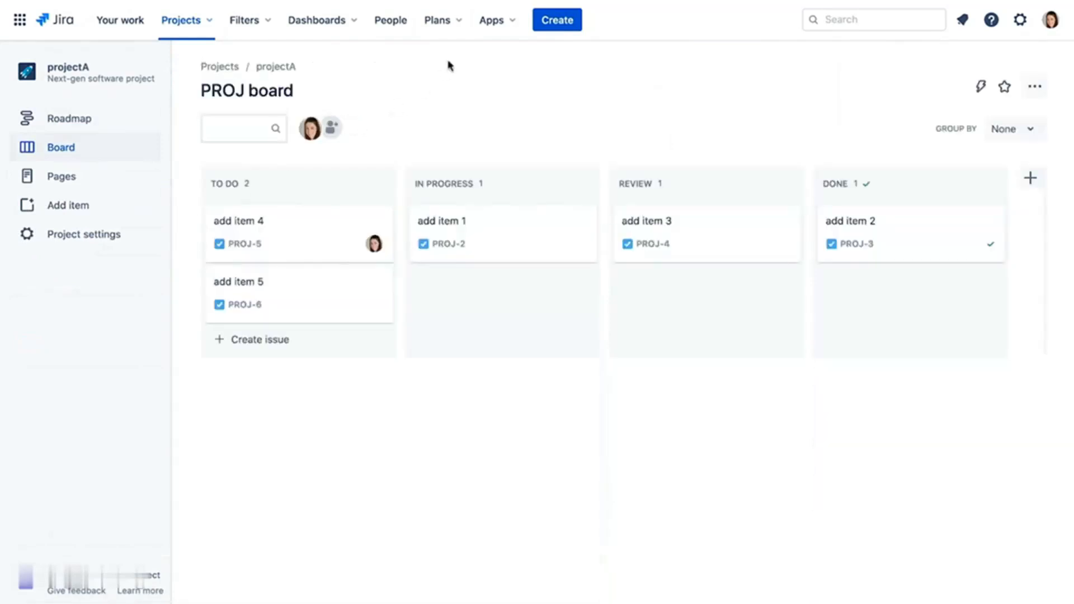
- Create a Bug issue with summary 'fix bug 1'
left_click(538, 20)
left_click(434, 163)
left_click(398, 218)
left_click(387, 246)
type("fix bug 1")
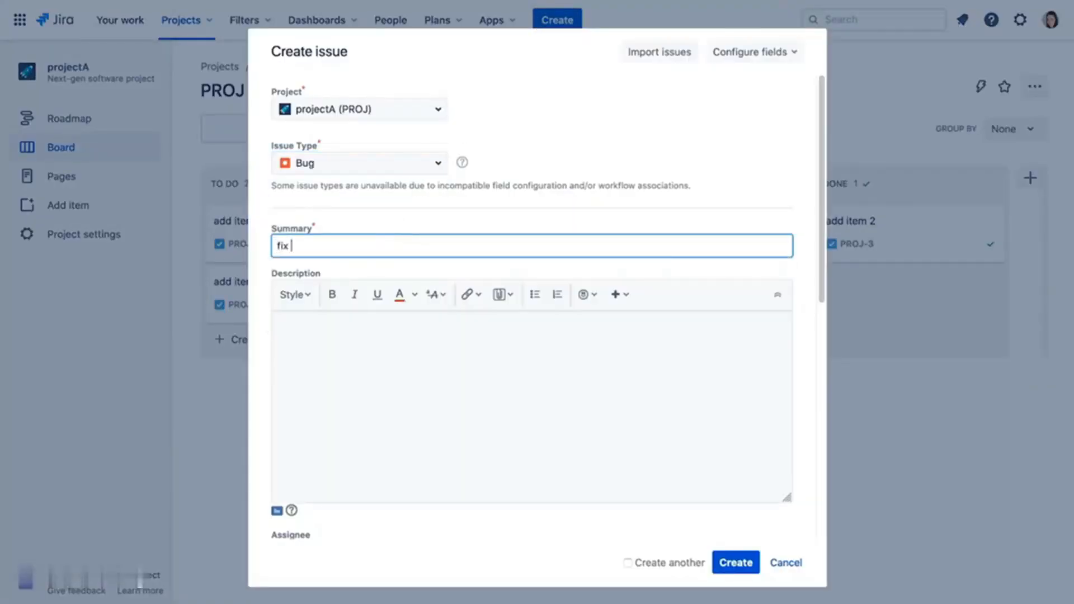
left_click(734, 563)
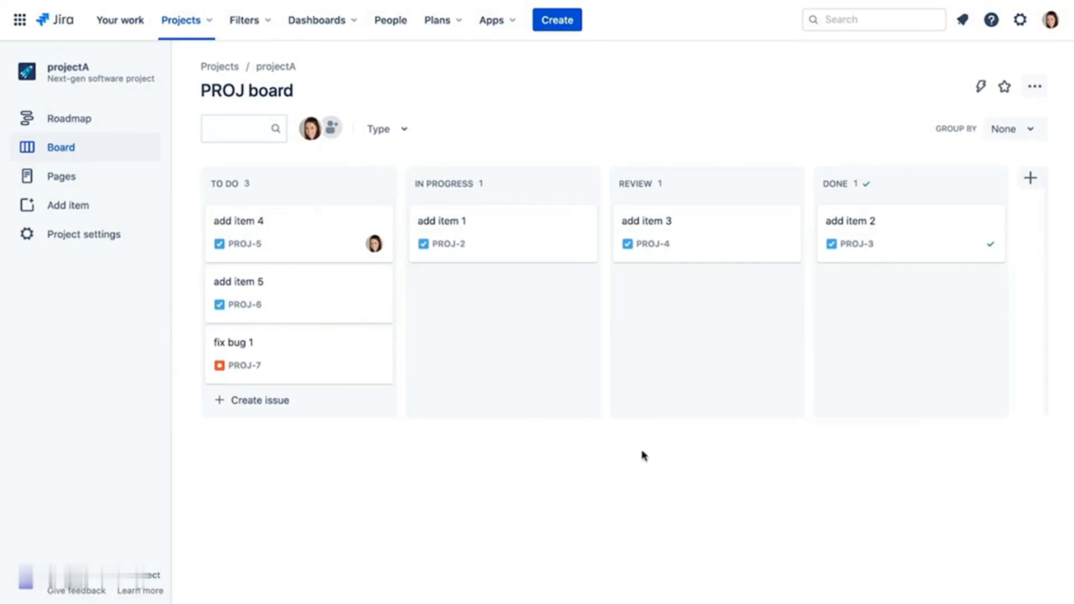
- Move fix bug 1 into In Progress, then open and cancel another new issue form
left_click_drag(322, 347, 522, 347)
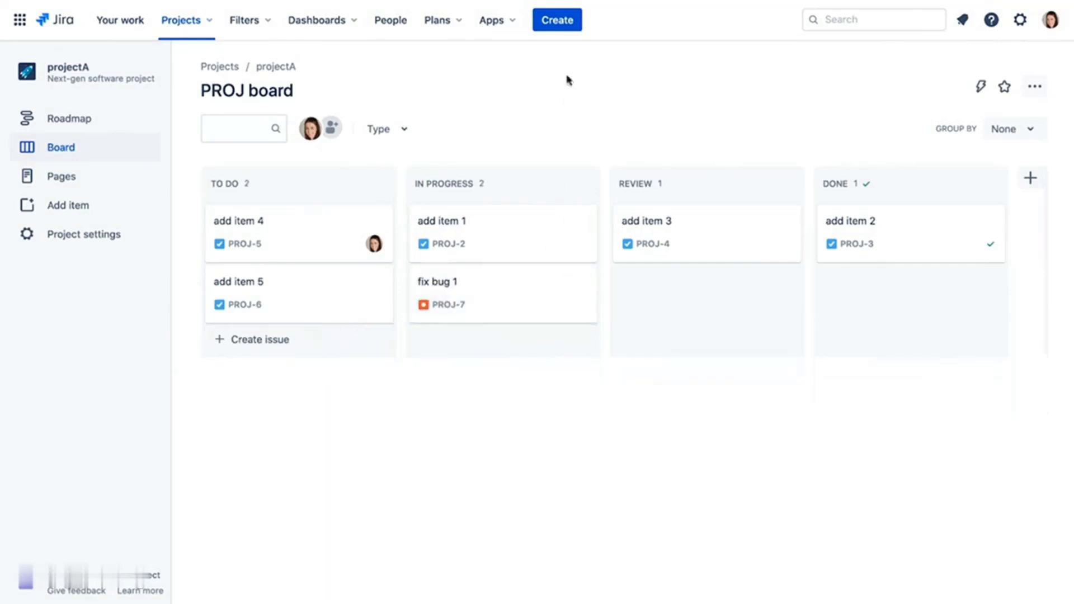
left_click(565, 23)
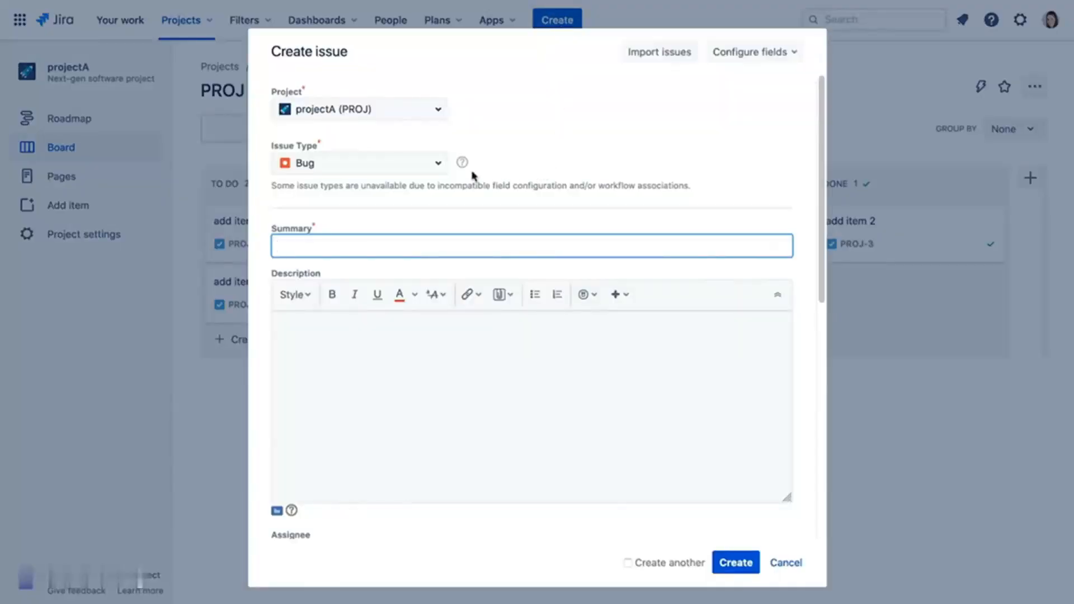
left_click(438, 164)
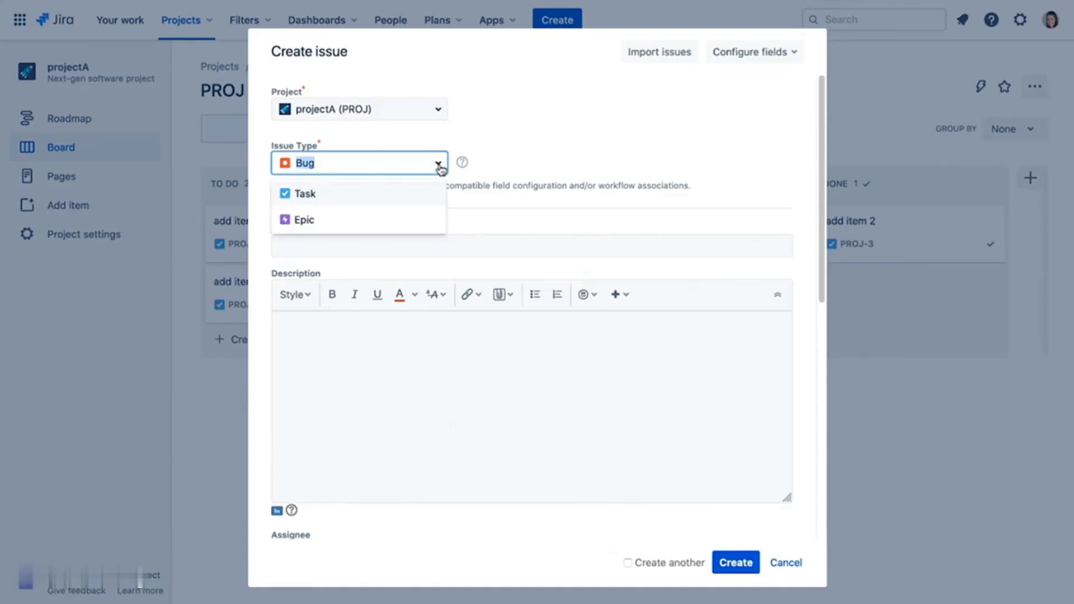
left_click(669, 114)
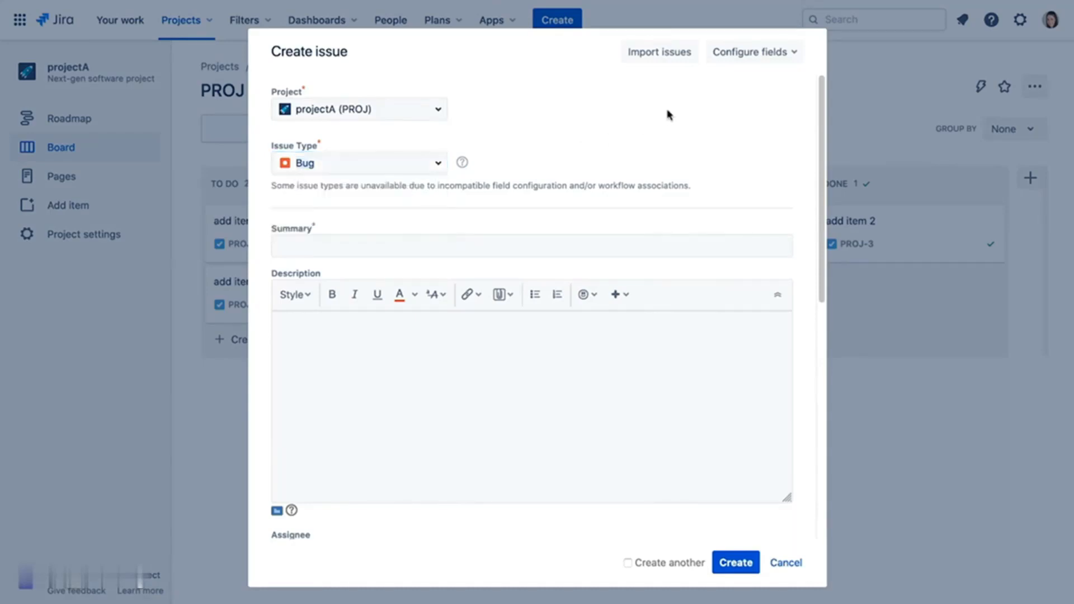
left_click(788, 563)
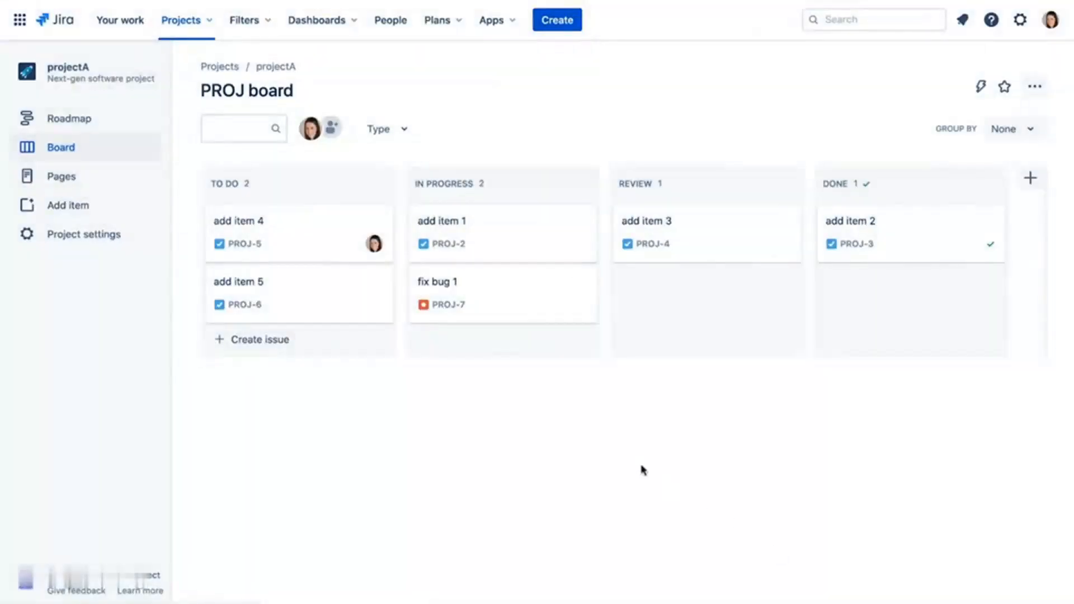
- Add child issues 'add item 5A' and 'add item 5B' under add item 5, then reopen it to check
left_click(288, 301)
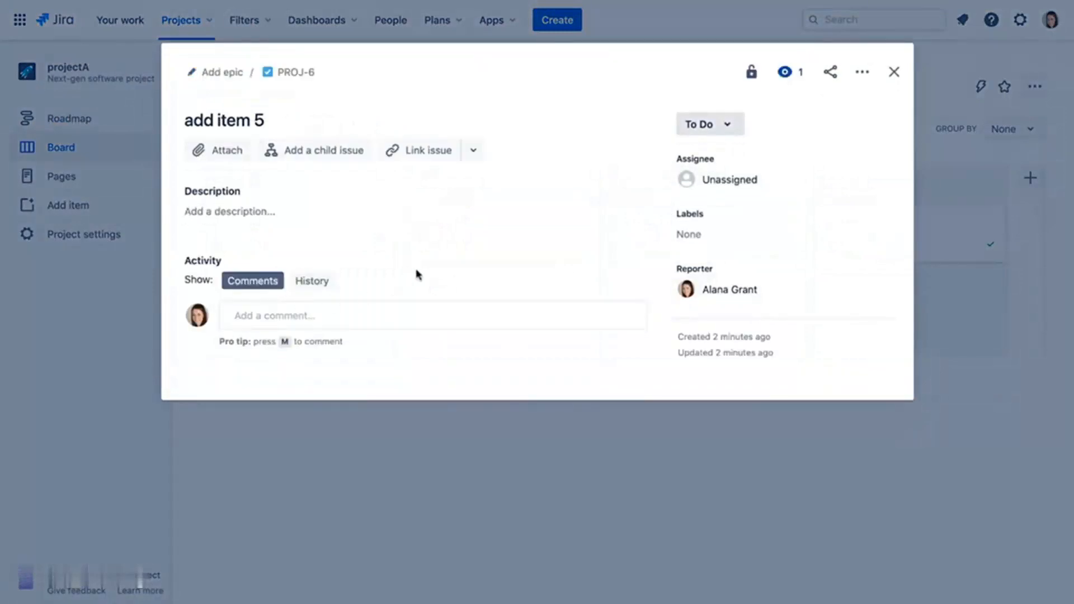
left_click(323, 159)
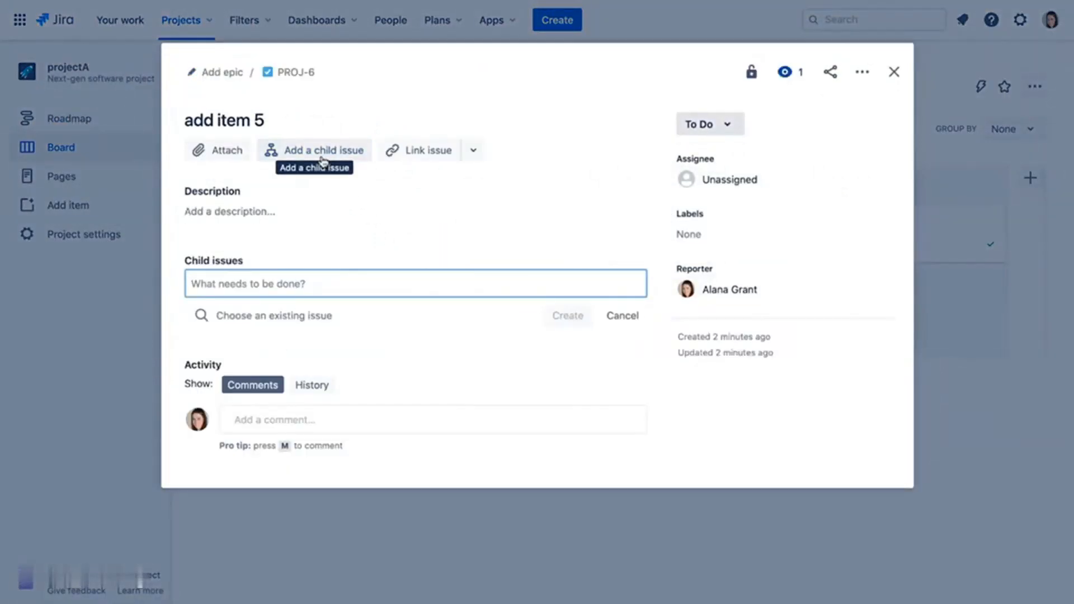
type("add item 5A")
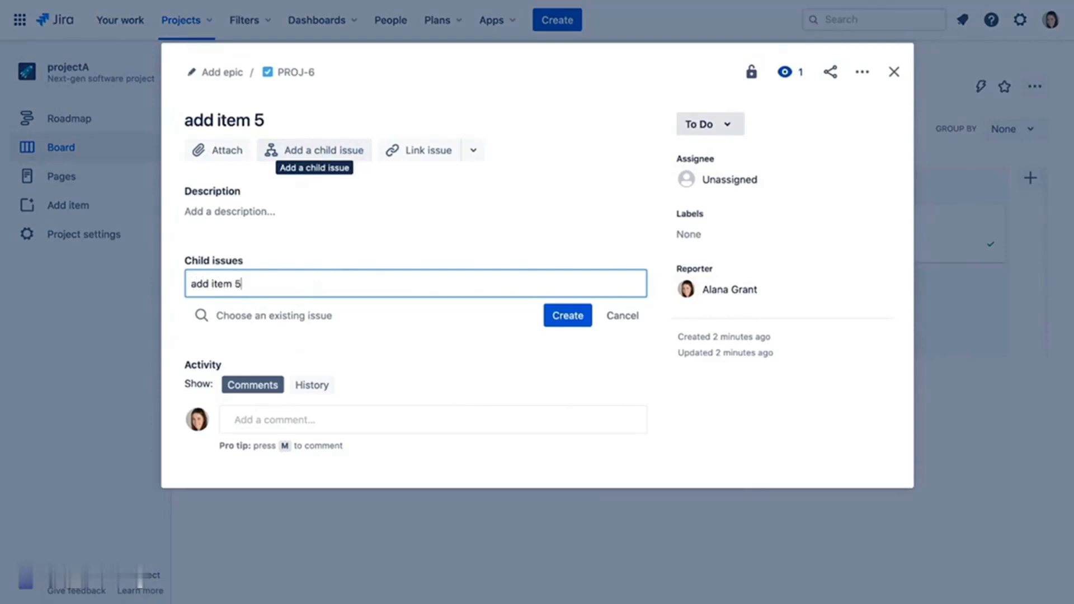
left_click(556, 315)
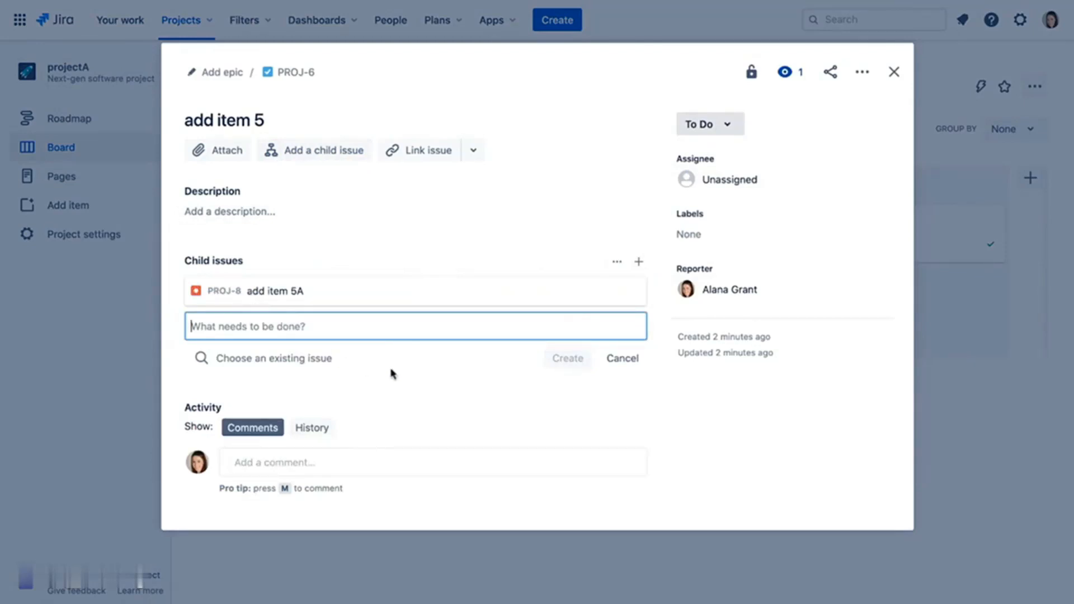
type("add it")
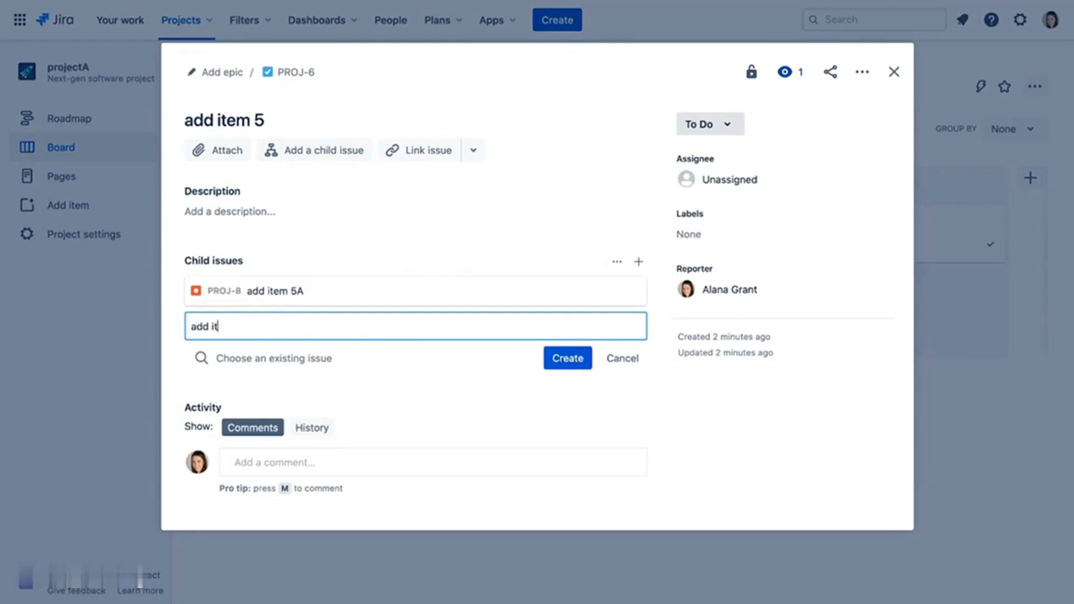
type("em 5B")
left_click(566, 358)
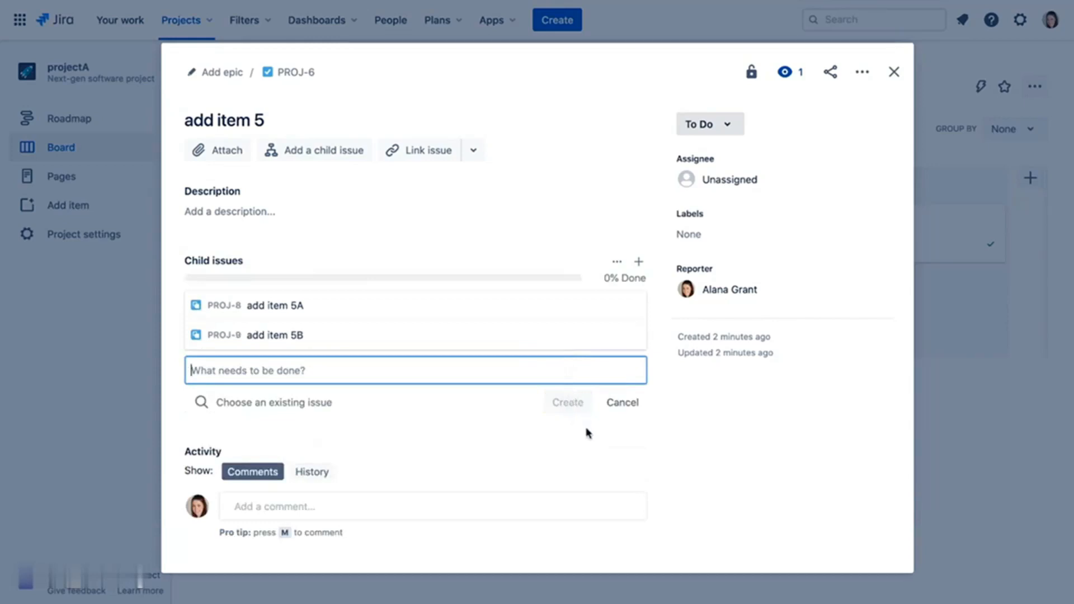
left_click(893, 73)
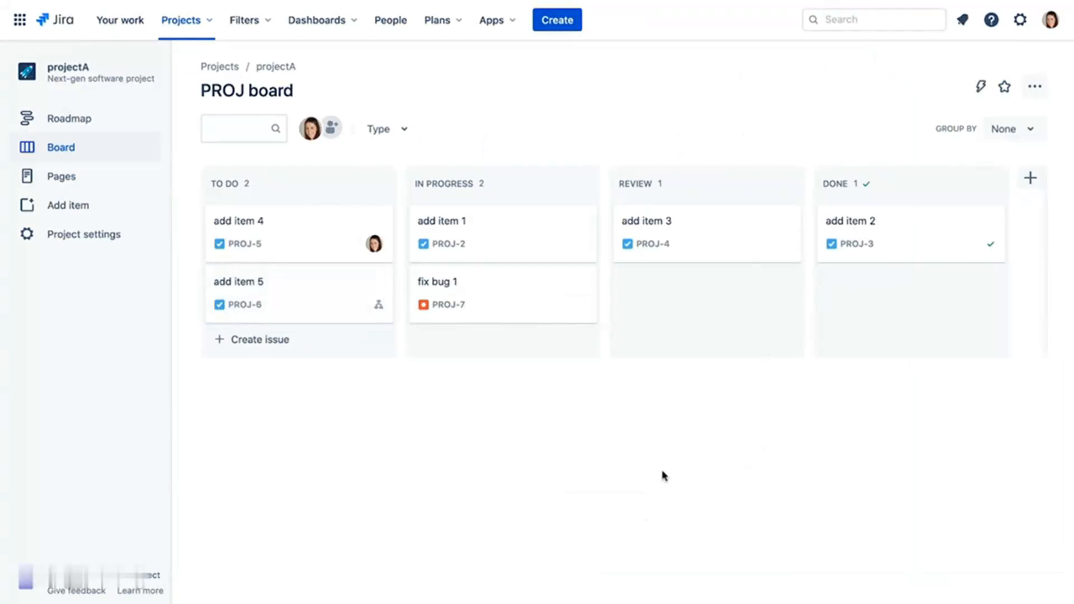
left_click(343, 288)
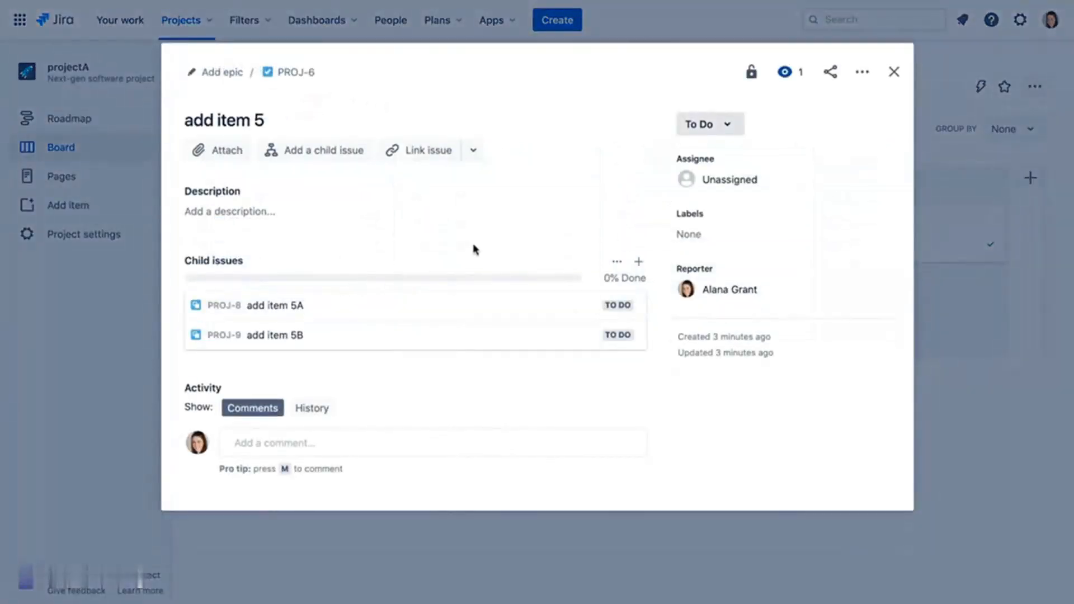
left_click(894, 73)
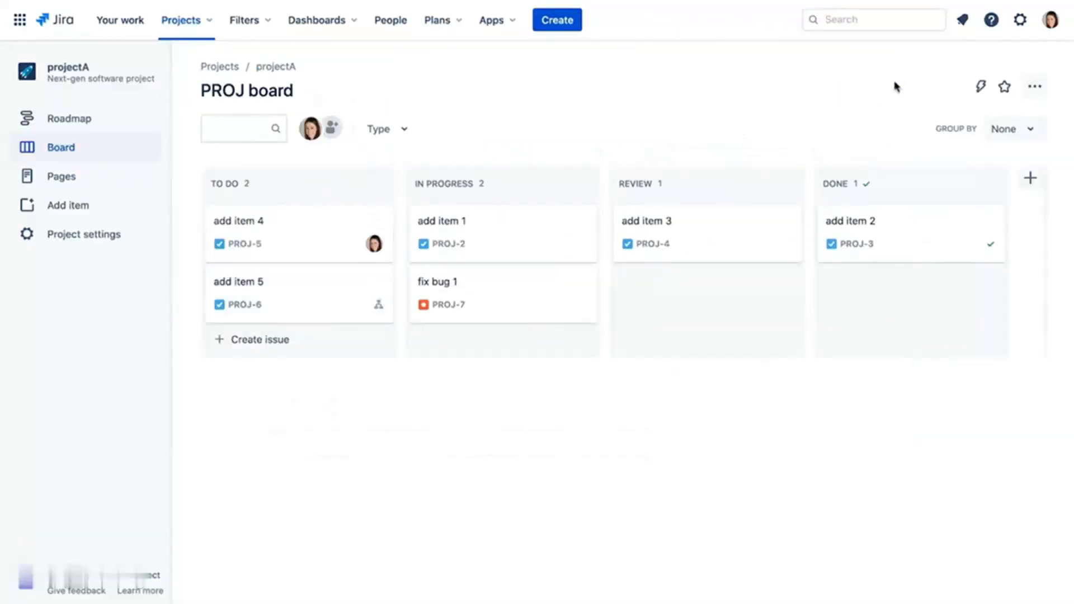
left_click(1033, 130)
left_click(1015, 207)
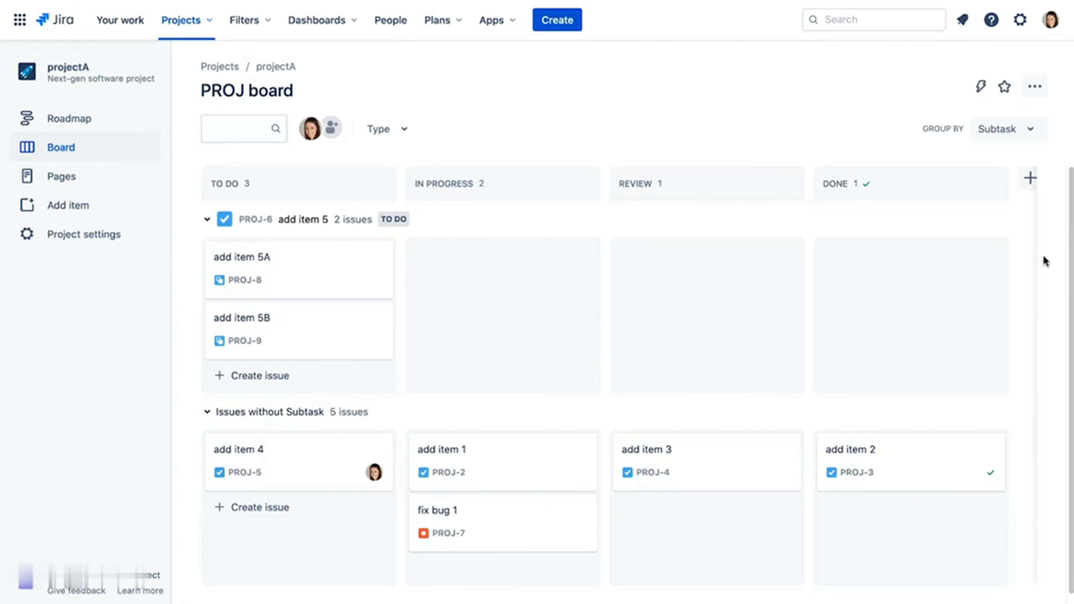
left_click_drag(302, 278, 913, 340)
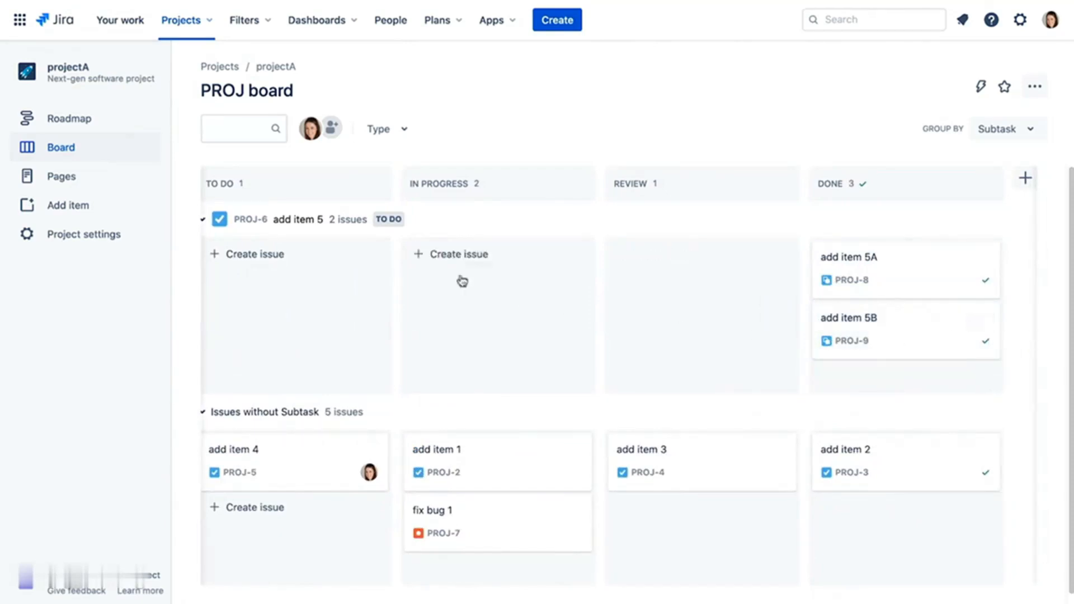
left_click(294, 224)
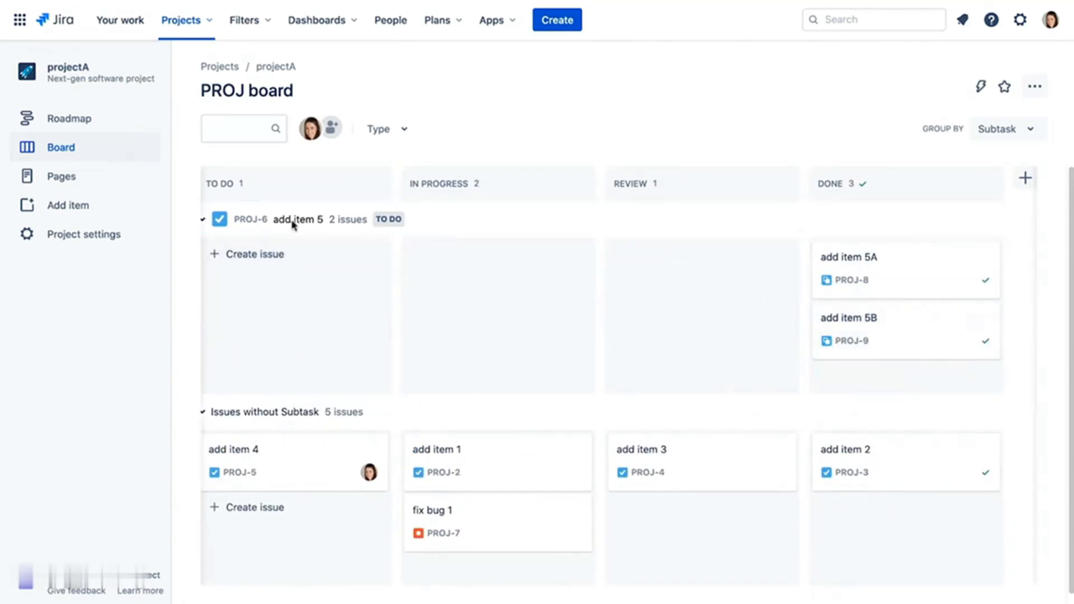
left_click(293, 222)
left_click(732, 129)
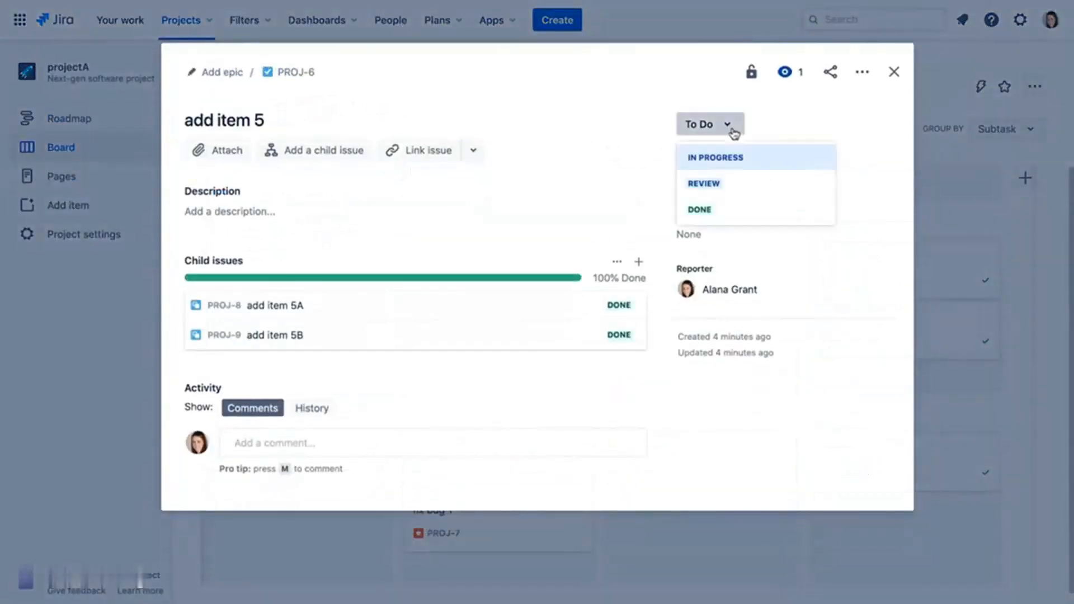
left_click(721, 209)
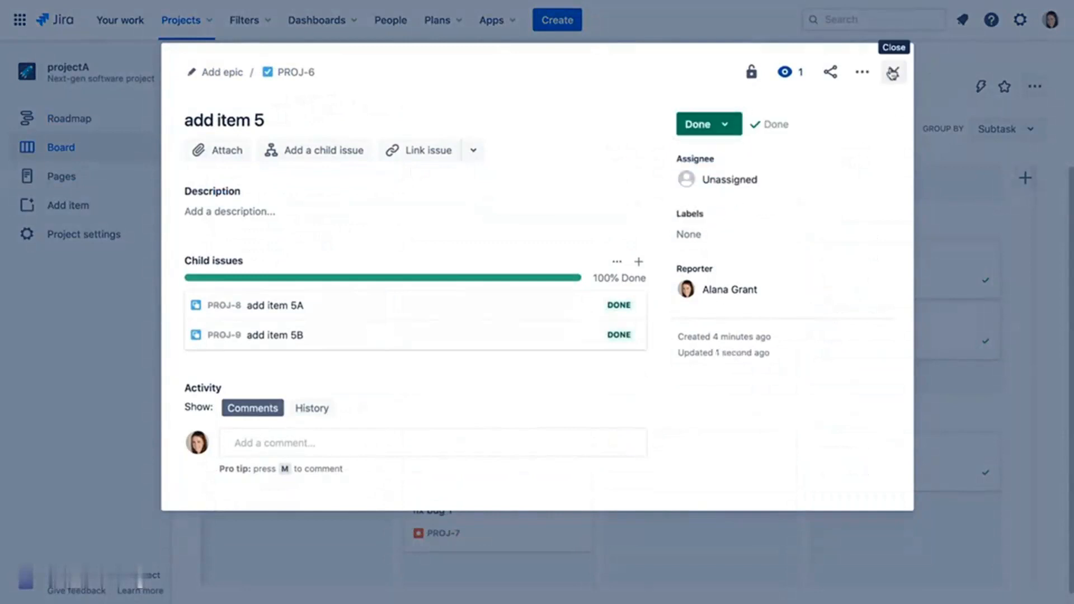
left_click(893, 71)
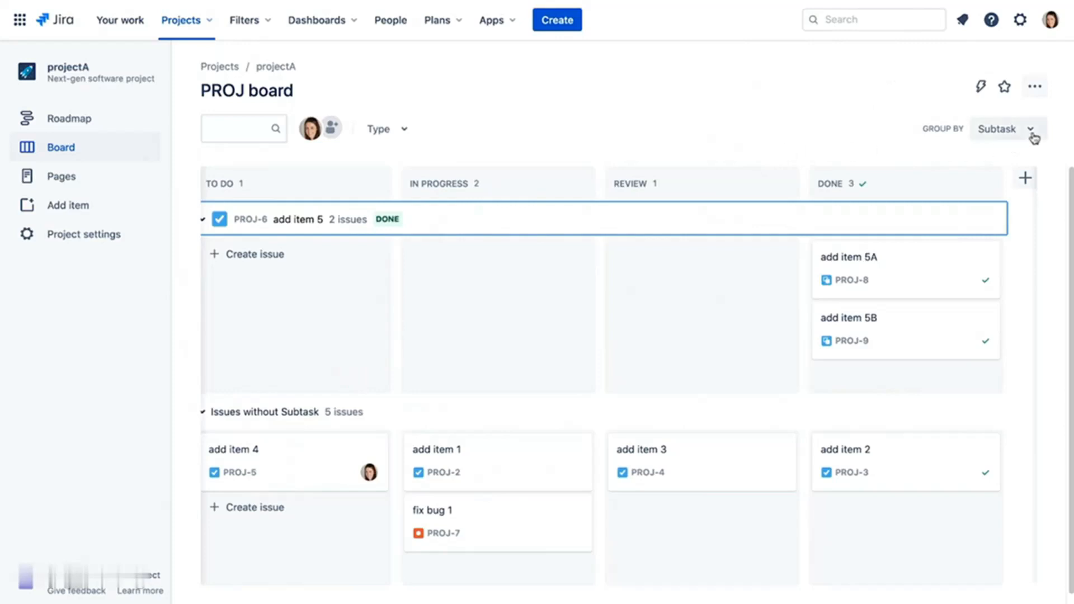
left_click(1032, 134)
left_click(1030, 162)
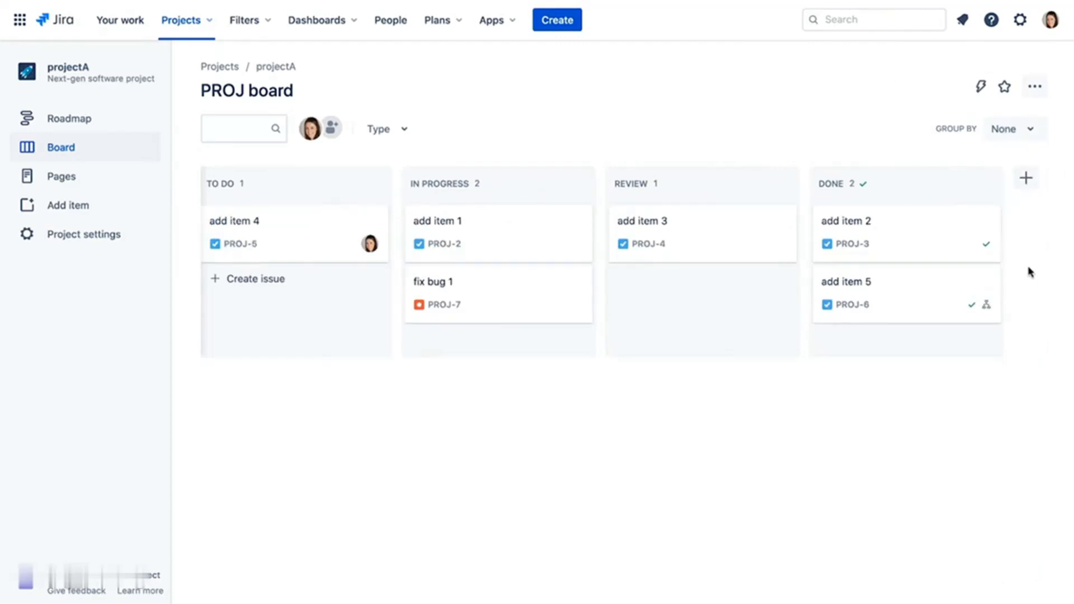
- Start a custom project issue type named Small, described 'Small issues that need to be tracked'
left_click(92, 237)
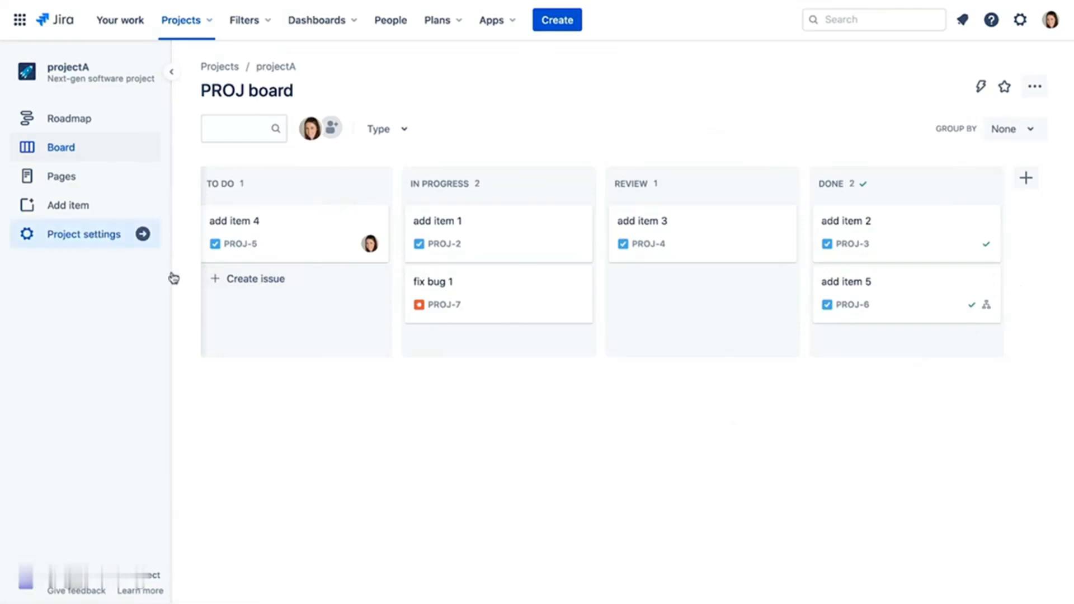
left_click(71, 253)
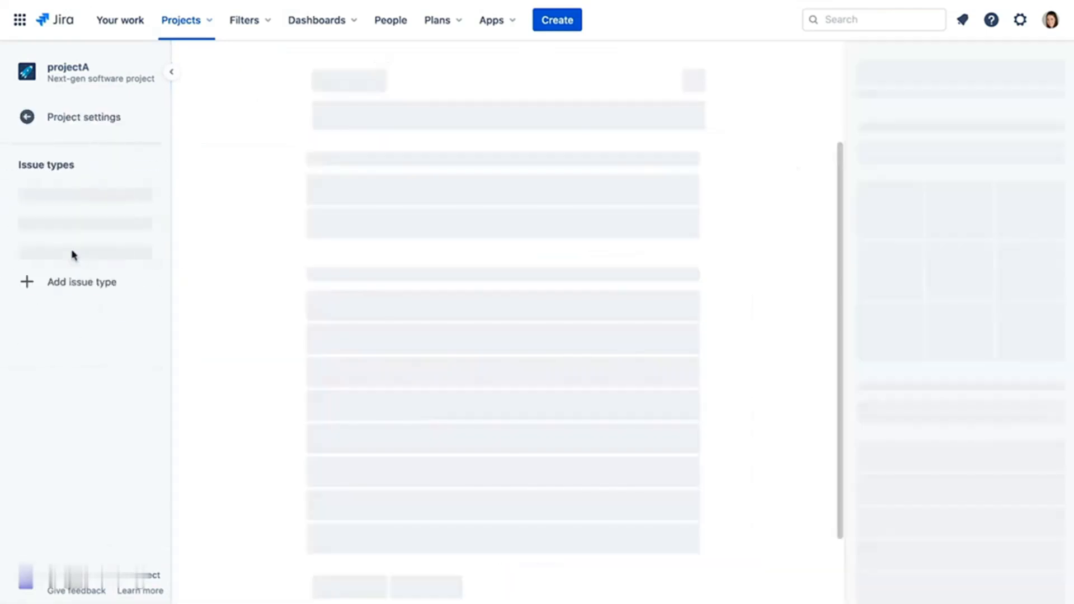
left_click(101, 367)
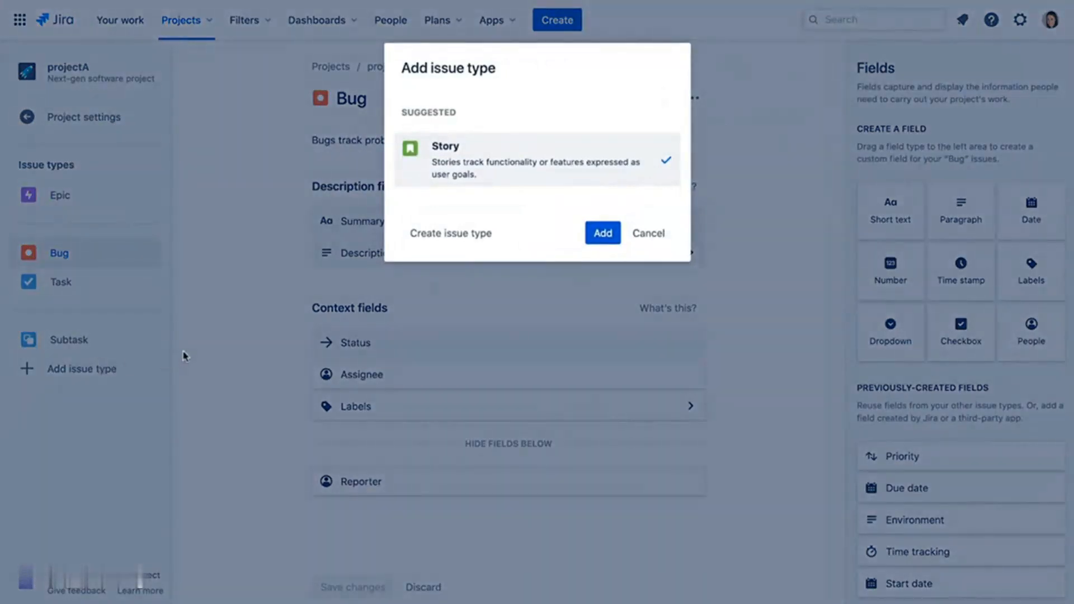
left_click(455, 234)
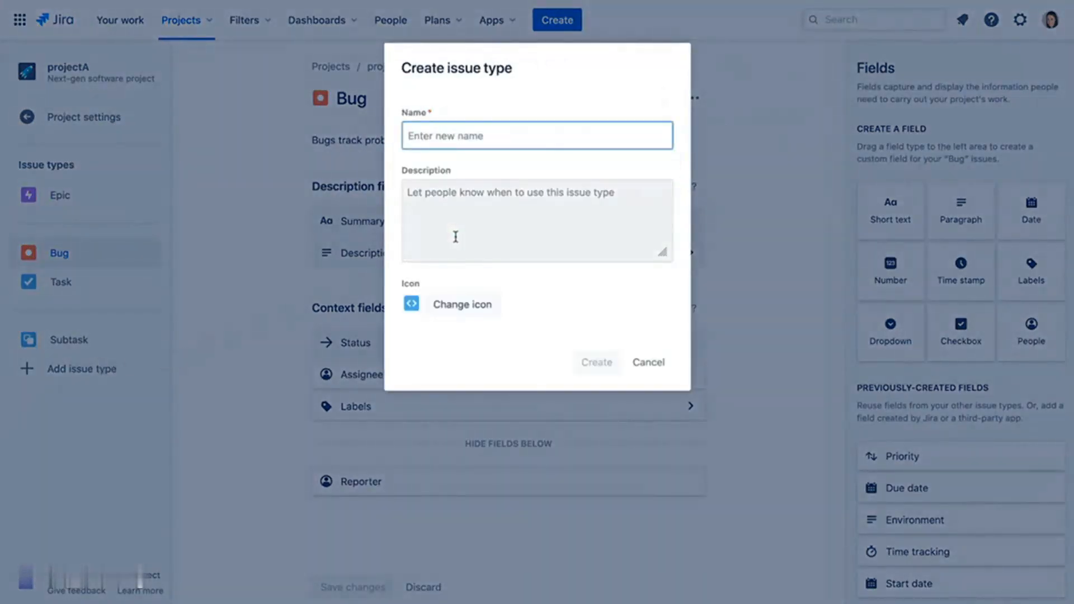
type("Small")
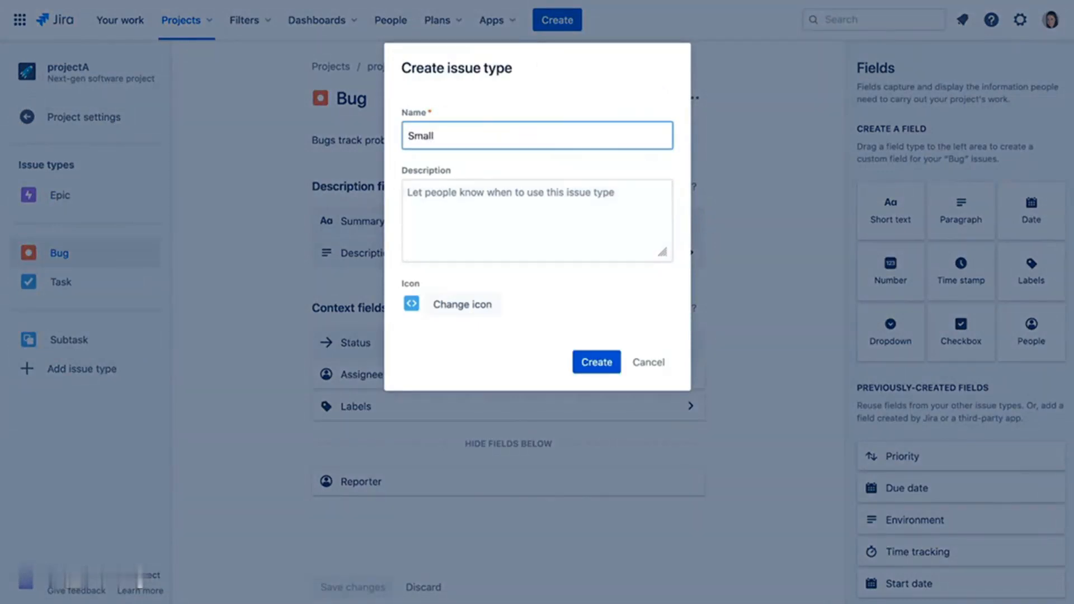
left_click(499, 192)
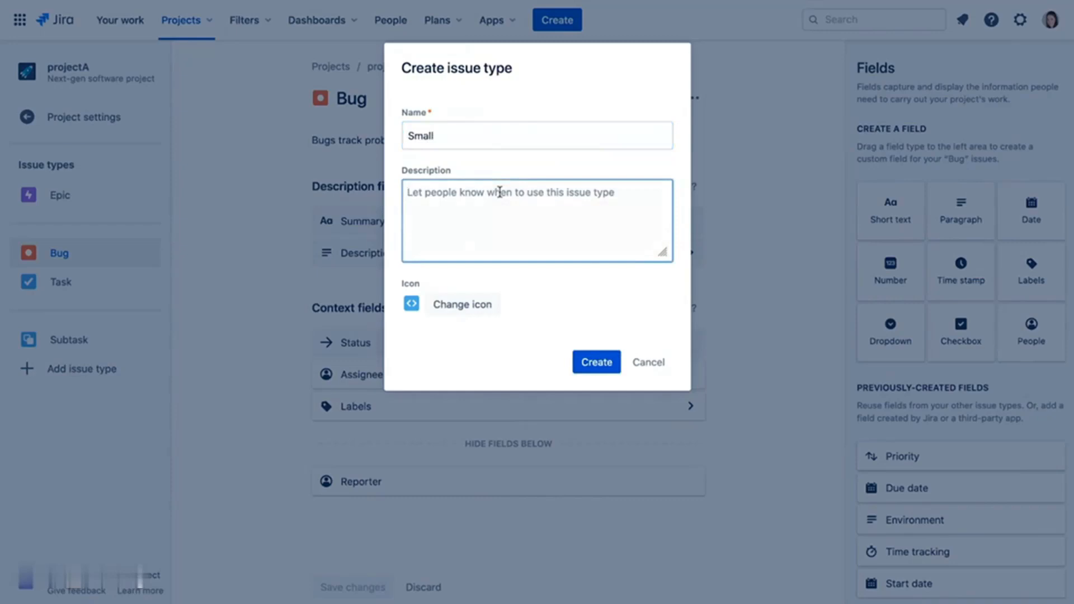
type("Small issues that need to be tracked")
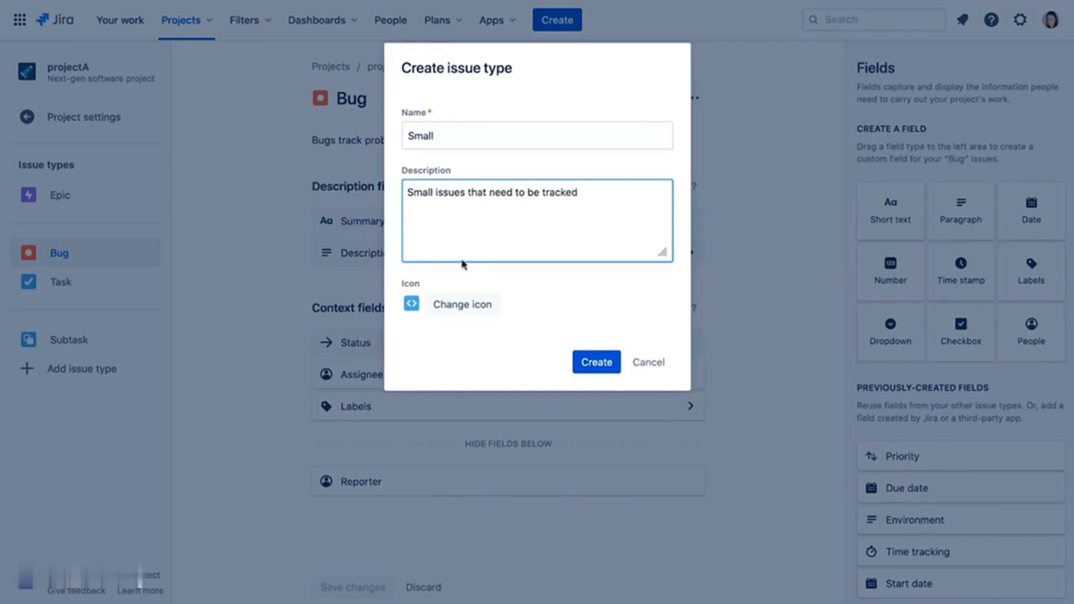
- Give the Small issue type the green minus icon, create it, and return to the board
left_click(462, 304)
left_click(615, 311)
left_click(557, 269)
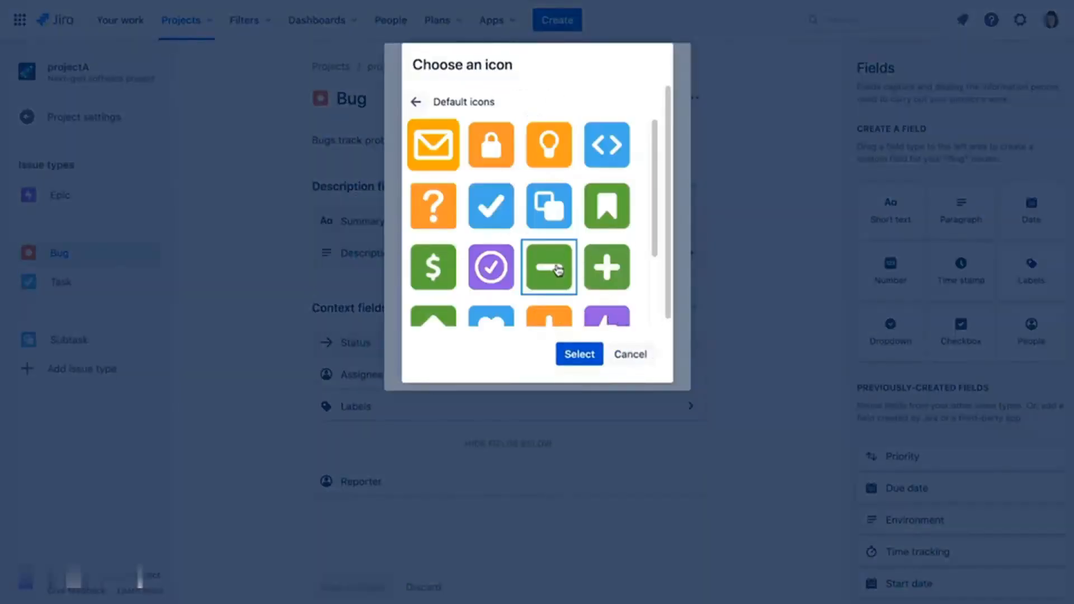
left_click(580, 352)
left_click(597, 363)
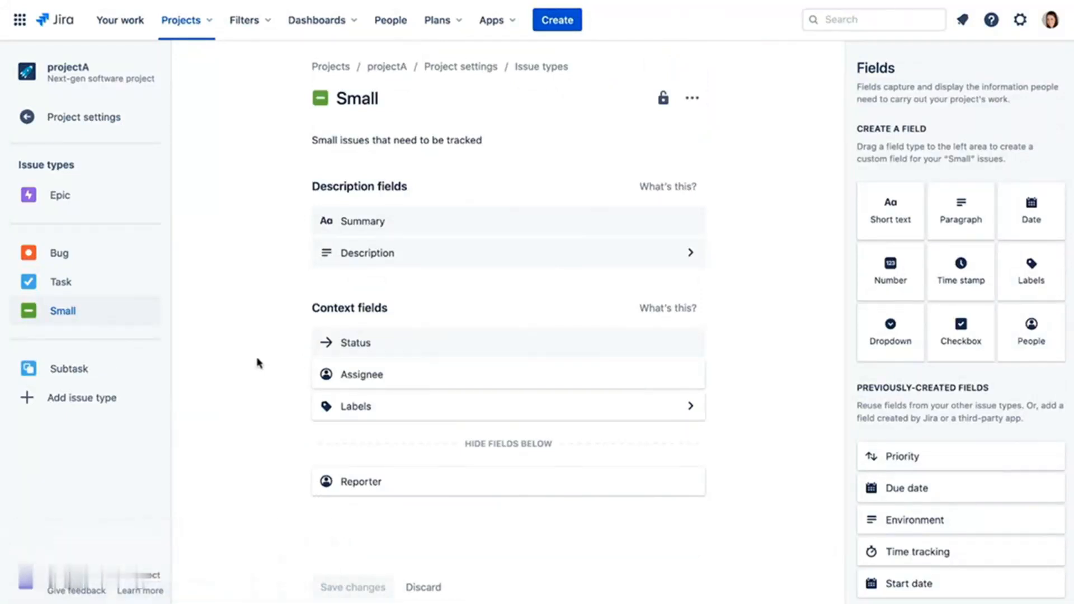
left_click(85, 119)
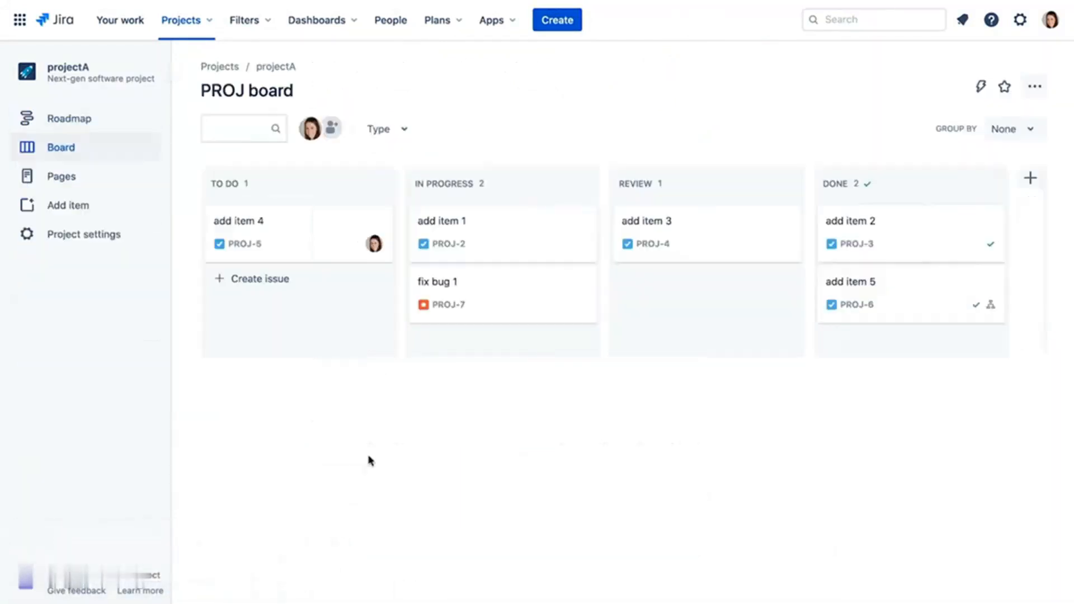
- Create a Small-type issue 'small item 1' and drag its card into the Review column
left_click(551, 18)
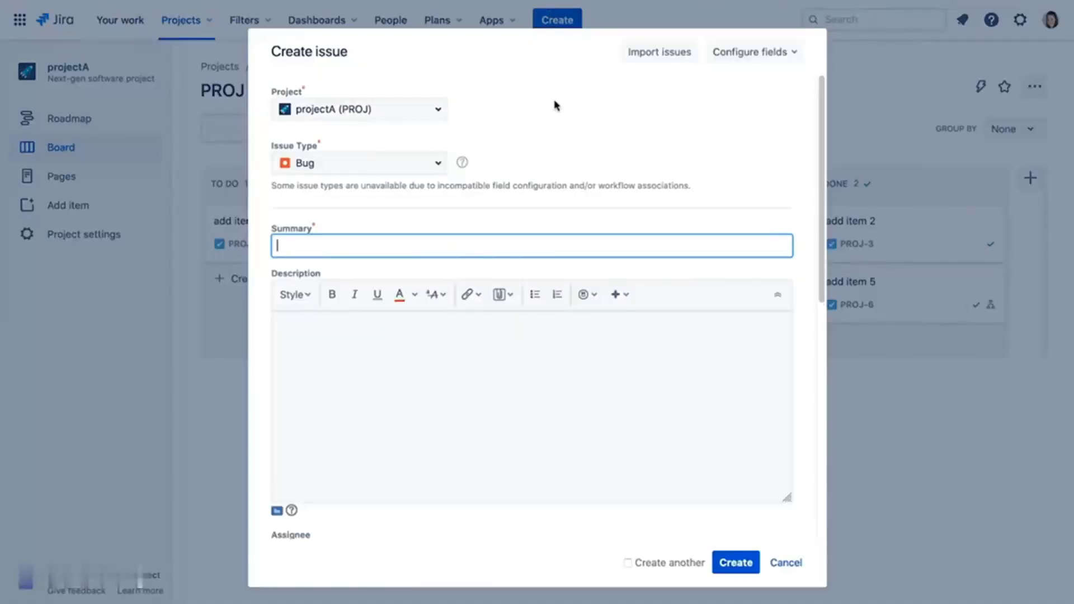
left_click(440, 169)
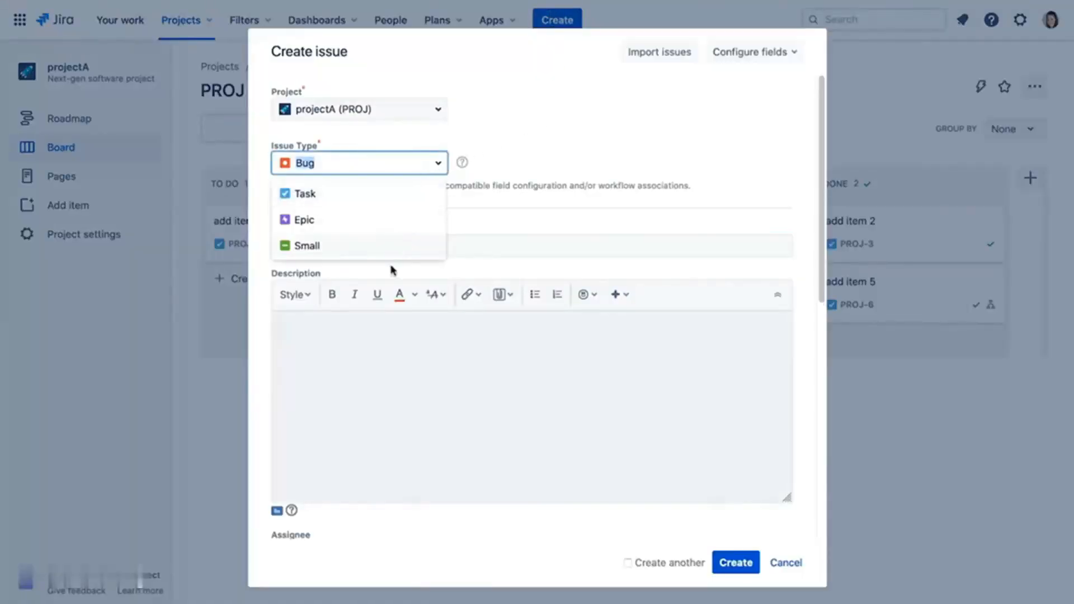
left_click(369, 246)
type("small item 1")
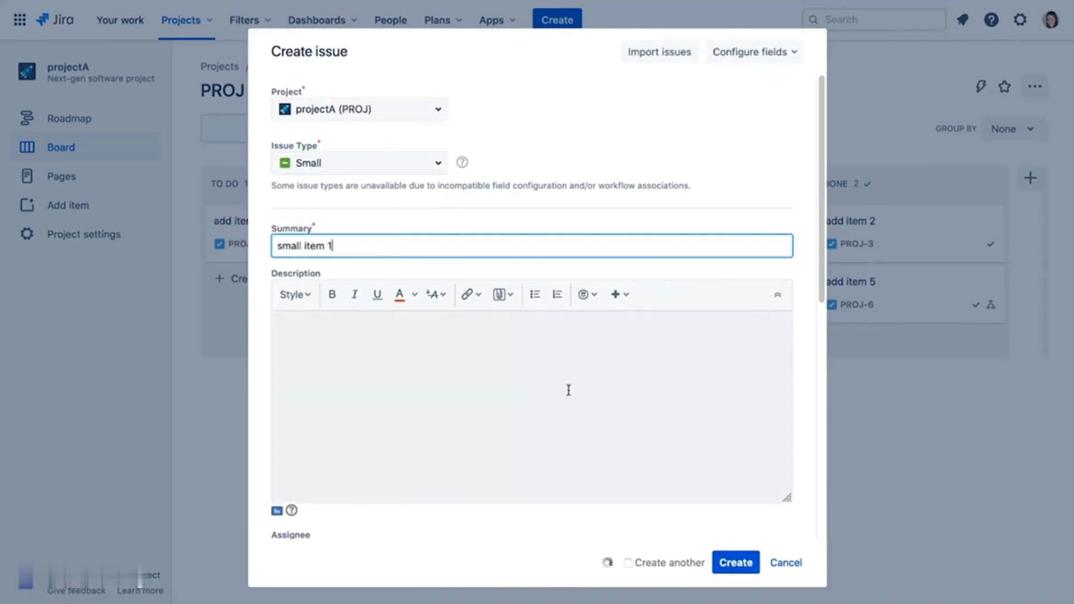
left_click(737, 564)
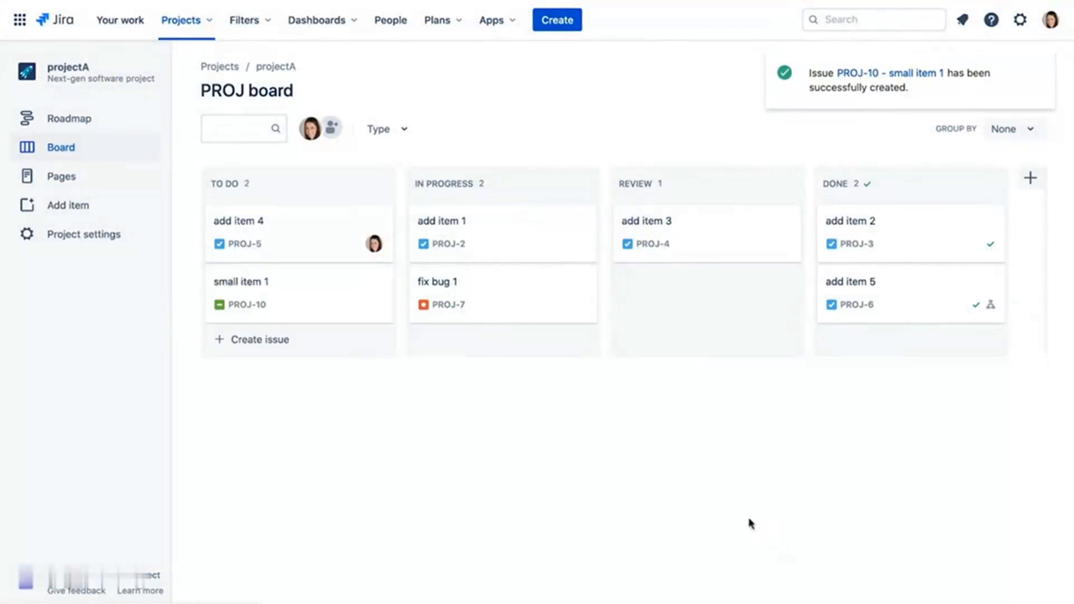
left_click_drag(319, 293, 707, 313)
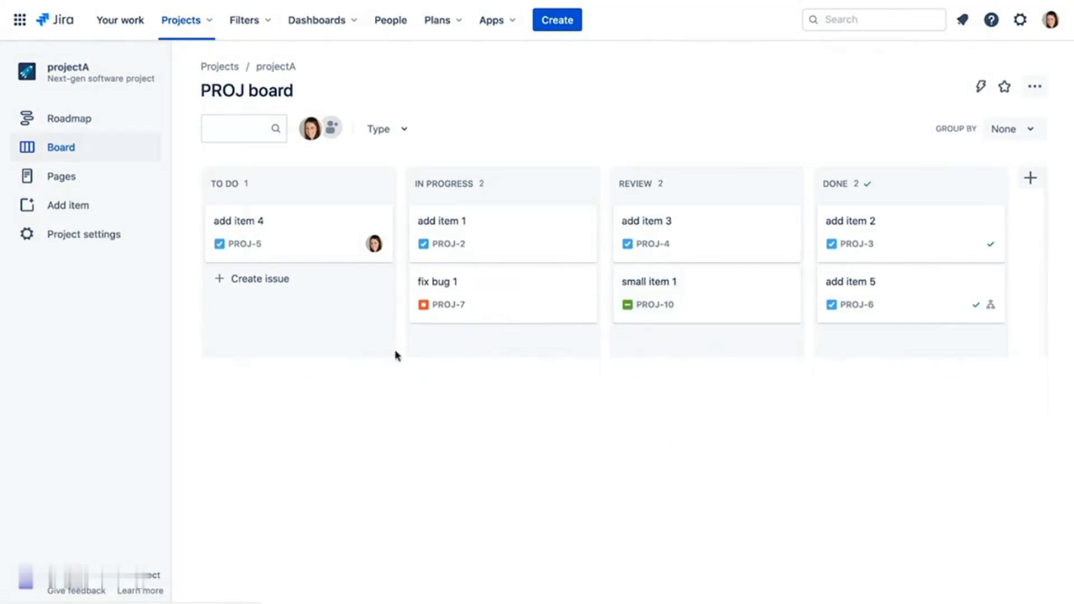
- Add the labels refactor and database to add item 4 (PROJ-5)
left_click(277, 229)
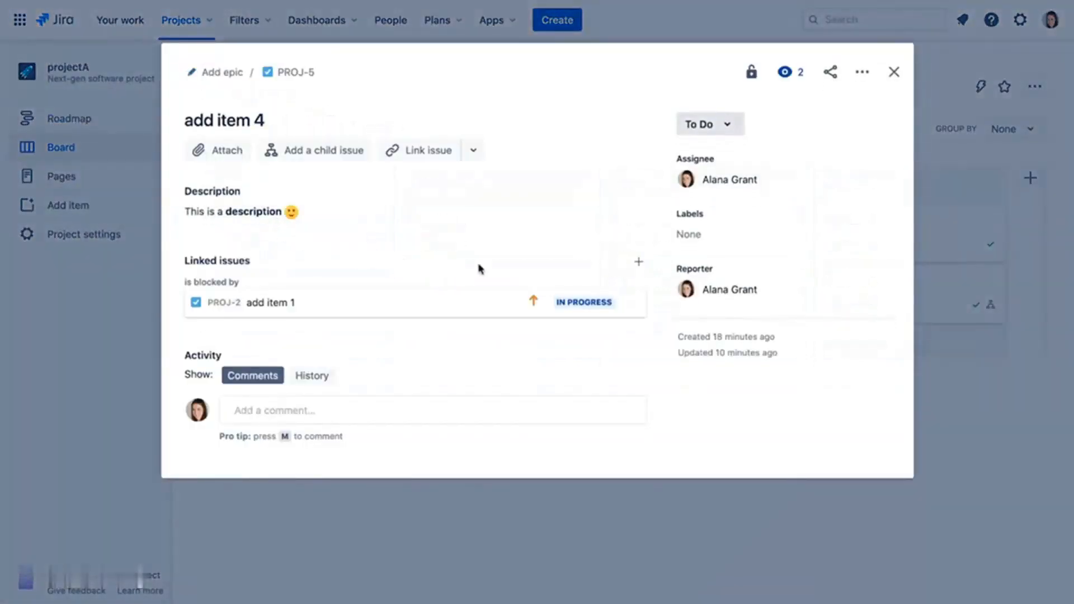
left_click(697, 234)
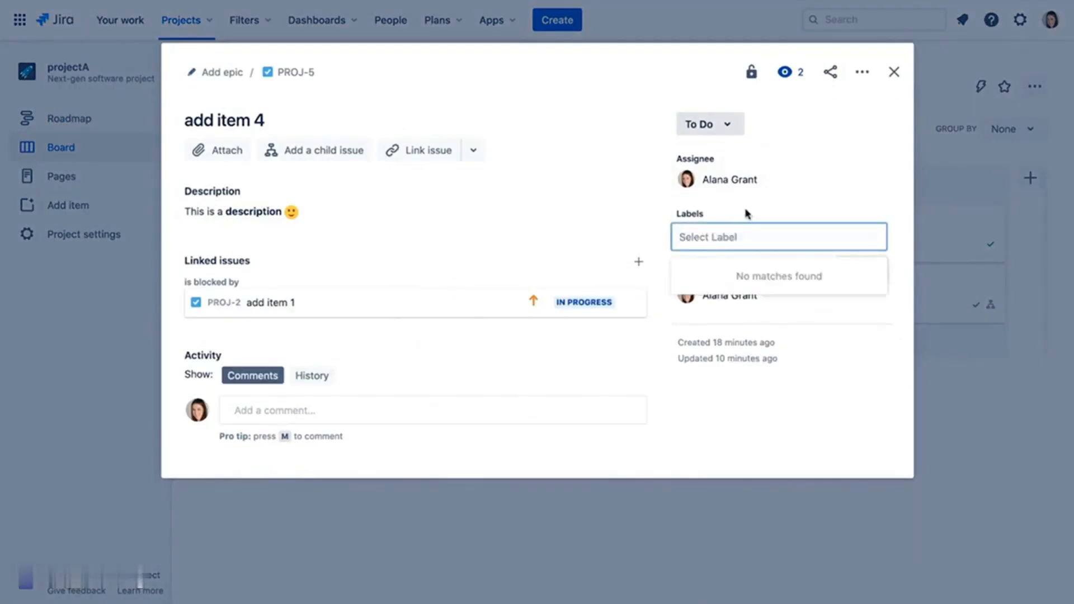
type("refactor")
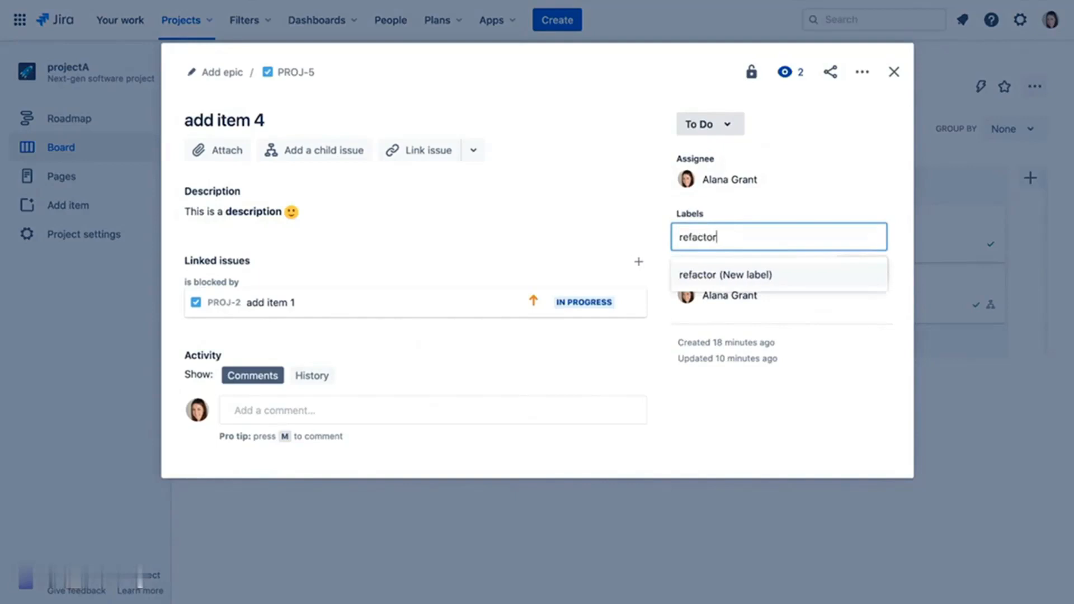
key("Return")
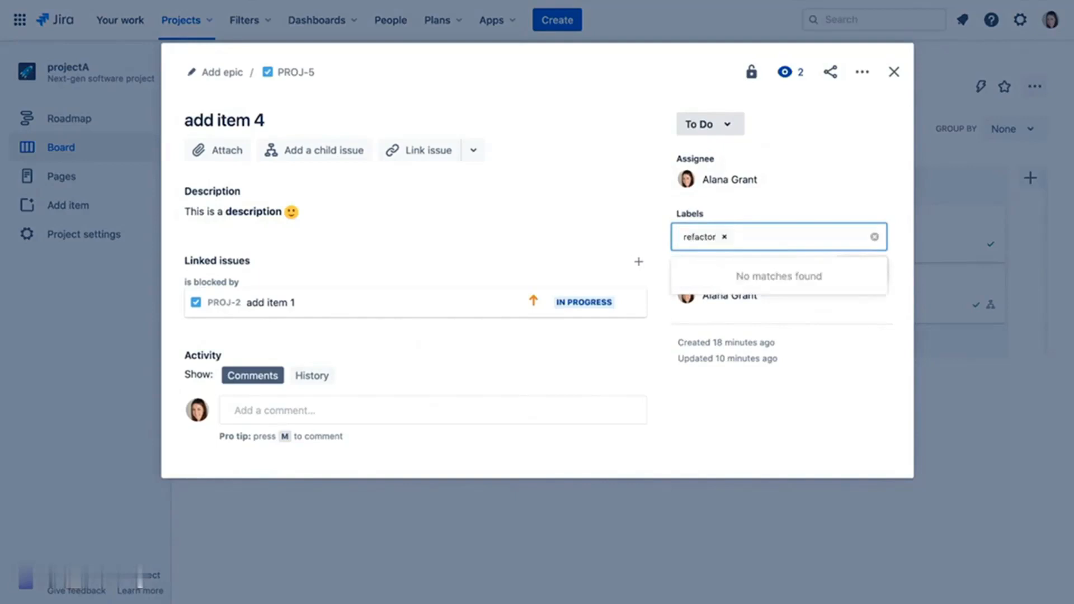
type("database")
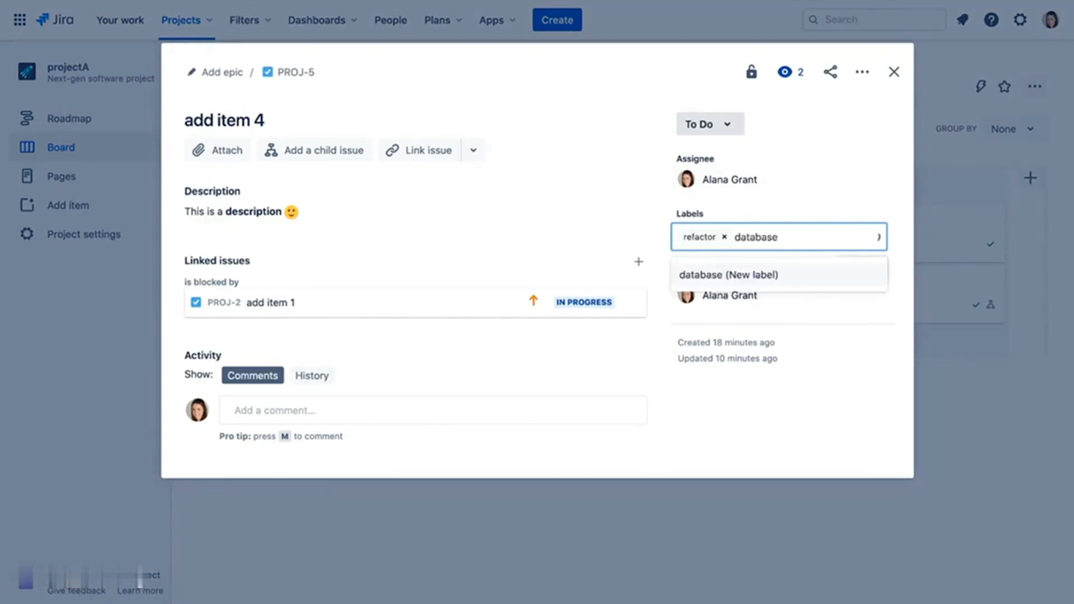
key("Return")
left_click(803, 196)
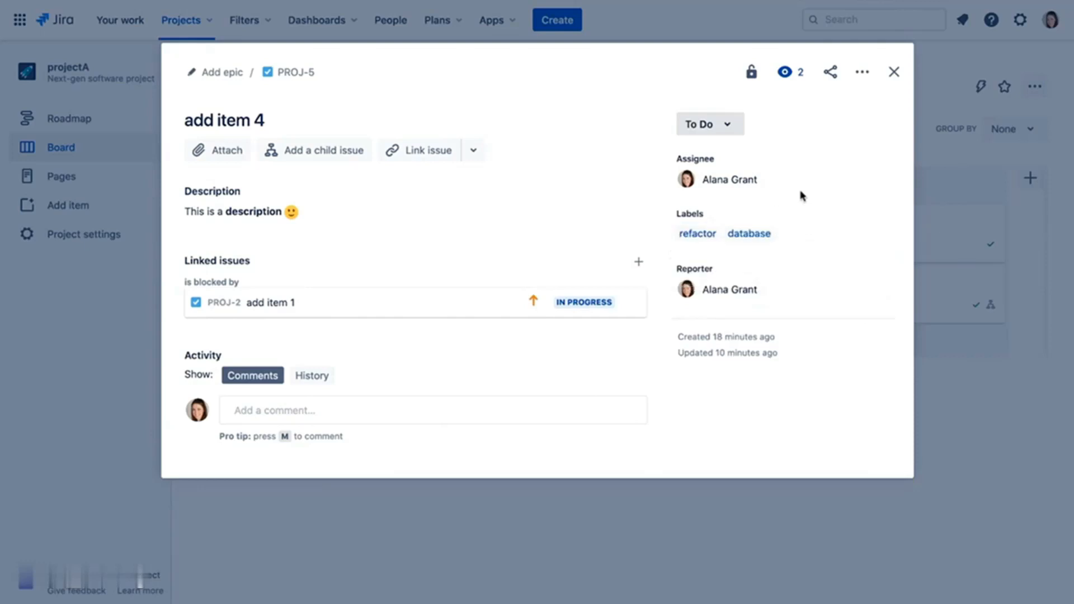
left_click(893, 72)
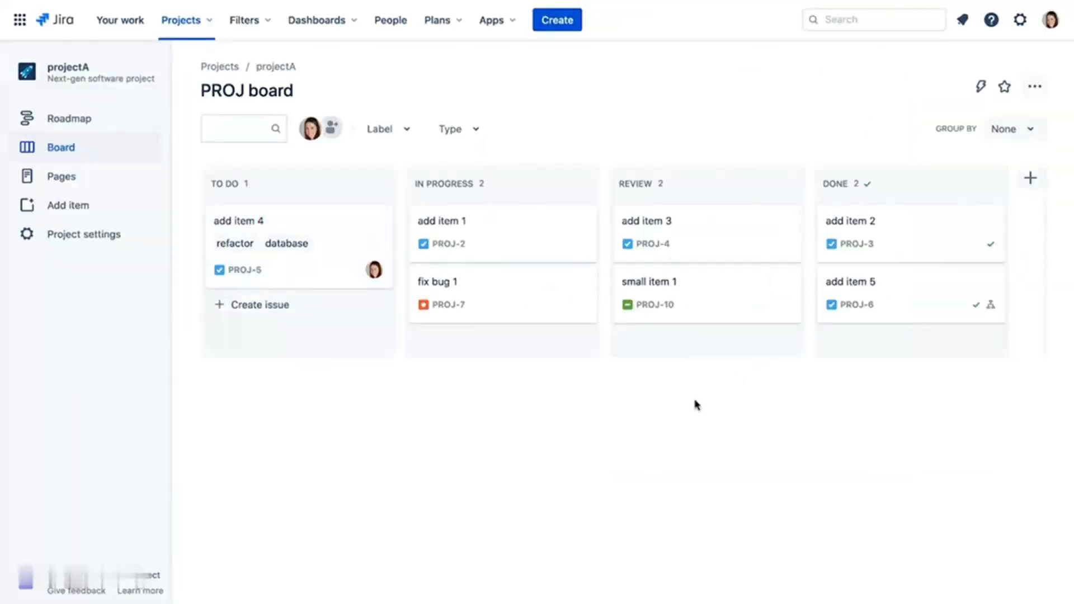
- Label small item 1 (PROJ-10) with refactor, then list all issues labelled refactor
left_click(708, 293)
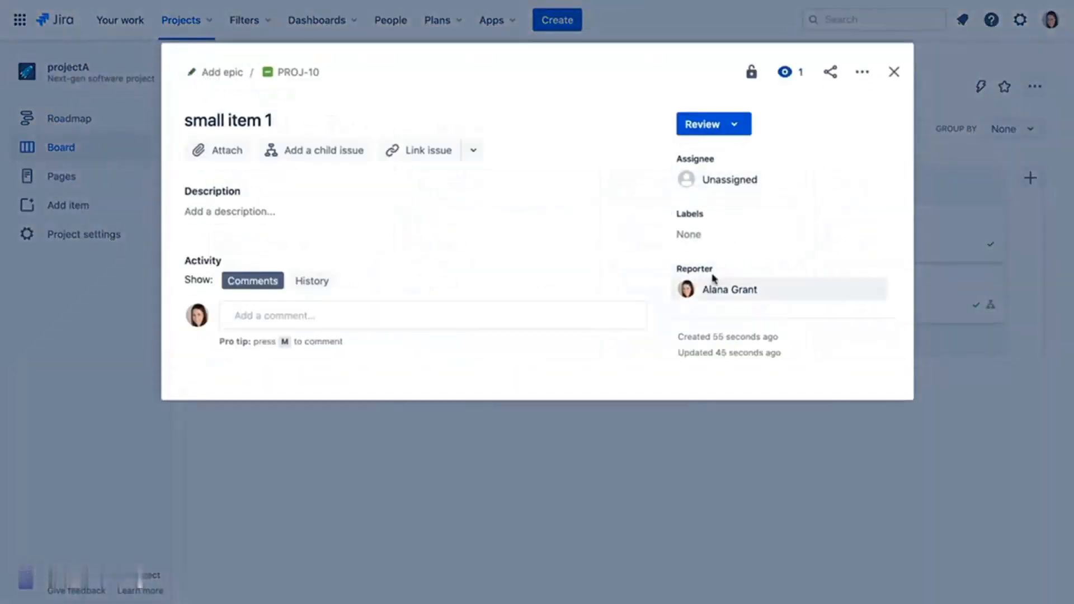
left_click(727, 236)
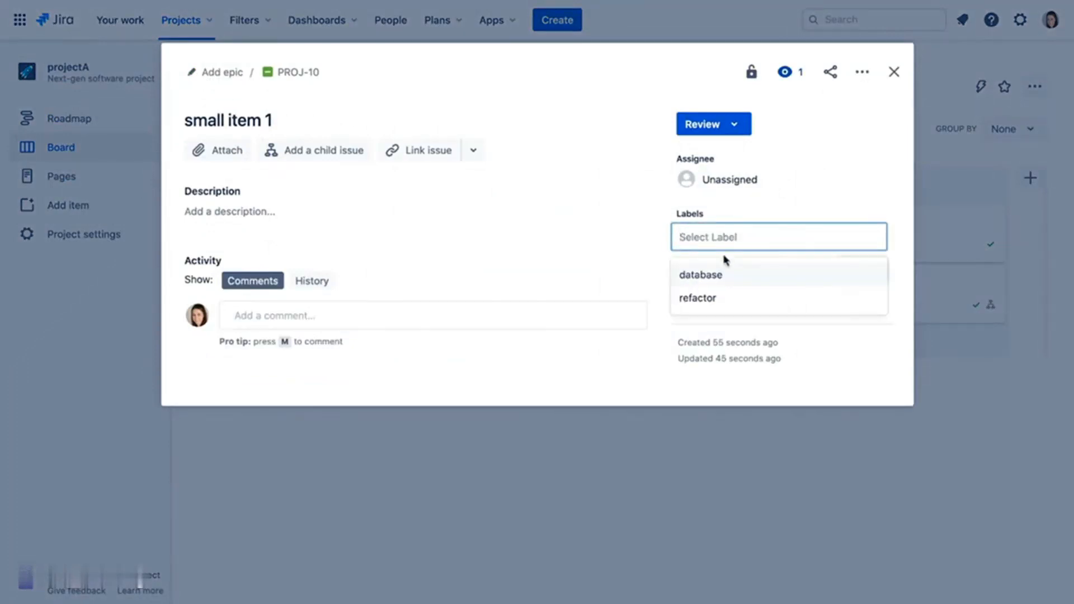
left_click(718, 298)
left_click(853, 207)
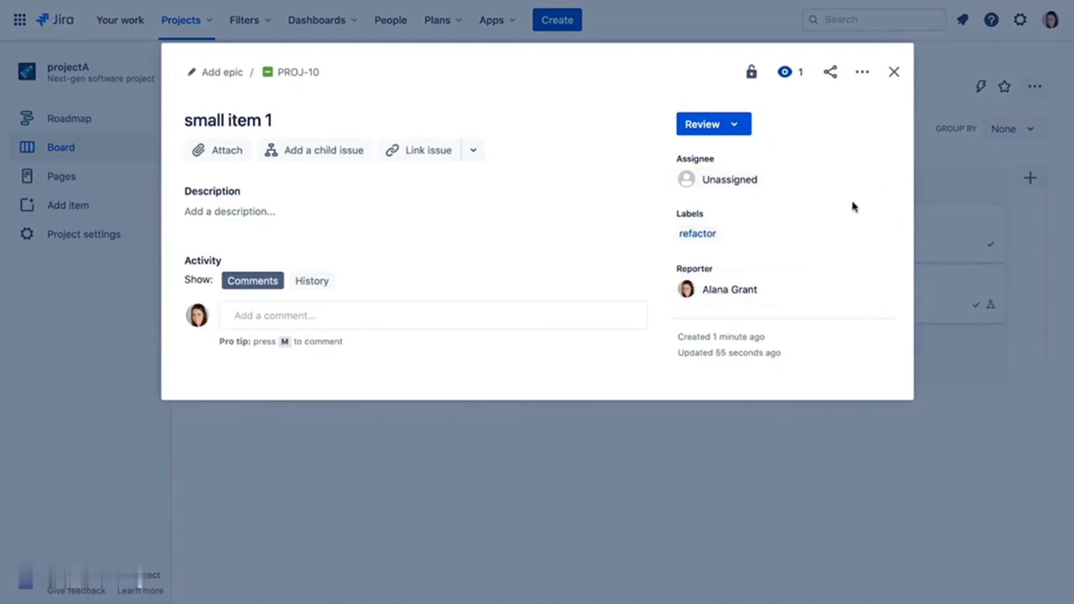
left_click(894, 73)
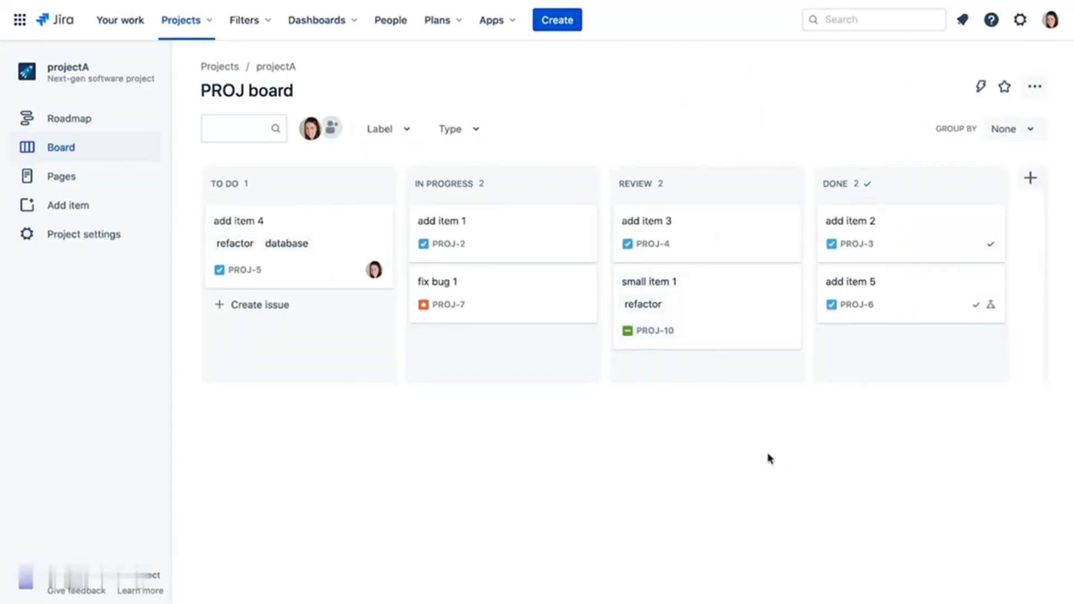
left_click(731, 301)
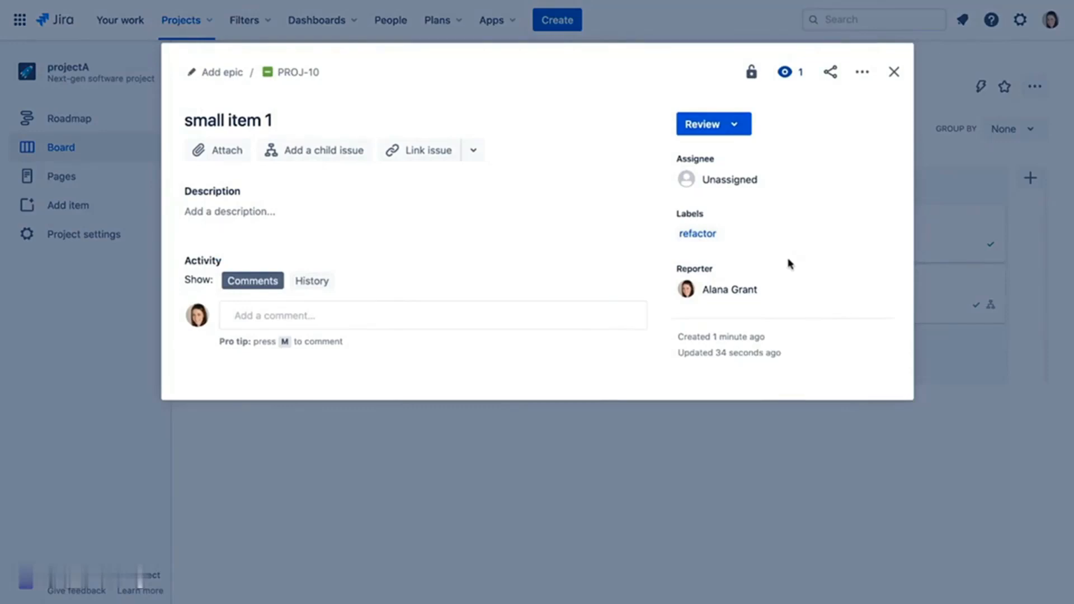
left_click(706, 239)
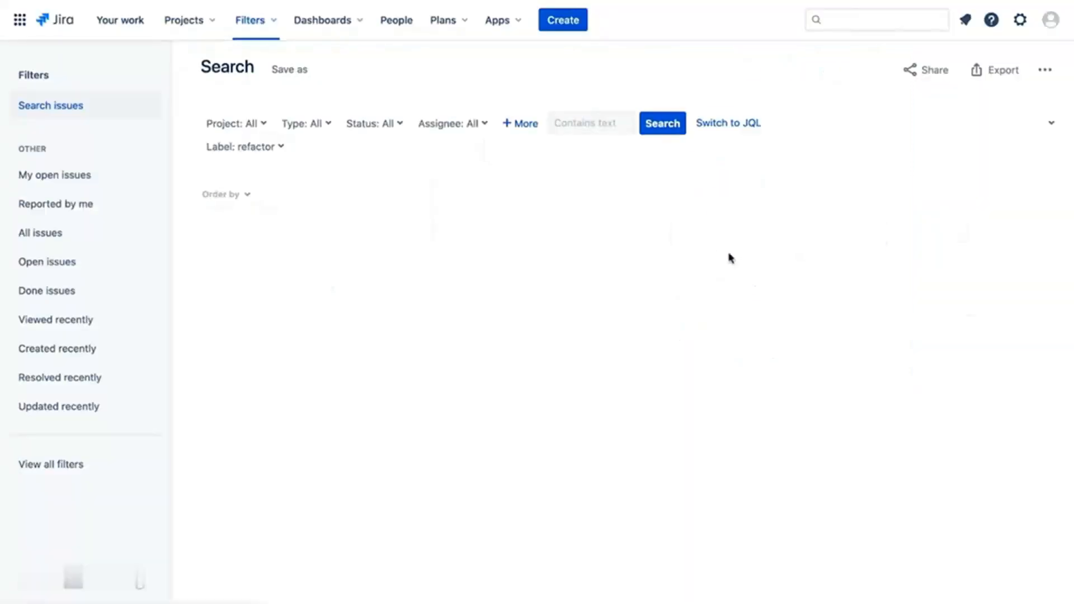
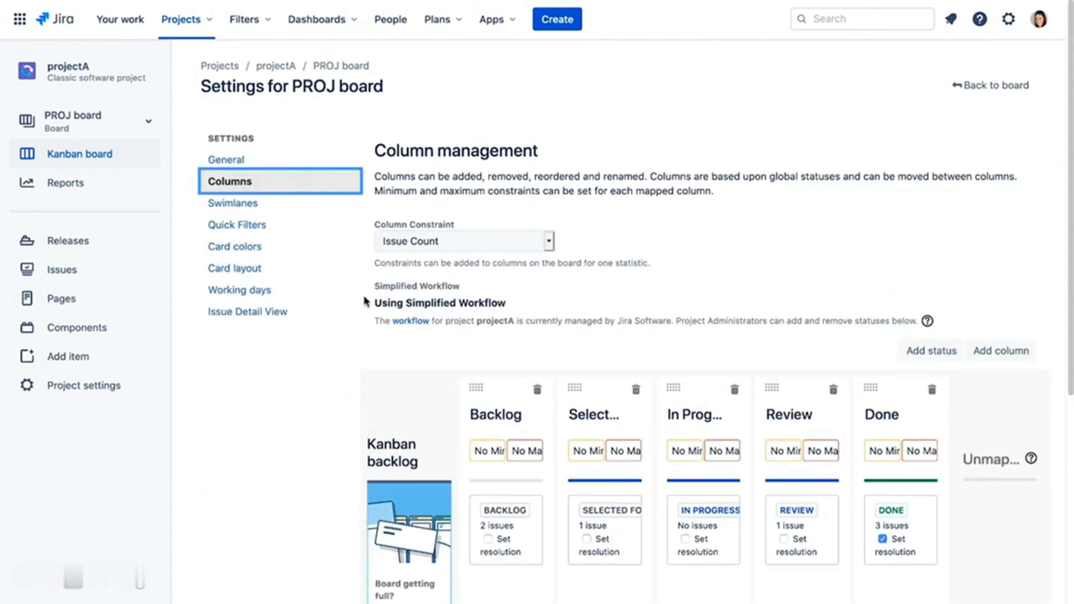
- Set a minimum of 2 issues on the Selected for Development column and return to the board
left_click(584, 453)
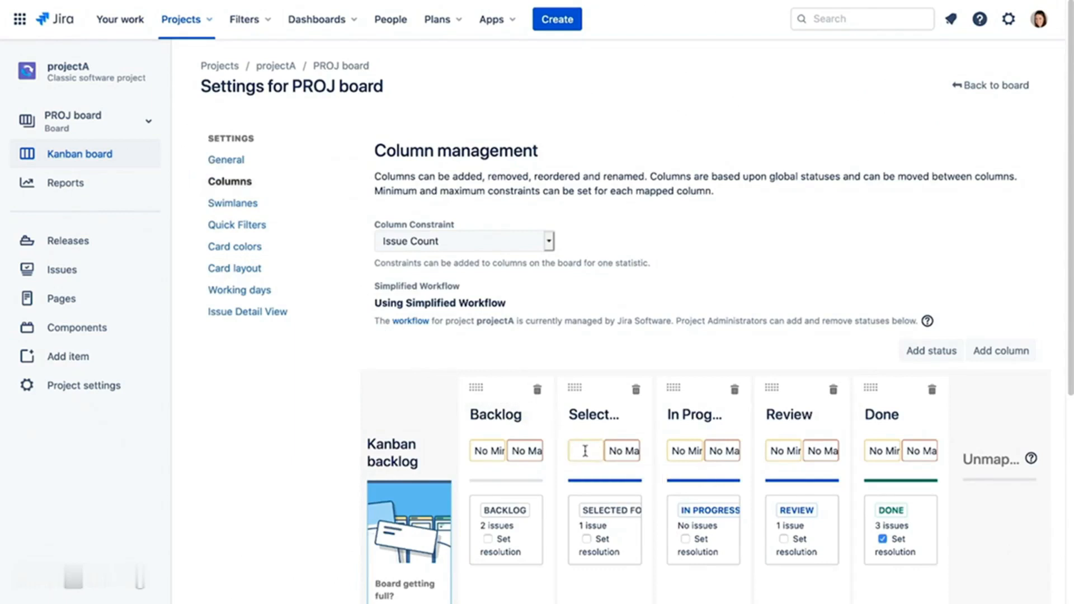
type("2")
key("Return")
left_click(990, 87)
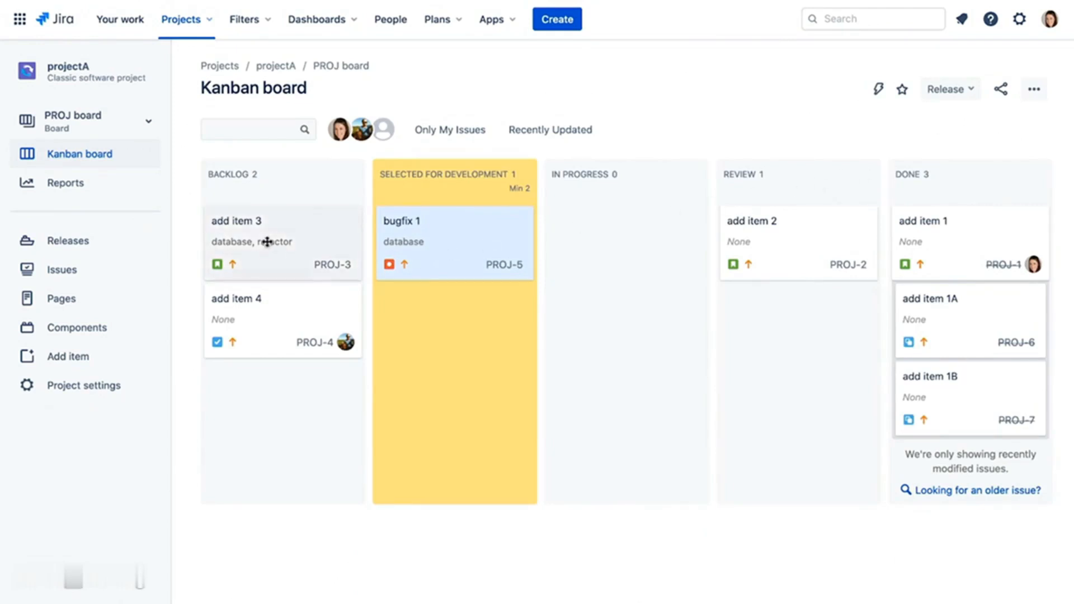
- Move add item 3 into Selected for Development, then bring the column settings back up
left_click_drag(267, 241, 436, 330)
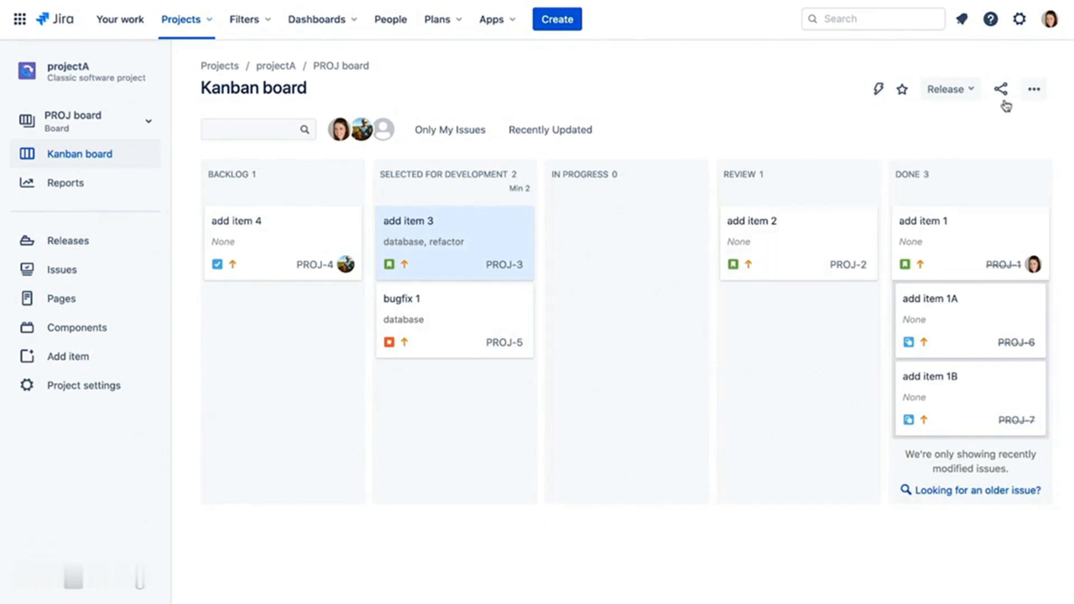
left_click(1026, 89)
left_click(1014, 118)
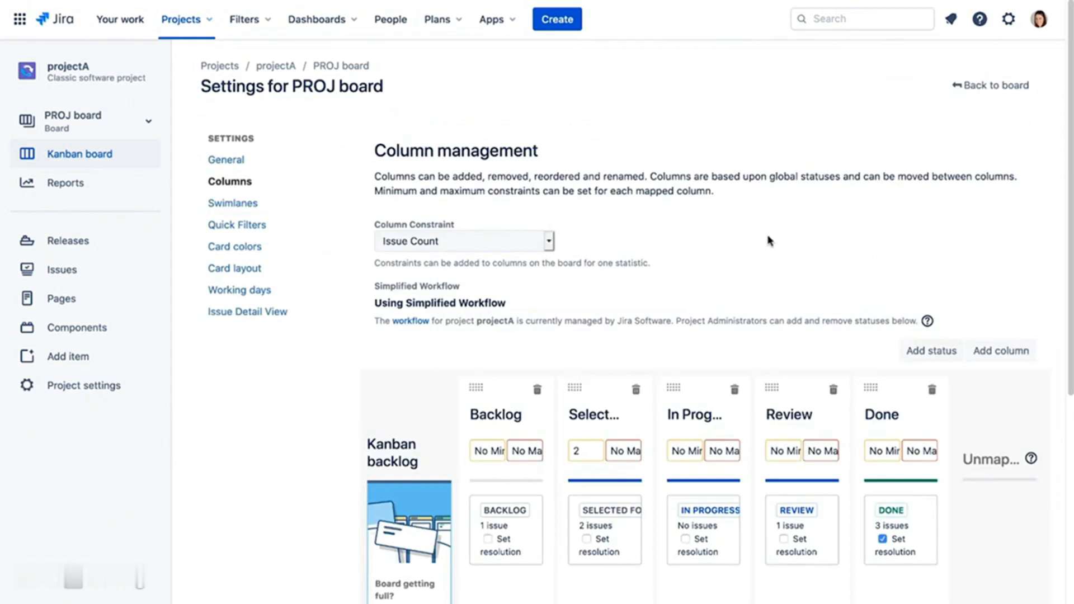
- Set a maximum of 2 issues on the In Progress column and return to the board
left_click(721, 450)
type("2")
key("Return")
left_click(1005, 86)
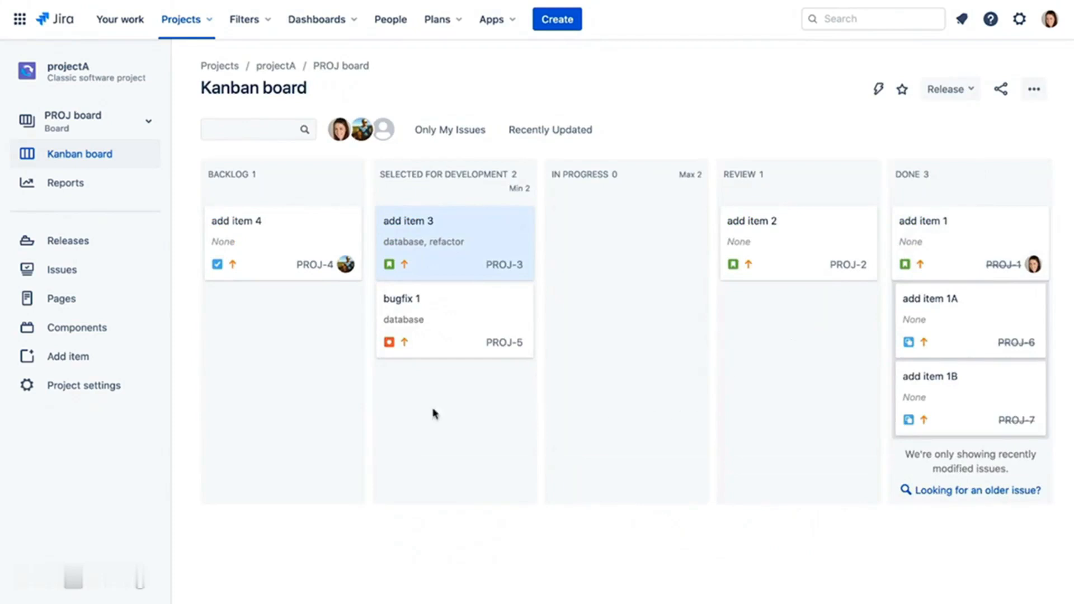
- Move add item 4, add item 3 and bugfix 1 into In Progress
left_click_drag(264, 244, 592, 253)
left_click_drag(455, 247, 627, 342)
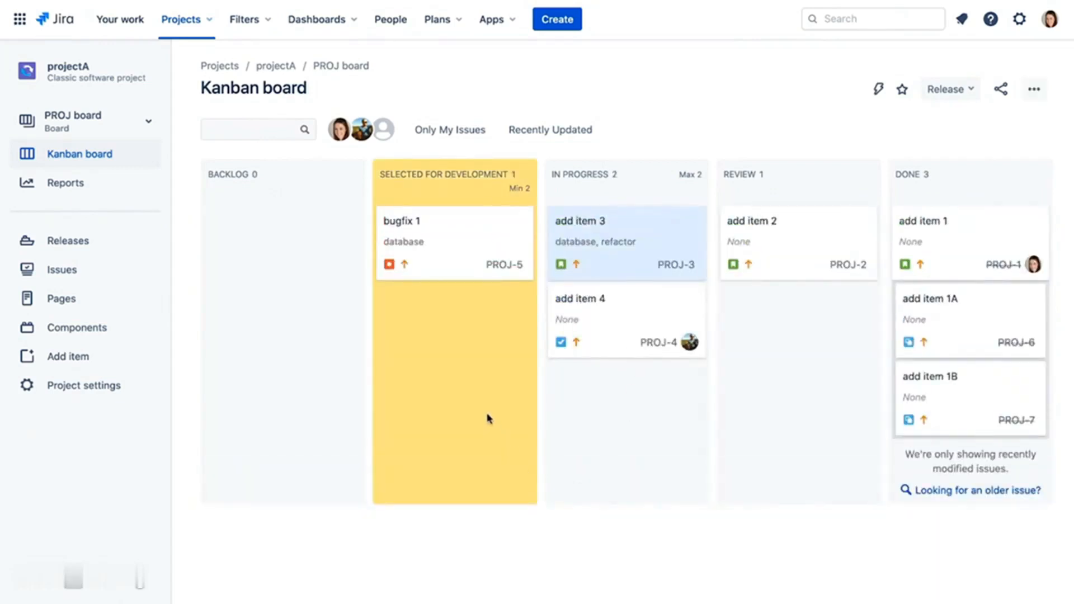
left_click_drag(462, 235, 623, 422)
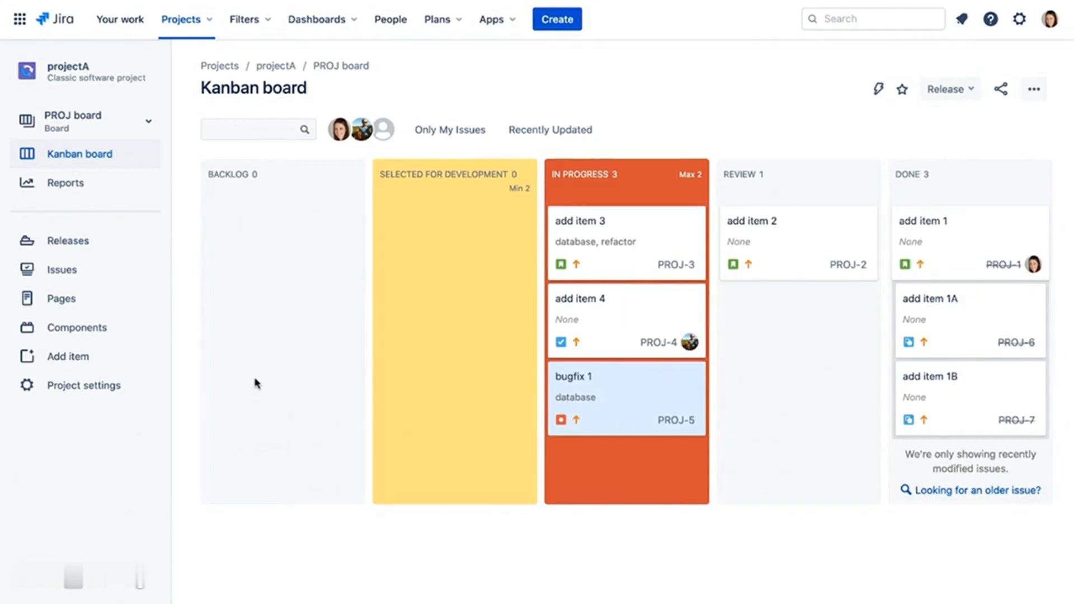
left_click(99, 195)
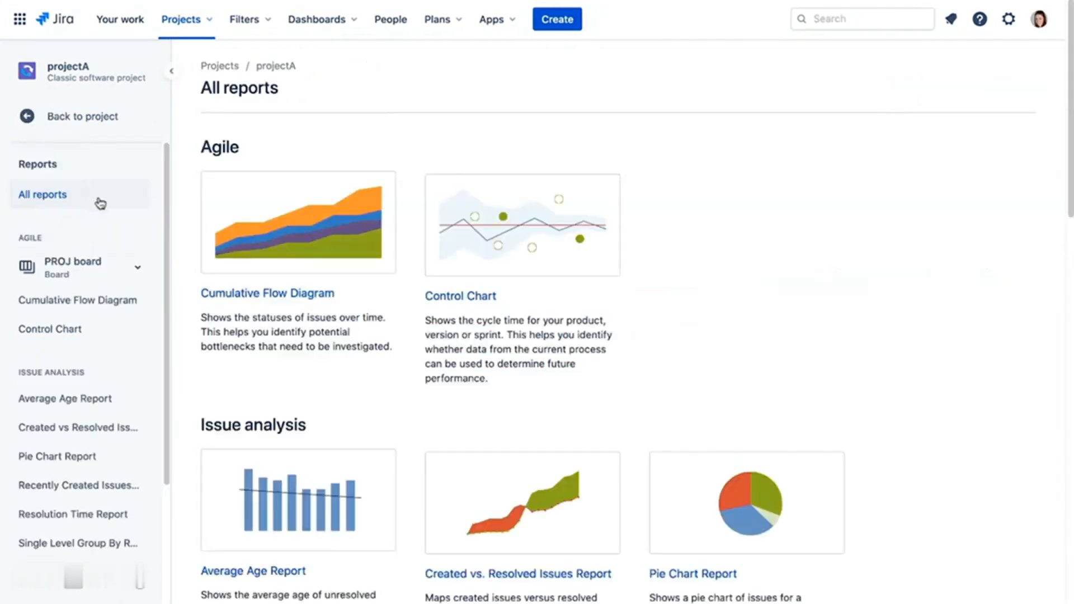
left_click(311, 236)
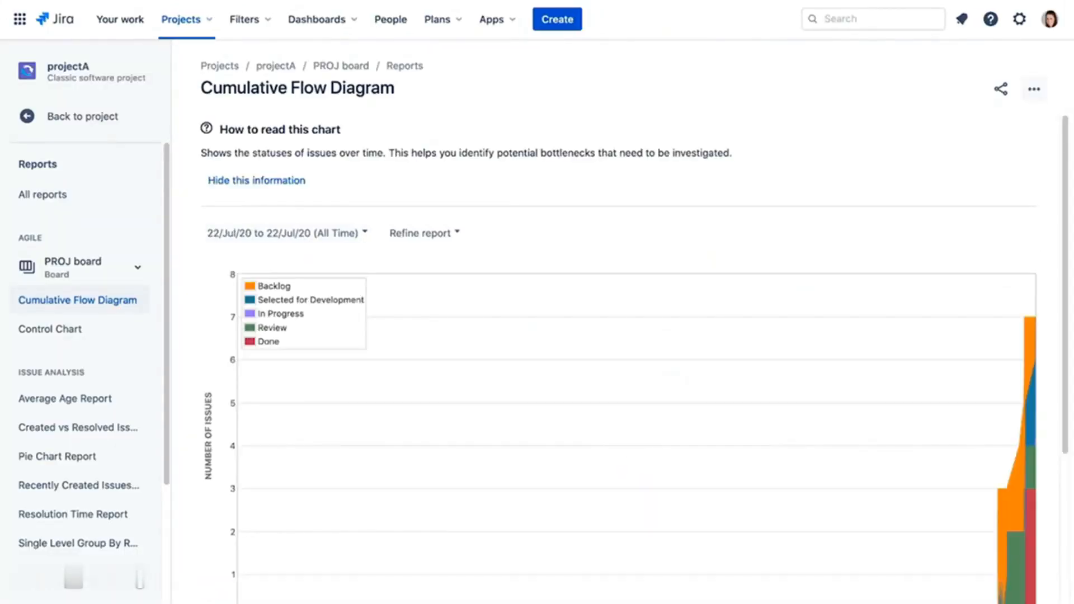
scroll(632, 358, "down", 3)
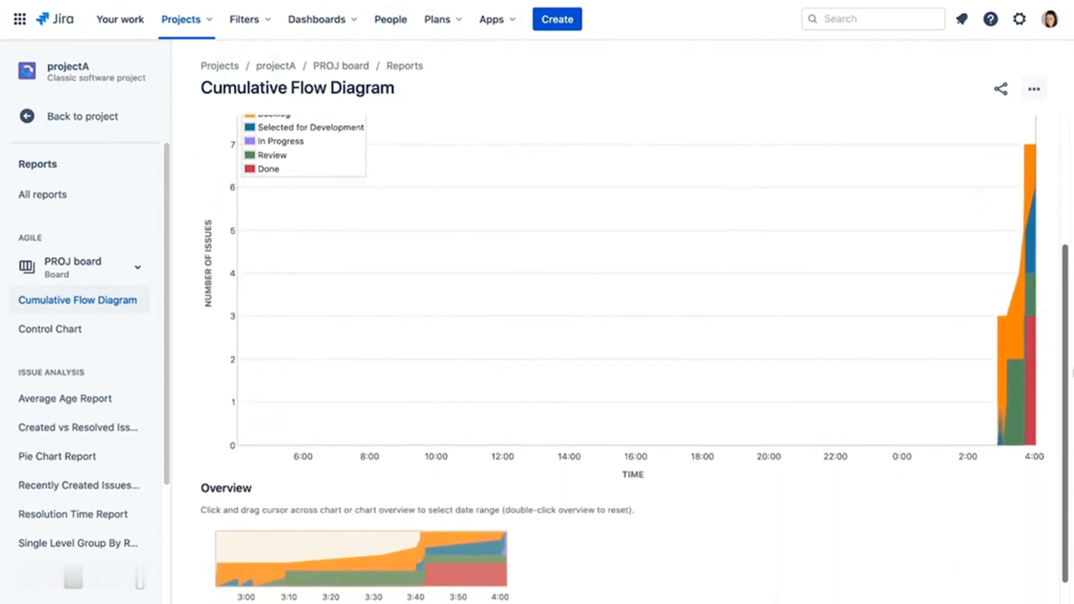
scroll(632, 358, "down", 1)
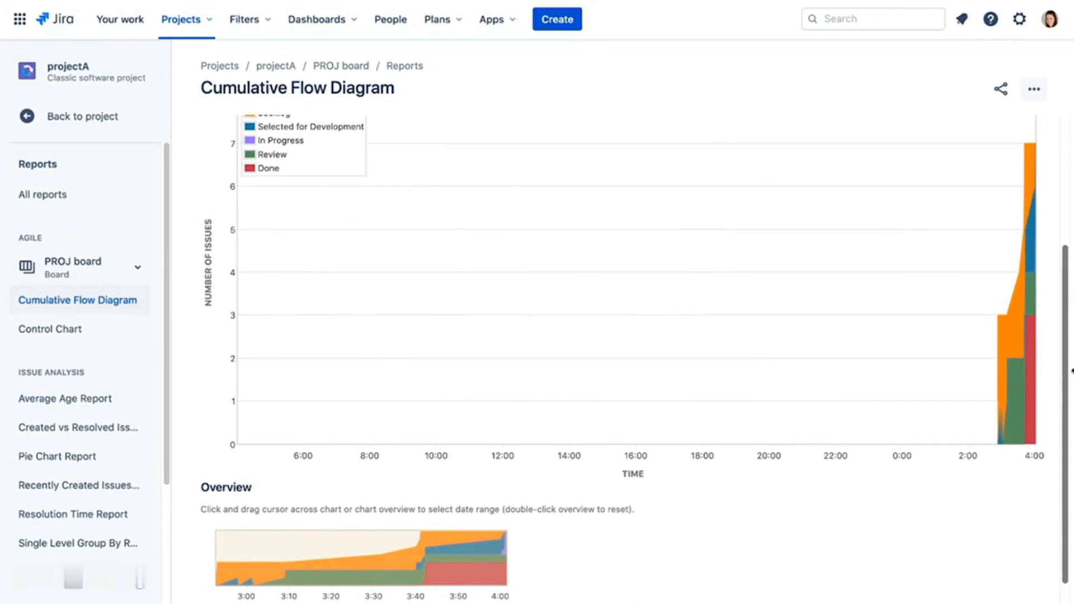
left_click(113, 120)
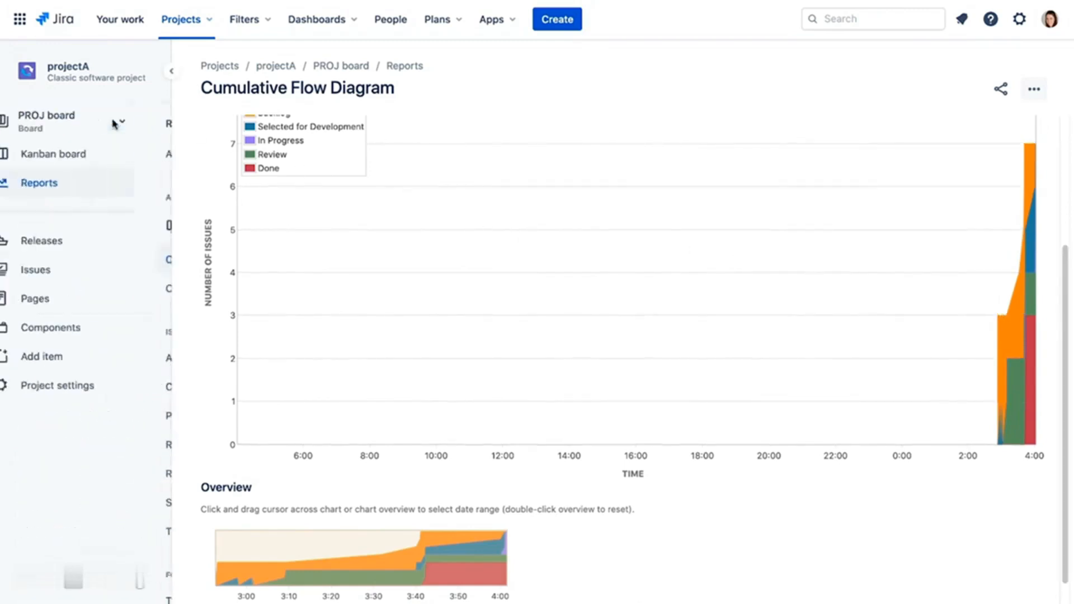
left_click(106, 155)
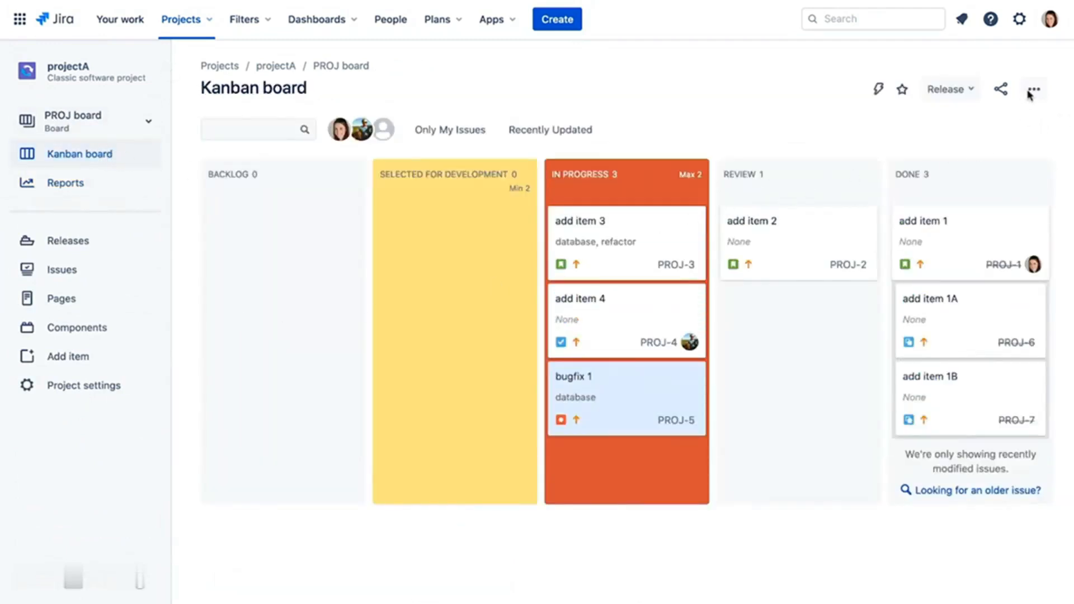
- In the column settings, move the BACKLOG status into the Kanban backlog
left_click(1032, 91)
left_click(1013, 119)
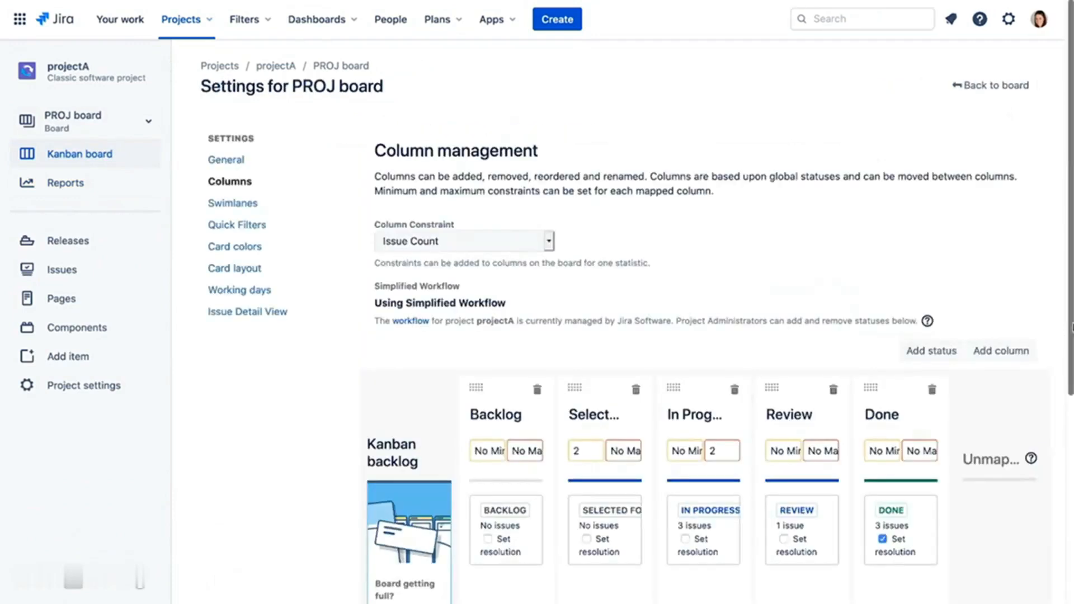
scroll(1071, 330, "down", 1)
scroll(637, 330, "down", 5)
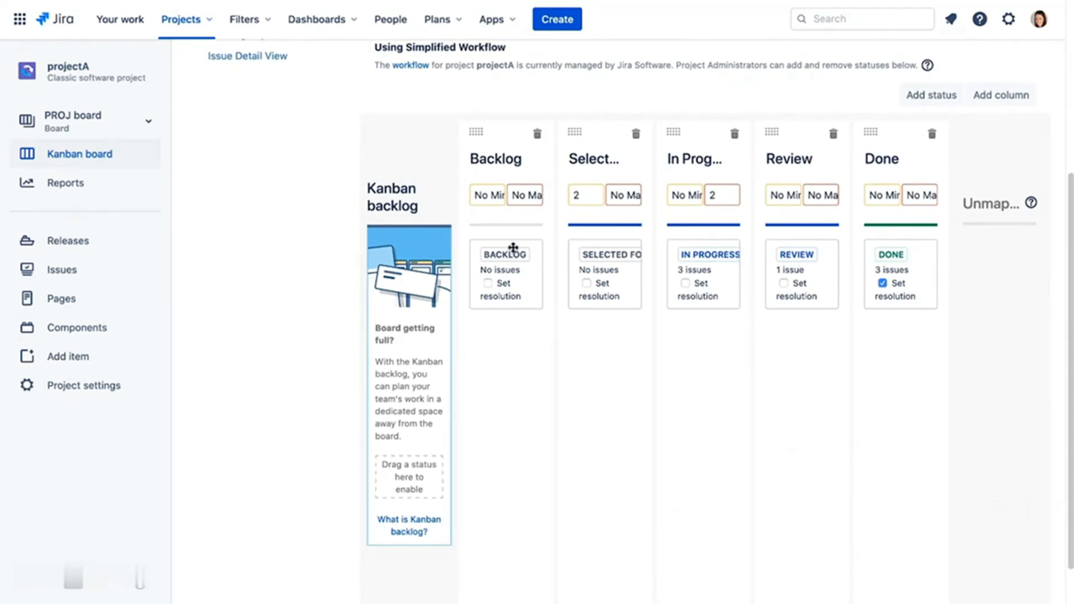
left_click_drag(511, 251, 433, 459)
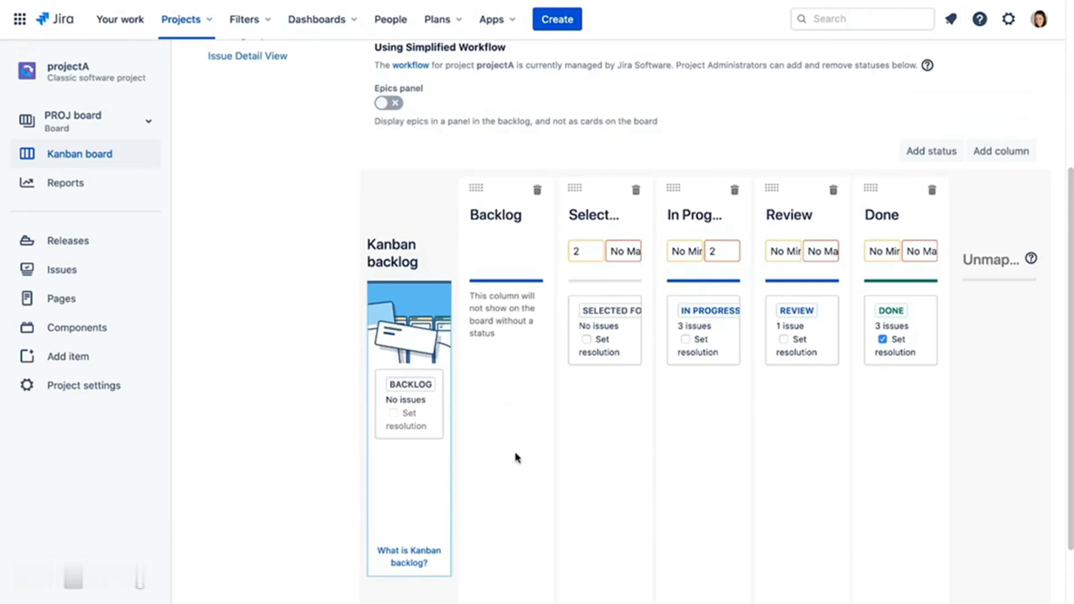
scroll(552, 457, "up", 4)
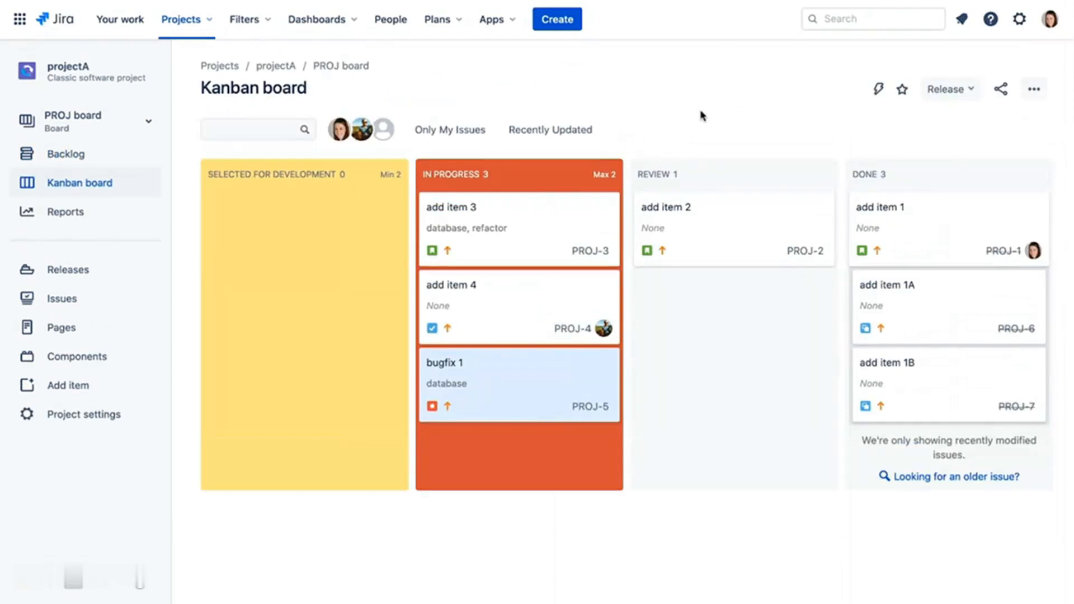
- Create a new issue 'add item 6' on the Backlog page
left_click(68, 157)
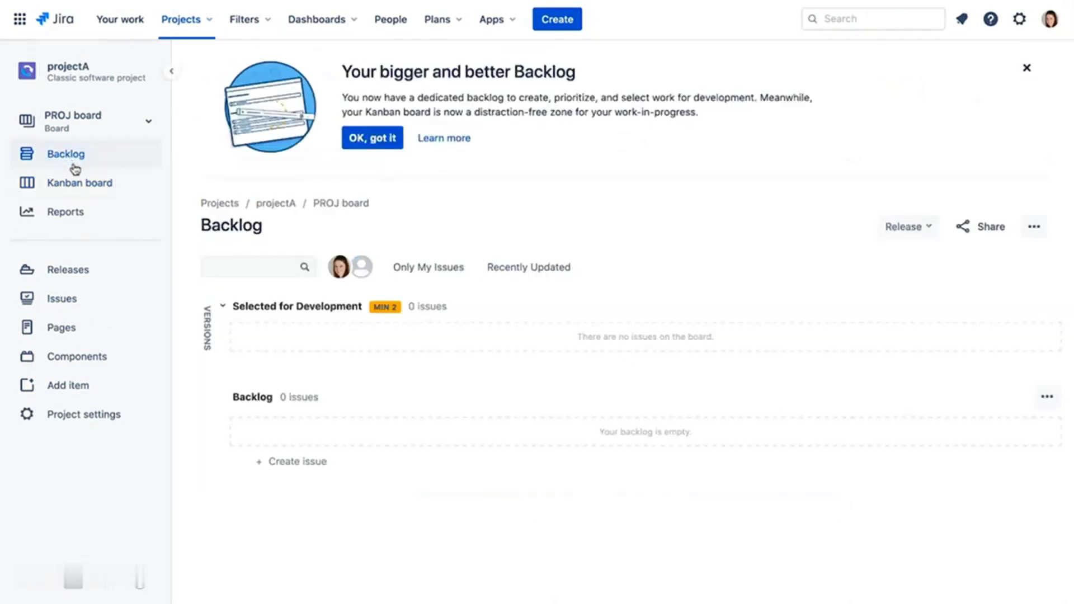
left_click(317, 461)
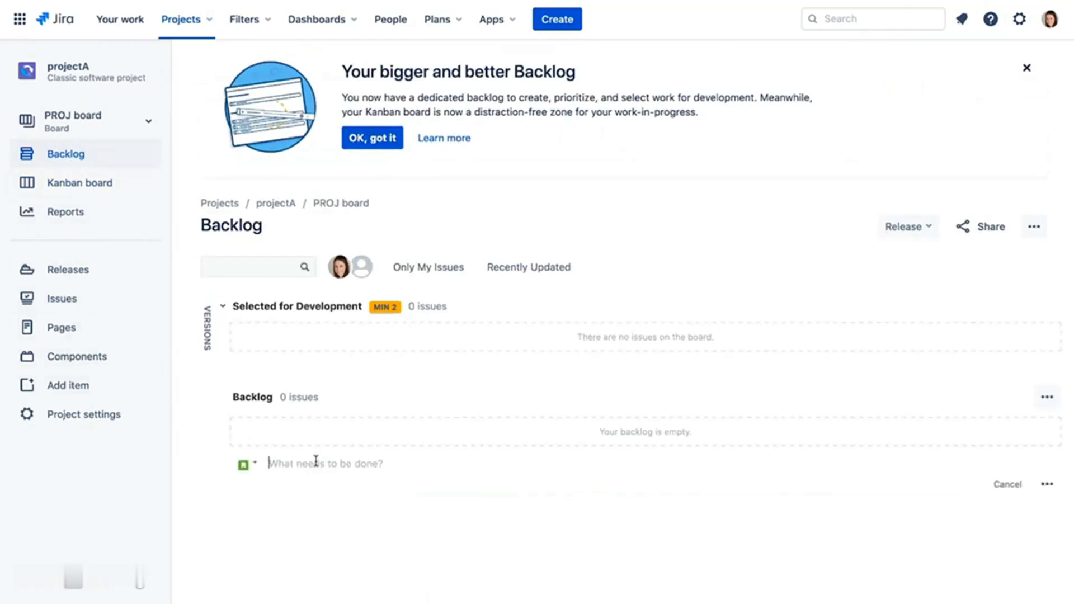
type("add item 6")
key("Return")
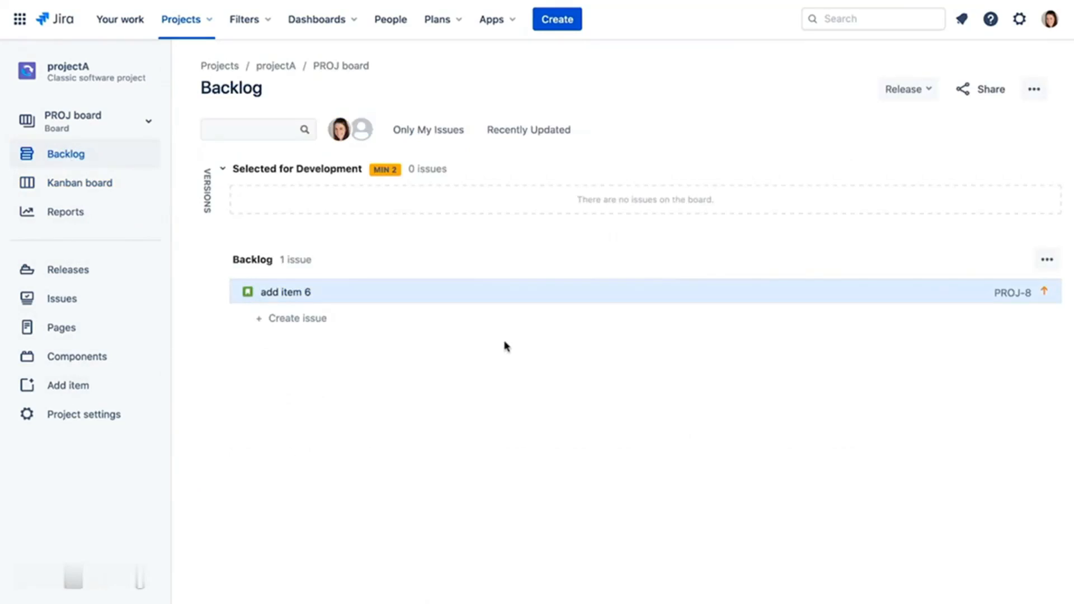
- Move add item 6 into Selected for Development, then view the board
left_click(80, 183)
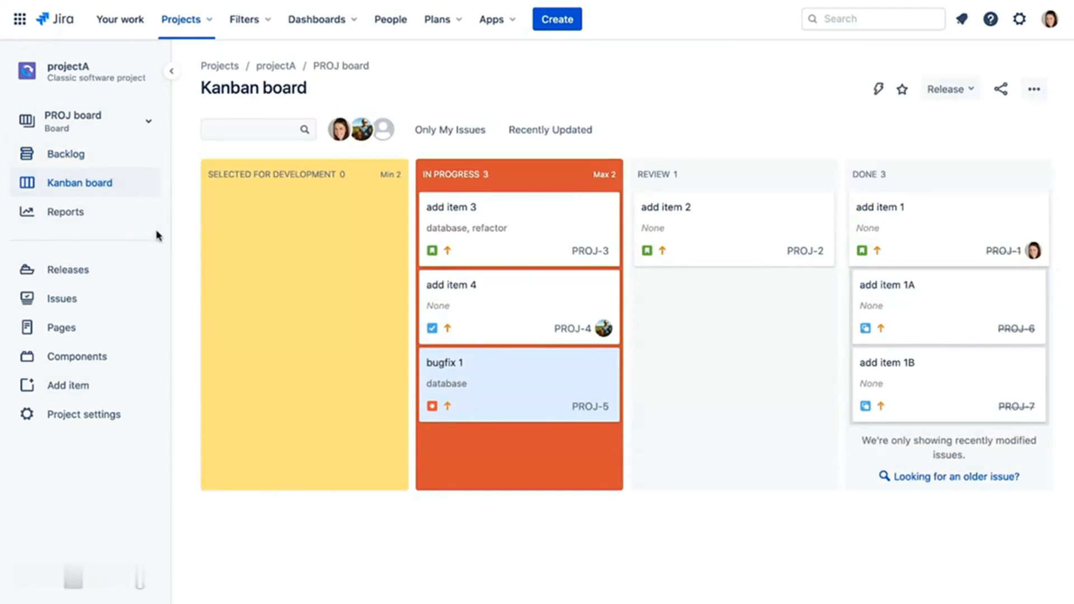
left_click(66, 155)
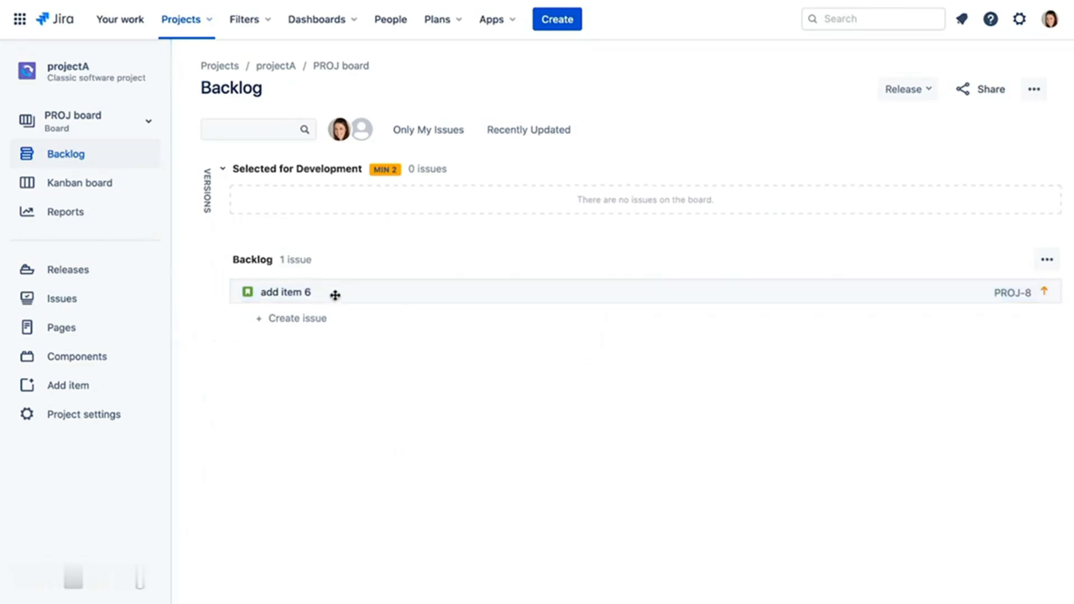
left_click_drag(335, 295, 338, 206)
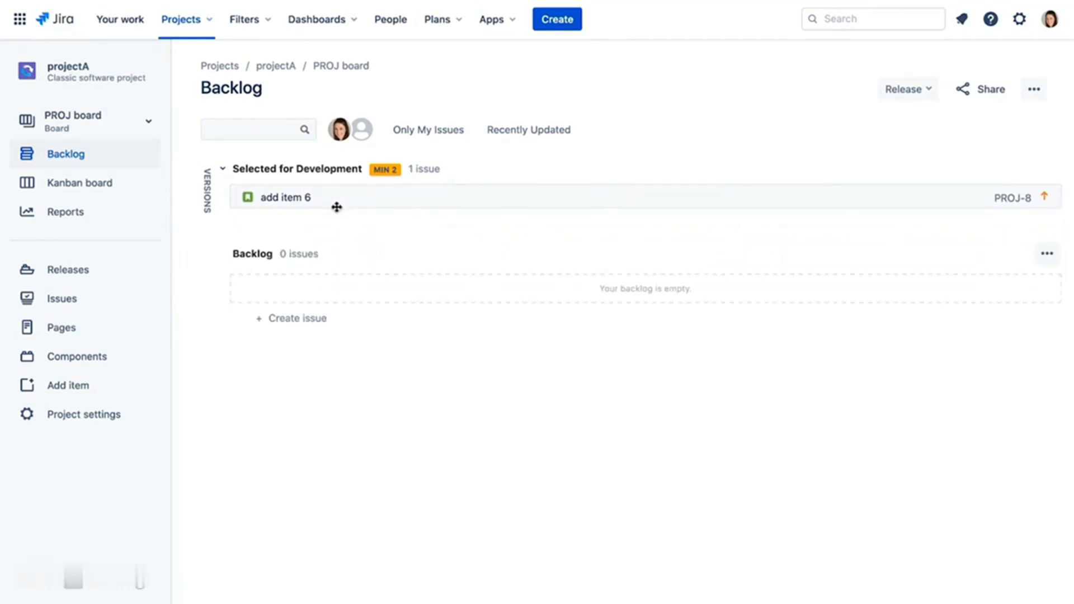
left_click(112, 185)
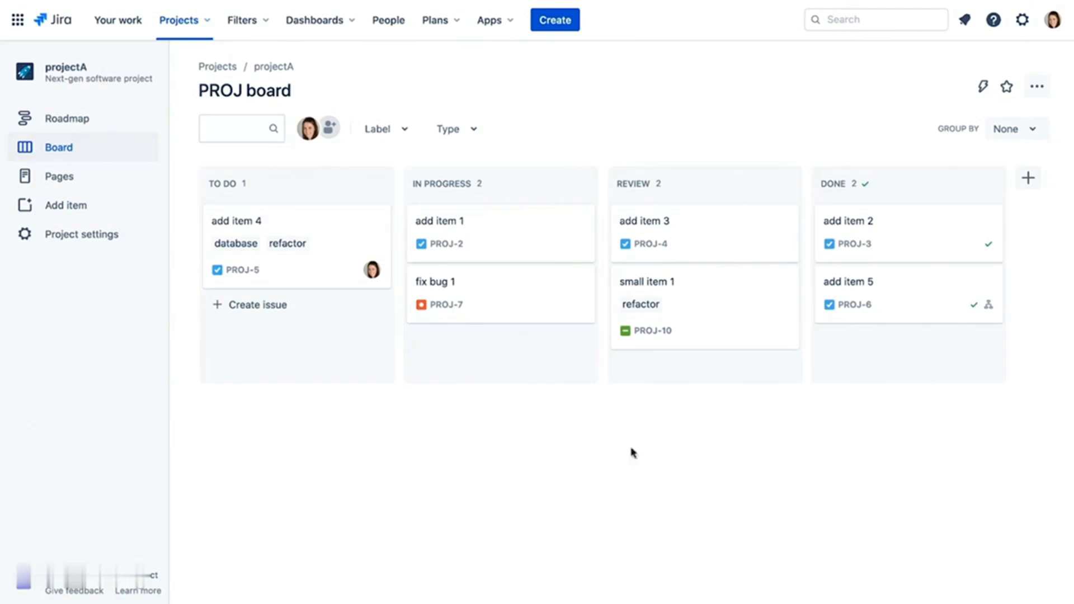
- Give In Progress a Max 2 column limit and move add item 4 back to To Do
left_click(579, 183)
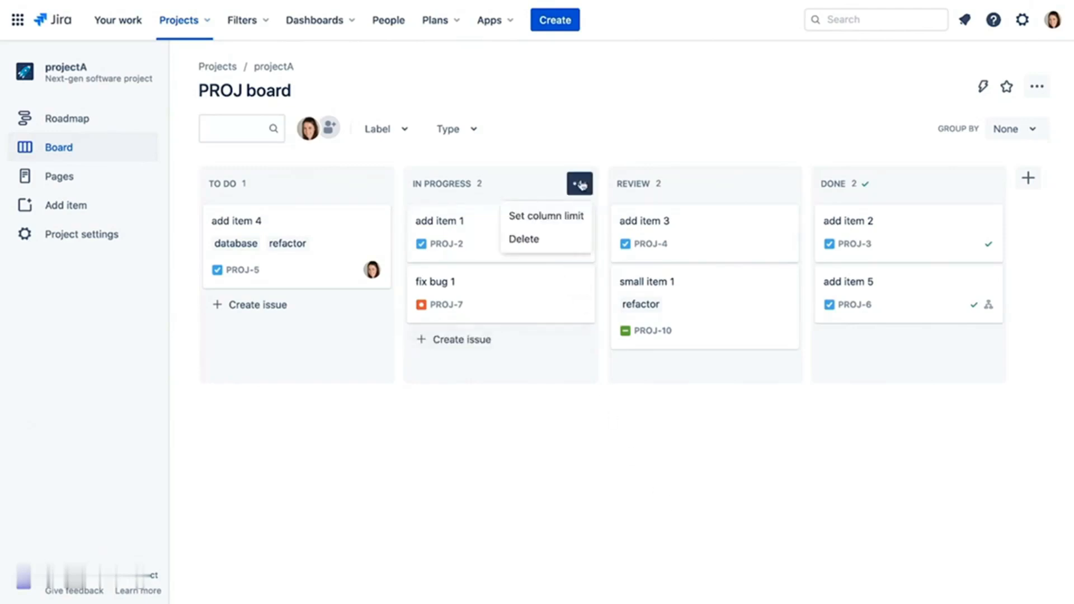
left_click(572, 217)
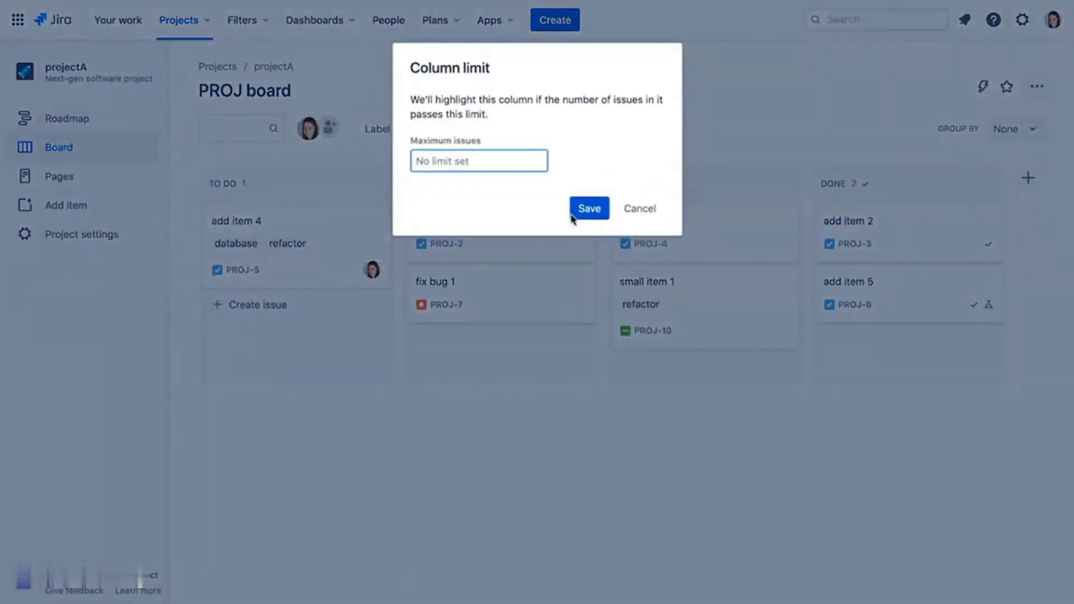
type("2")
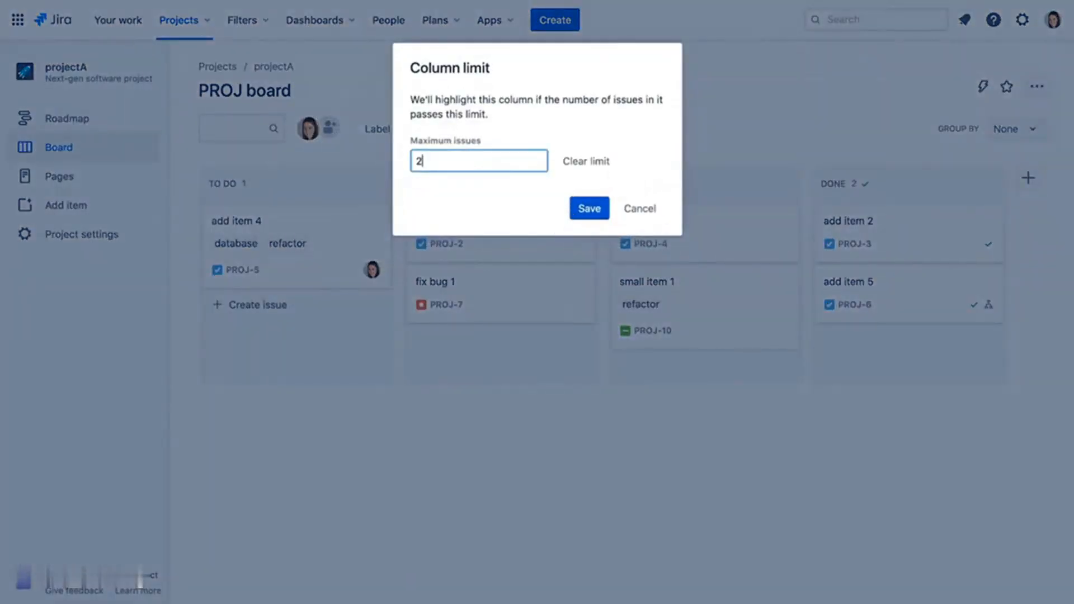
left_click(591, 209)
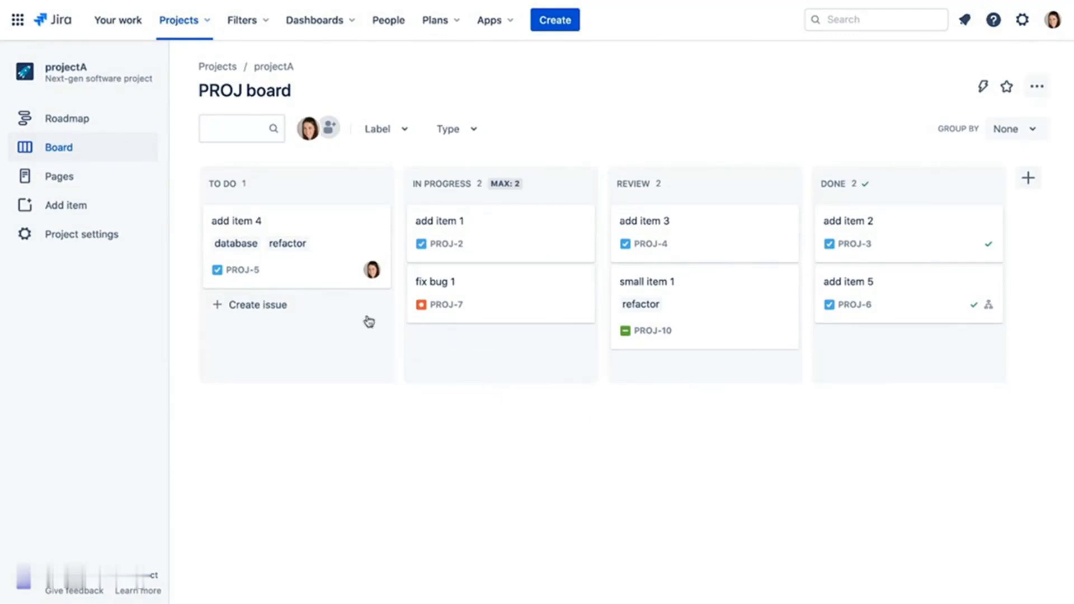
left_click_drag(328, 223, 534, 358)
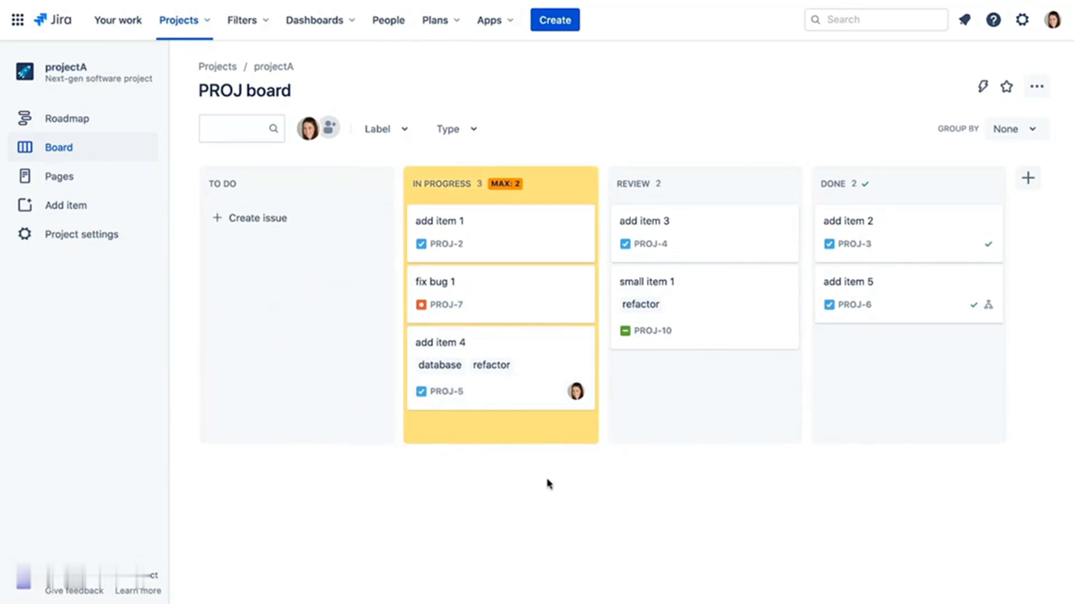
left_click_drag(518, 340, 298, 277)
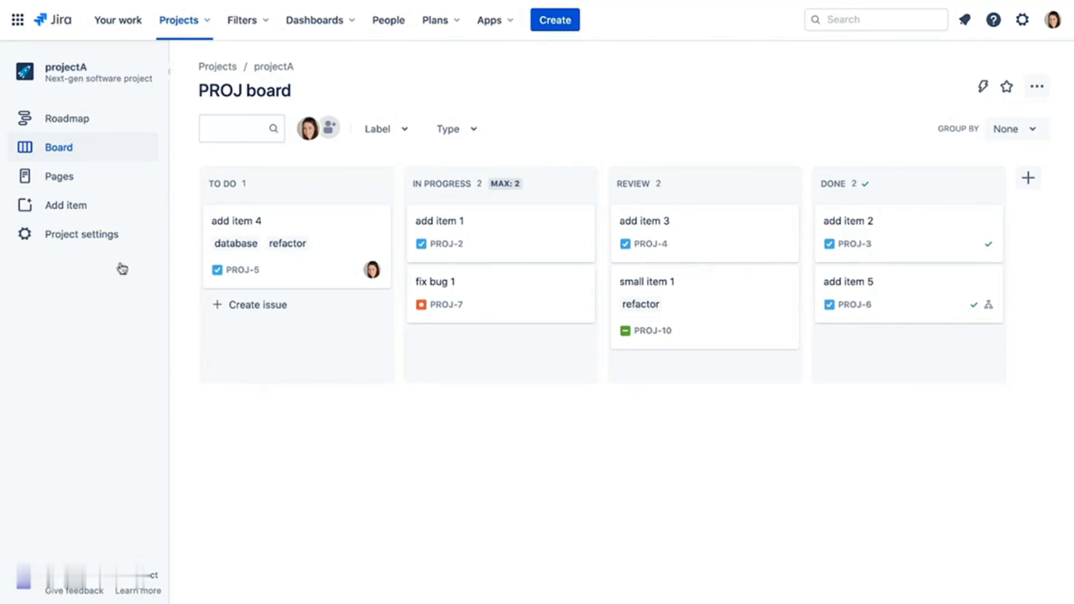
- Turn on the Reports feature in the project settings and return to the project
left_click(82, 235)
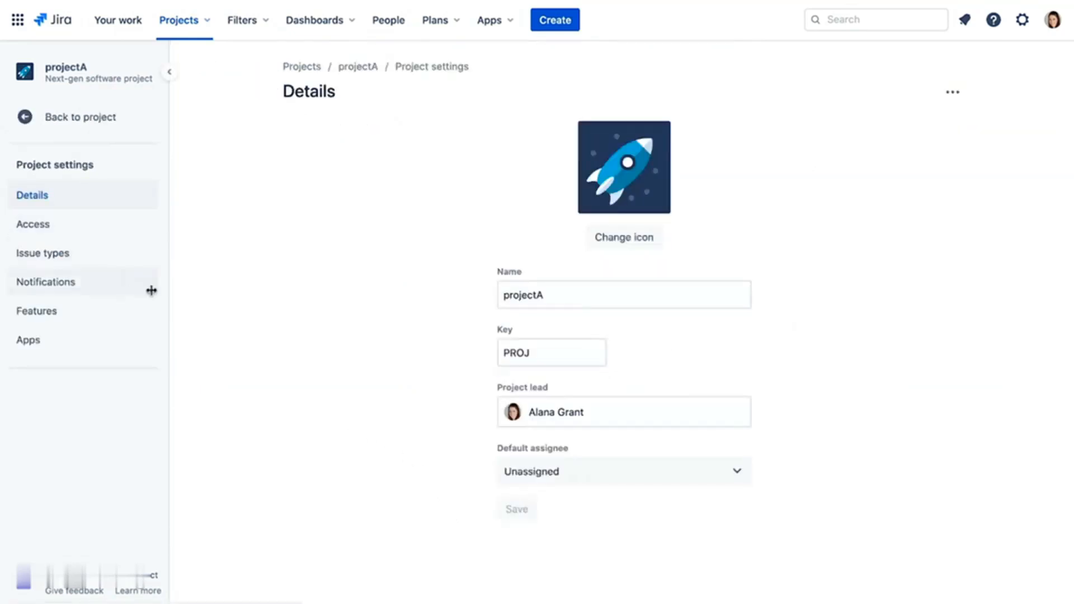
left_click(58, 309)
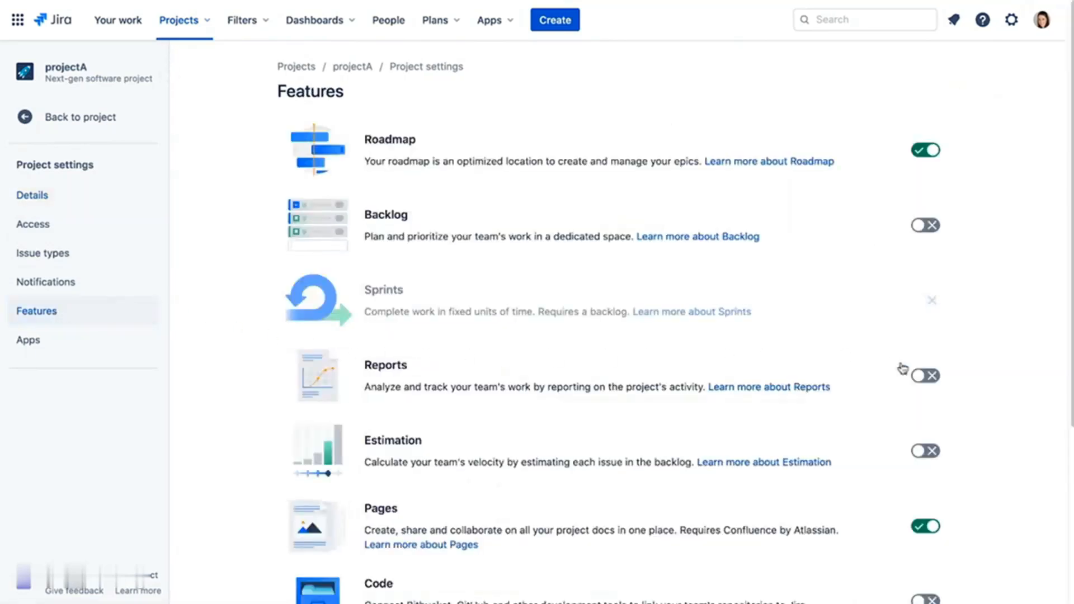
left_click(926, 376)
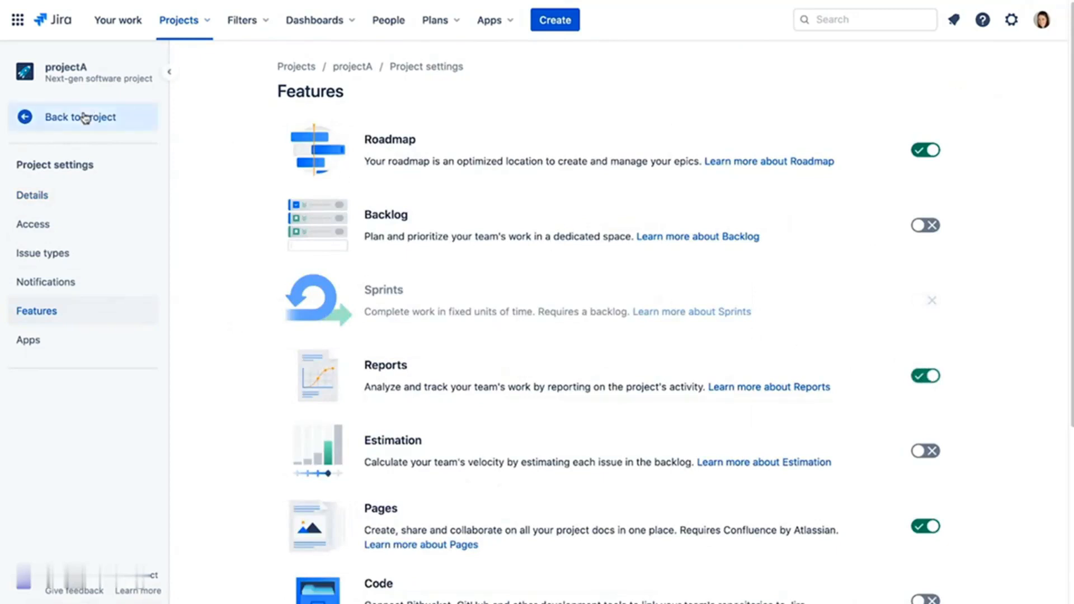
left_click(84, 117)
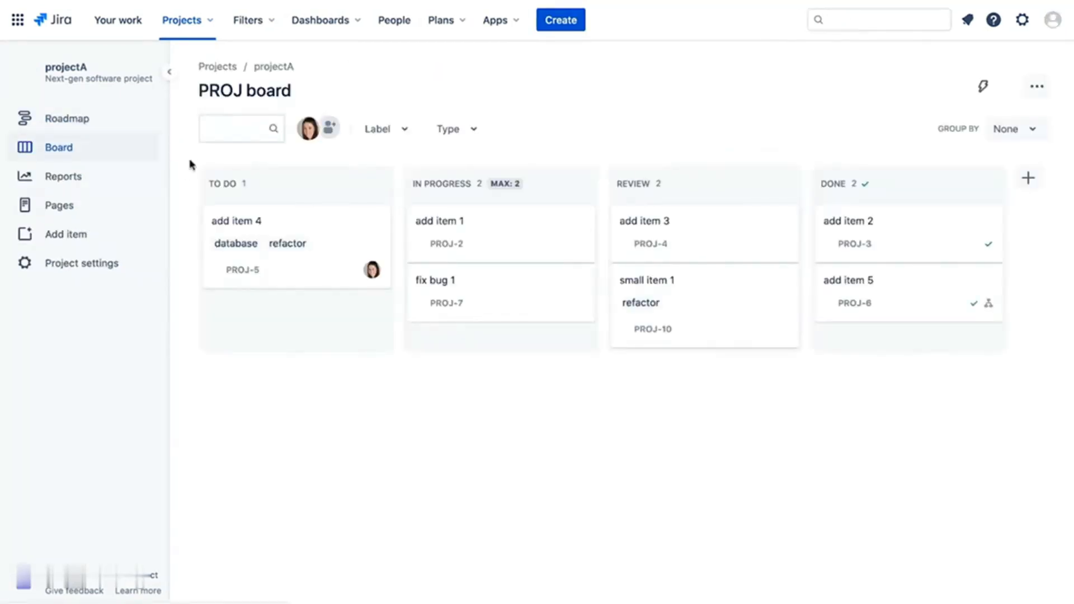
- Review the cumulative flow diagram over a narrowed time range with To Do and Review hidden
left_click(108, 180)
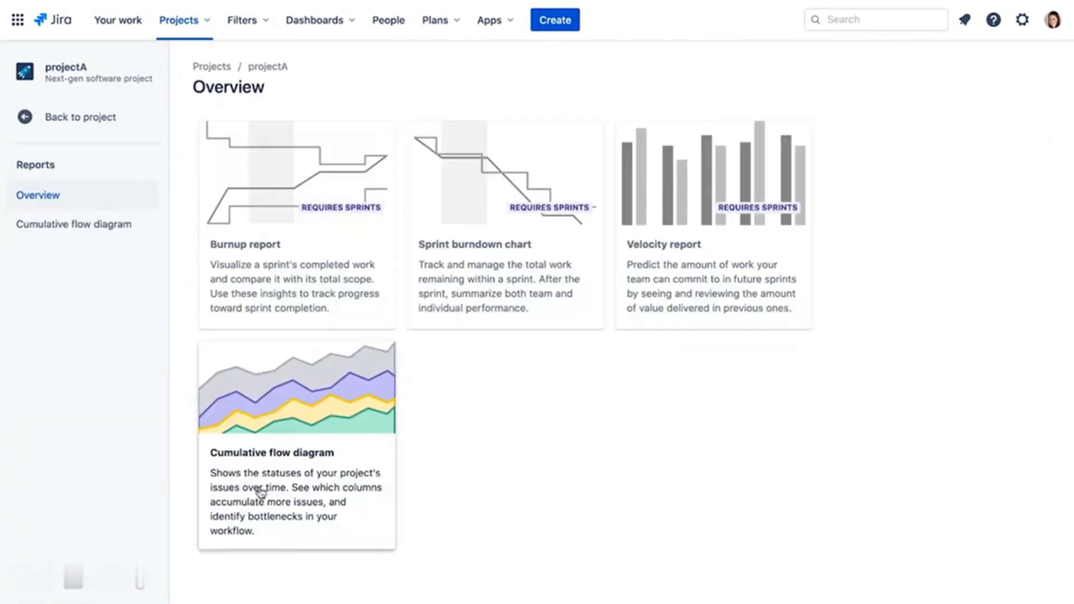
left_click(309, 478)
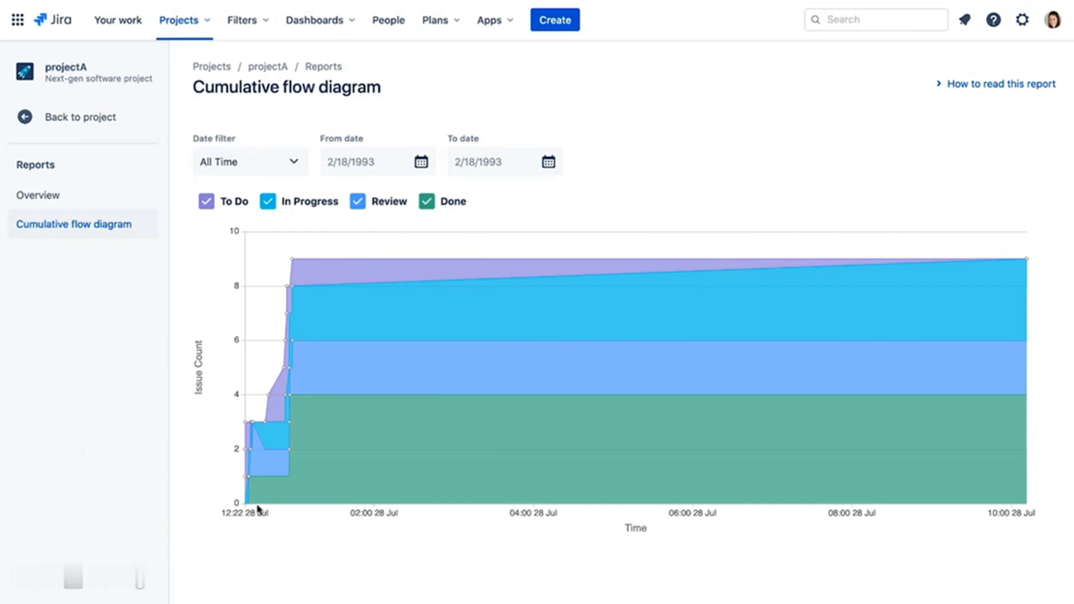
left_click_drag(499, 282, 630, 434)
left_click(584, 396)
left_click(207, 201)
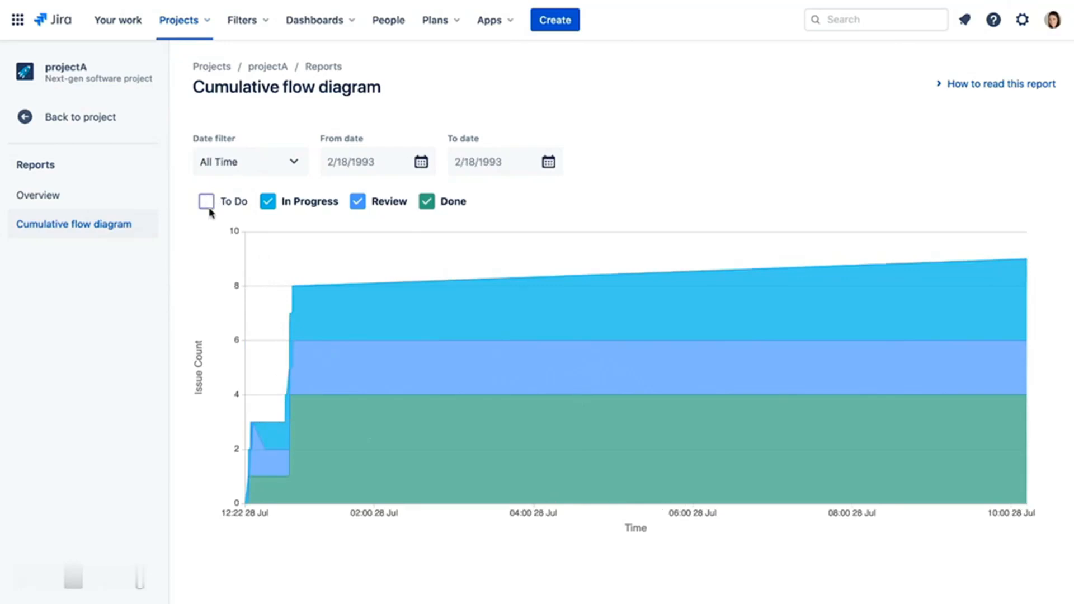
left_click(358, 203)
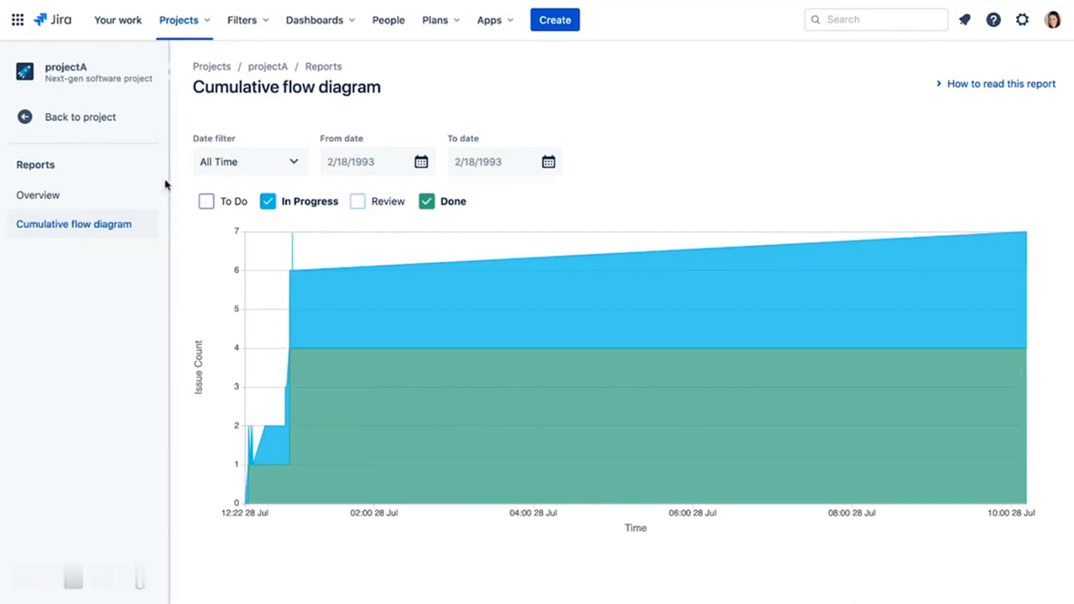
left_click(84, 117)
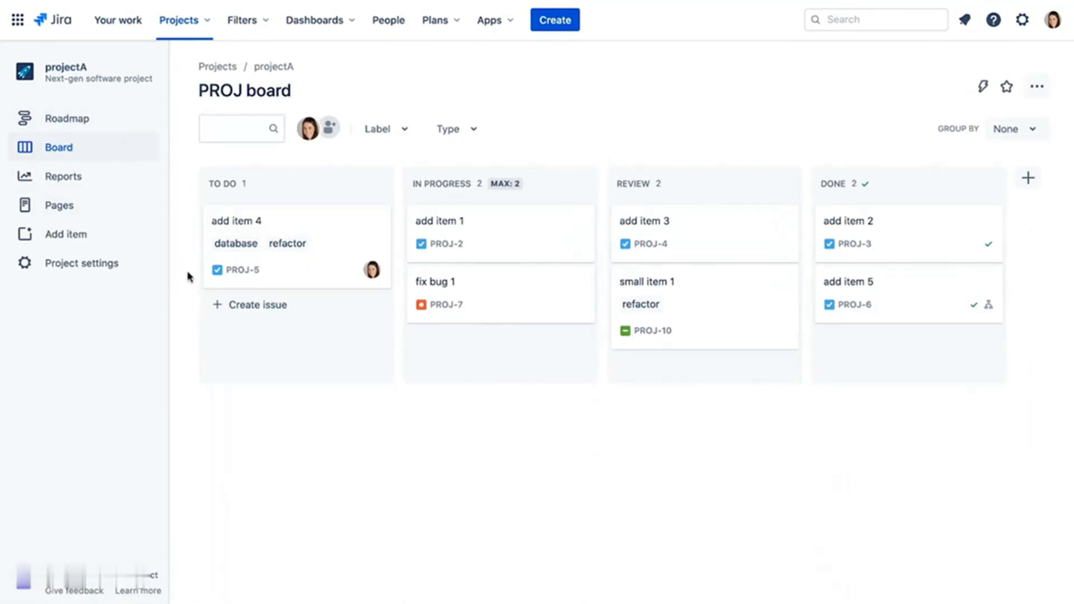
- Turn on the Backlog feature in the project settings and view projectA's backlog
left_click(89, 264)
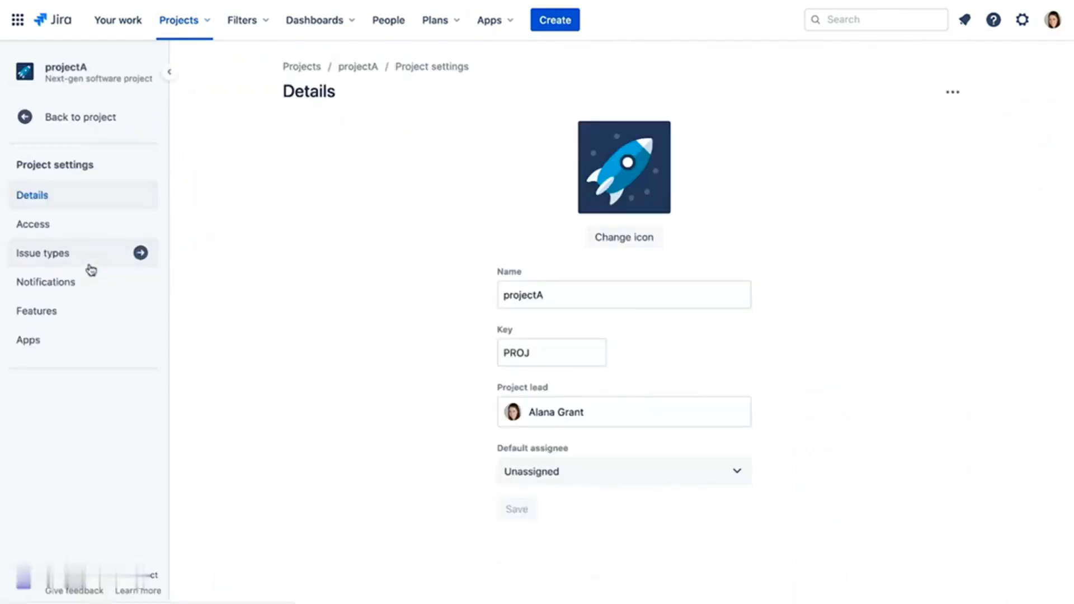
left_click(95, 310)
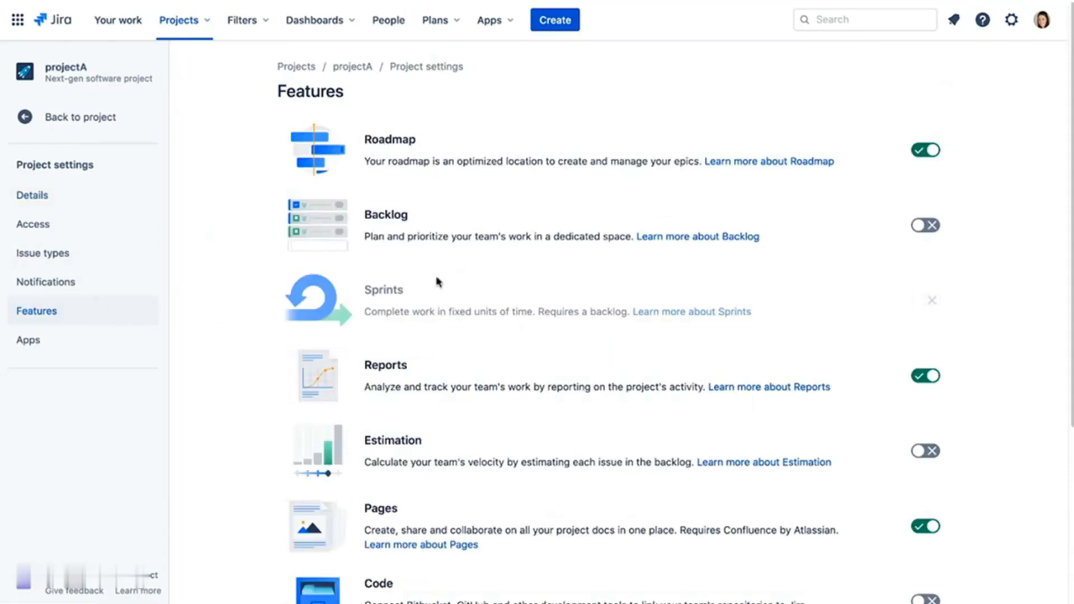
left_click(926, 226)
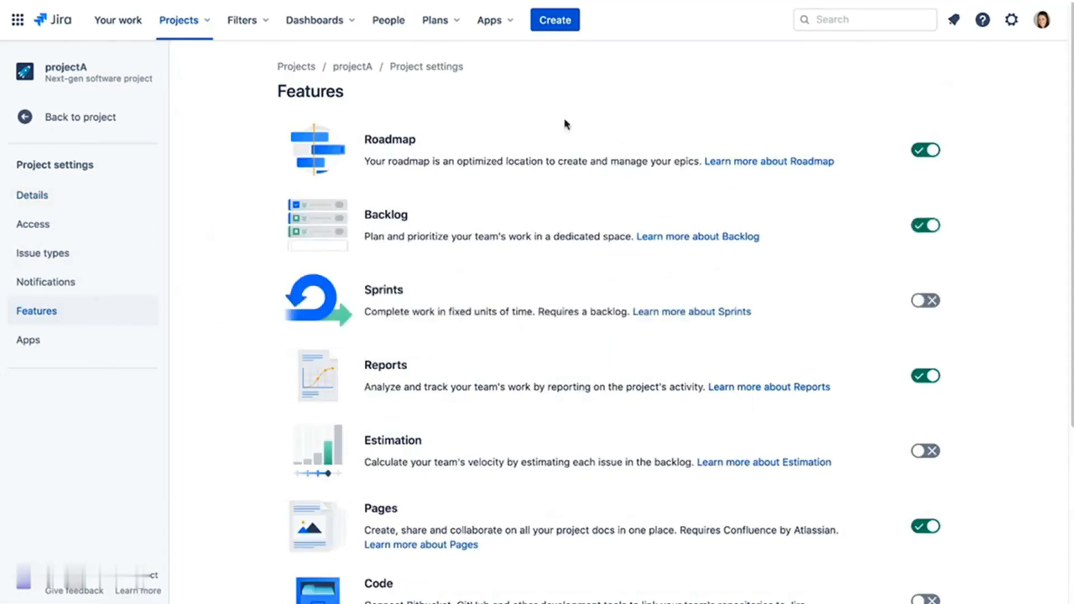
left_click(78, 118)
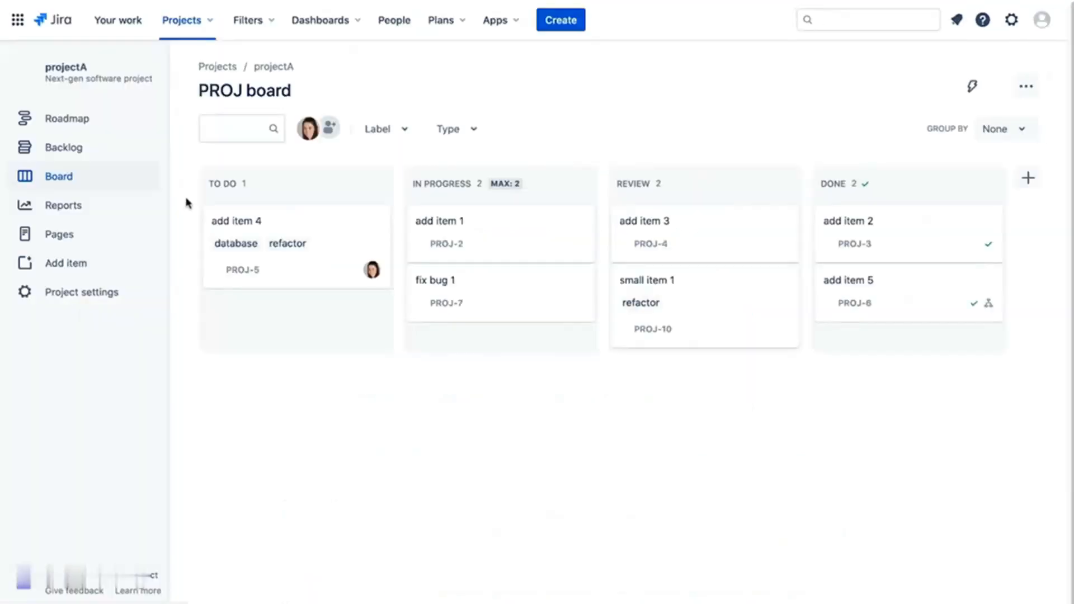
left_click(63, 149)
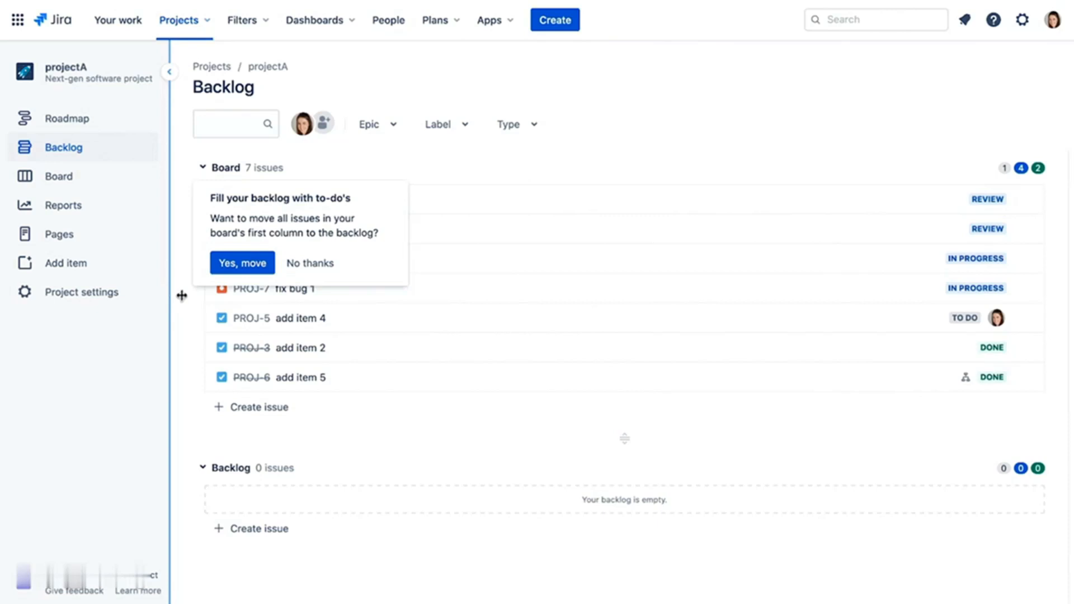
- Move the board's To Do issues into the backlog and create a Bug named 'fix bug 2' there
left_click(248, 262)
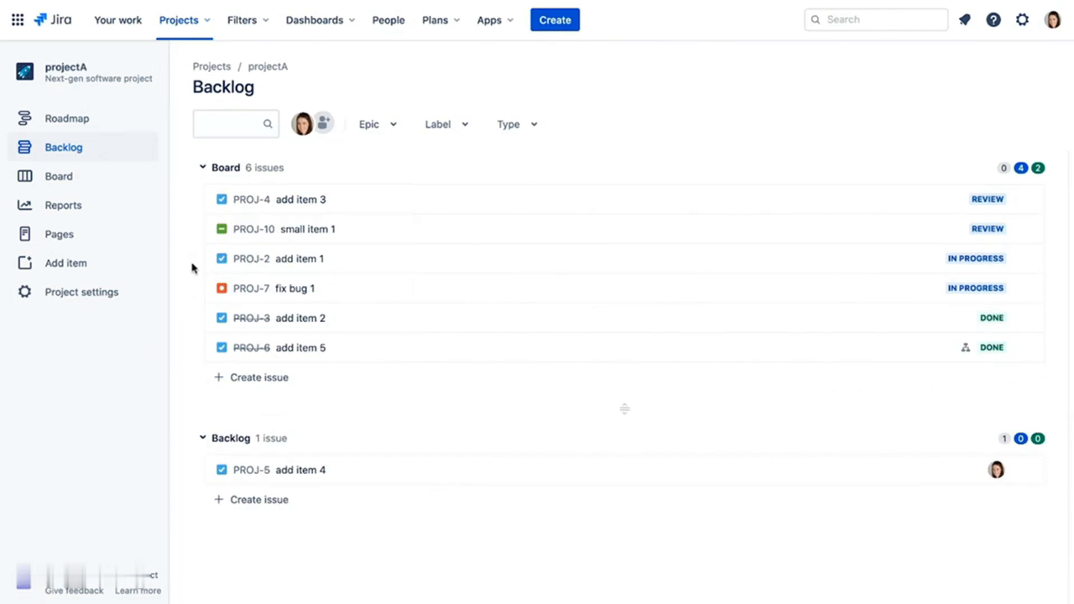
left_click(268, 500)
left_click(234, 501)
left_click(236, 528)
type("fix bug 2")
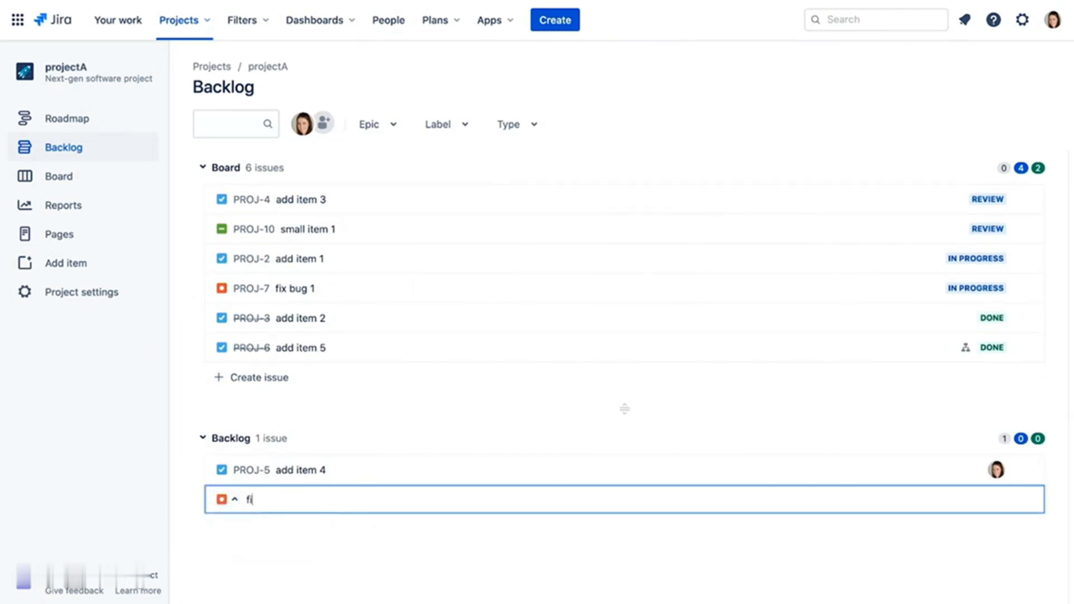
key("Return")
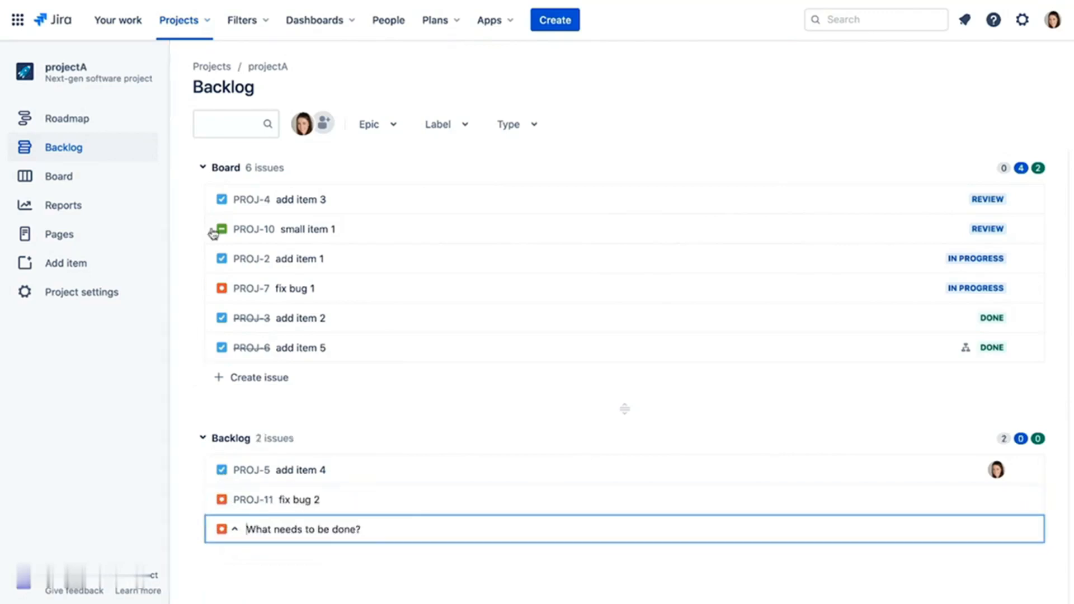
- Drag fix bug 2 (PROJ-11) from the backlog up onto the board list
left_click(81, 178)
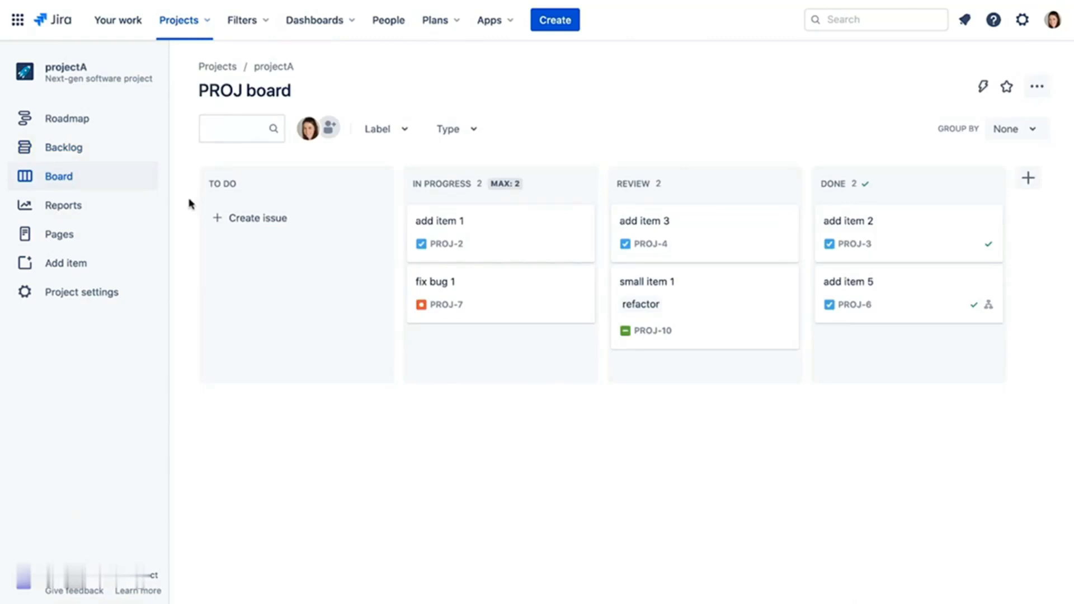
left_click(88, 149)
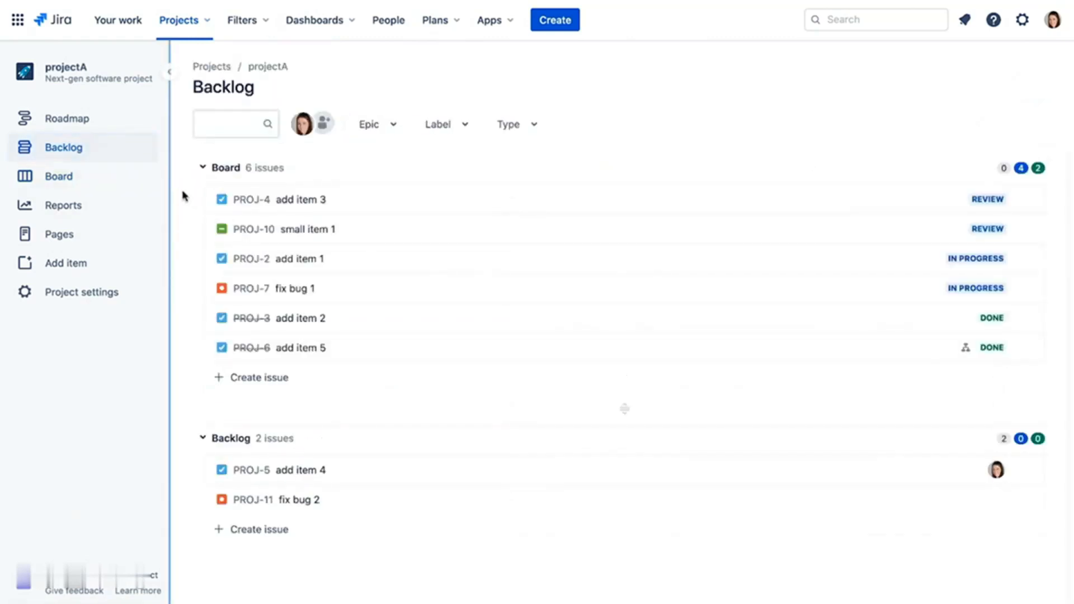
left_click_drag(390, 506, 397, 204)
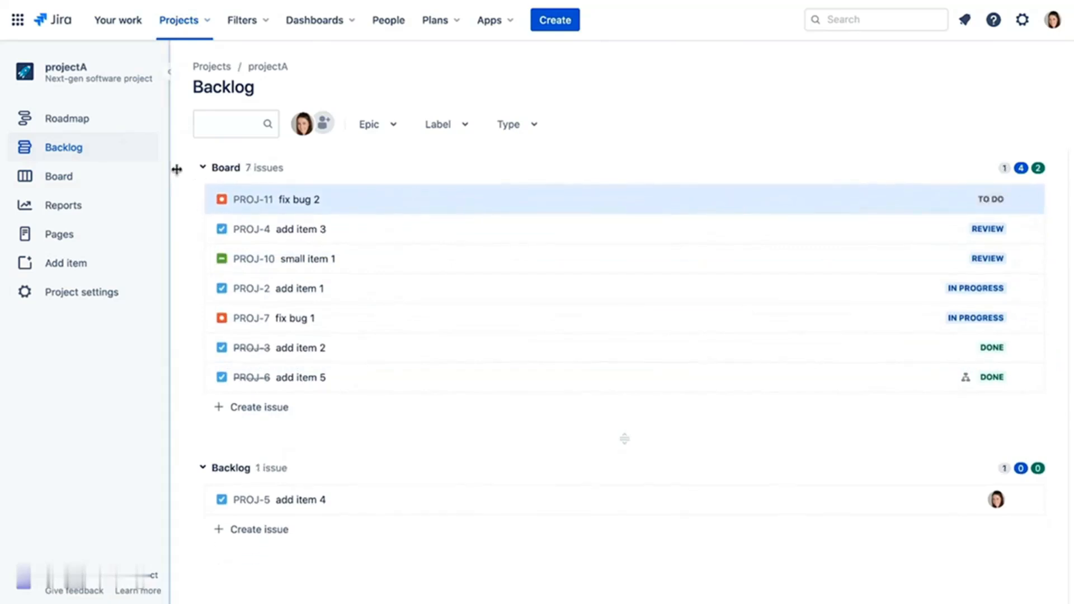
- Check fix bug 2's status on the board, leaving it at To Do
left_click(75, 176)
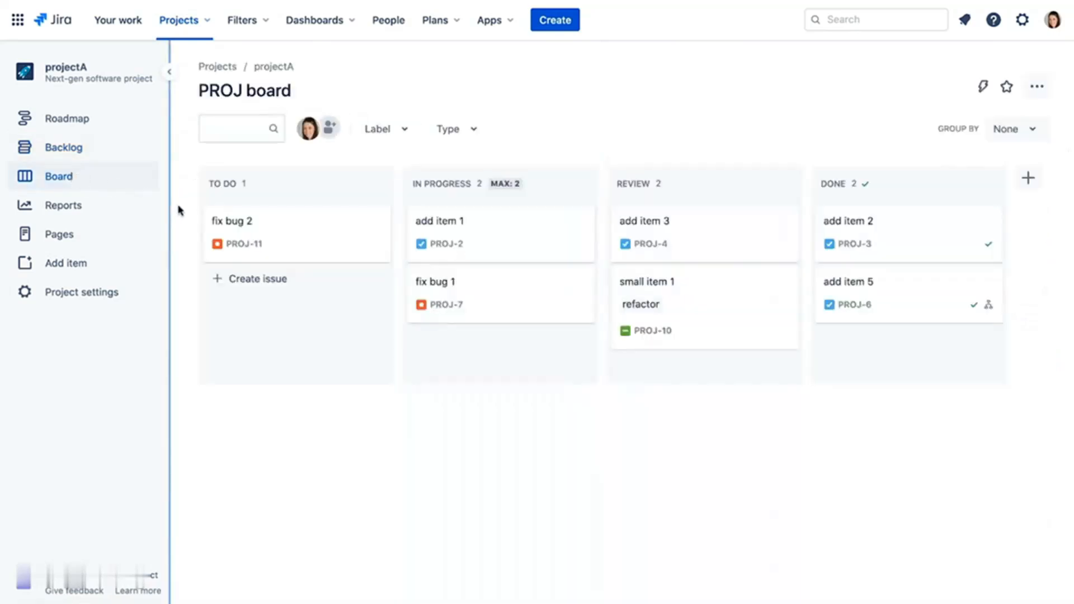
left_click(309, 230)
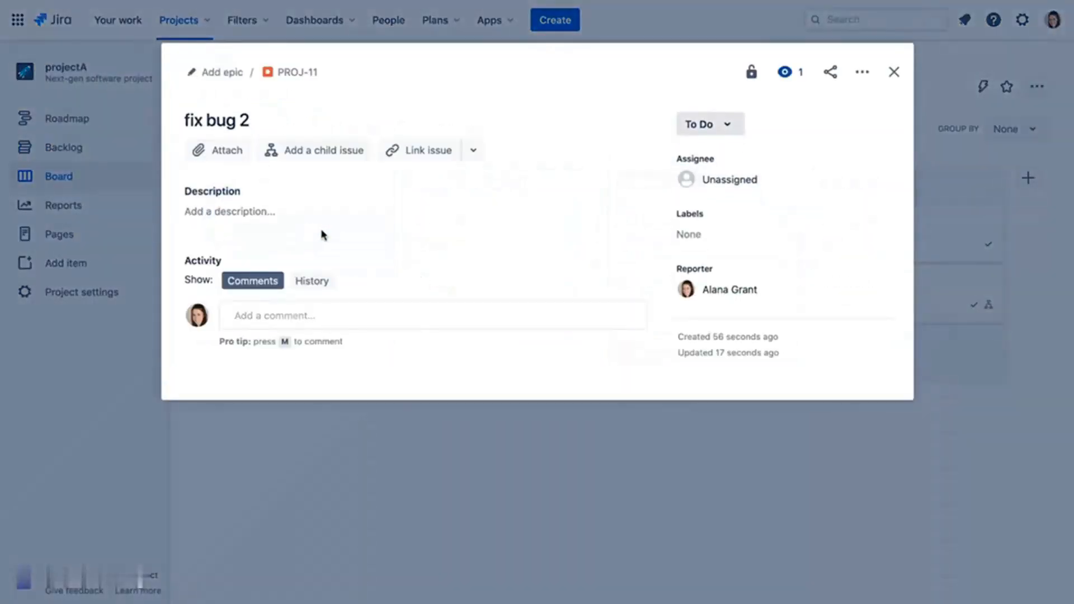
left_click(728, 127)
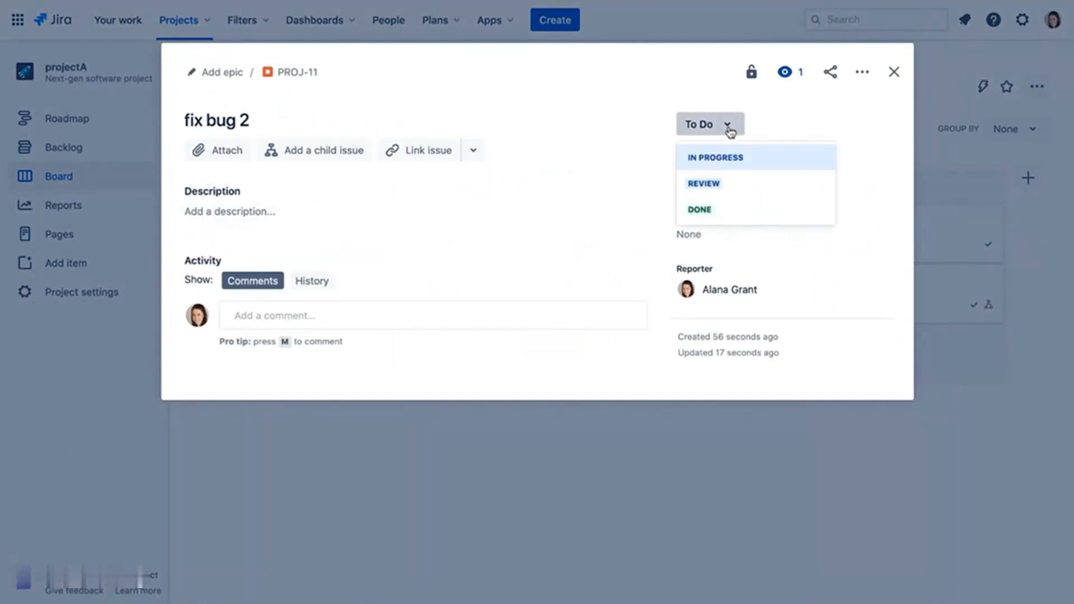
left_click(786, 114)
left_click(894, 72)
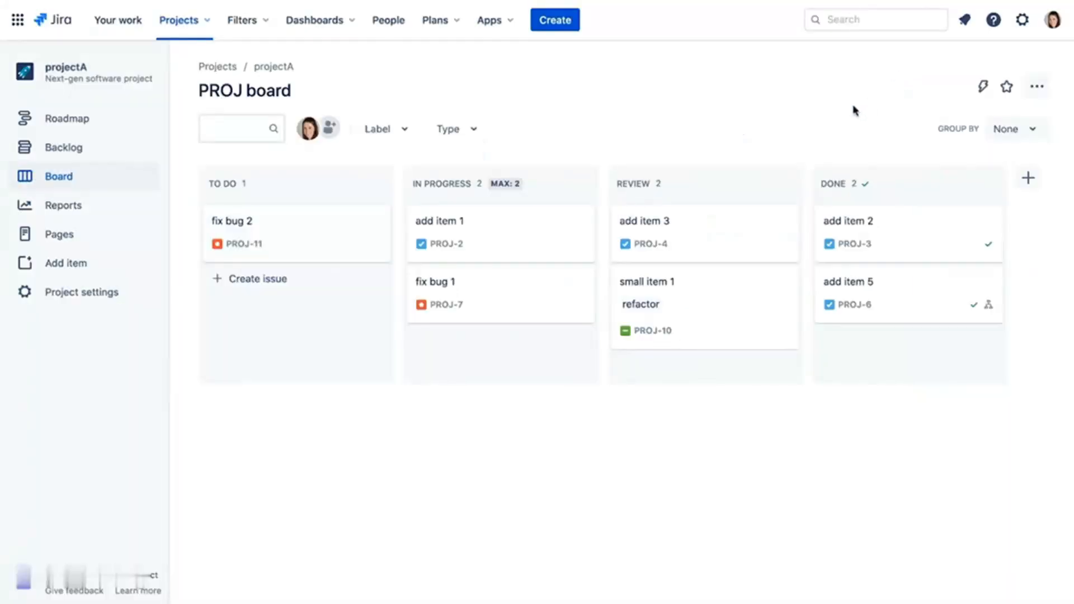
- Move fix bug 2 back into the backlog below add item 4 and view its details
left_click(53, 153)
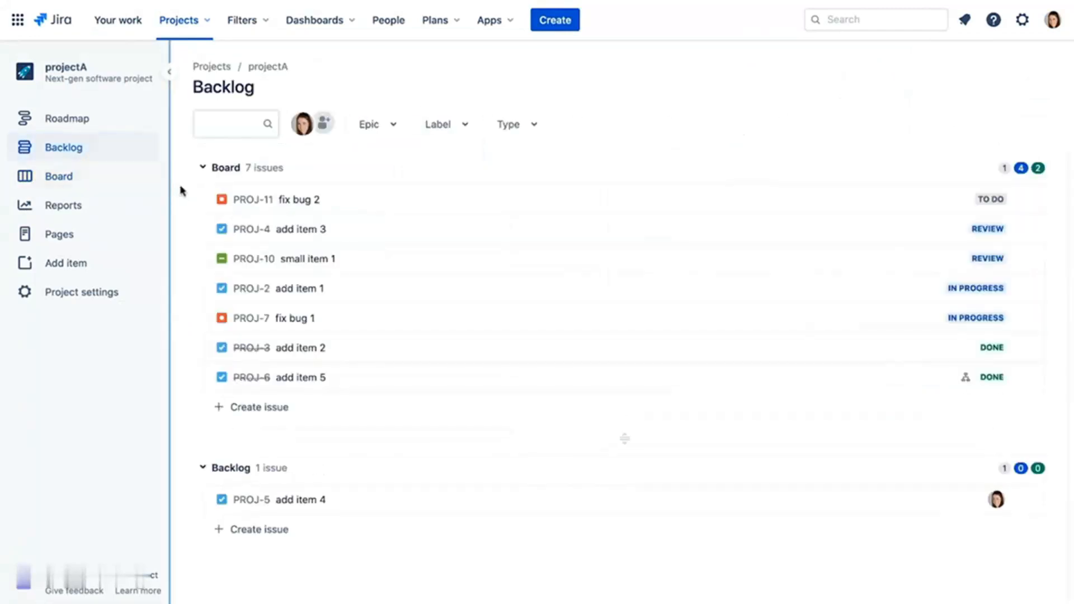
left_click_drag(393, 199, 393, 535)
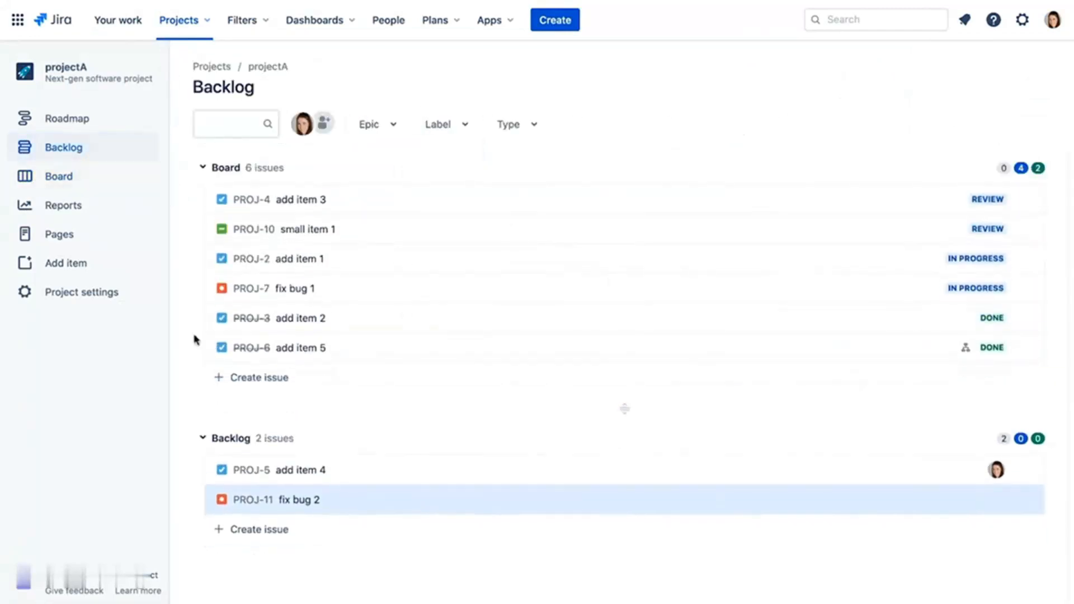
left_click(401, 500)
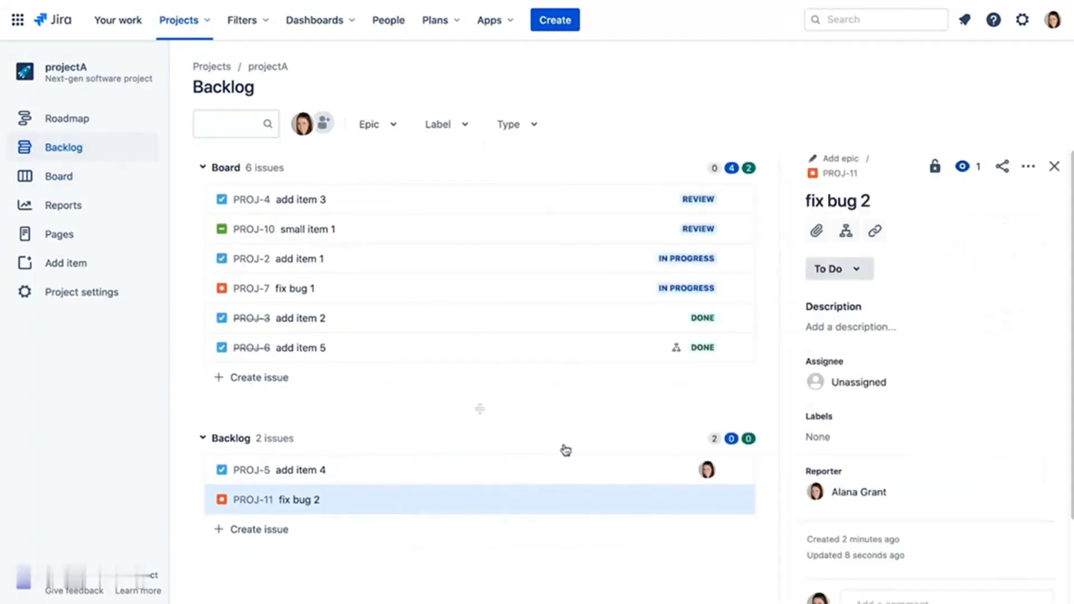